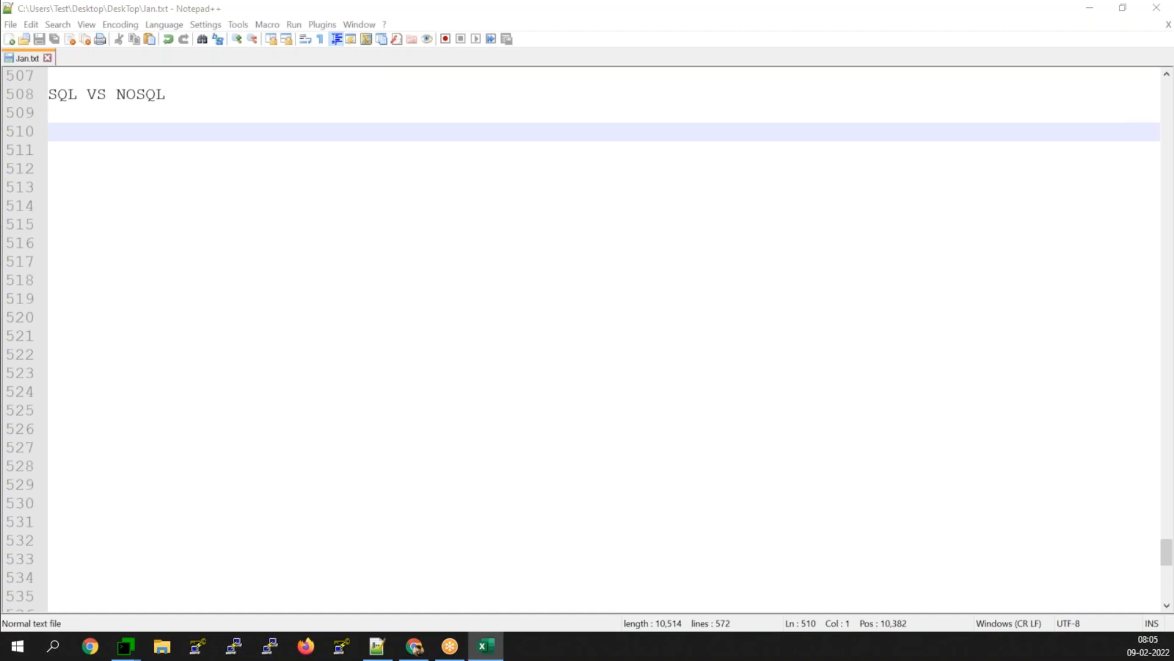
Bring the blank Excel worksheet onto this screen and maximize its window
left_click_drag(0, 220, 359, 256)
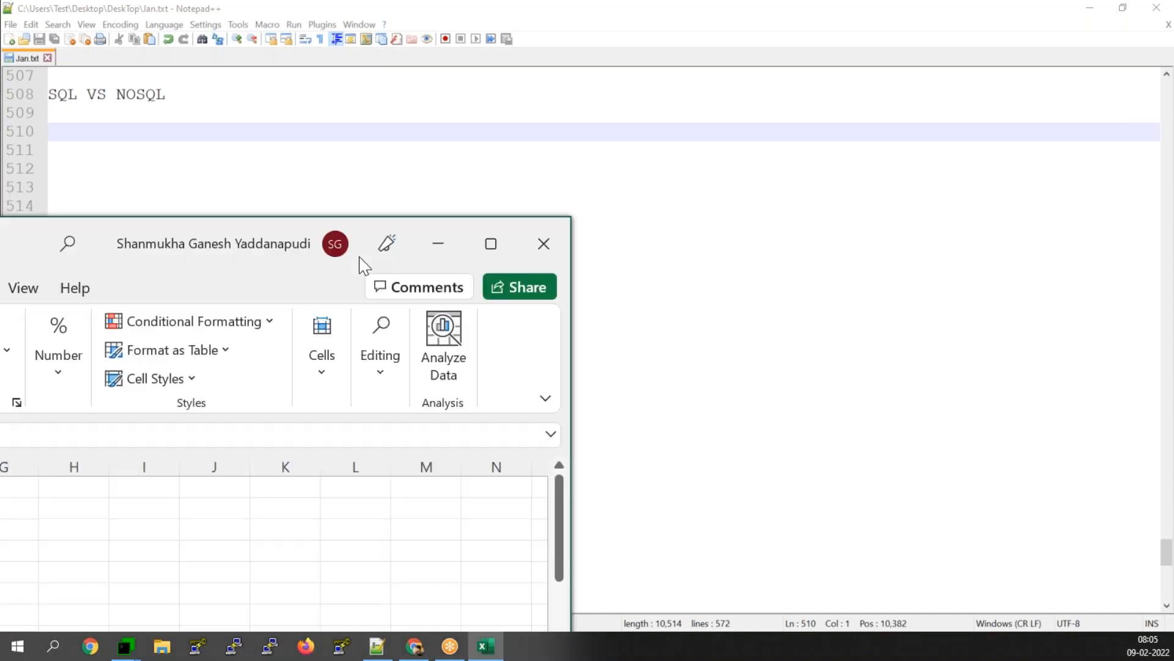
left_click(492, 253)
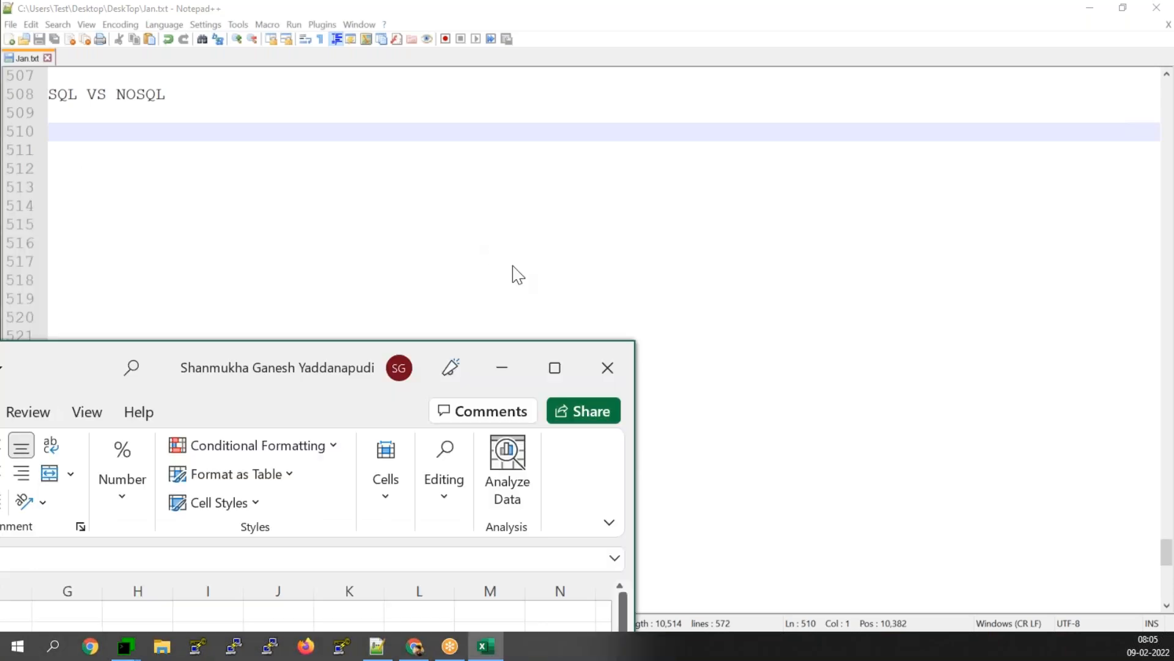
left_click(560, 369)
left_click(560, 368)
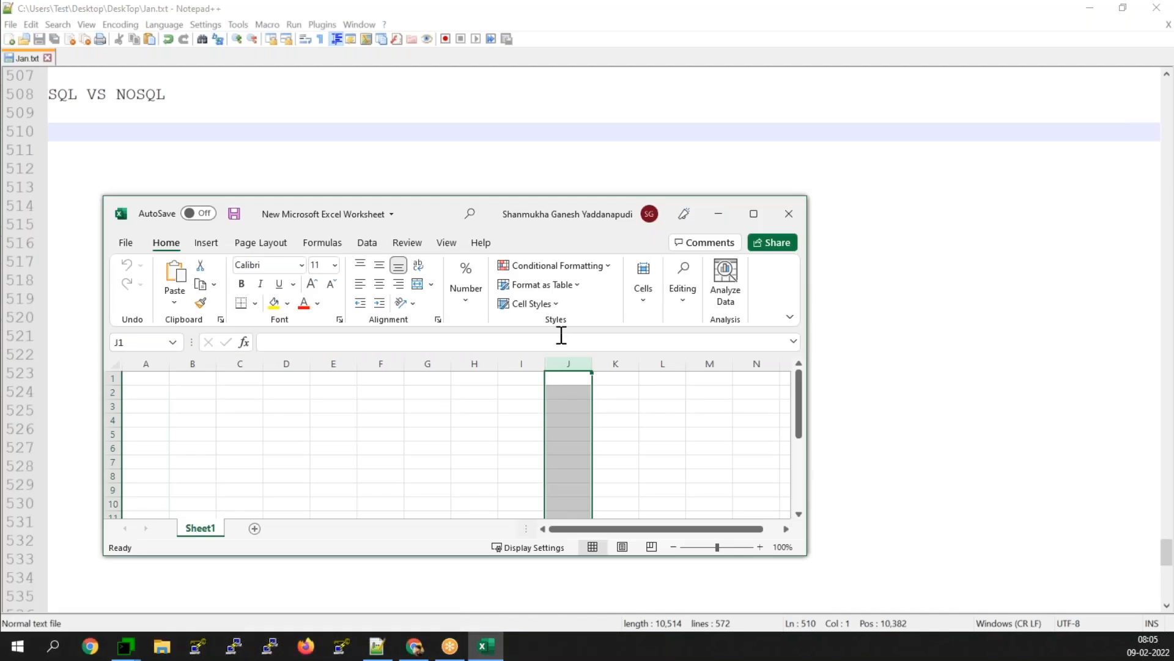
left_click(754, 222)
Enter the comparison headings "SQL" in cell G8 and "NOSQL" in cell H8
left_click(268, 309)
left_click(402, 294)
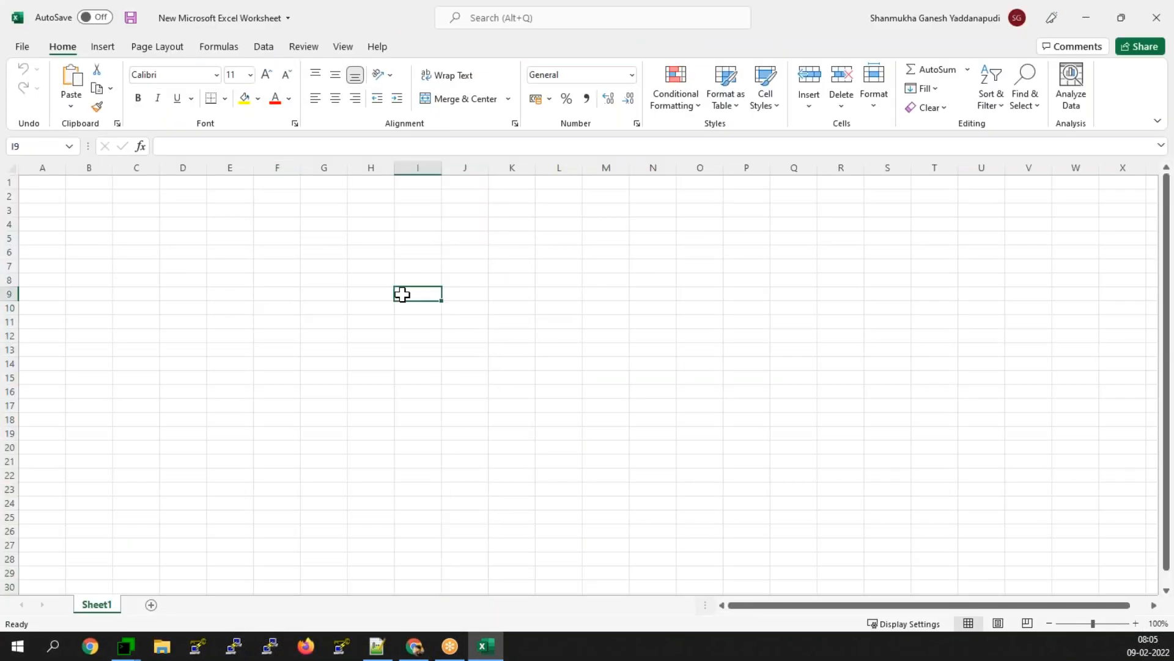
left_click(337, 281)
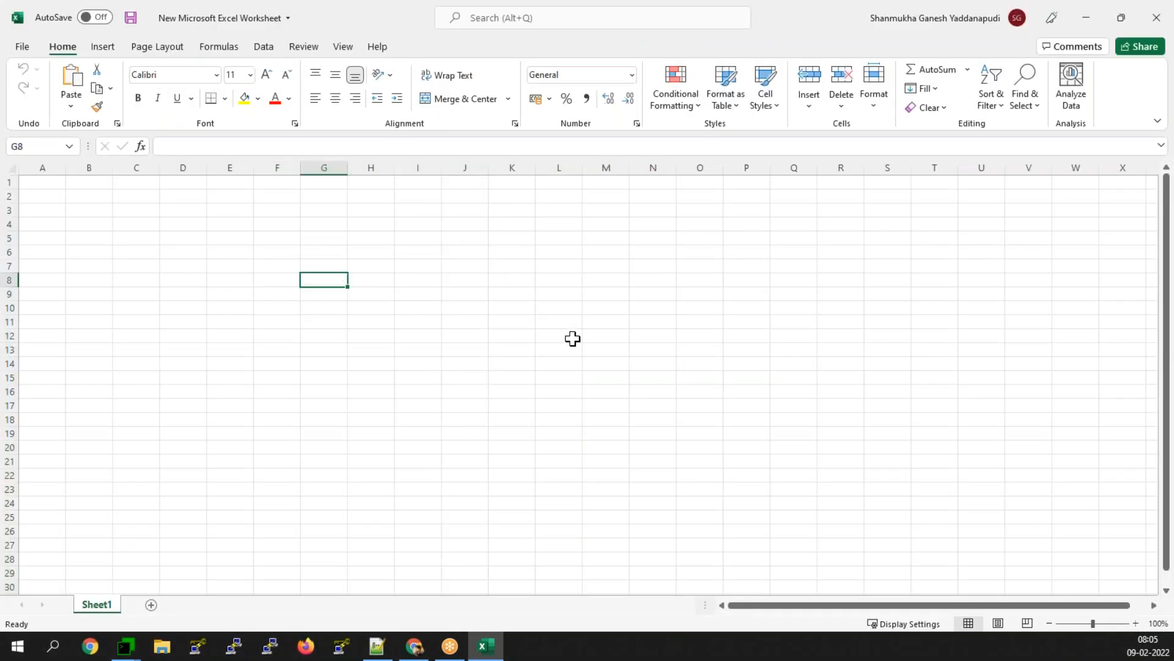
type("SQL")
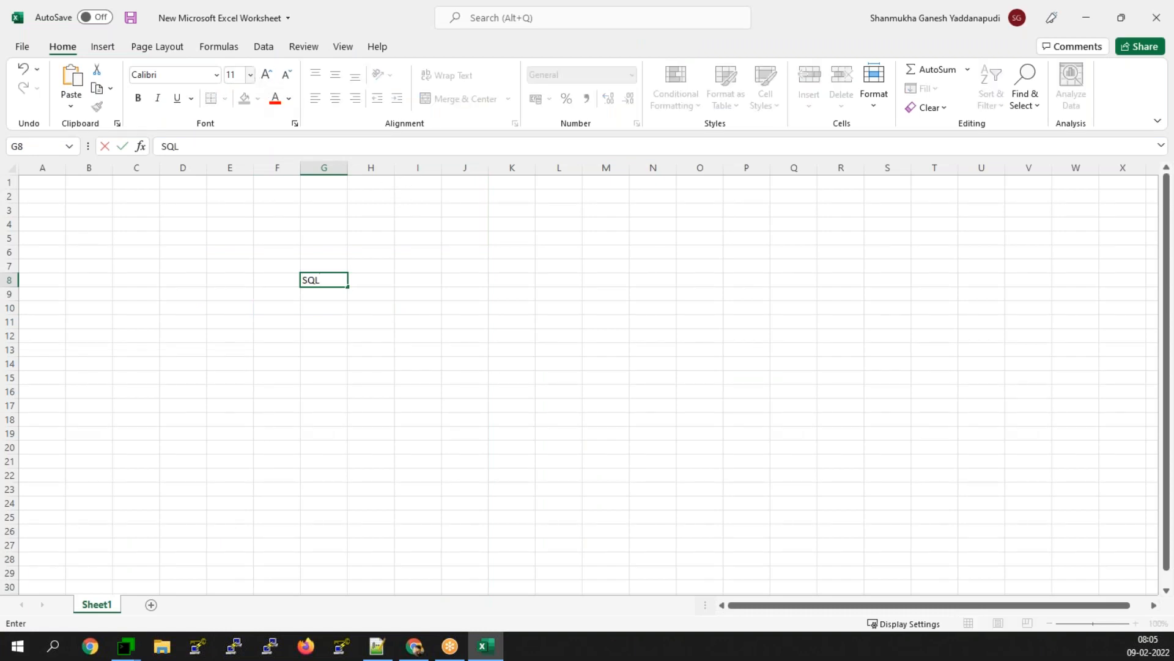
left_click(250, 74)
left_click(379, 279)
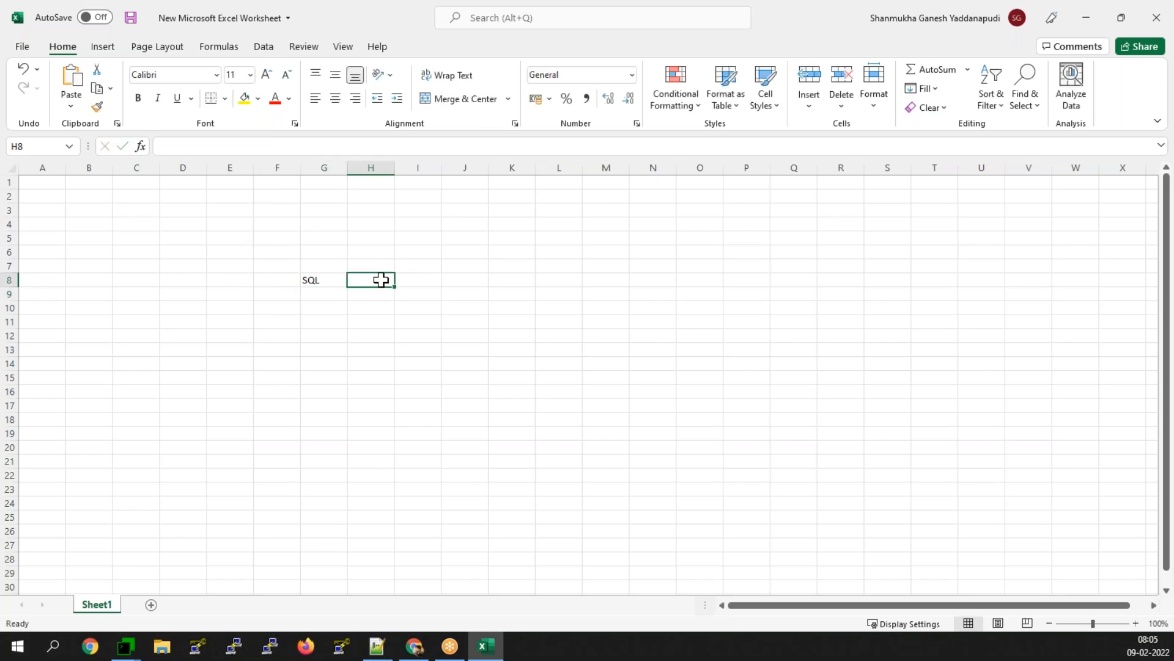
type("NOSQL")
Enter "Structured Query languge" in cell G9 under SQL and auto-fit column G to its contents
left_click(310, 294)
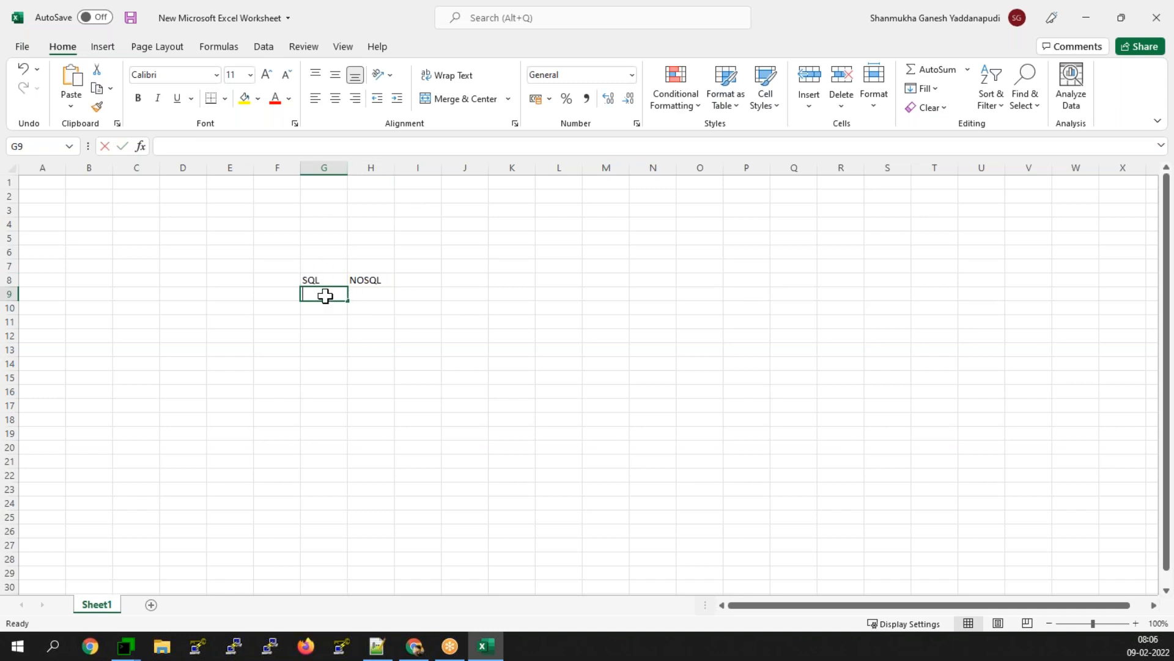
type("Structure")
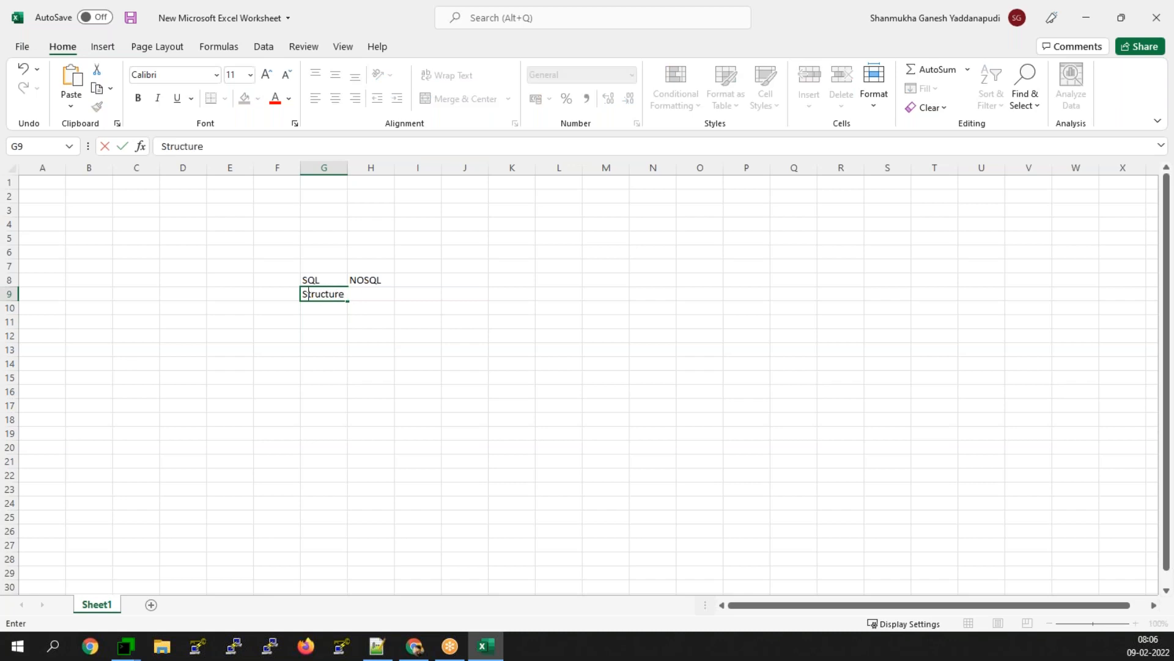
type("d Query languge")
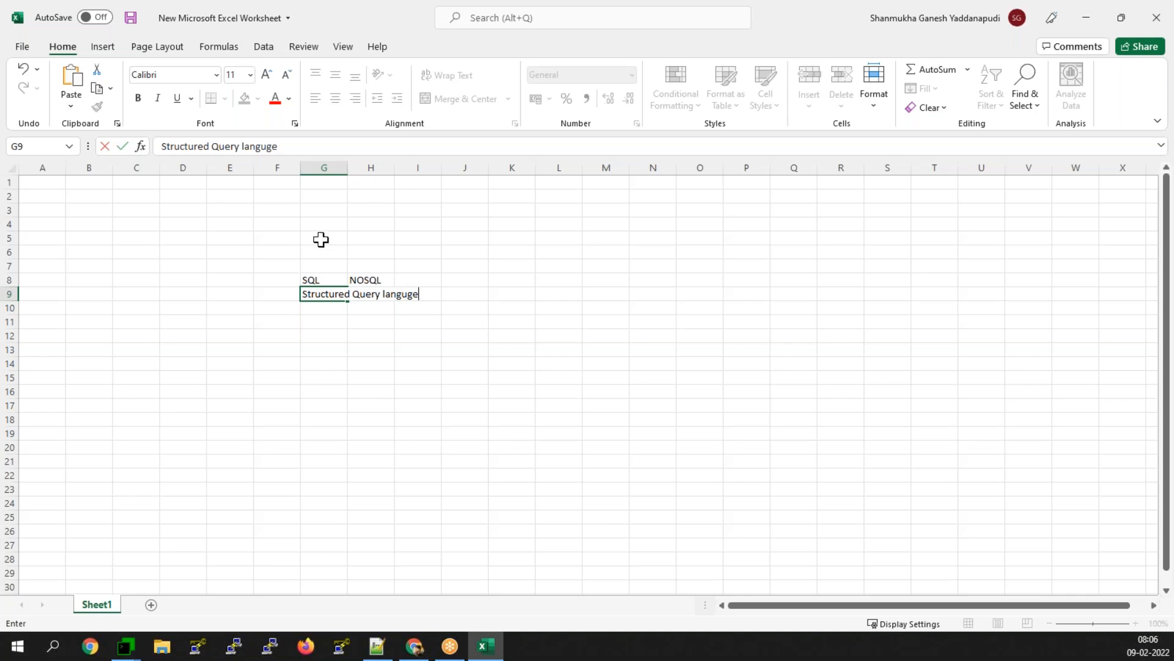
left_click(324, 167)
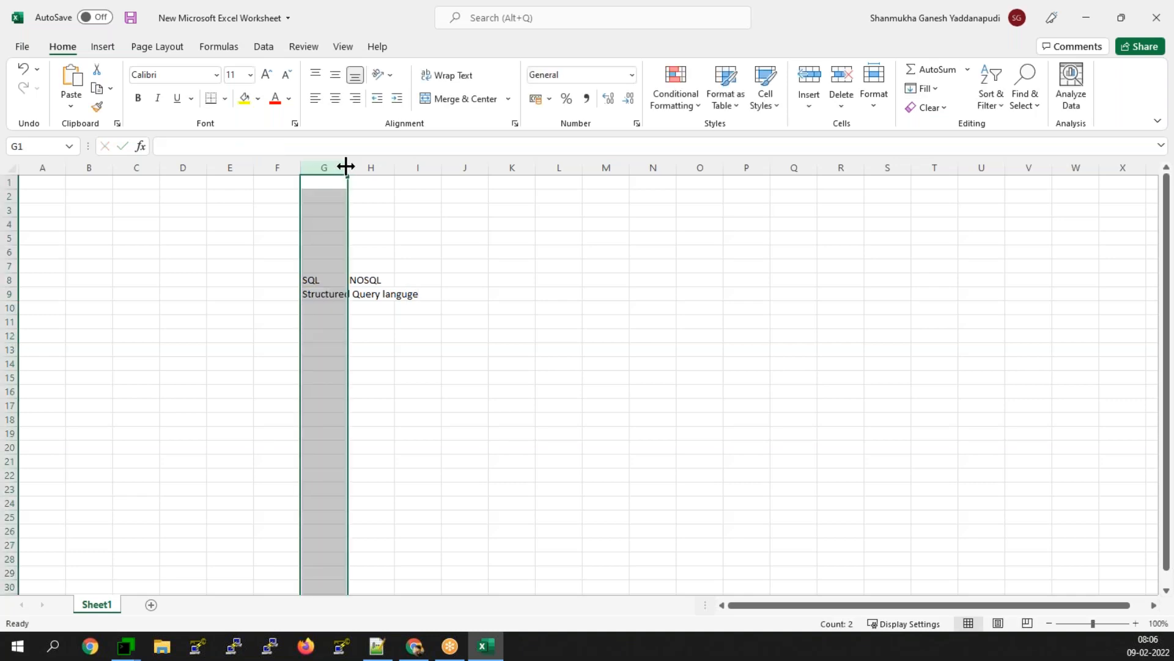
double_click(346, 166)
Enter "Relational Databases" in cell G10 of the SQL column
left_click(331, 313)
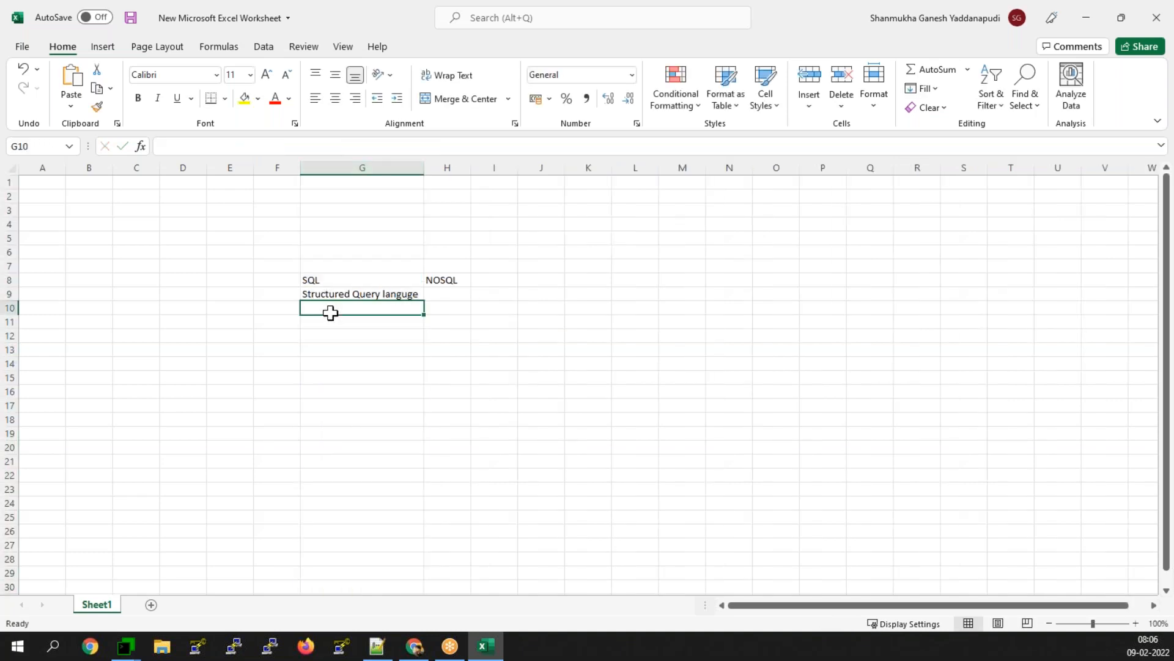
type("Relatio")
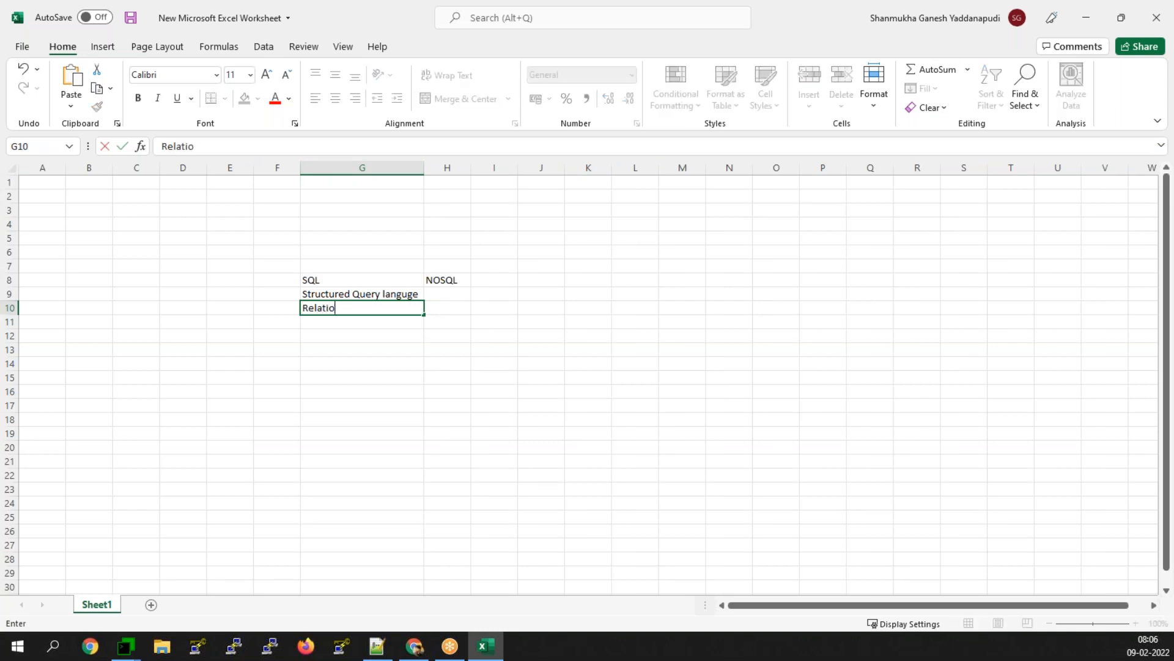
type("nal Databases")
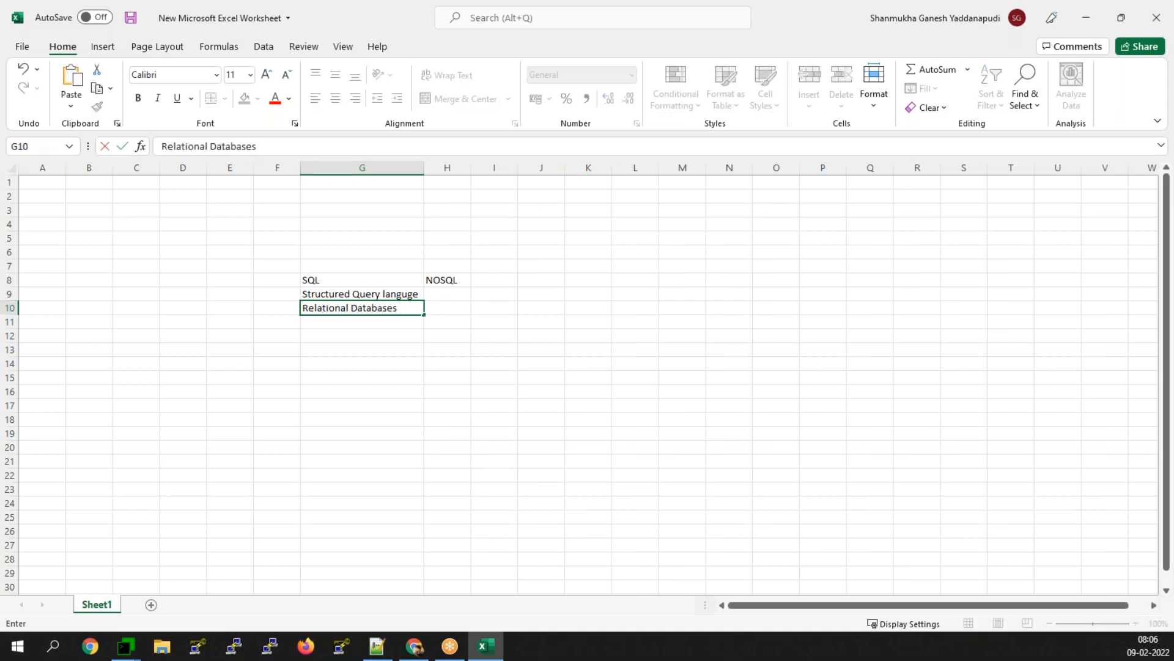
Enter the pronunciation "see-quel" in cell G11 of the SQL column
left_click(347, 327)
type("see")
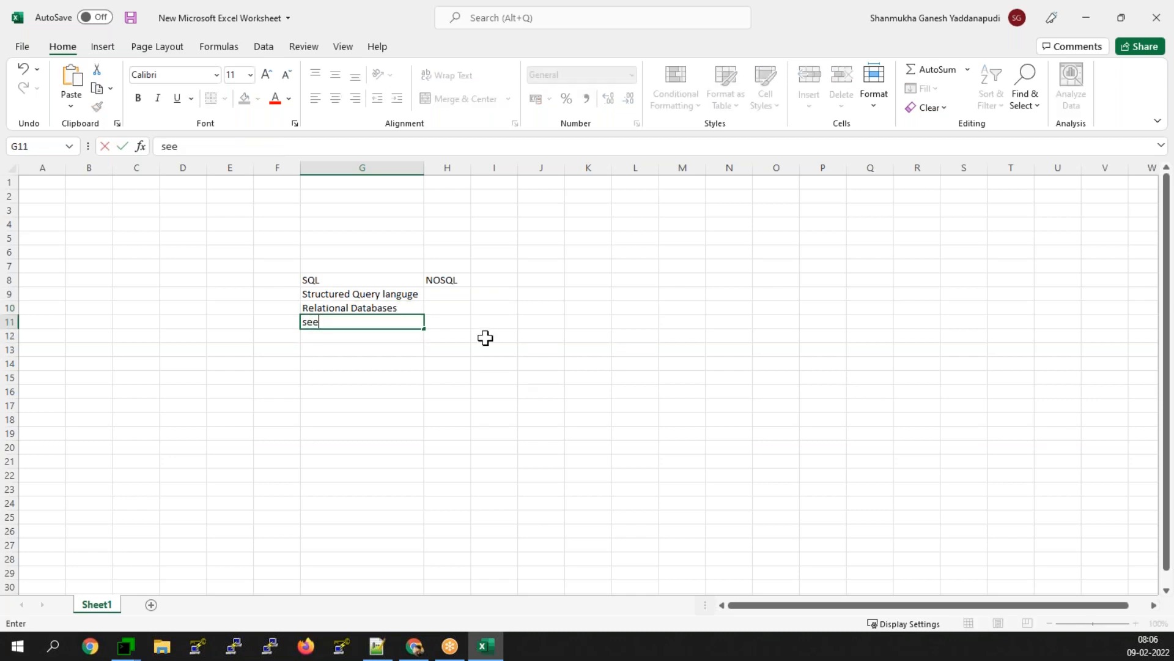
type("0q")
key("BackSpace")
key("BackSpace")
type("-ql")
key("alt+Tab")
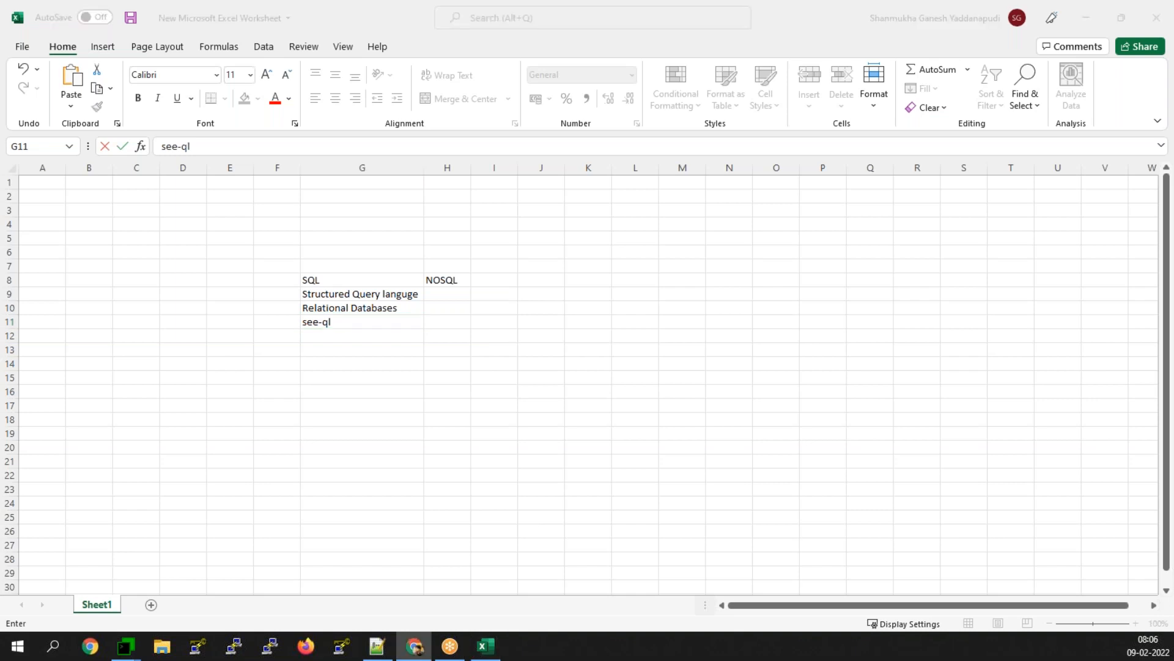
left_click(341, 321)
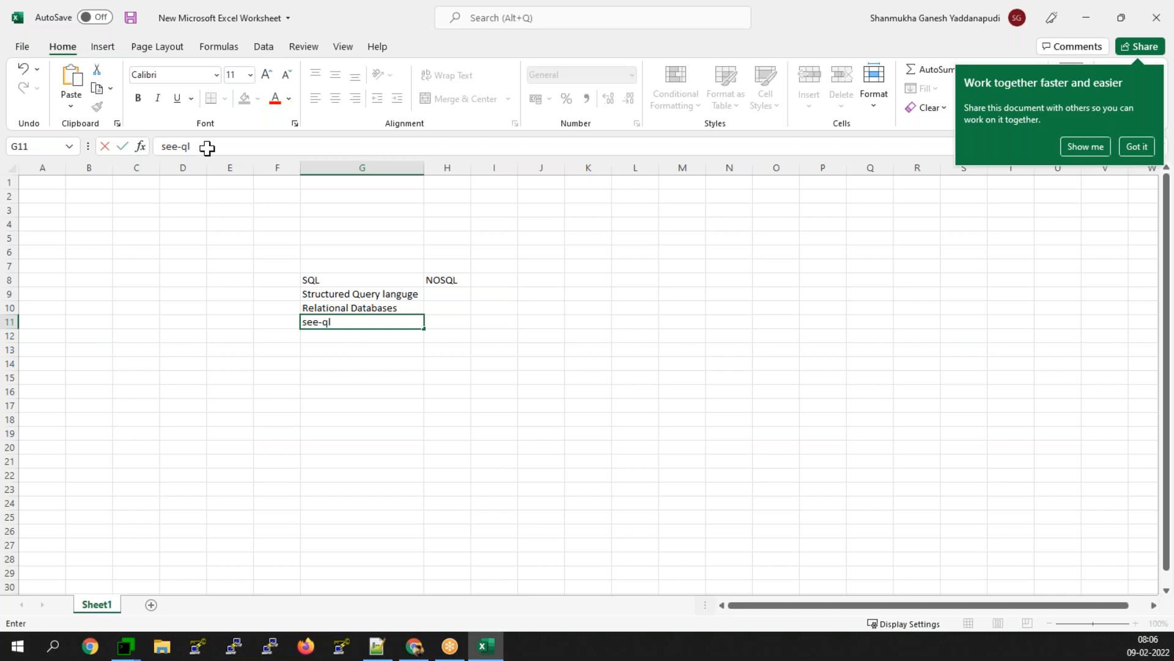
left_click(192, 149)
key("BackSpace")
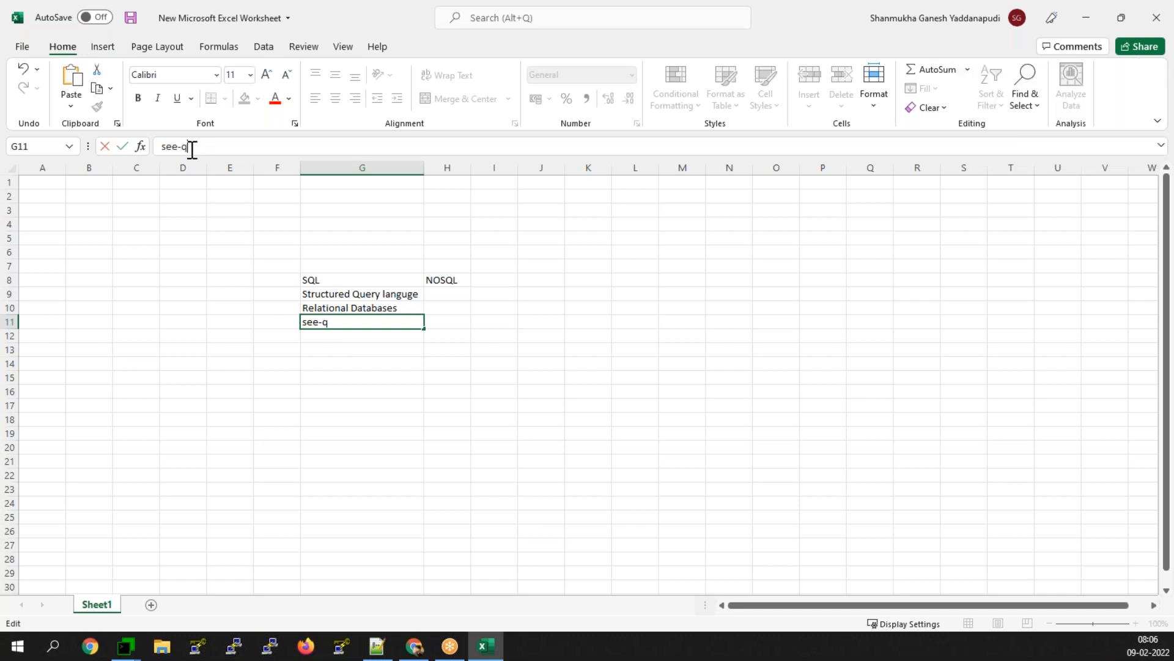
type("uel")
left_click(310, 355)
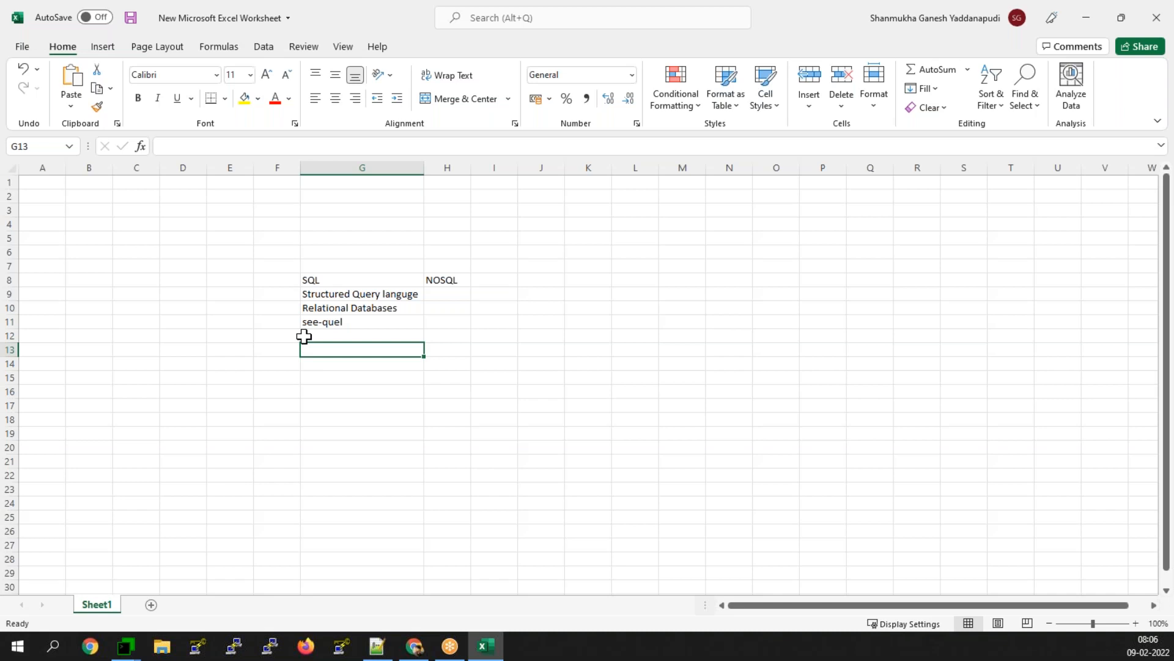
Enter "Not Only SQL" in cell H9 under NOSQL and auto-fit column H to its contents
left_click(304, 335)
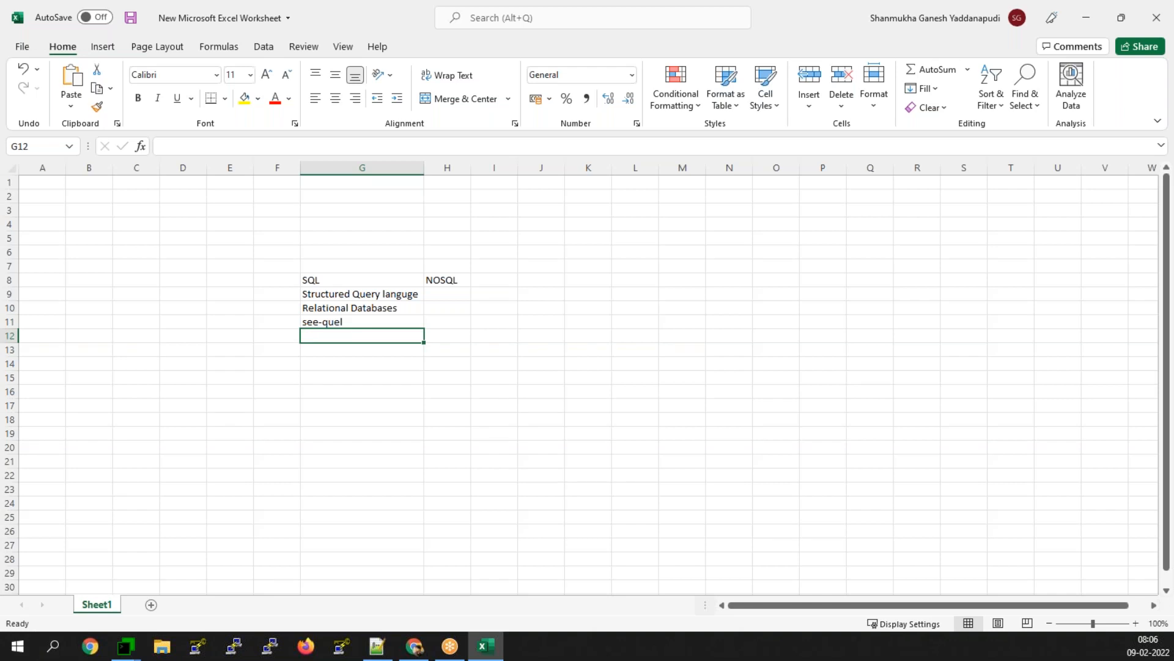
left_click(439, 296)
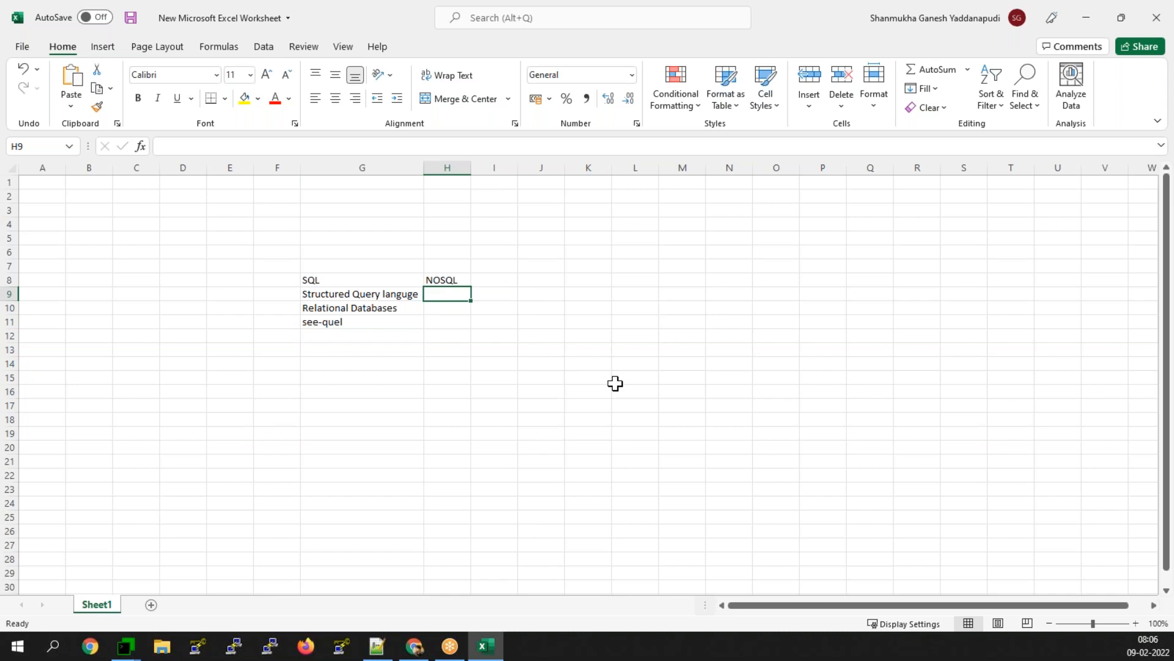
type("No Sq")
key("BackSpace")
key("BackSpace")
key("BackSpace")
type("t O")
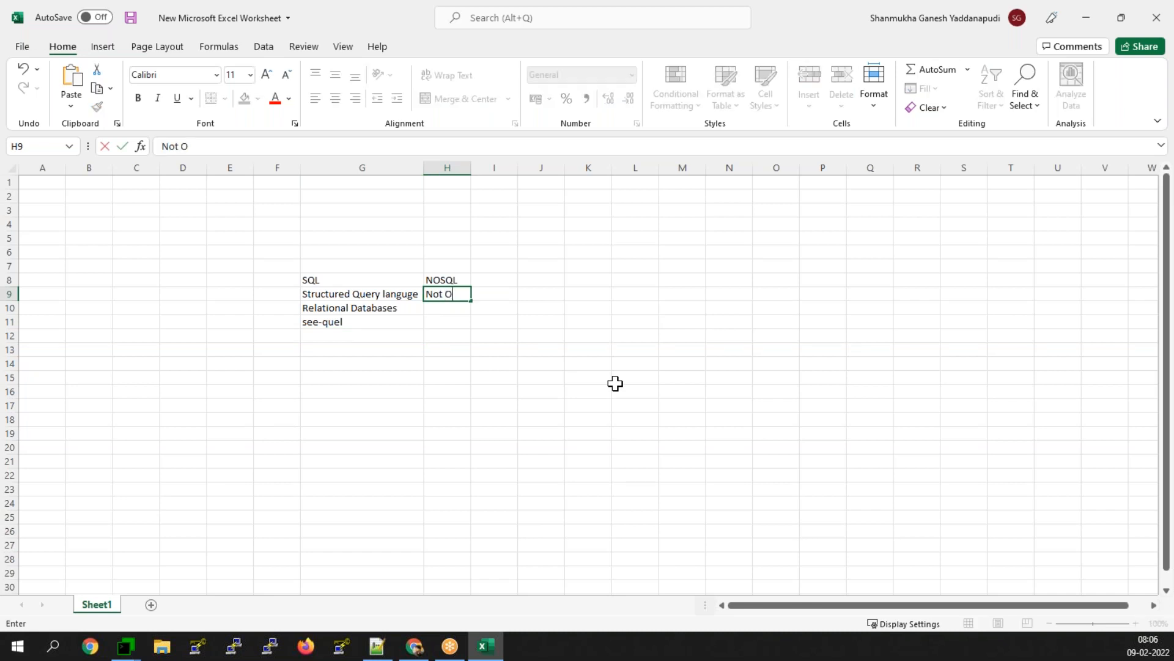
type("nly SQ:")
type("L")
left_click(445, 181)
double_click(474, 169)
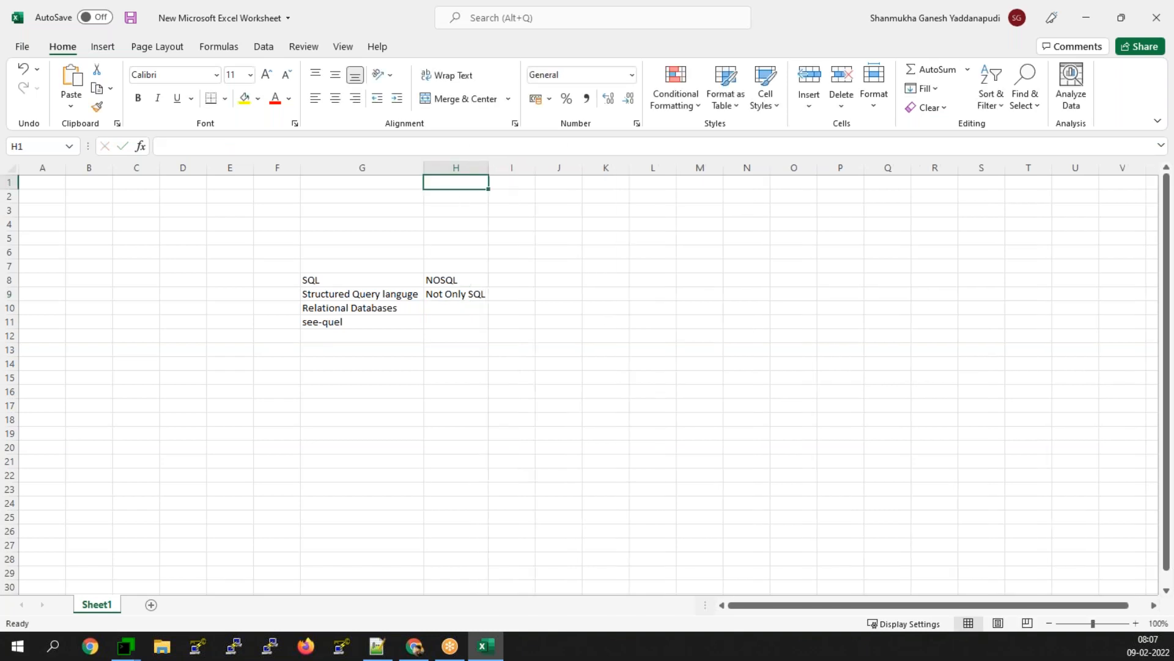
Enter "Non Relational Databases" in cell H10 and auto-fit column H to the longer text
left_click(445, 309)
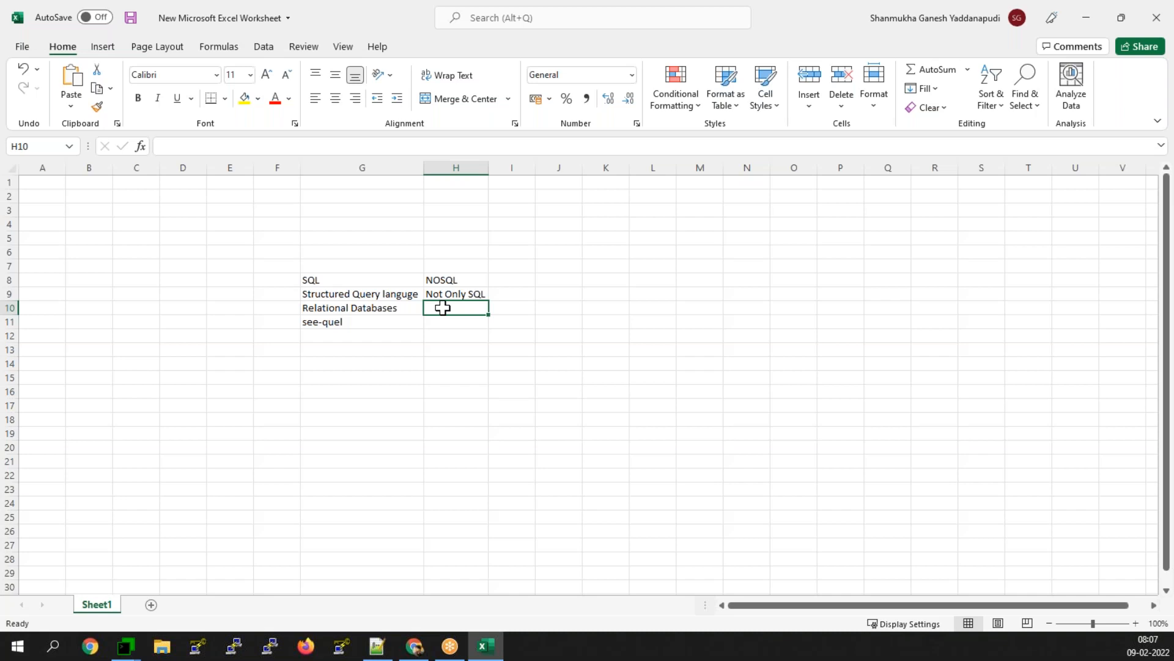
type("Non Re")
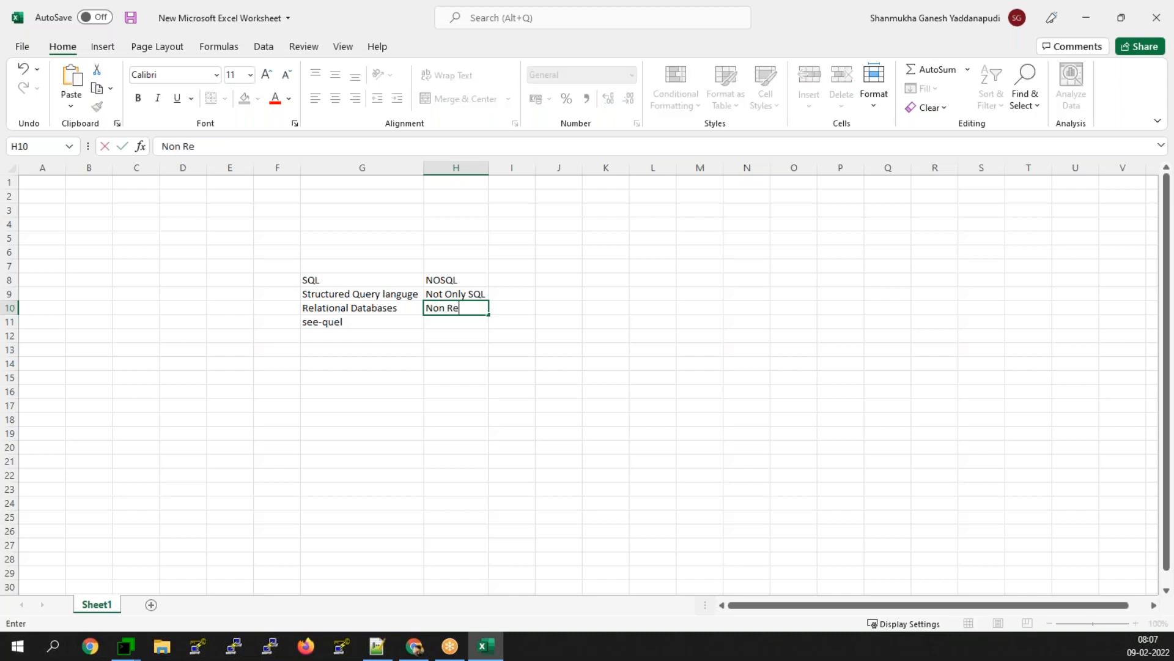
type("lational Databases")
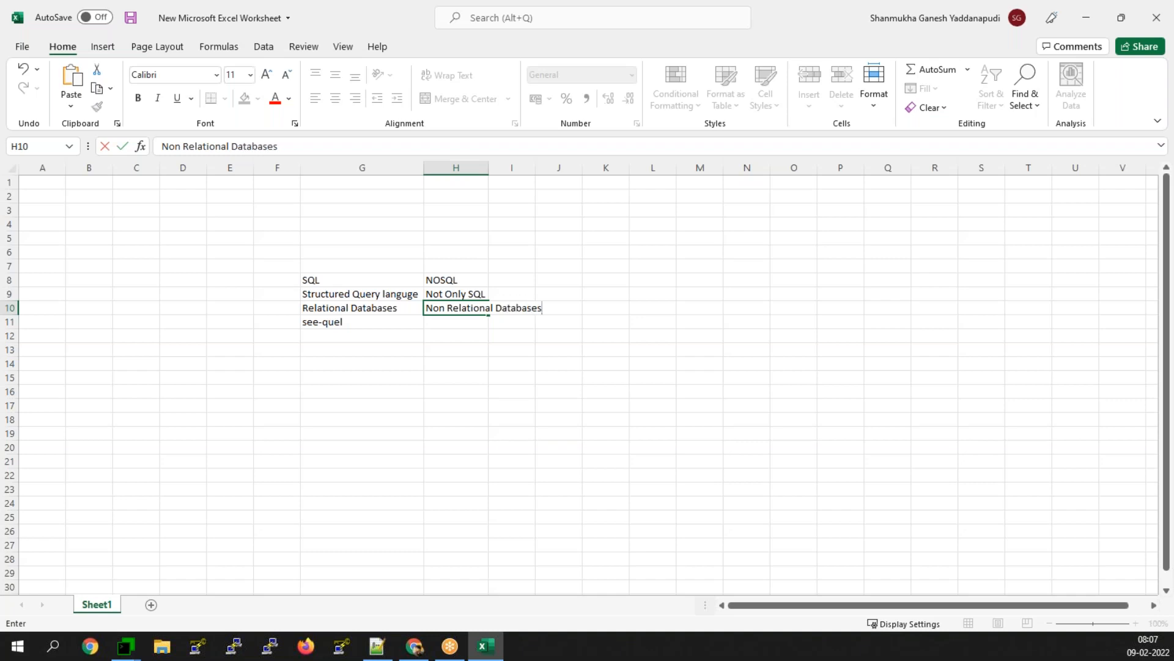
left_click(440, 168)
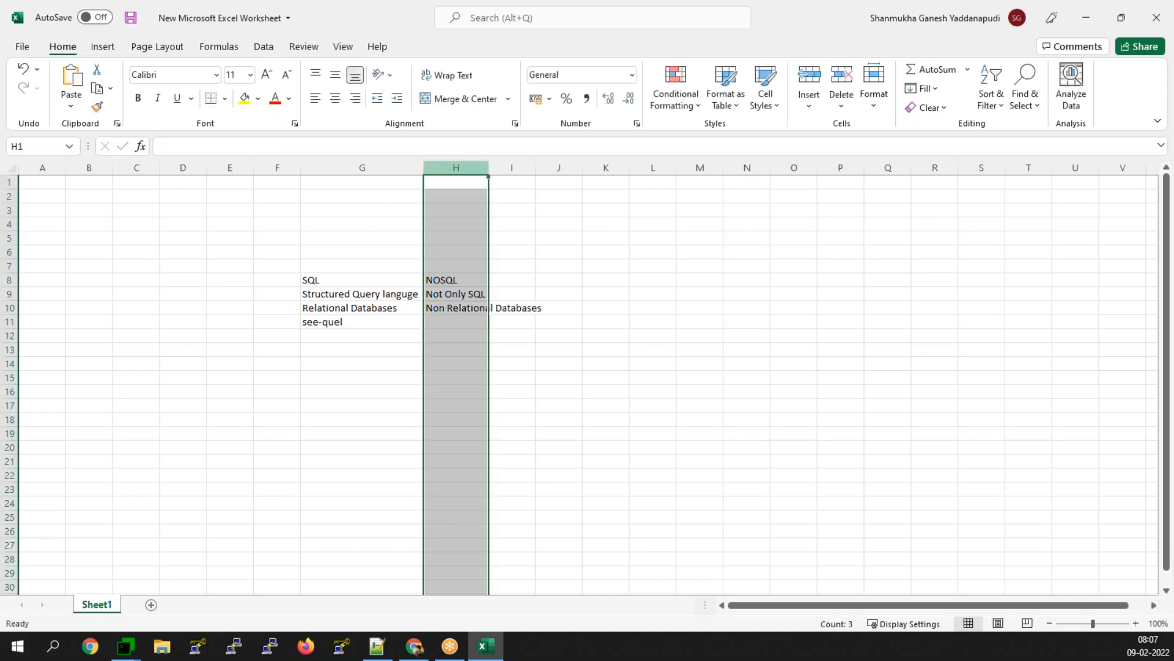
double_click(489, 167)
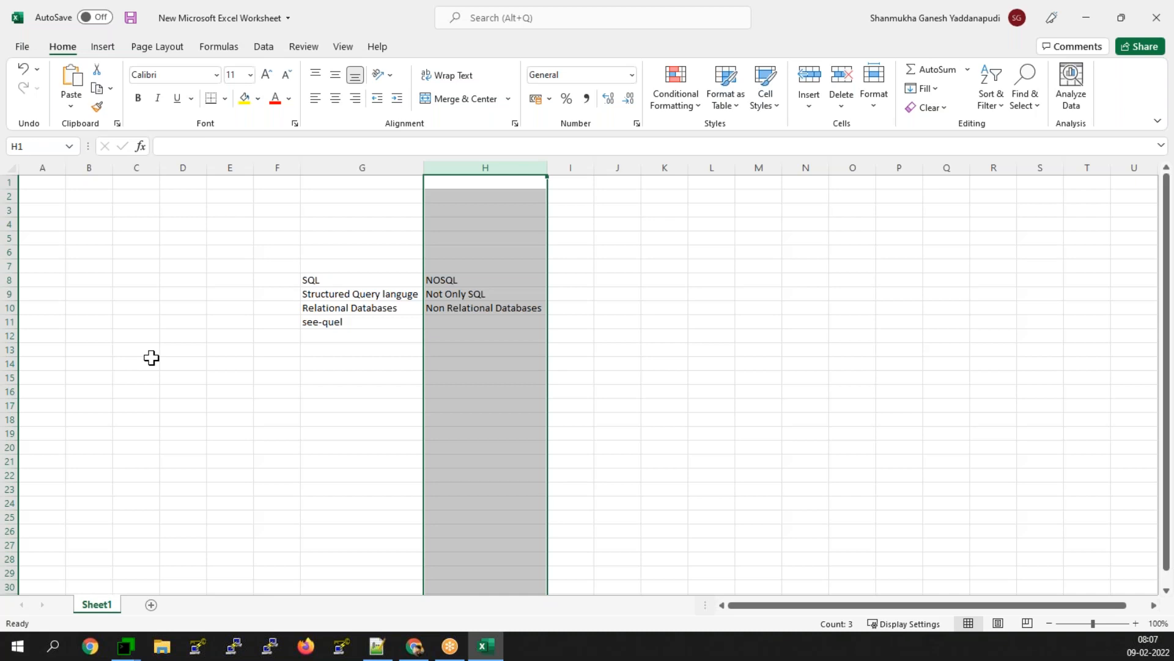
Enter "table Based" in cell G12 of the SQL column
left_click(313, 334)
type("tab")
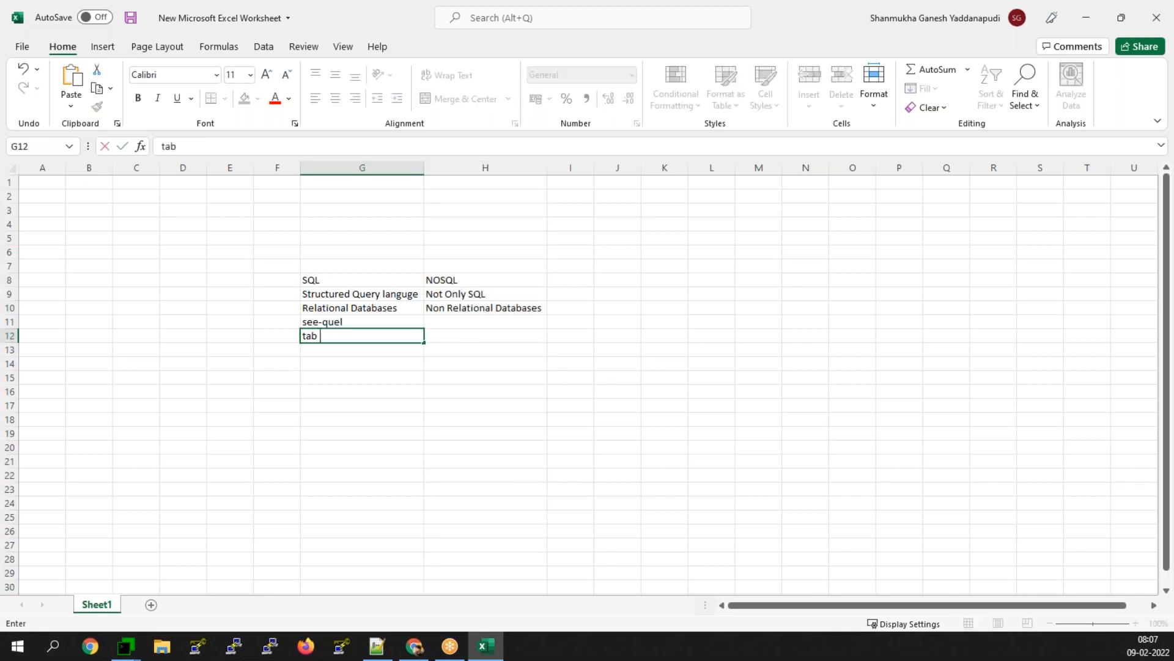
type("le Based")
Enter "Declarative query Language" in cell H12 of the NOSQL column
left_click(453, 341)
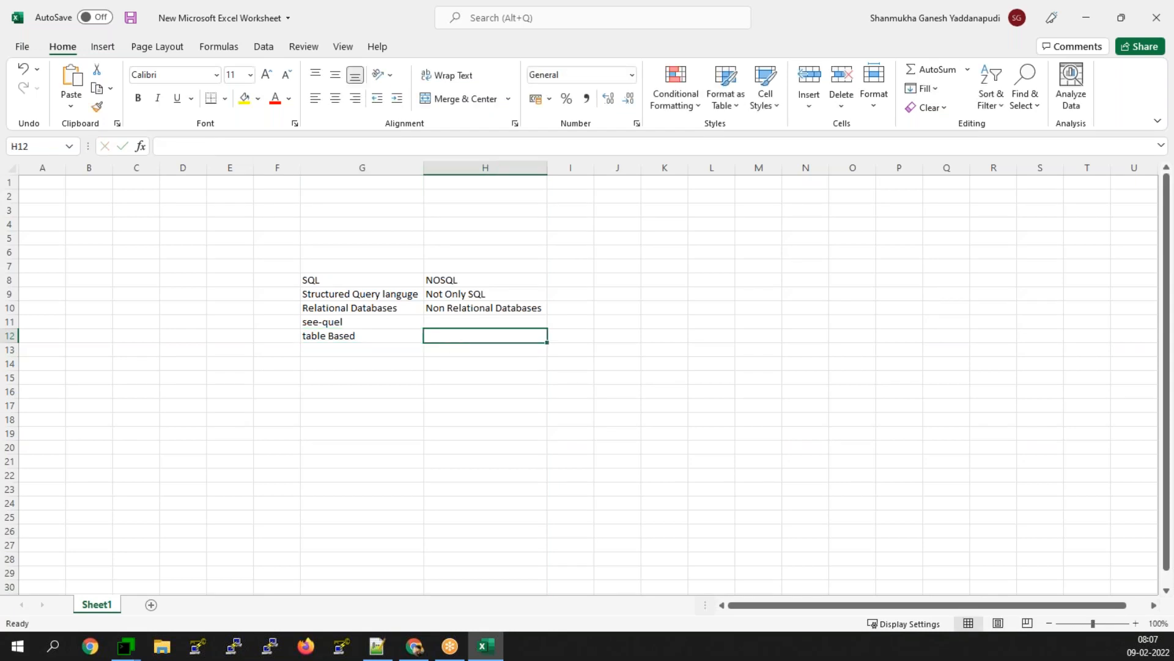
type("Del")
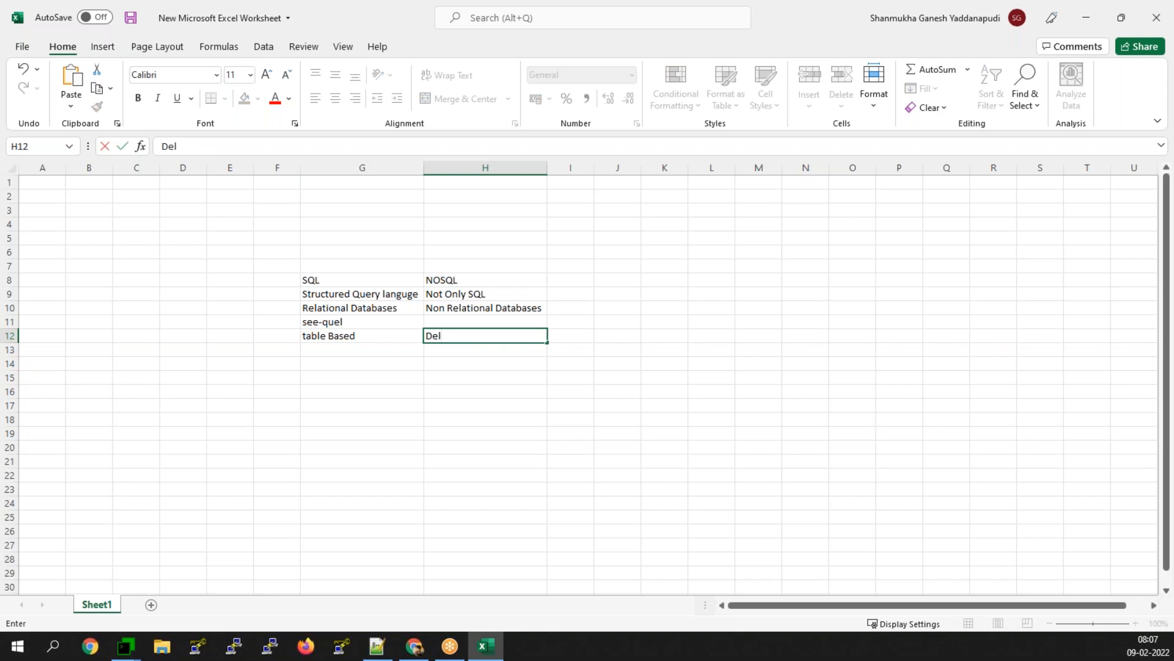
key("BackSpace")
type("clarative query")
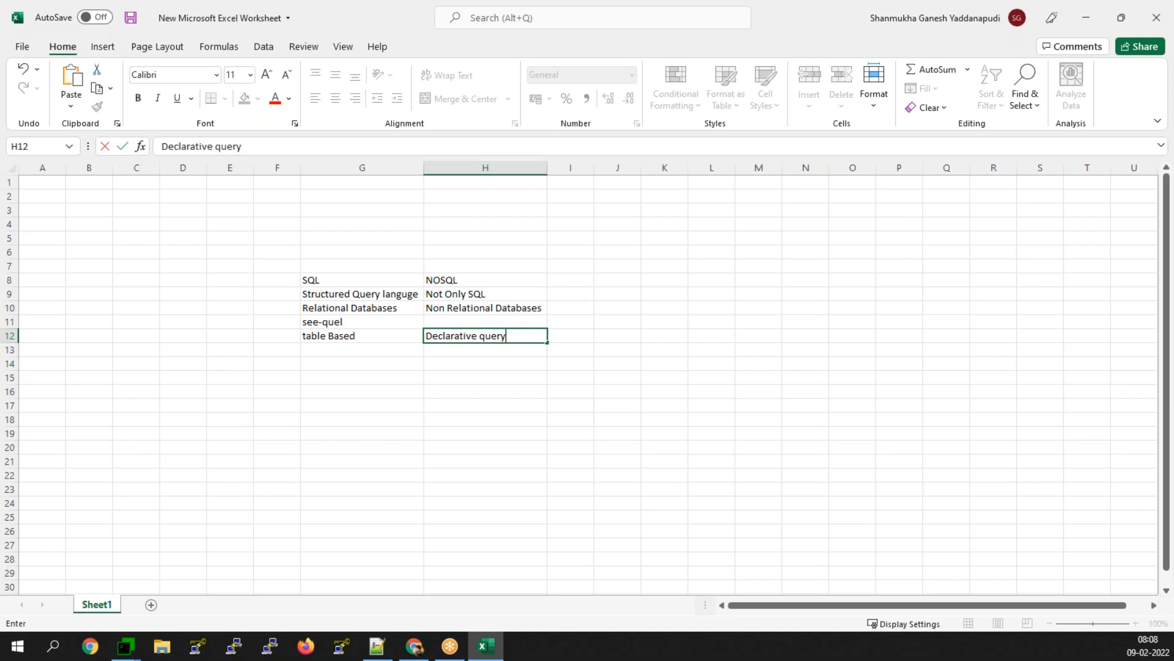
type(" Langugae")
key("BackSpace")
key("BackSpace")
type("e")
key("BackSpace")
key("BackSpace")
type("age")
Enter "Pre-defined Schema" in cell G13 of the SQL column
left_click(356, 364)
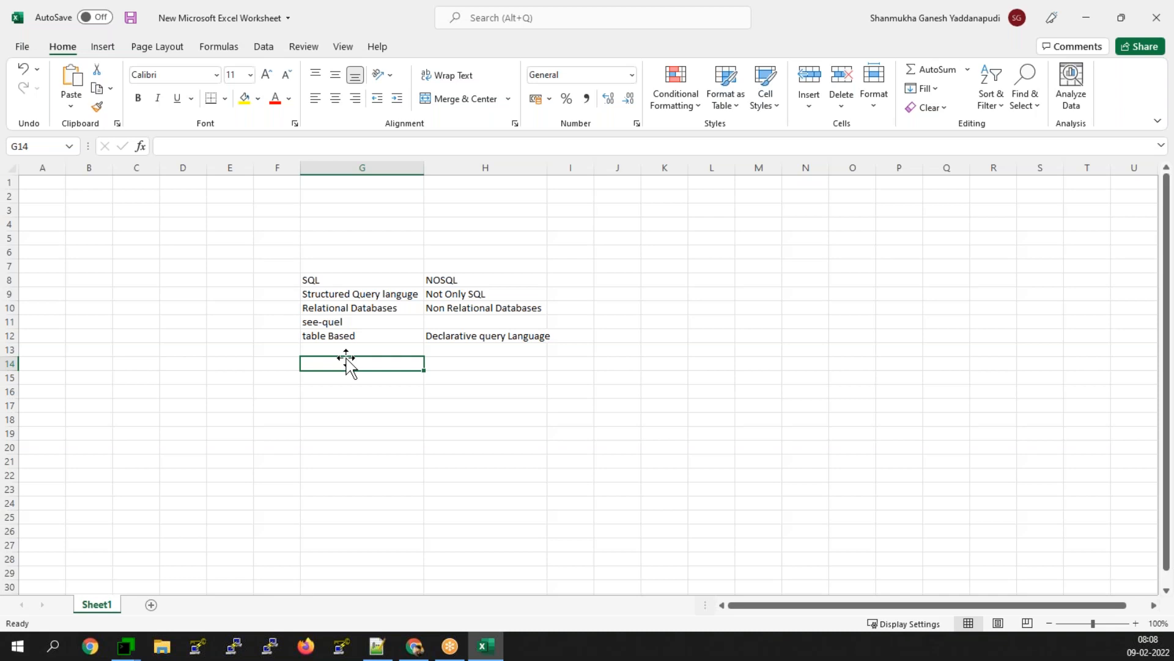
key("Up")
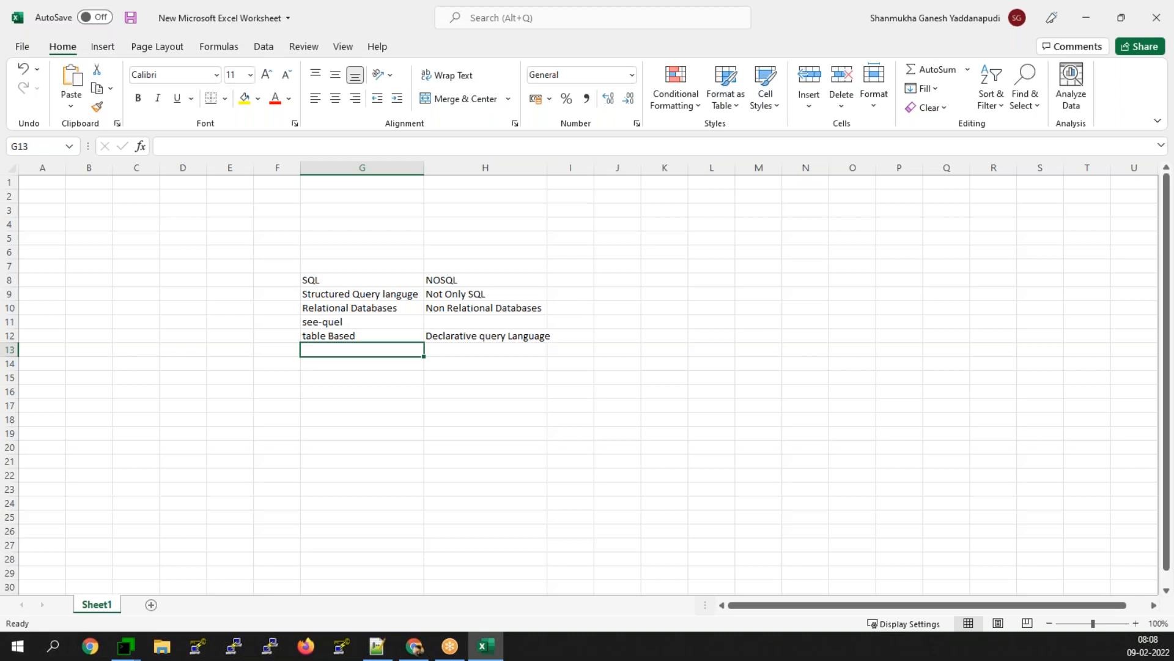
type("Pre")
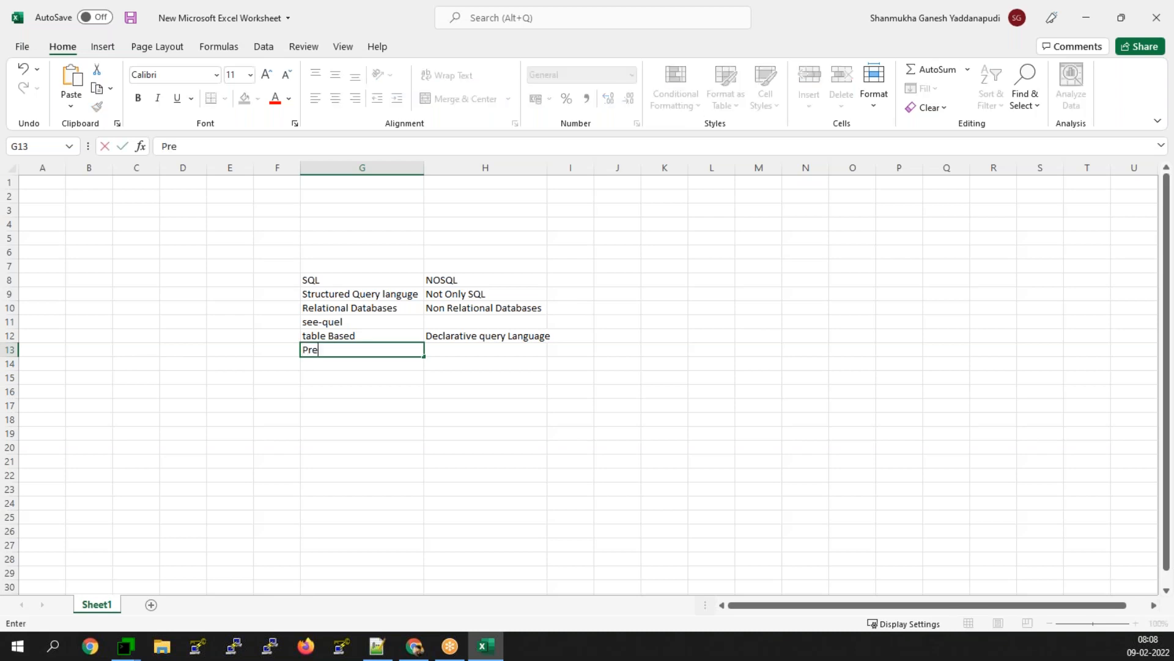
type("-defined Schema")
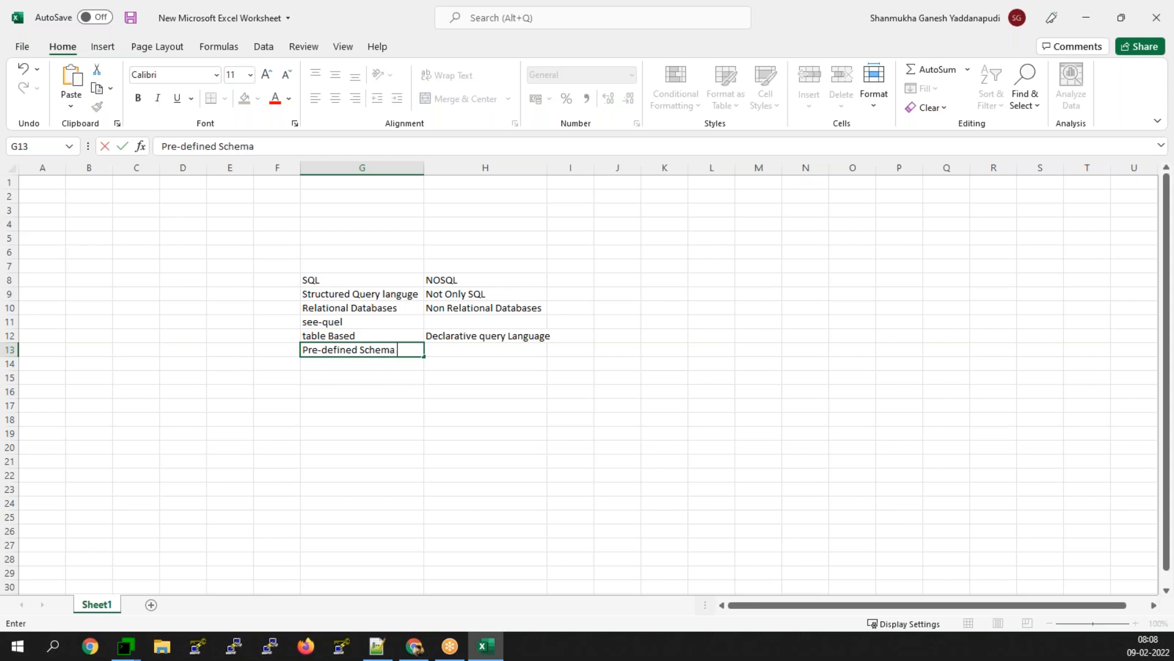
Enter "Document Based Key = value" in cell H13 of the NOSQL column and auto-fit column H to its contents
left_click(464, 353)
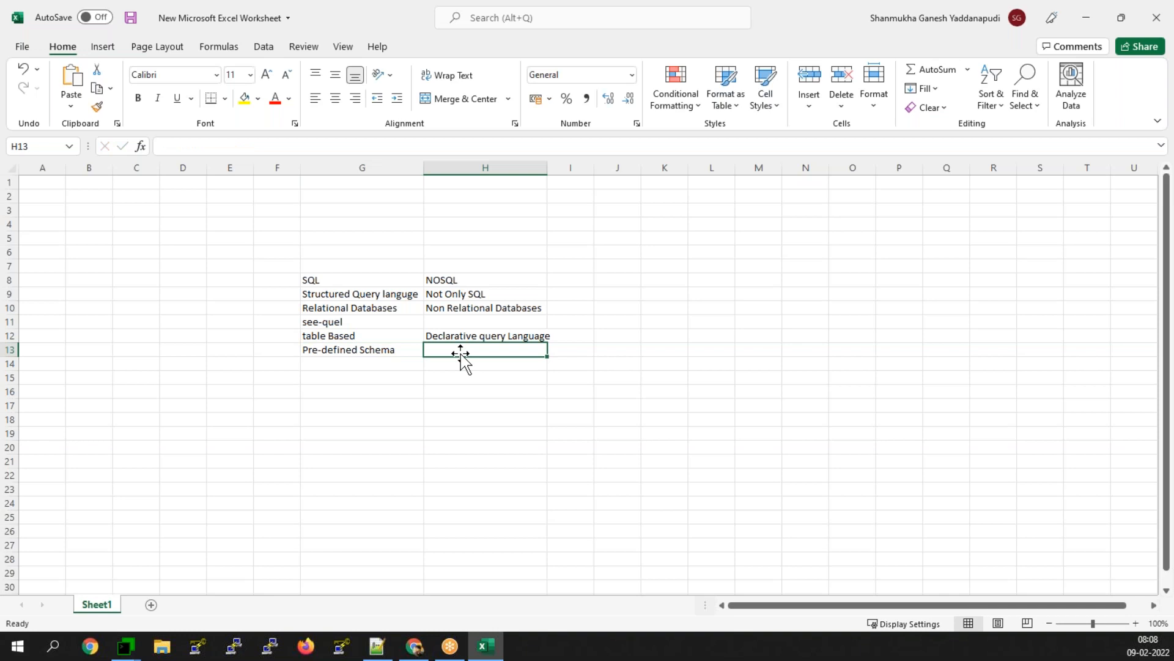
type("Do")
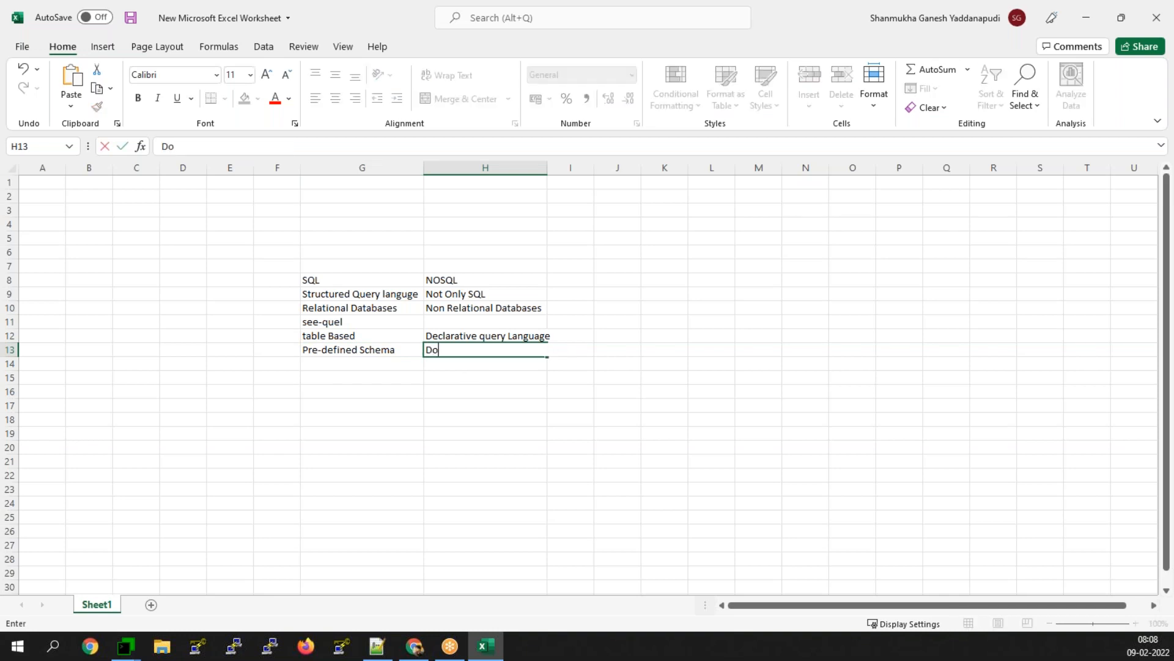
type("cument Based")
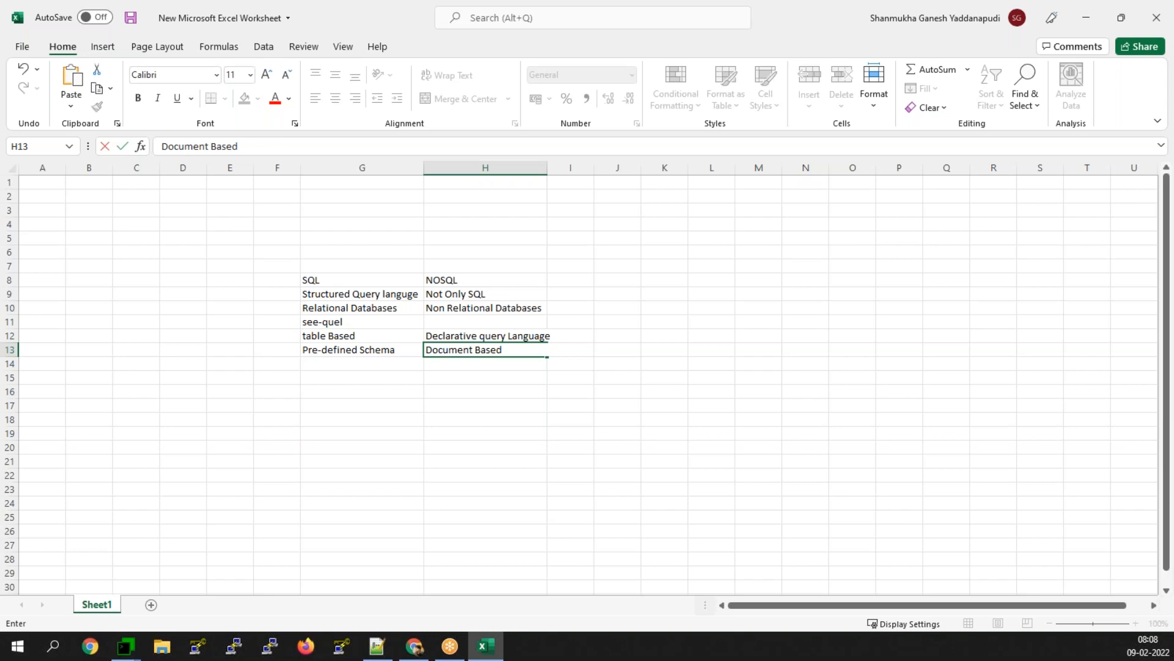
type("Key = value")
left_click(503, 179)
double_click(547, 169)
Apply all borders to the SQL and NOSQL header cells G8:H8 and center their text
left_click_drag(309, 279, 487, 279)
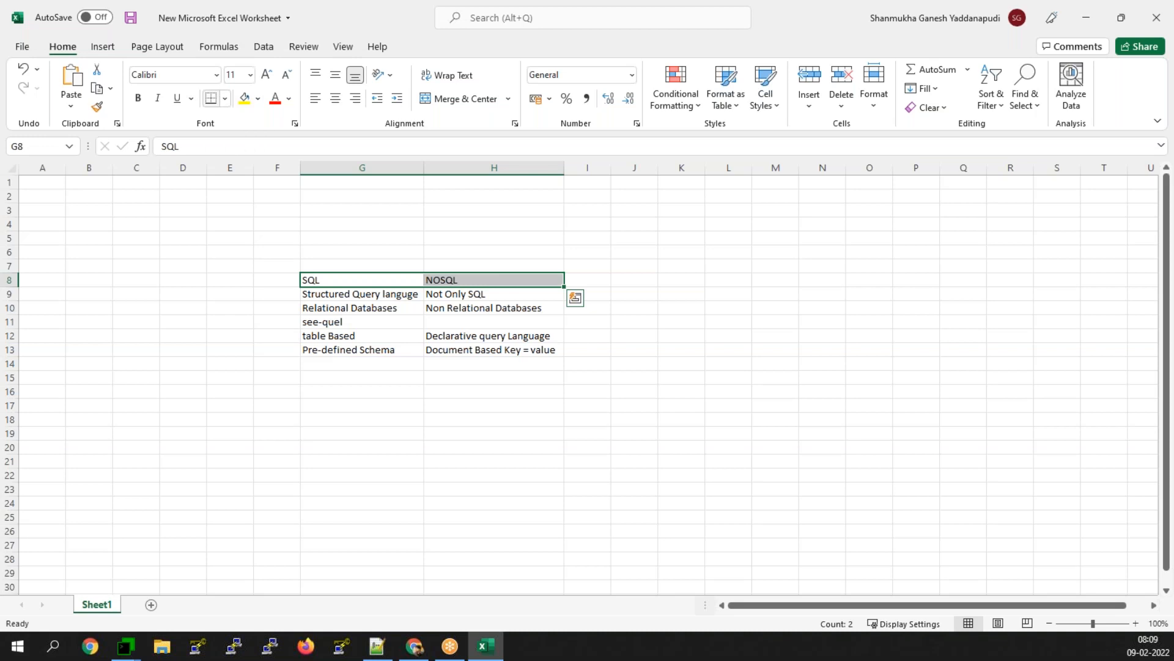
left_click(225, 102)
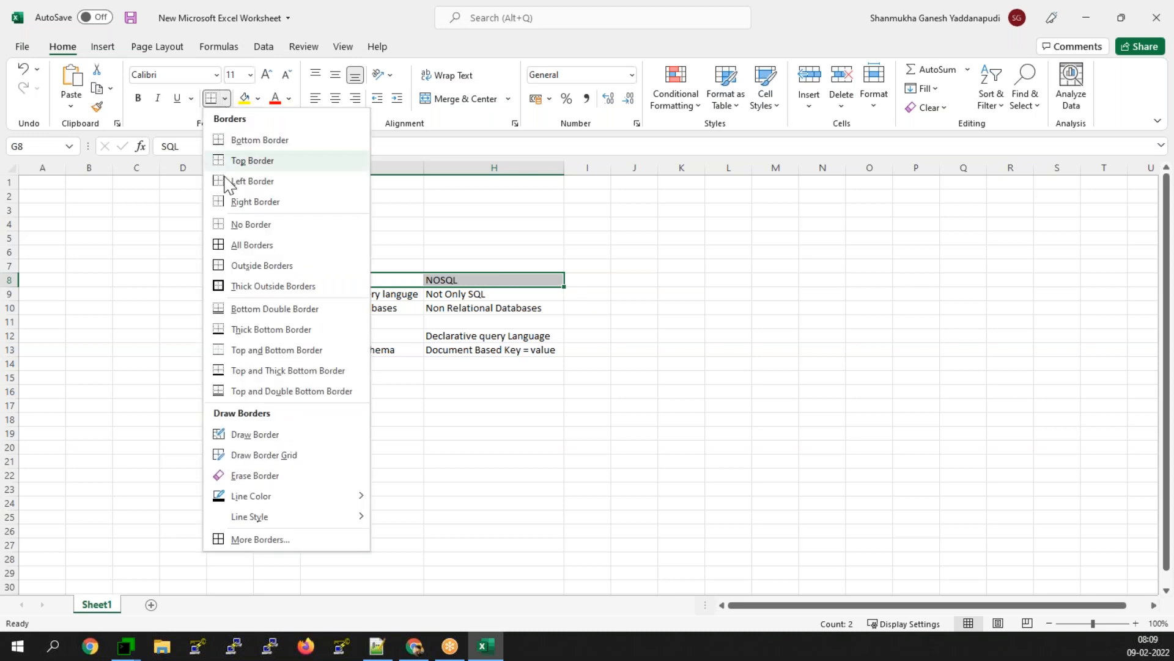
left_click(234, 250)
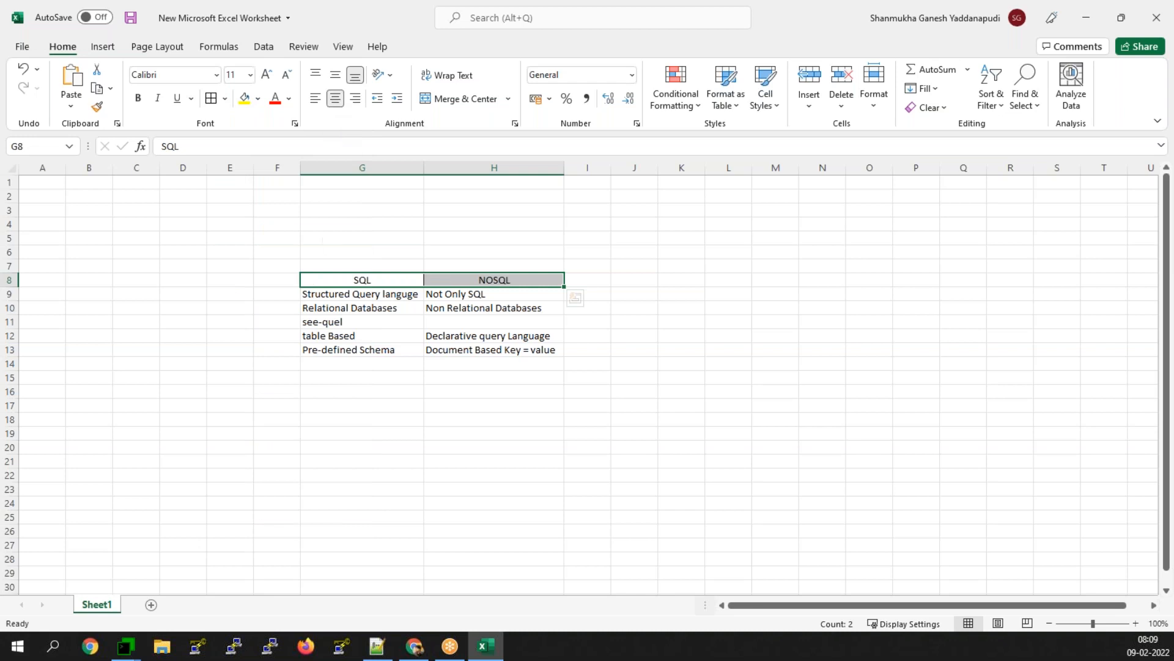
left_click_drag(317, 299, 493, 350)
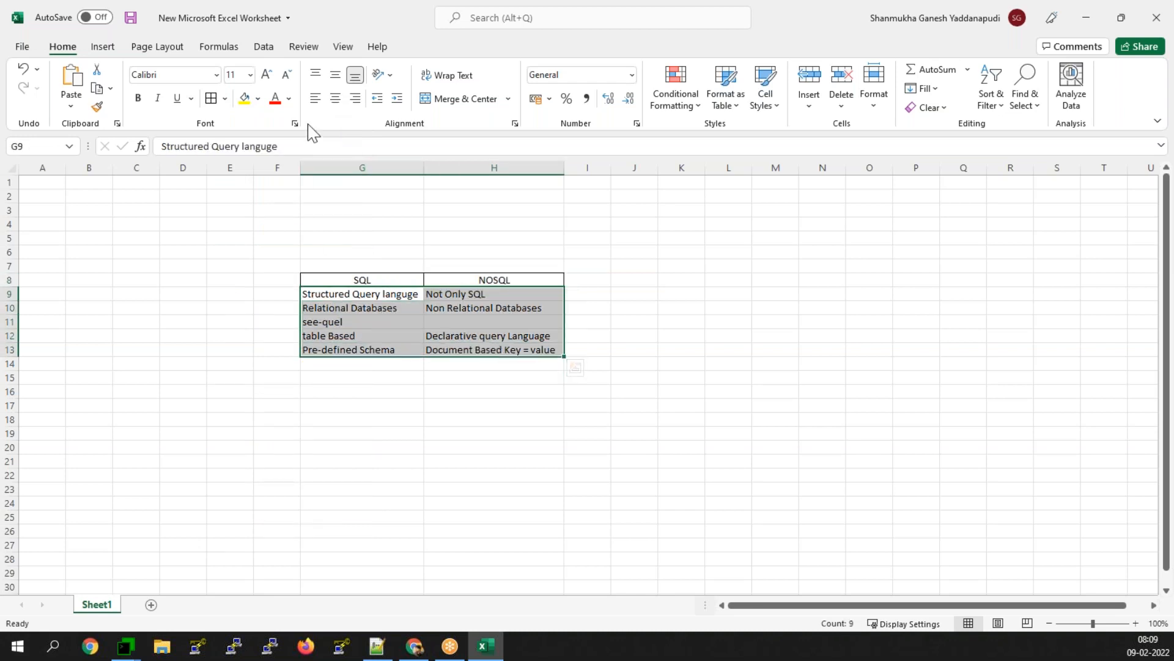
Enter "Vertically Scaleble" in cell G14 of the SQL column
left_click(326, 367)
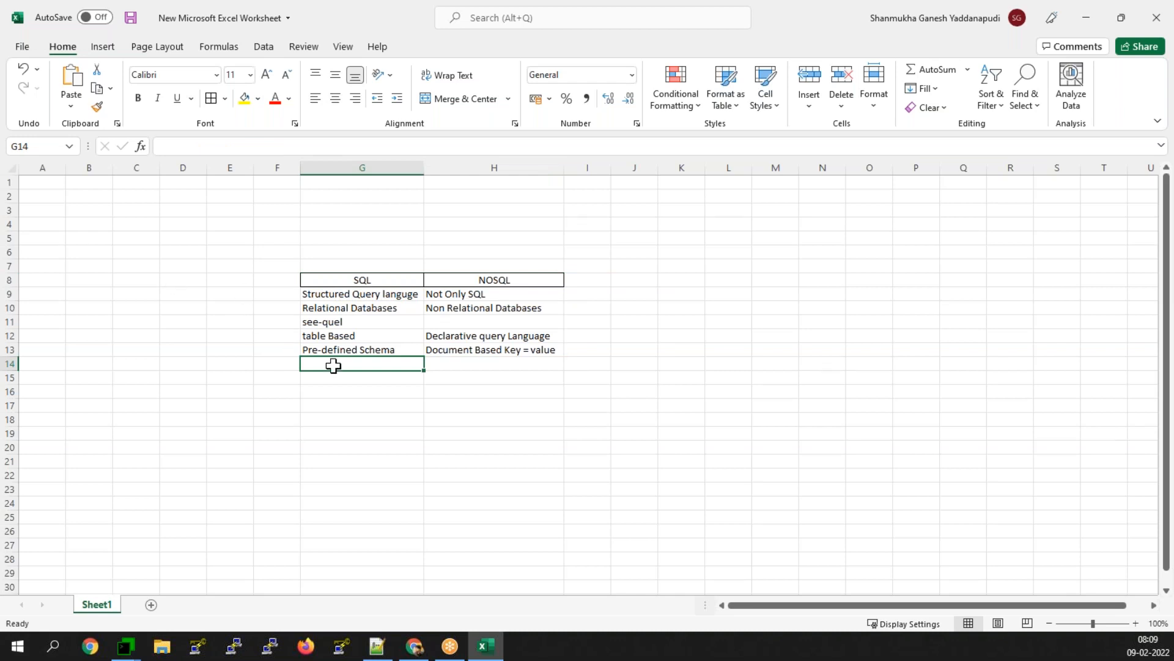
type("Vertiva")
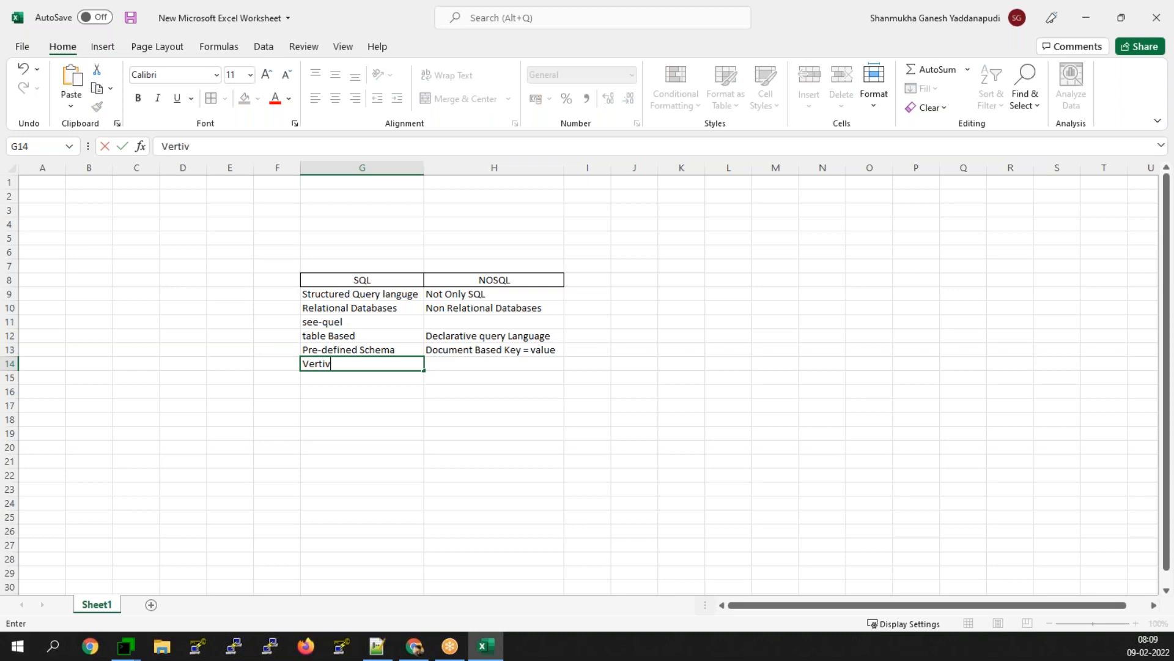
key("BackSpace")
key("BackSpace")
key("BackSpace")
type("ically Scaleble")
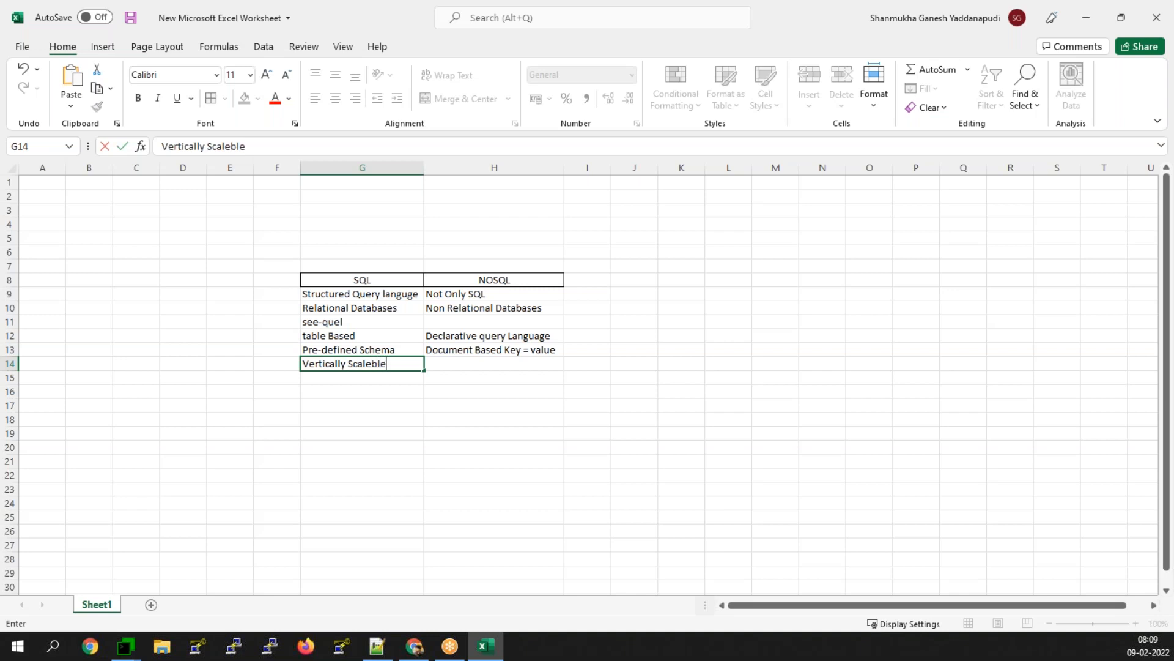
Enter "Horizontional Scalable" in cell H14 of the NOSQL column
left_click(469, 370)
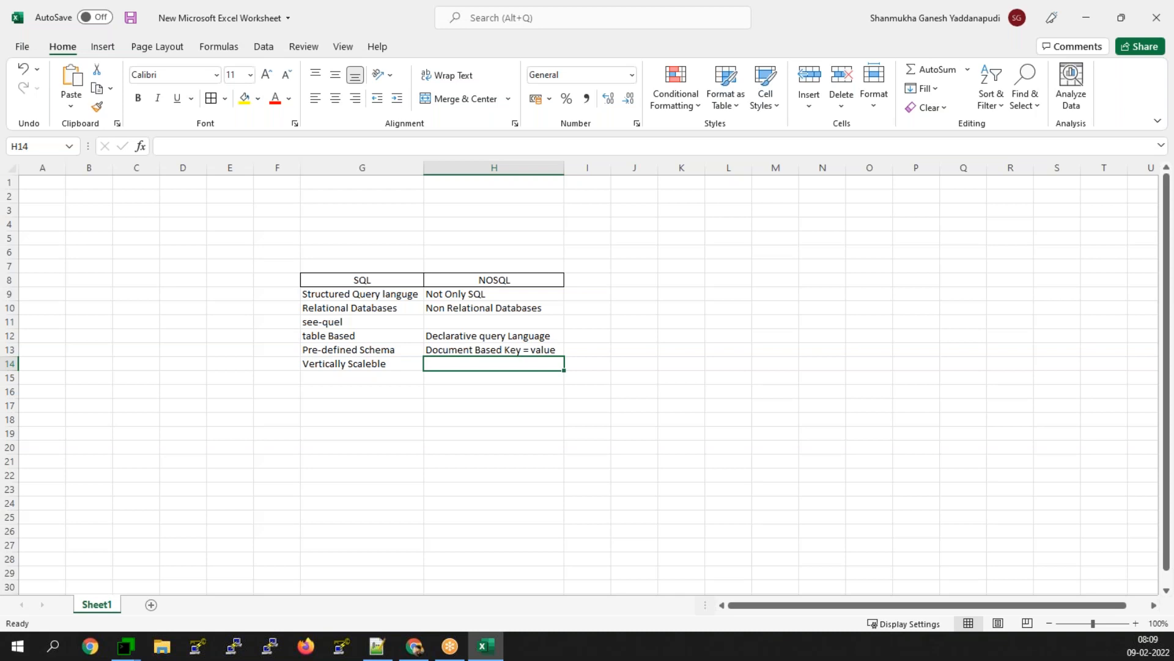
type("Hor")
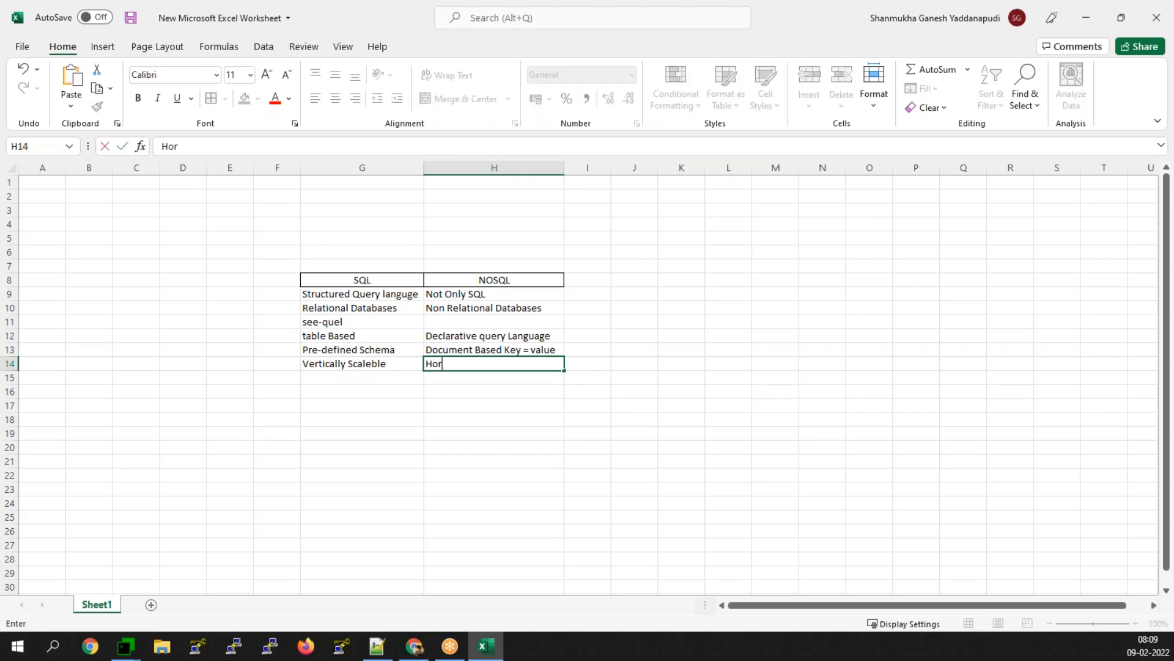
type("izontional Sca")
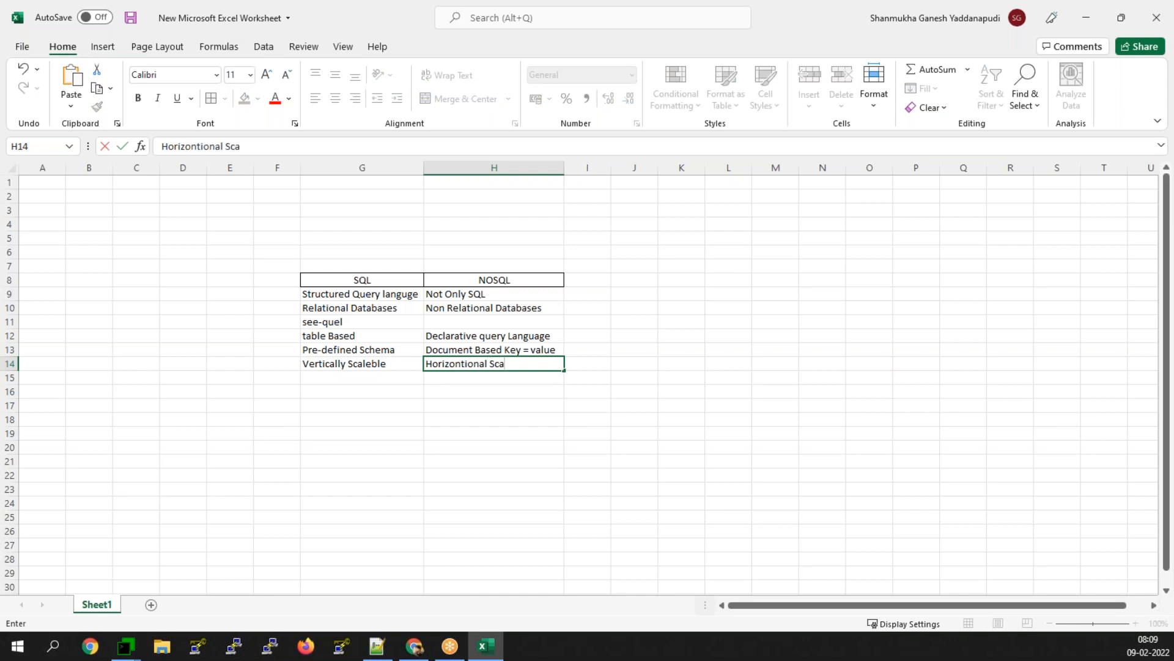
type("lable")
Correct the spelling in cell G14 so it reads "Vertically Scalable"
left_click(375, 361)
left_click(231, 147)
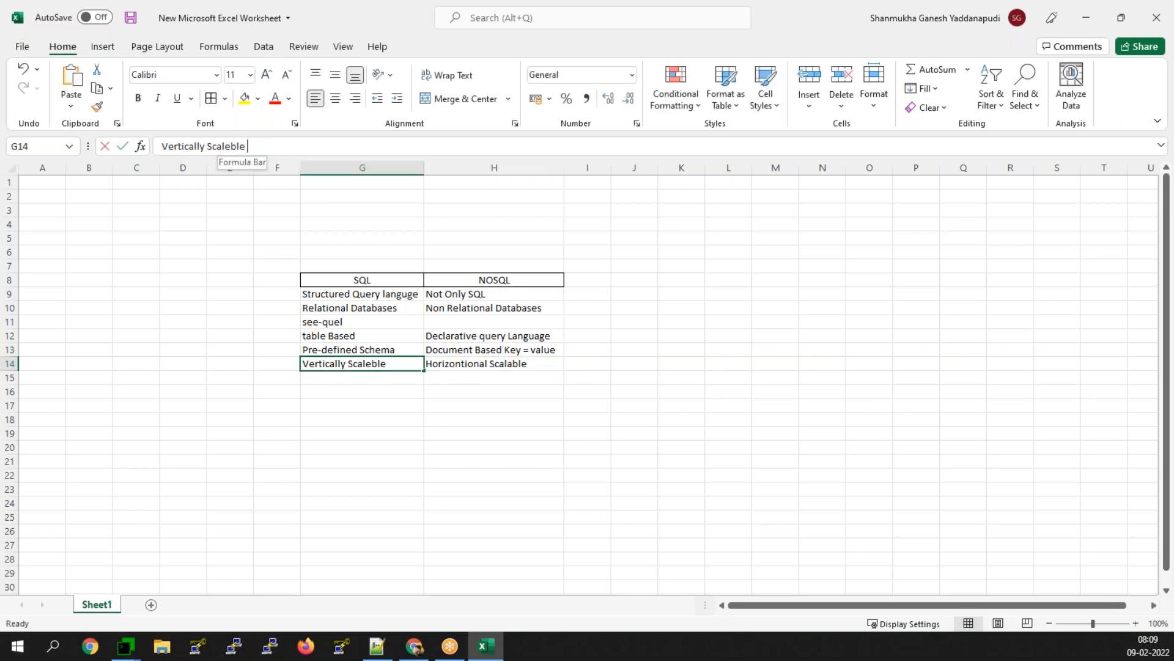
key("BackSpace")
type("a")
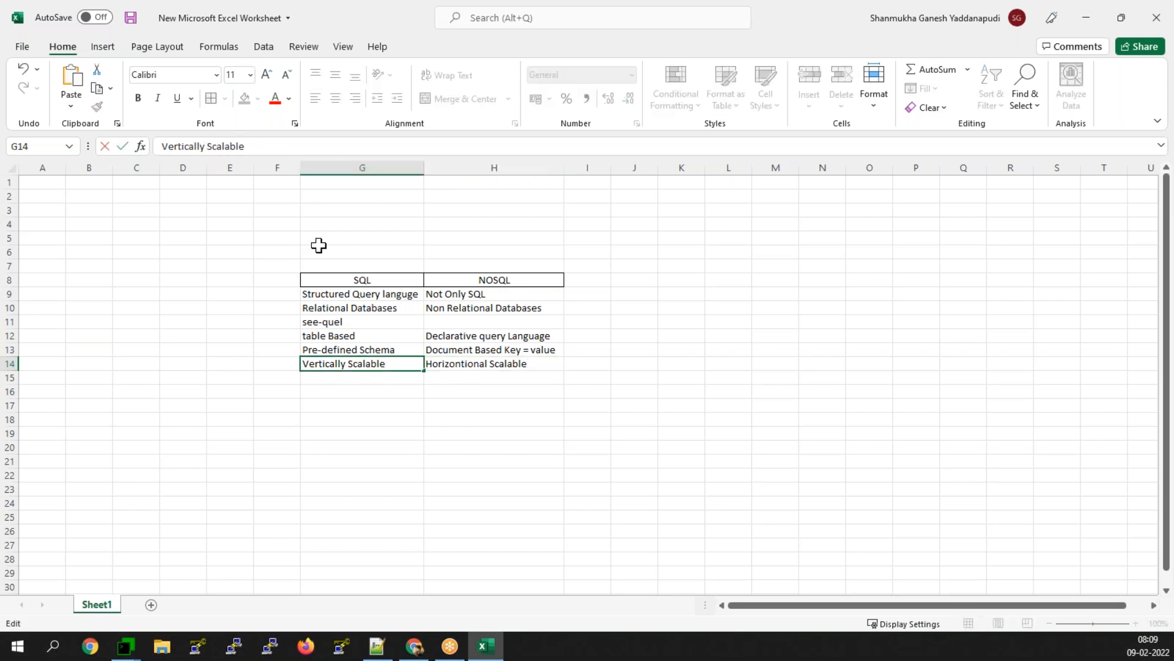
Start the database engine list in cell G15 with "DB: engines : Mysql , Mariabb , Postgres ,"
left_click(338, 376)
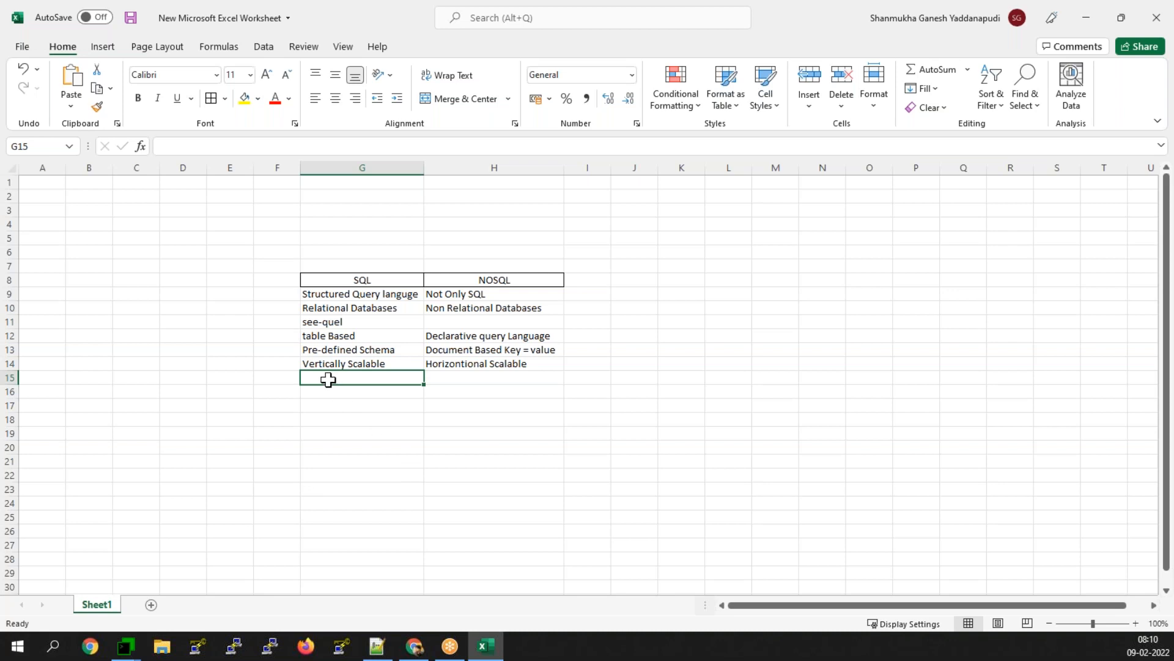
type("DB: engines")
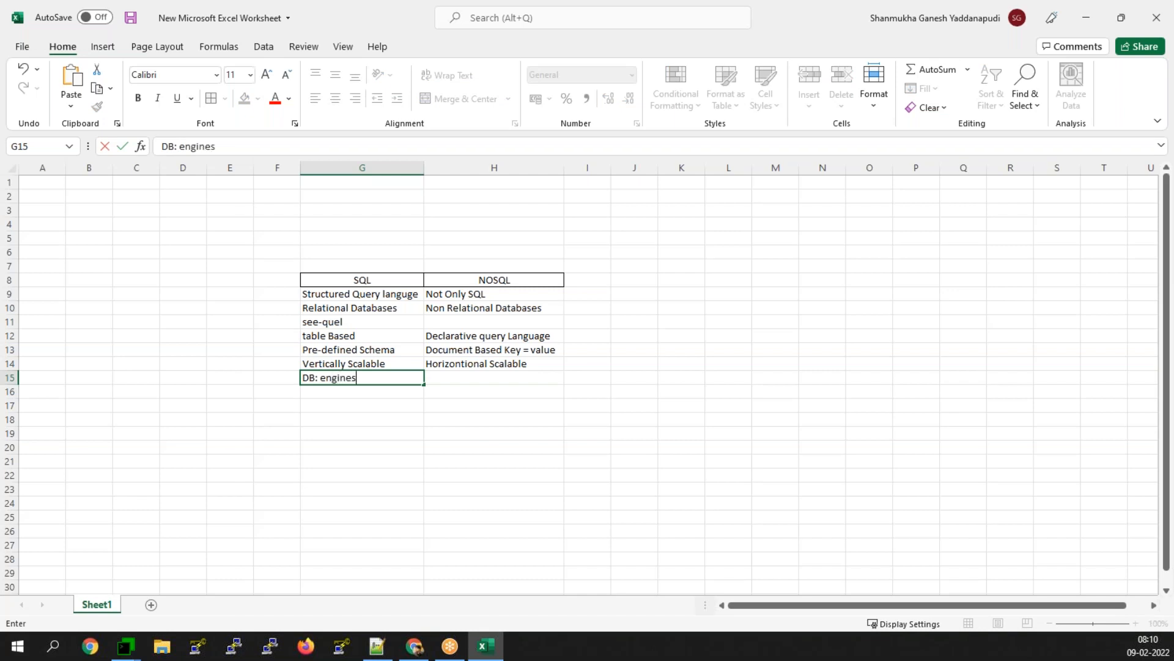
left_click(227, 146)
type(": Mysql , Maria")
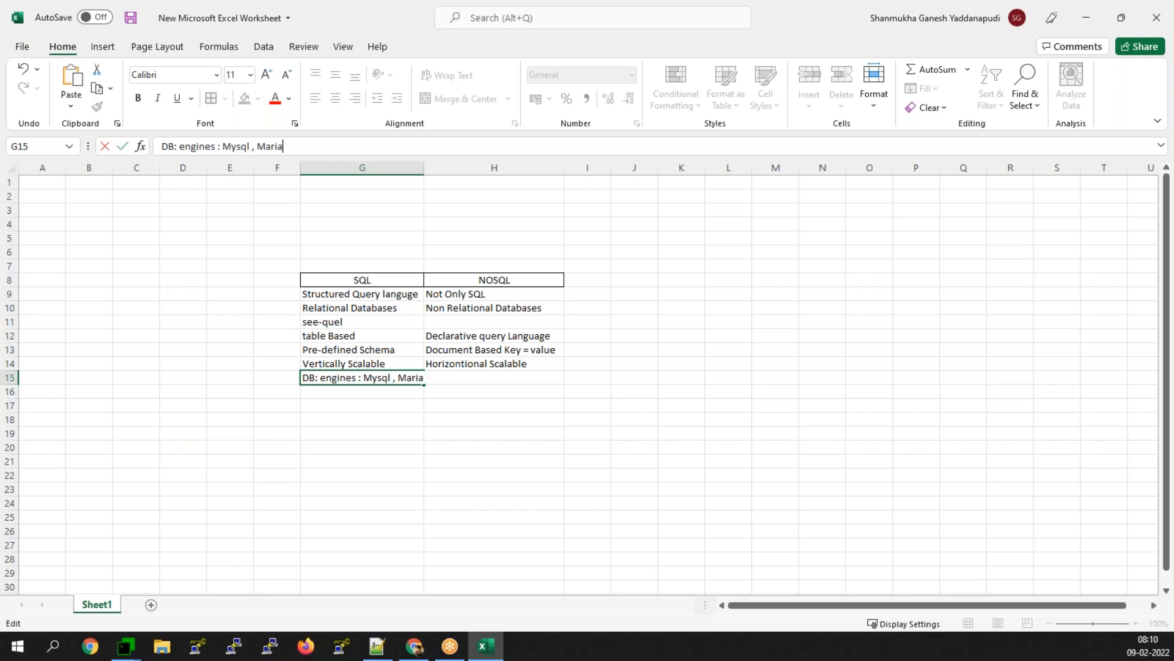
type("bb , Postgres ,")
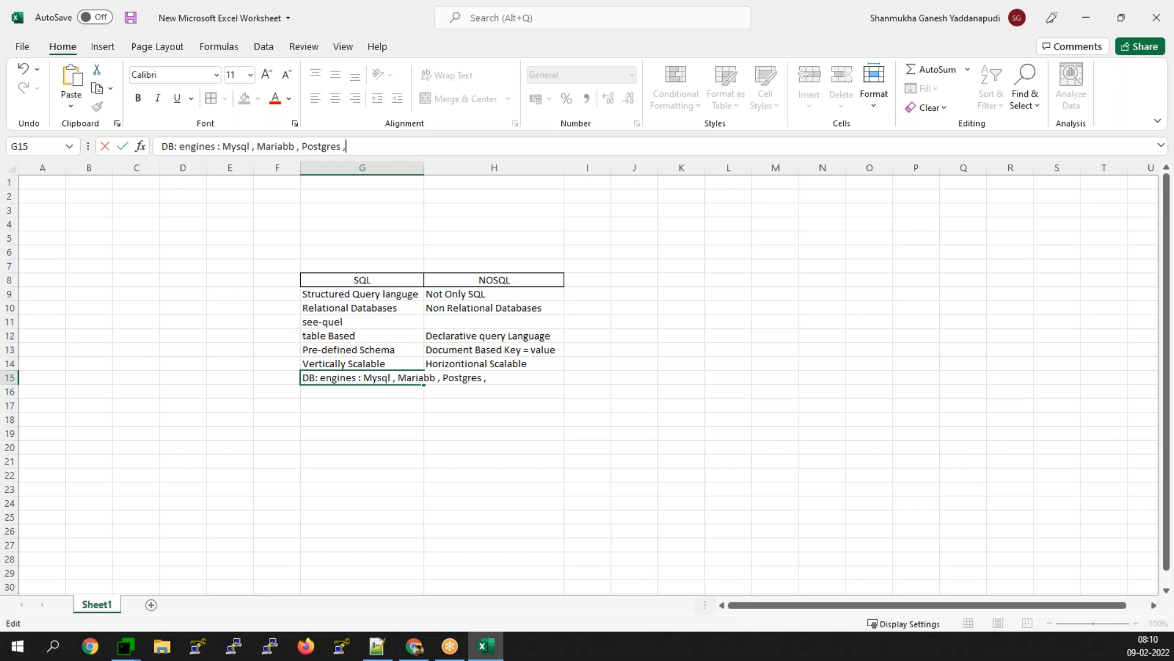
Correct the second engine name in the cell G15 list to "Mariadb"
key("BackSpace")
key("BackSpace")
type("db")
key("Right")
key("Right")
Complete the engine list in cell G15 with "Oracle db , mssql and auroradb" and auto-fit column G to the text
type("Oracle db ,")
type("mssql and auroradb")
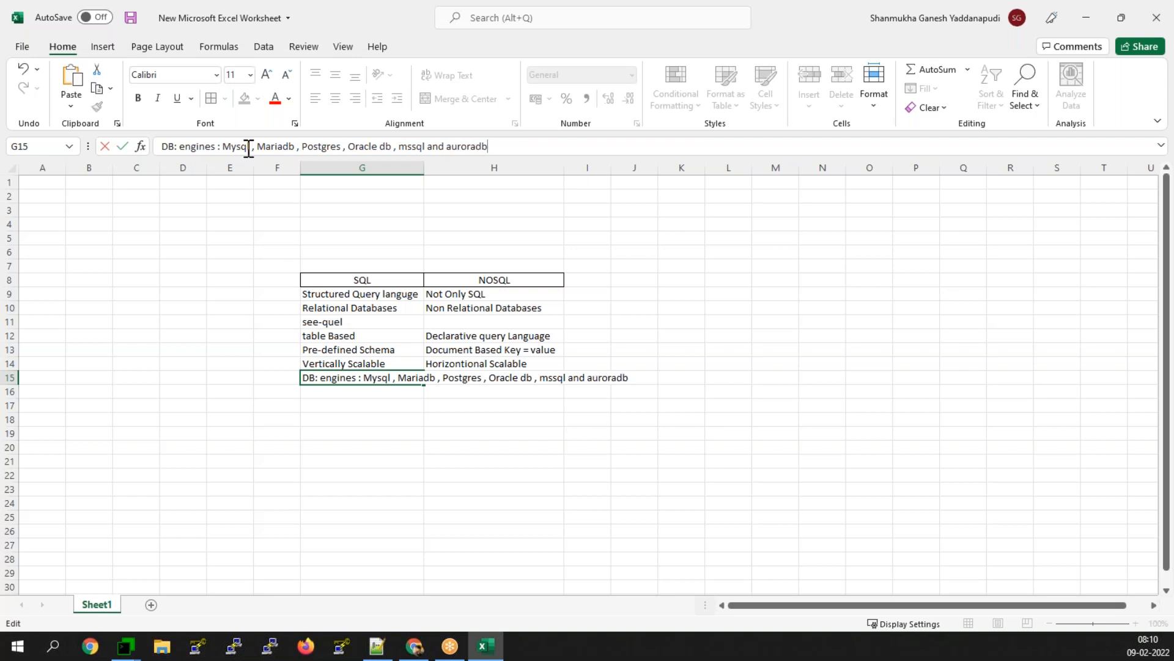
left_click(421, 167)
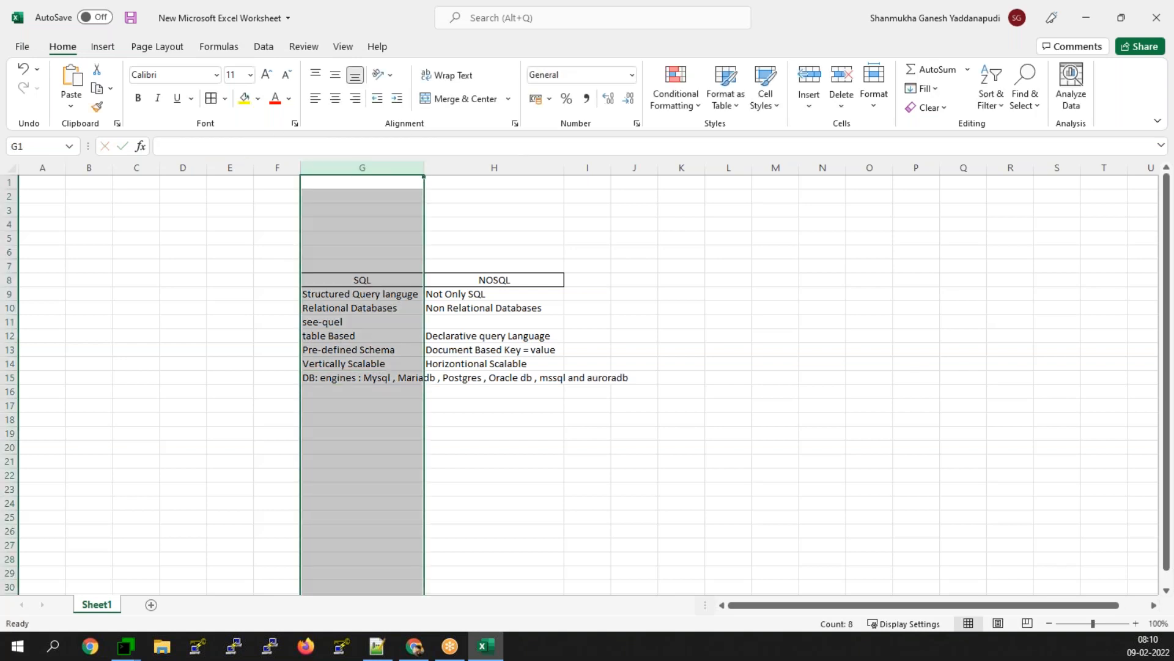
double_click(423, 167)
Enter "Mongodb and Dynamodb" in cell H15 of the NOSQL column
left_click(709, 384)
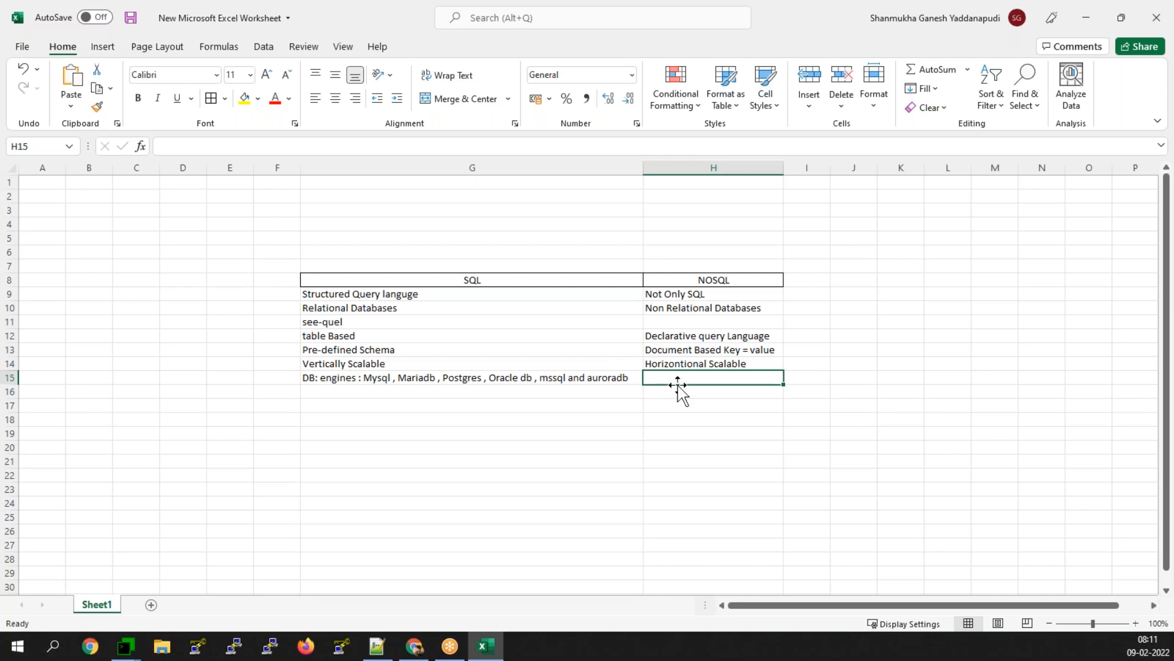
type("Mongod")
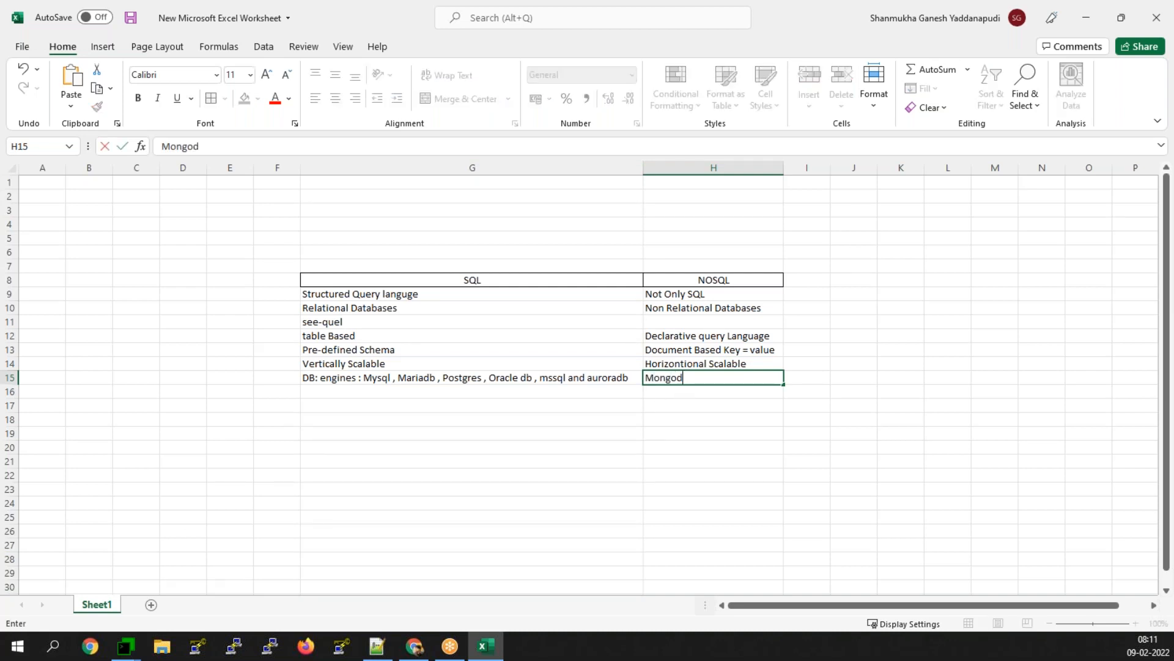
type("b and Dynamodb")
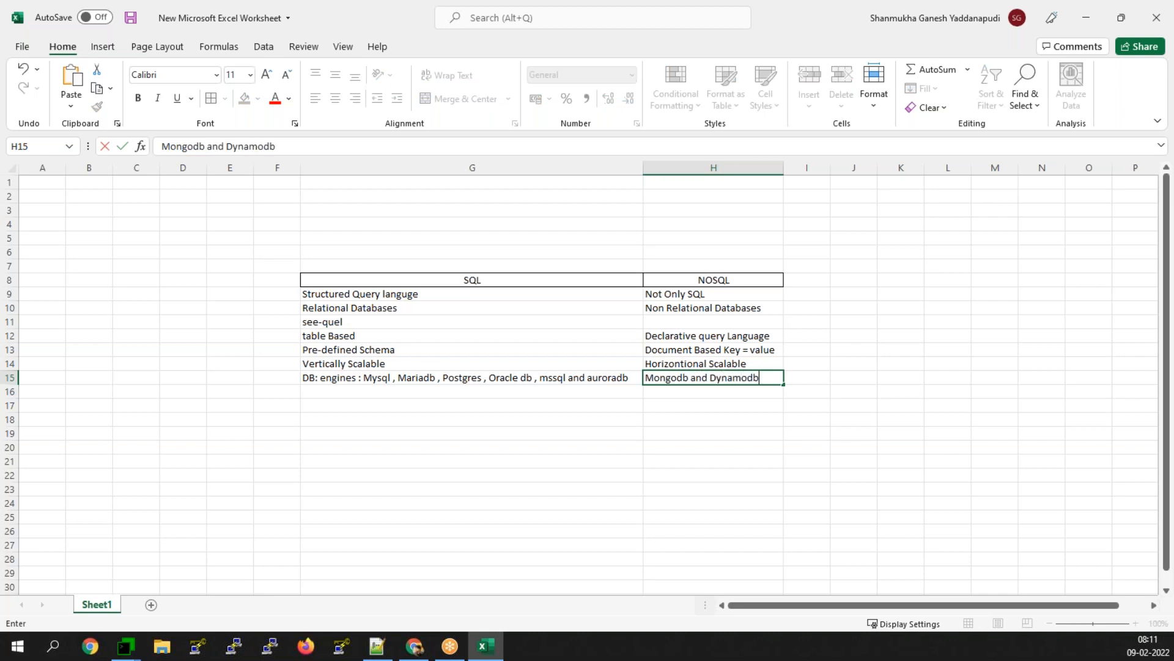
Enter "Acid ( Atomicity , Consistency isolation and Durability )" in cell G16 of the SQL column
left_click(310, 393)
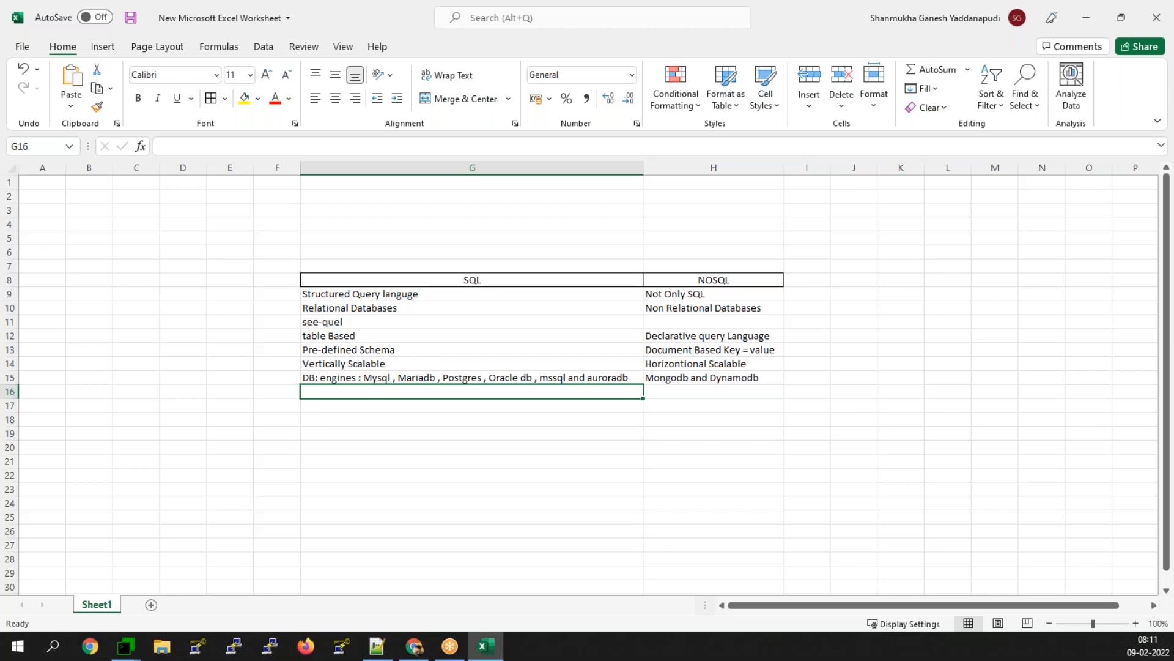
key("alt+Tab")
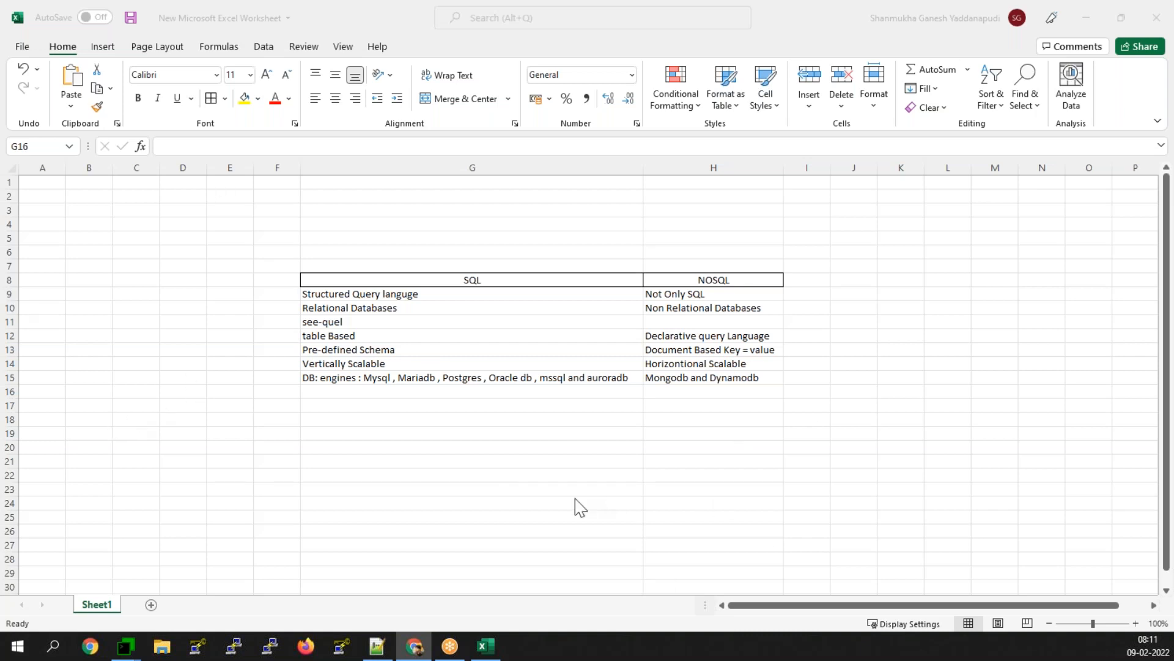
left_click(332, 395)
type("Acid")
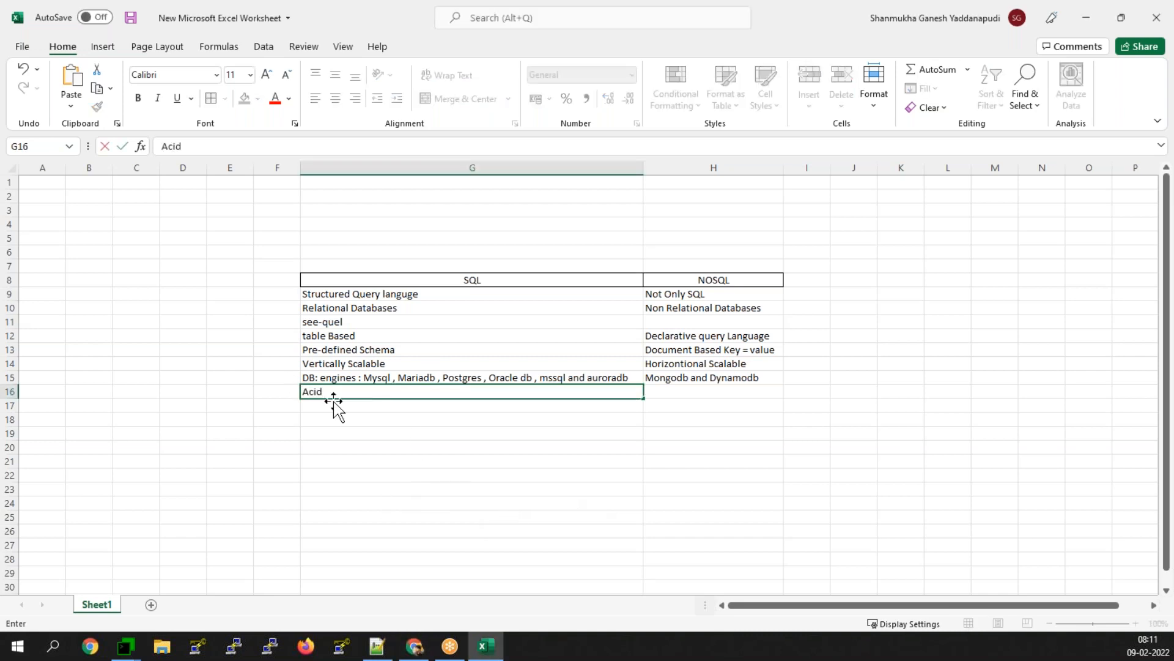
type(" ( Atomicity , Consistency ")
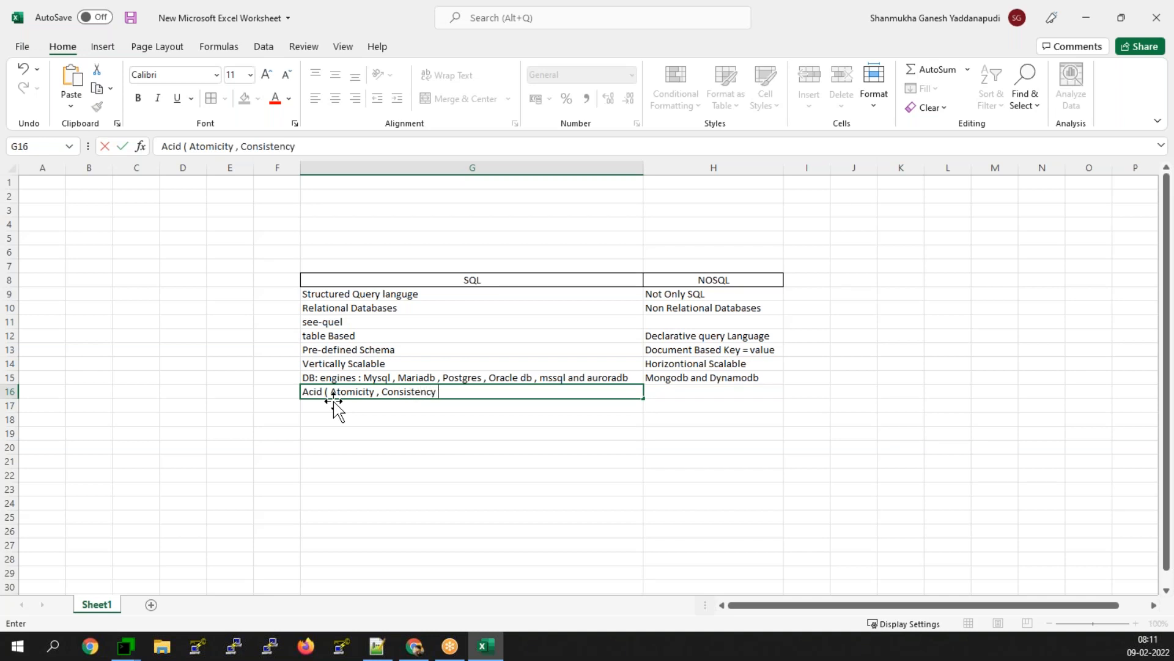
type("isolation and Durability ")
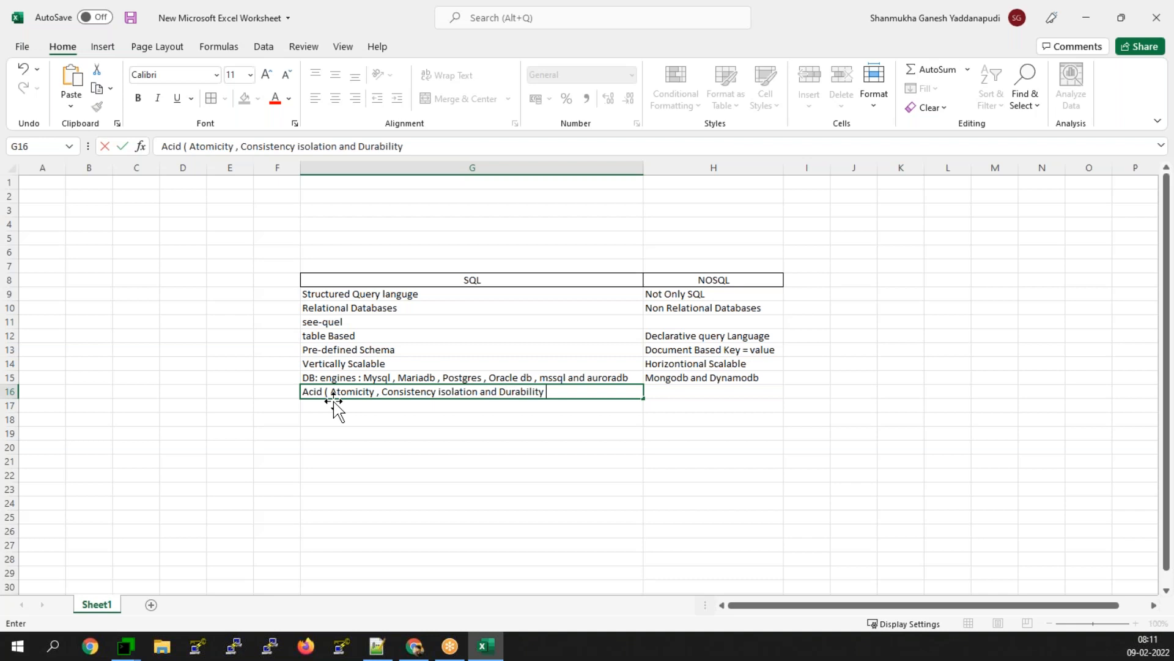
type(")")
Enter "Available , Soft state , consistent" in cell H16 of the NOSQL column and widen column H slightly
left_click(690, 391)
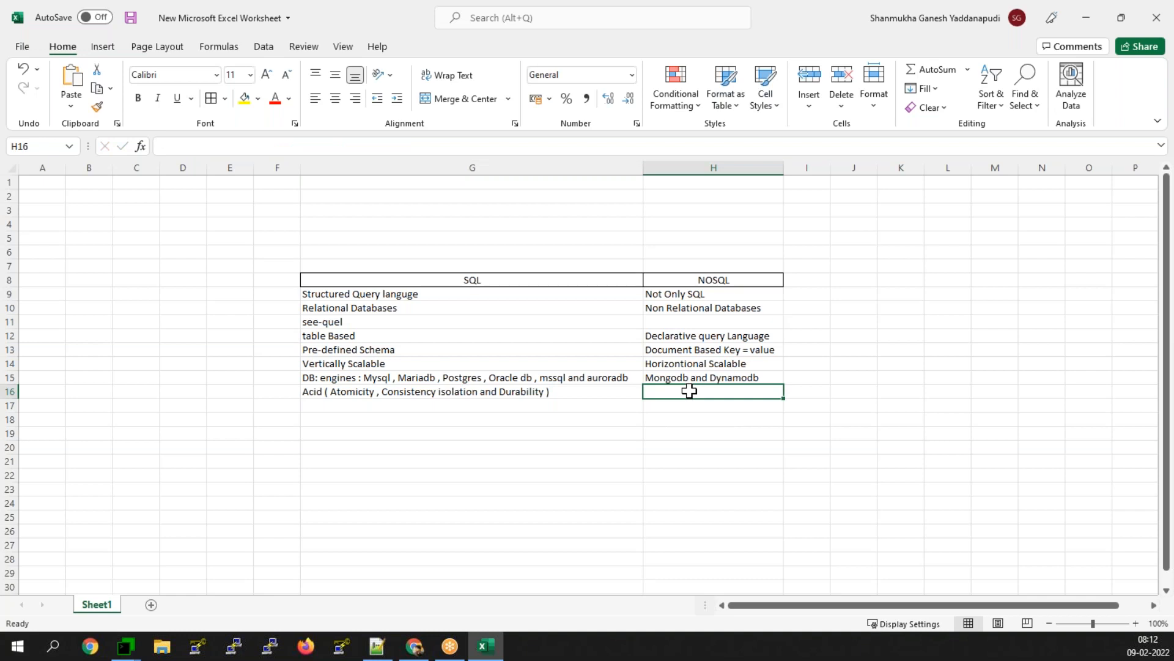
type("Ava")
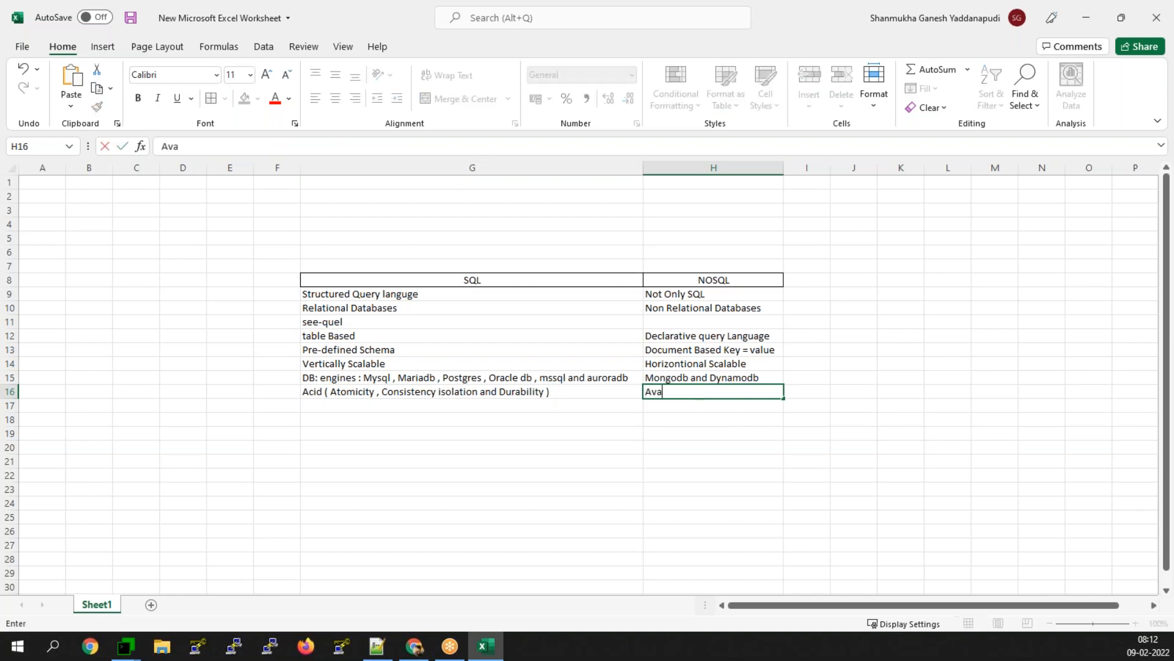
type("ilable")
type(", Soft sta")
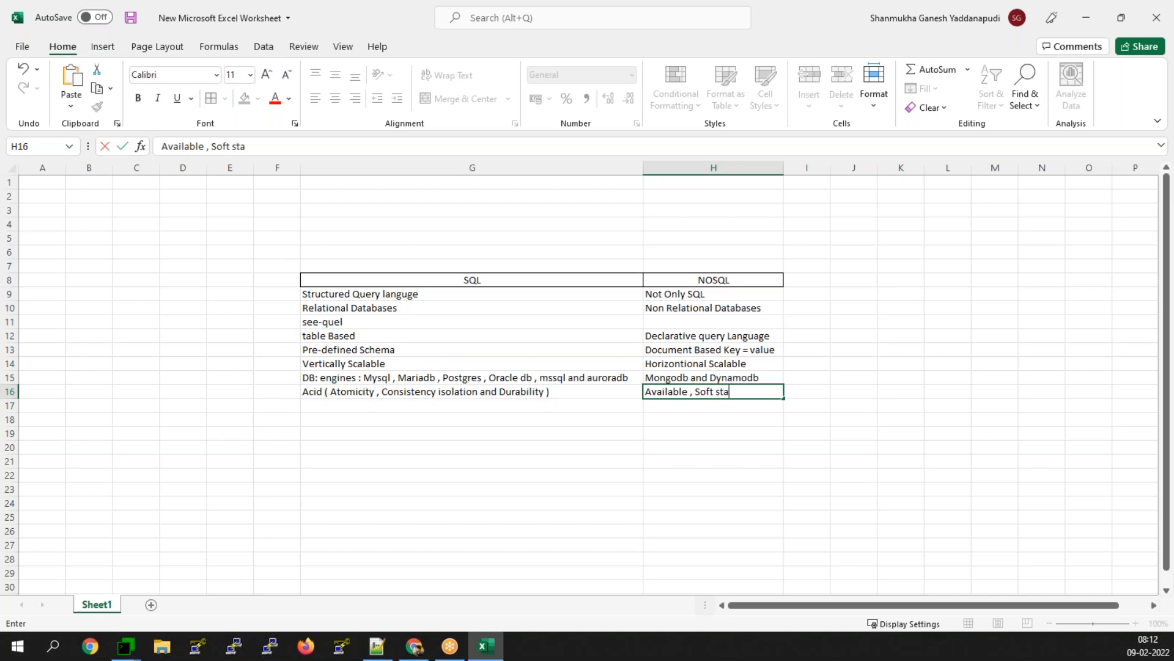
type("te , consistent")
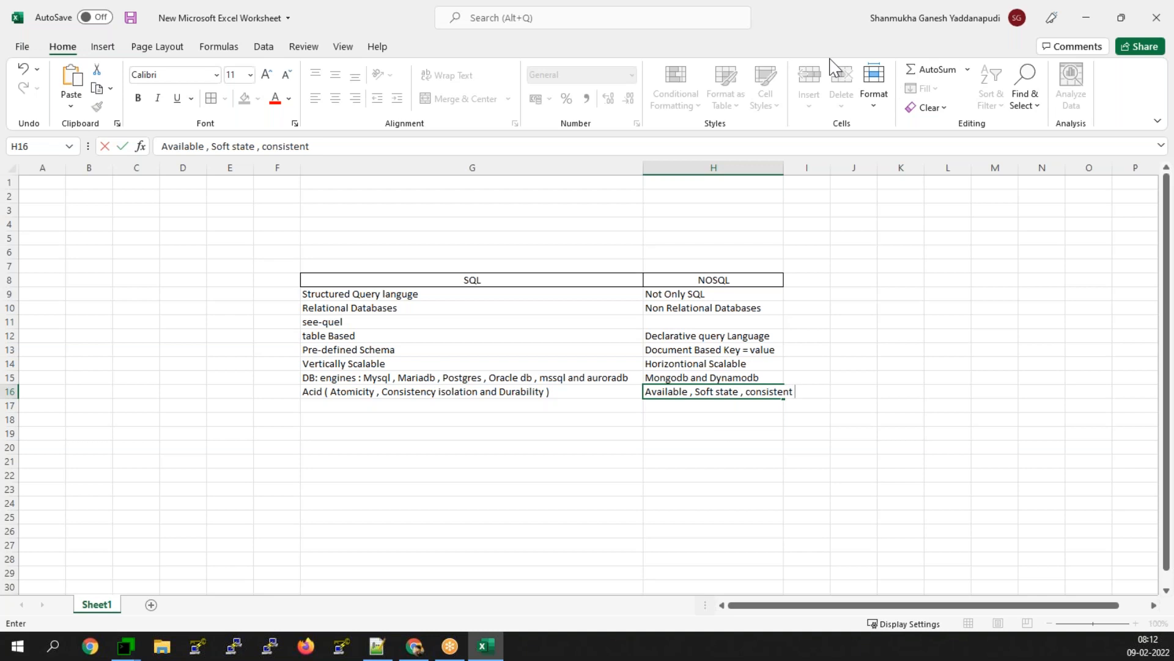
left_click(740, 181)
left_click_drag(783, 167, 802, 167)
left_click(650, 432)
Apply all borders to the comparison table in G8:H16 and set its font size to 16
left_click_drag(309, 278, 746, 395)
left_click(211, 98)
left_click(251, 75)
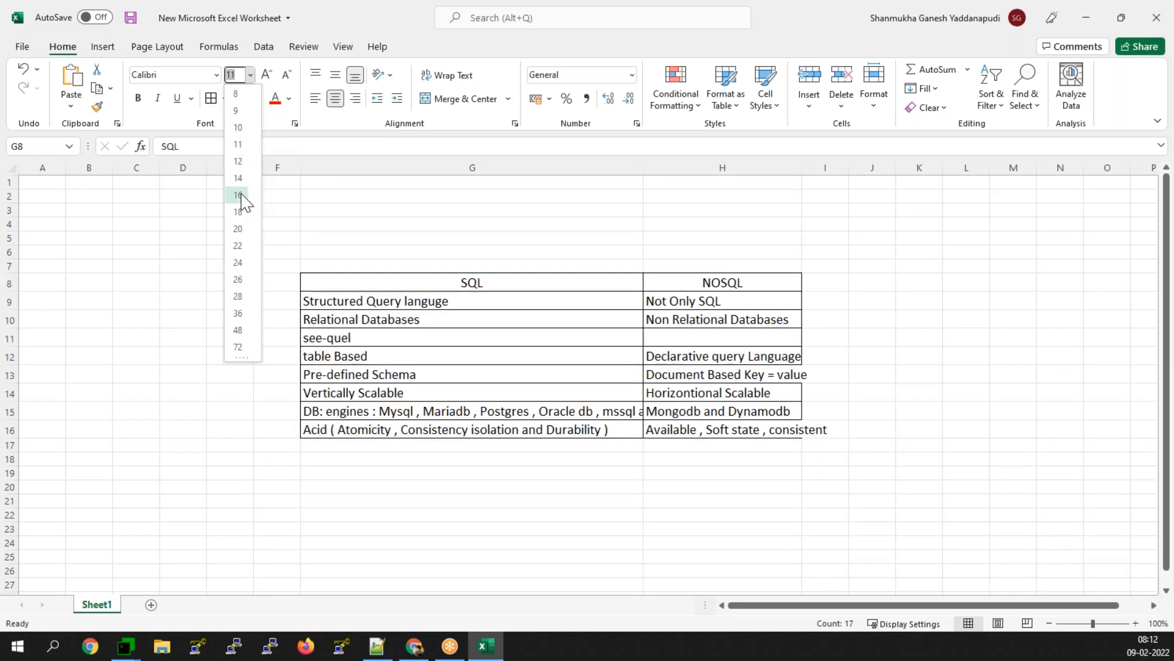
left_click(238, 194)
Auto-fit columns H and G to the enlarged table text
double_click(802, 167)
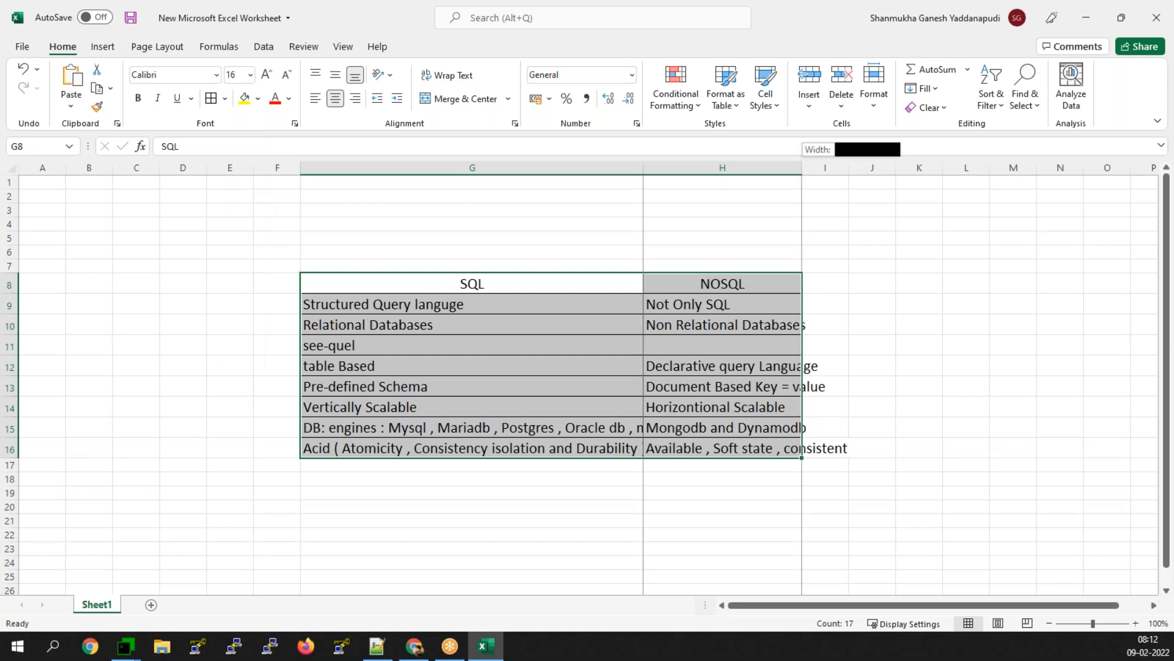
double_click(644, 168)
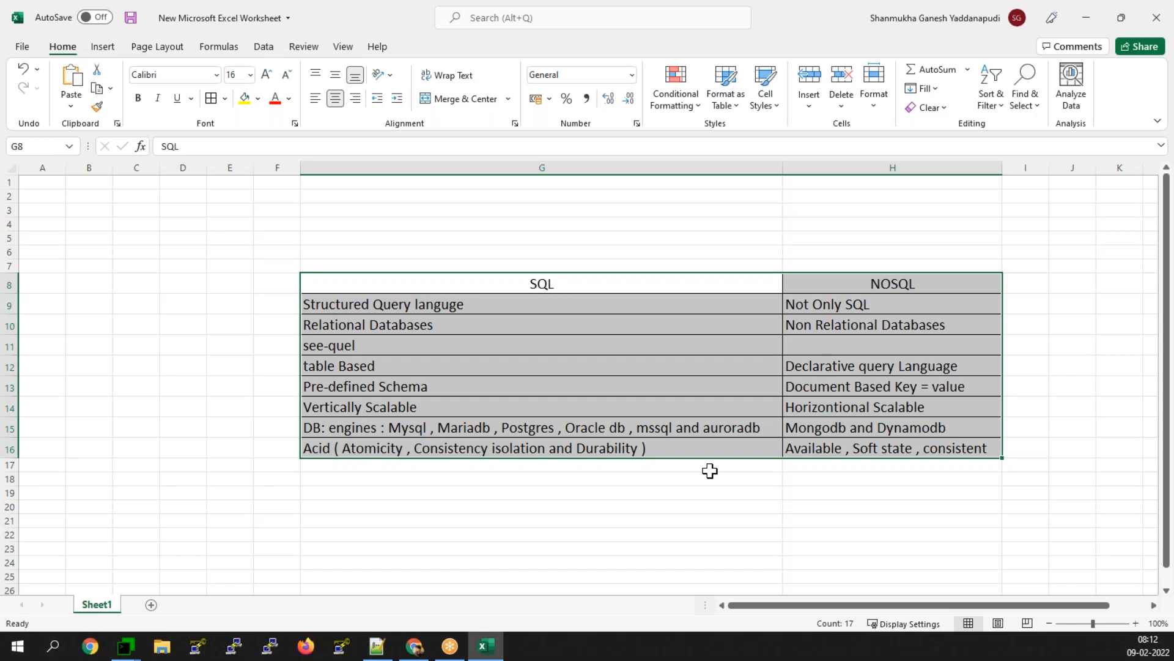
left_click(216, 392)
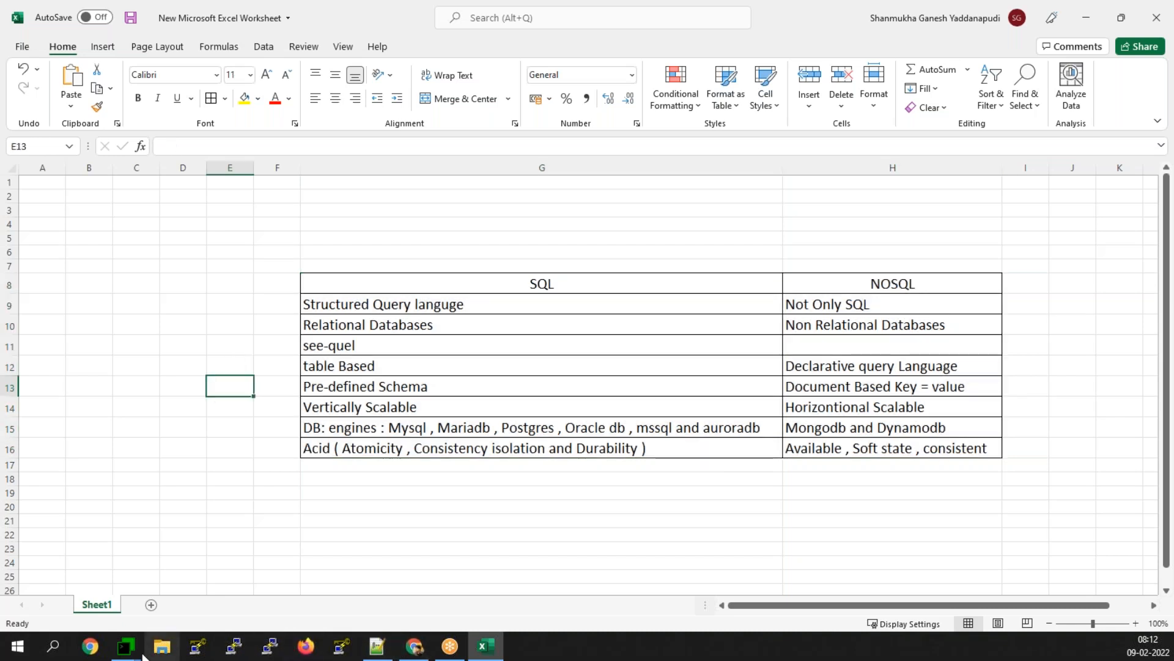
Switch to Snipping Tool, capture a rectangular snip of the SQL and NOSQL comparison table, and minimize the snip window
left_click(61, 654)
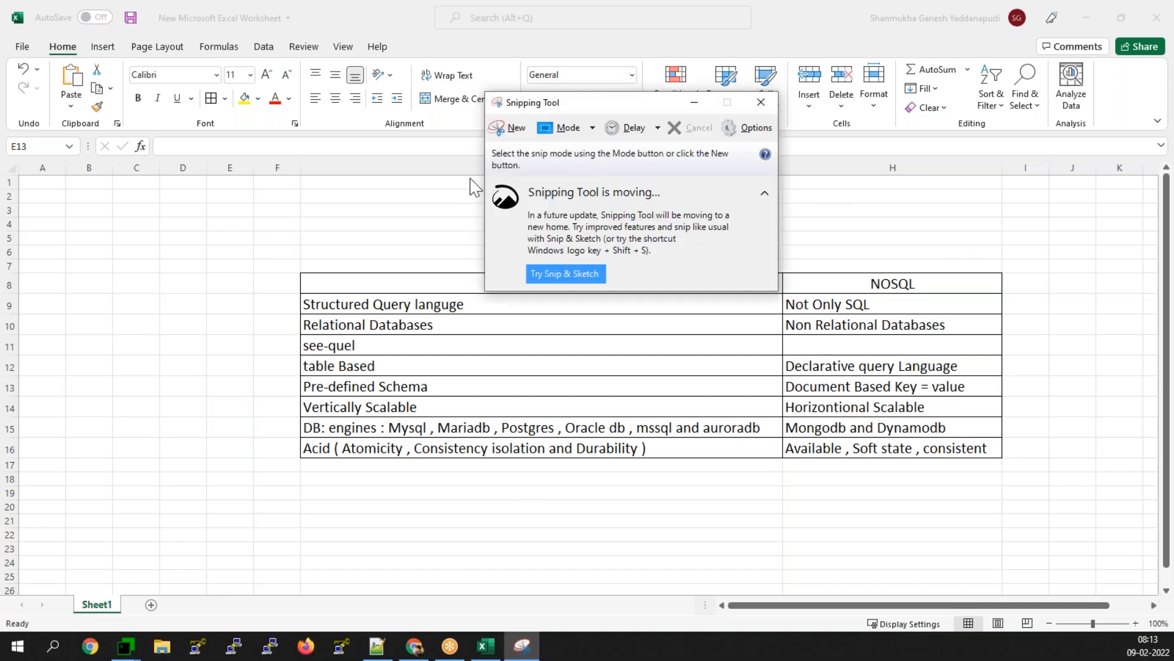
left_click(508, 127)
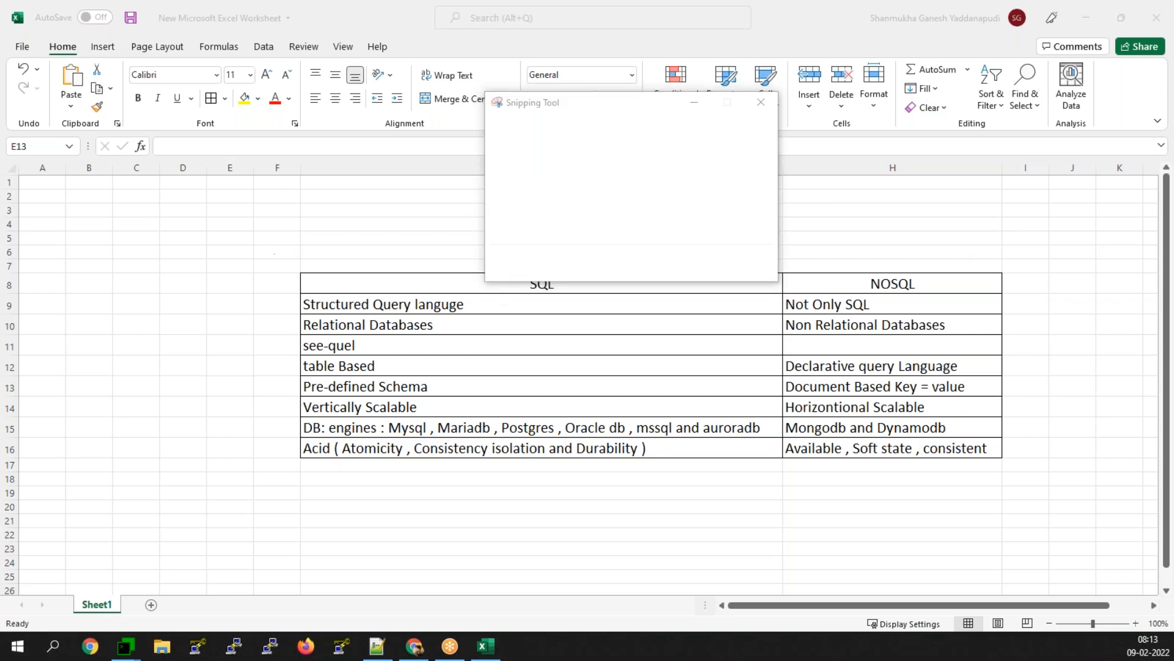
left_click_drag(273, 240, 1013, 515)
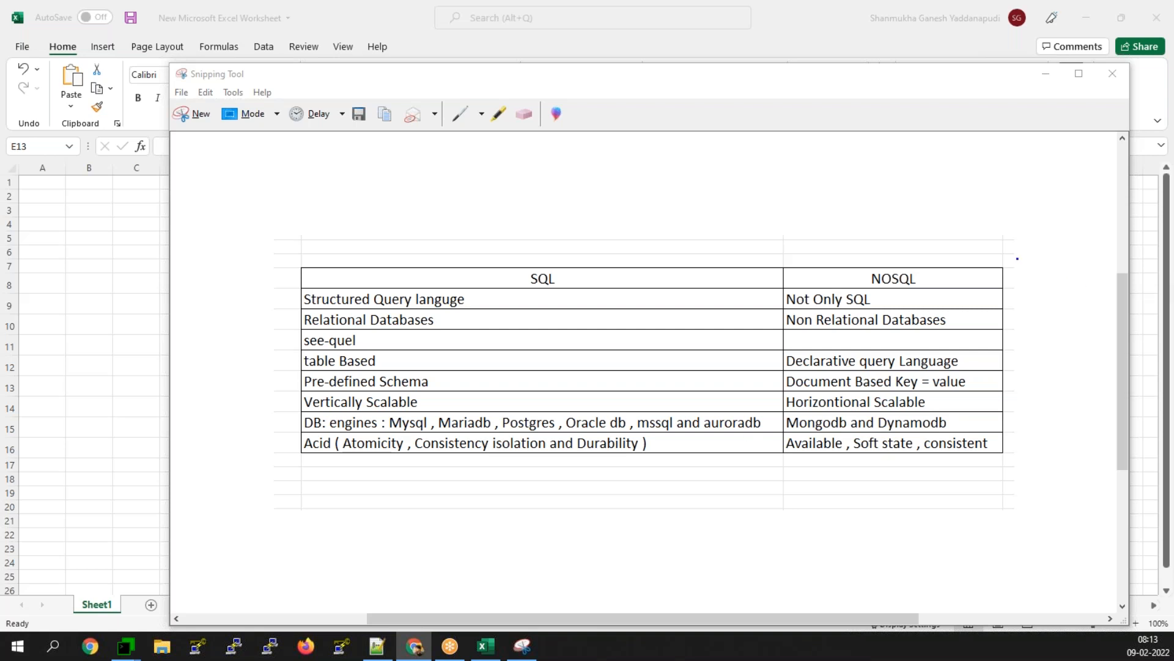
left_click(1045, 73)
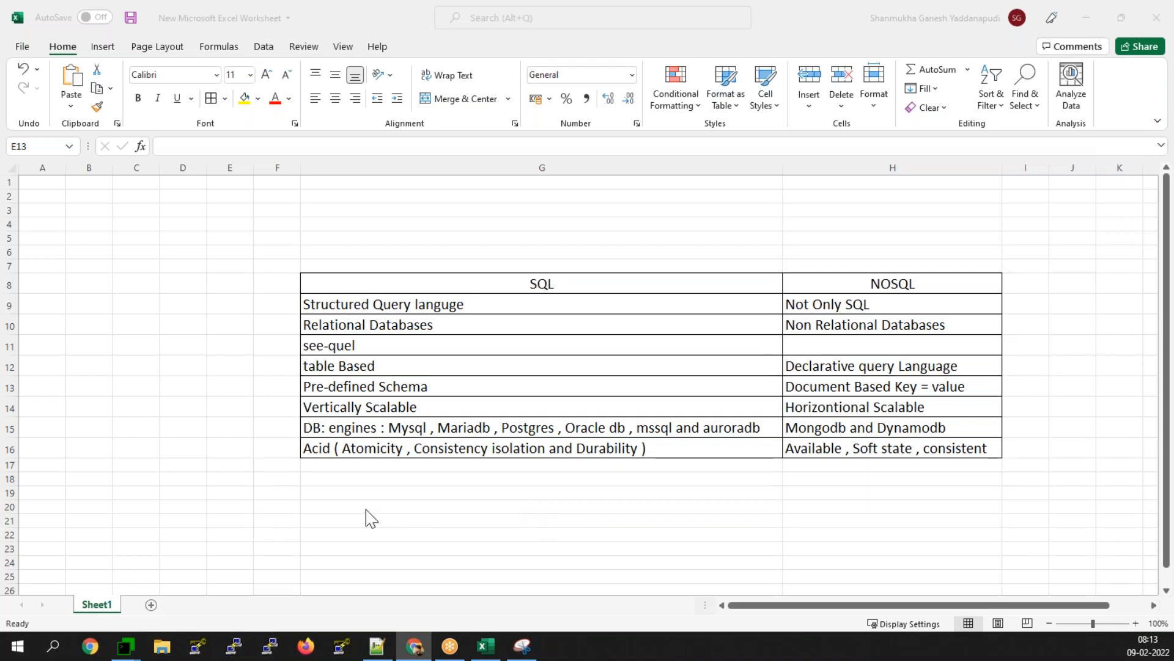
Enter the heading "Personal information details" in cell E22 below the table and auto-fit column E to it
scroll(371, 518, "down", 3)
left_click(318, 424)
left_click(315, 396)
left_click(237, 394)
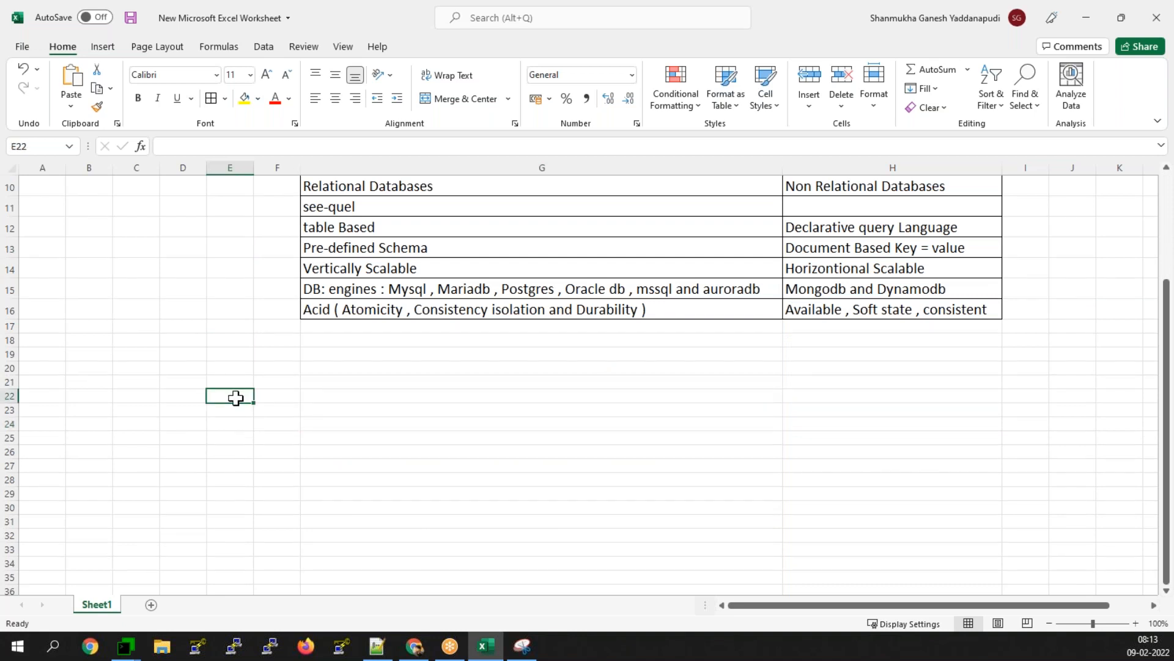
type("Personal infor")
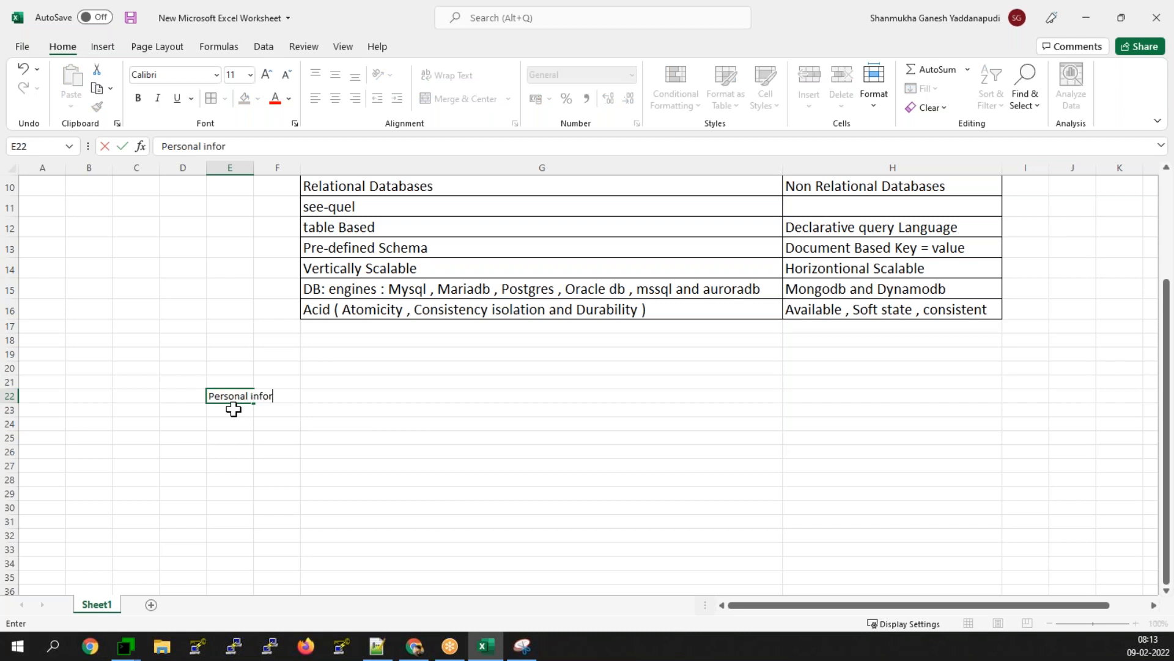
type("mation details")
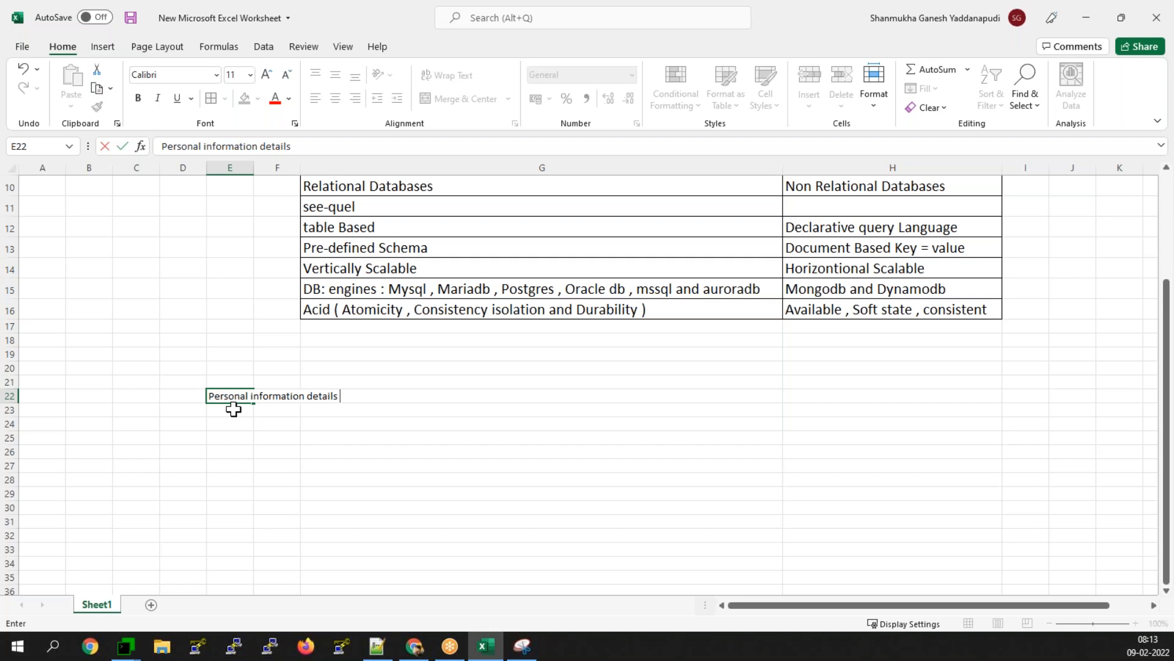
left_click(245, 166)
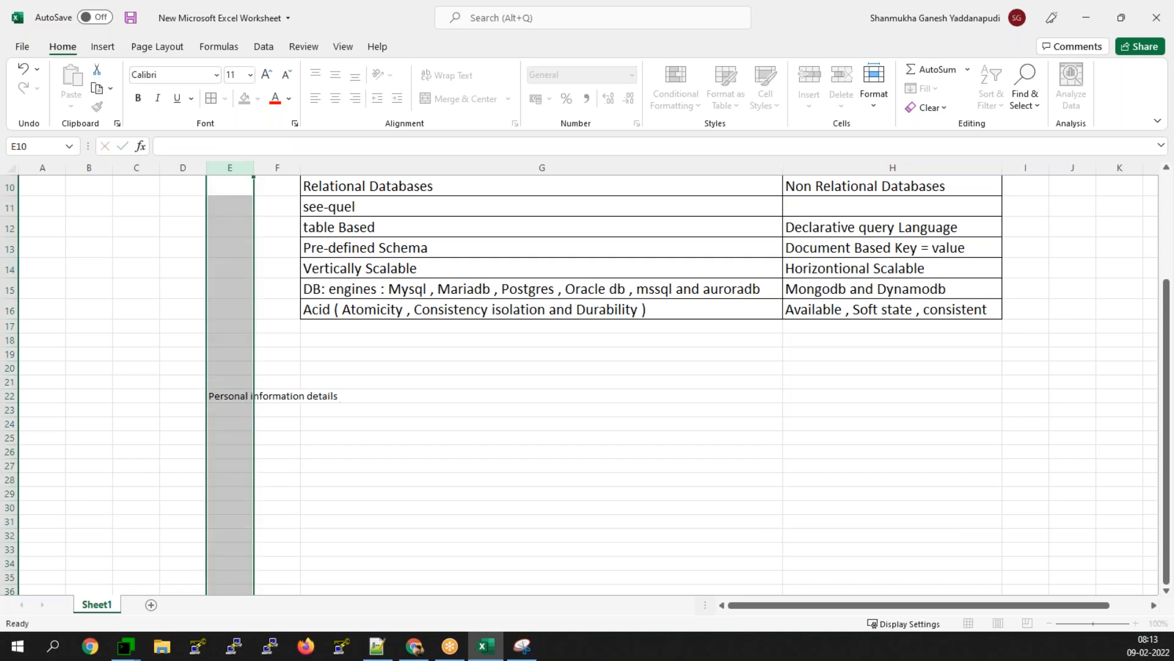
double_click(254, 166)
left_click(416, 422)
List the field labels "Name", "Age", "Address" and "Contact No" in cells F24 to F27
left_click(375, 422)
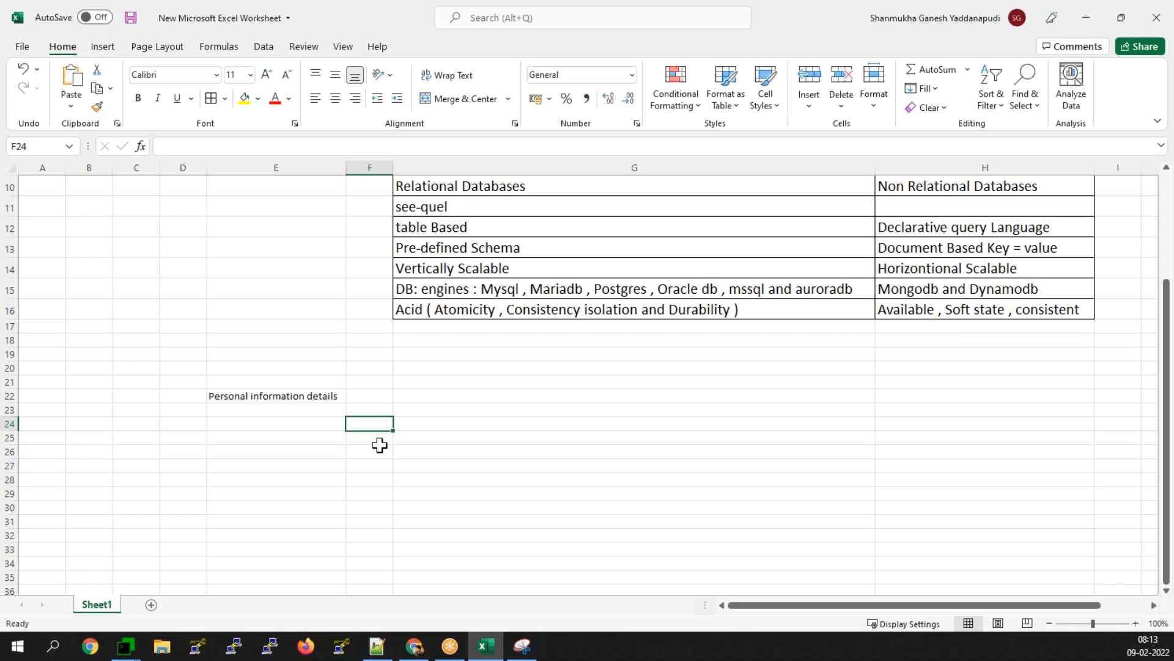
type("Name")
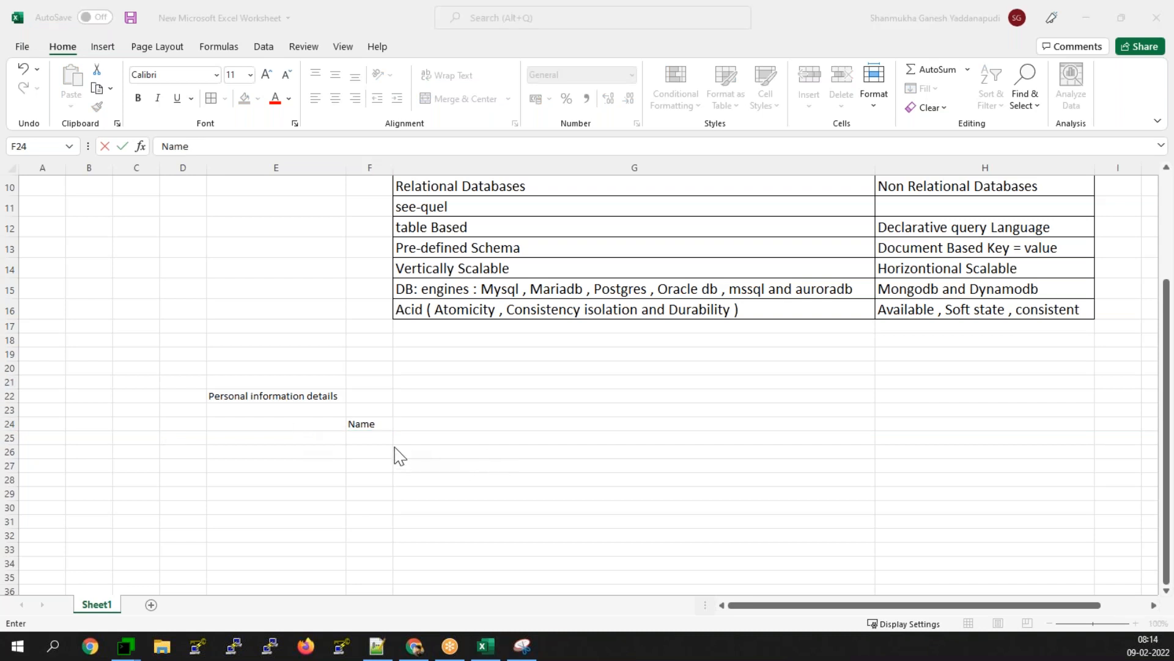
left_click(367, 435)
left_click(368, 436)
type("Age")
key("Return")
type("A")
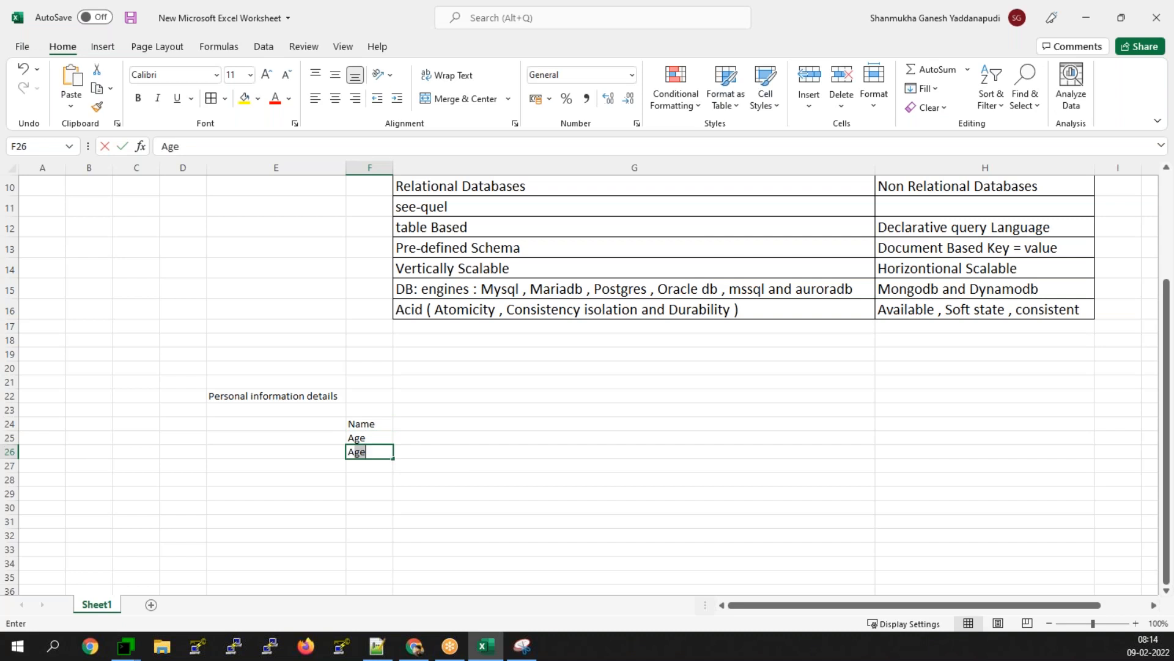
type("ddress")
key("Return")
type("Contanc")
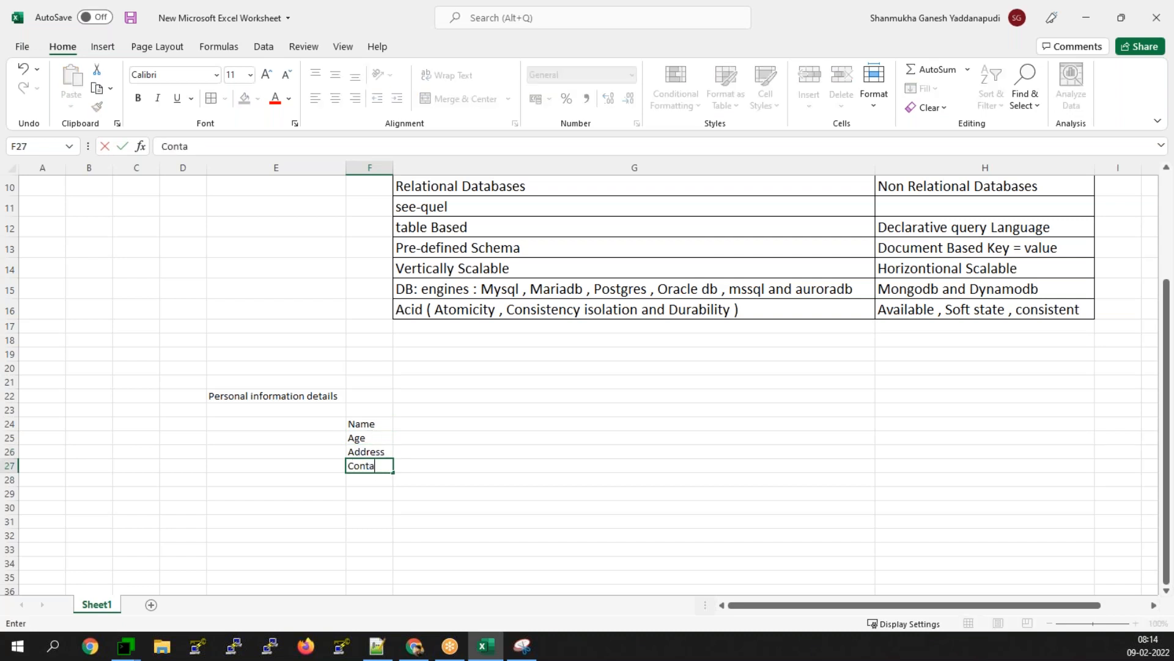
key("BackSpace")
type("ct No")
key("Return")
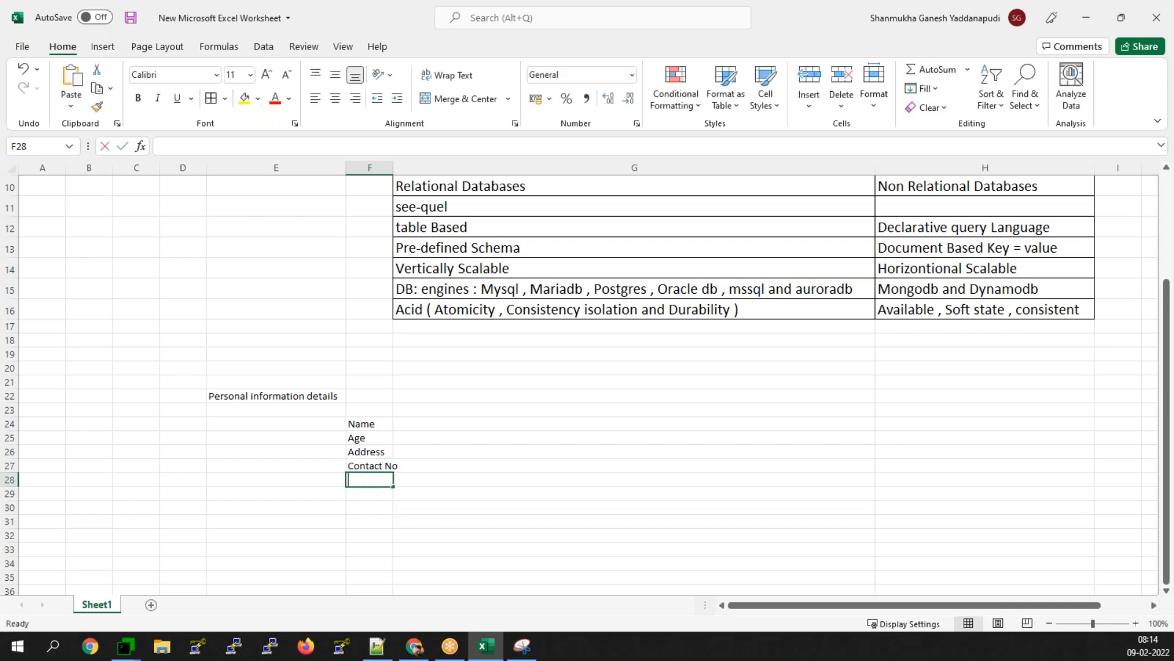
Add the label "Educational Details" in cell F28 and auto-fit column F to the labels
type("Educ")
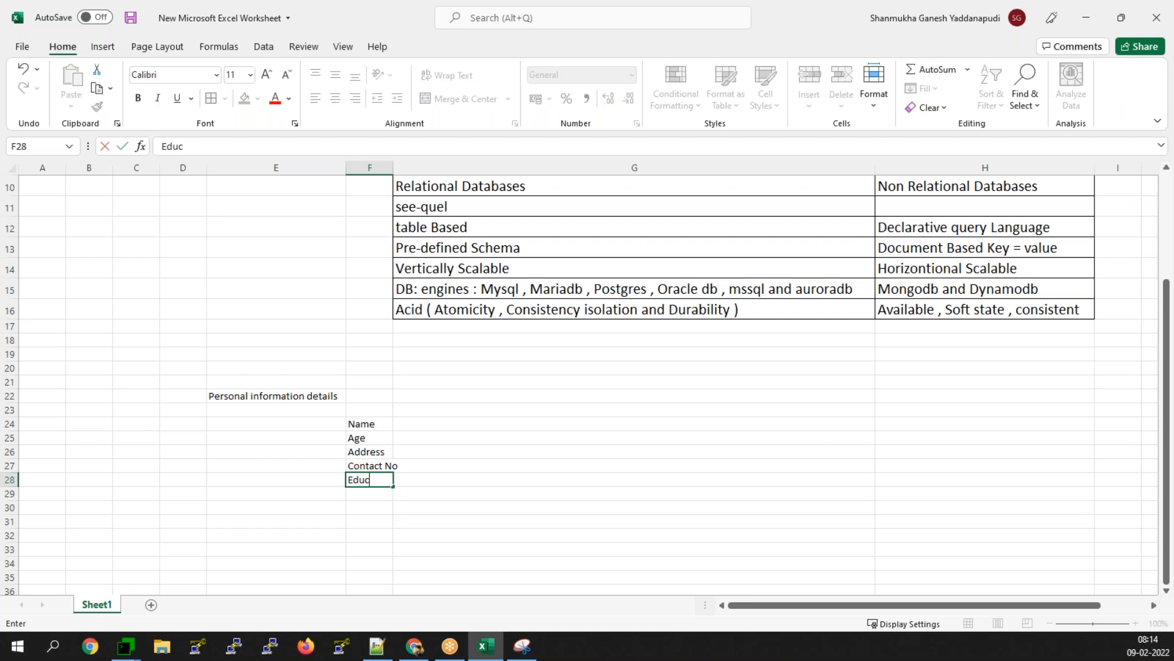
type("ational Details")
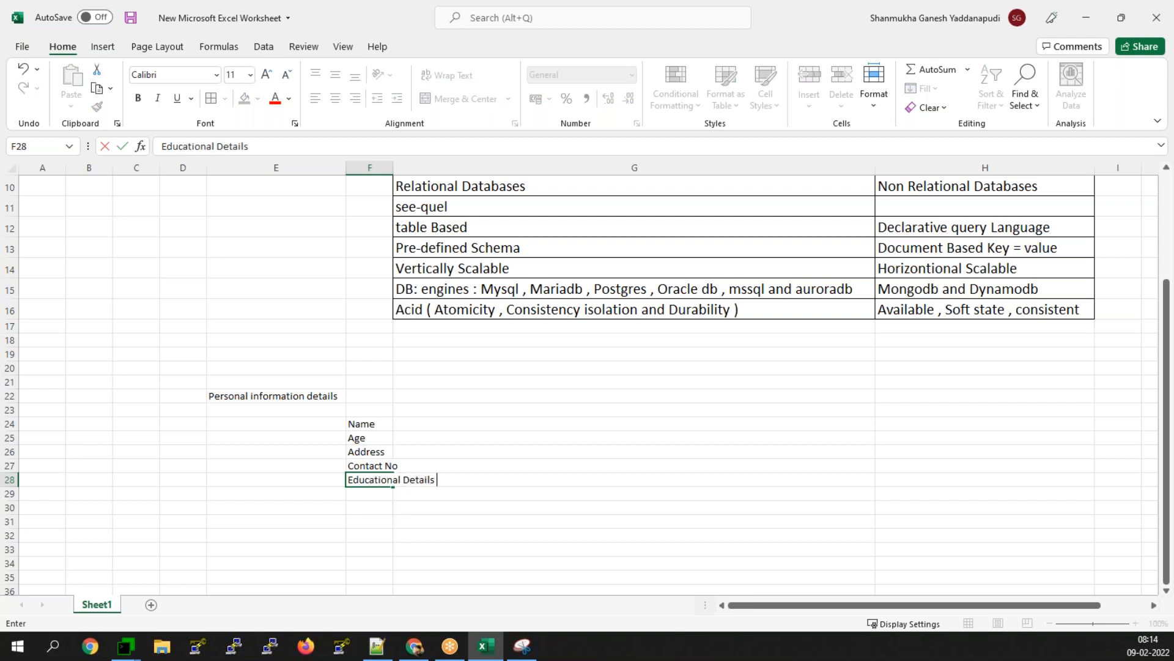
left_click(370, 167)
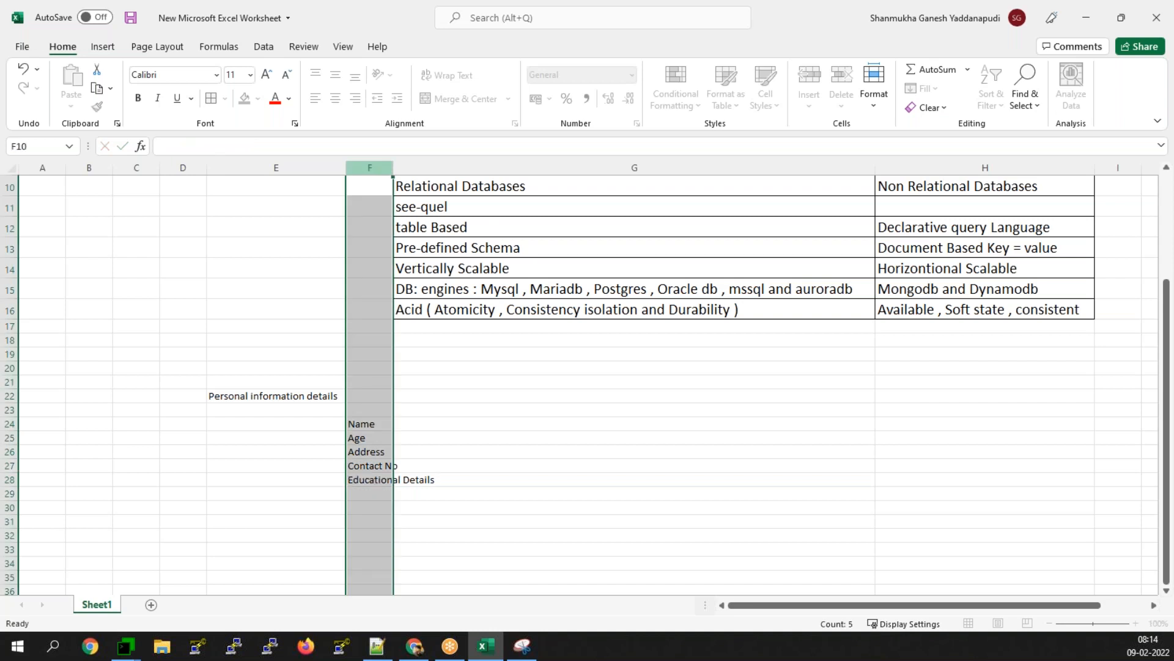
double_click(393, 167)
left_click(378, 454)
left_click(375, 425)
Enter the data types "string", "binary" and "number" in cells D33 to D35
scroll(126, 501, "down", 1)
scroll(126, 500, "down", 1)
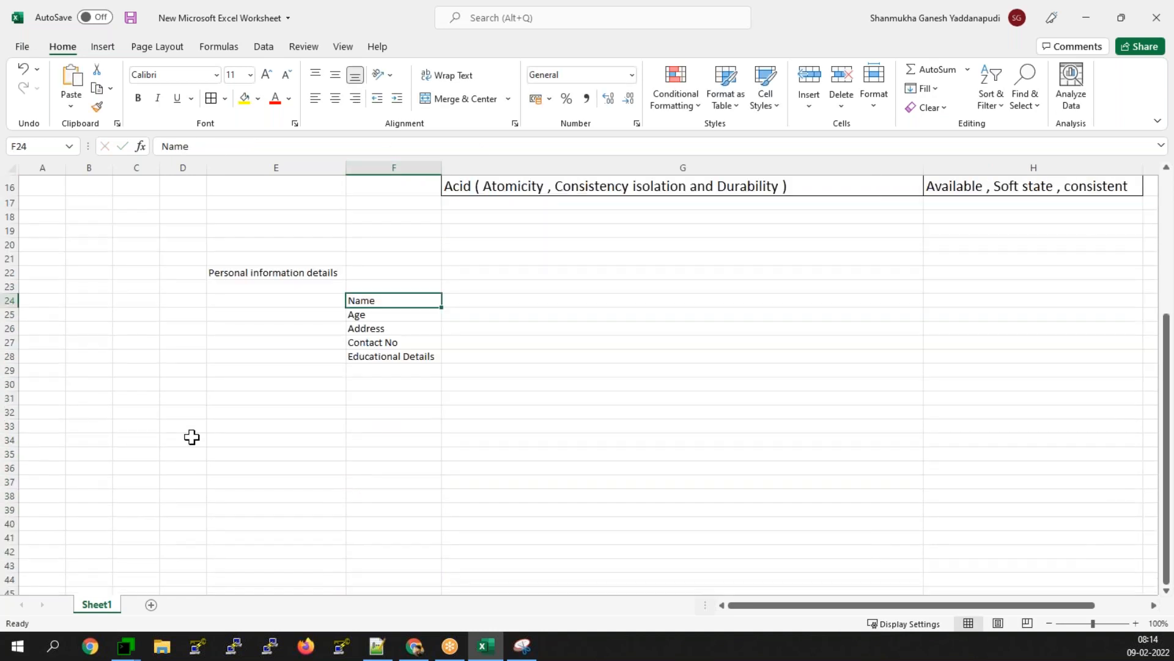
left_click(181, 426)
type("string")
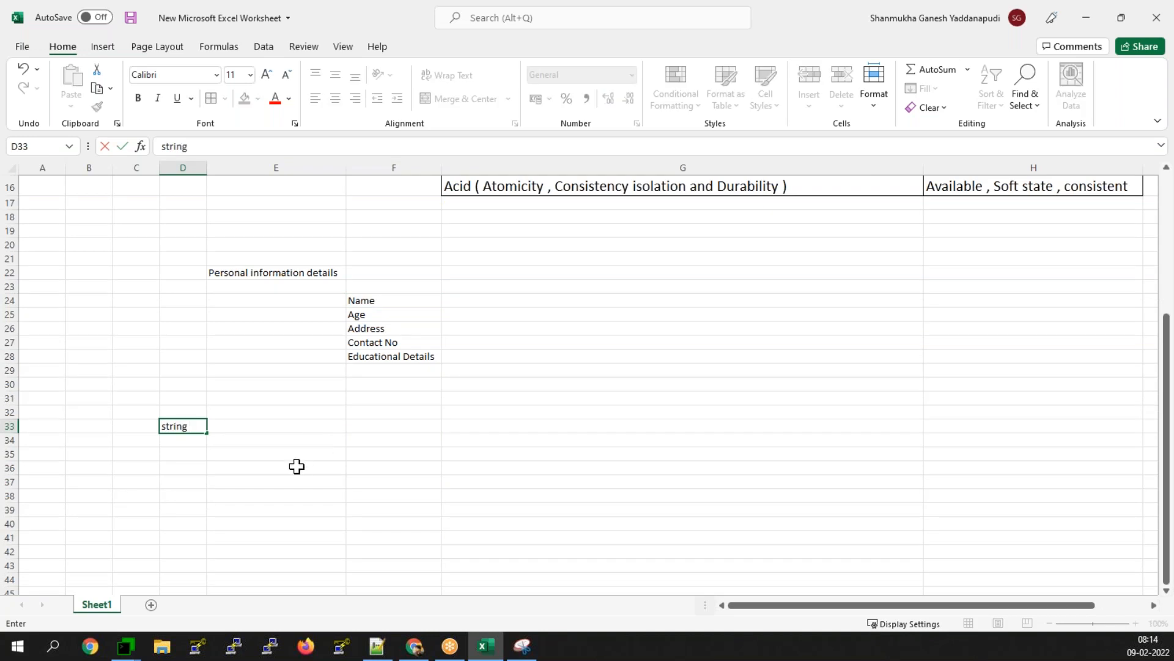
left_click(183, 452)
left_click(177, 438)
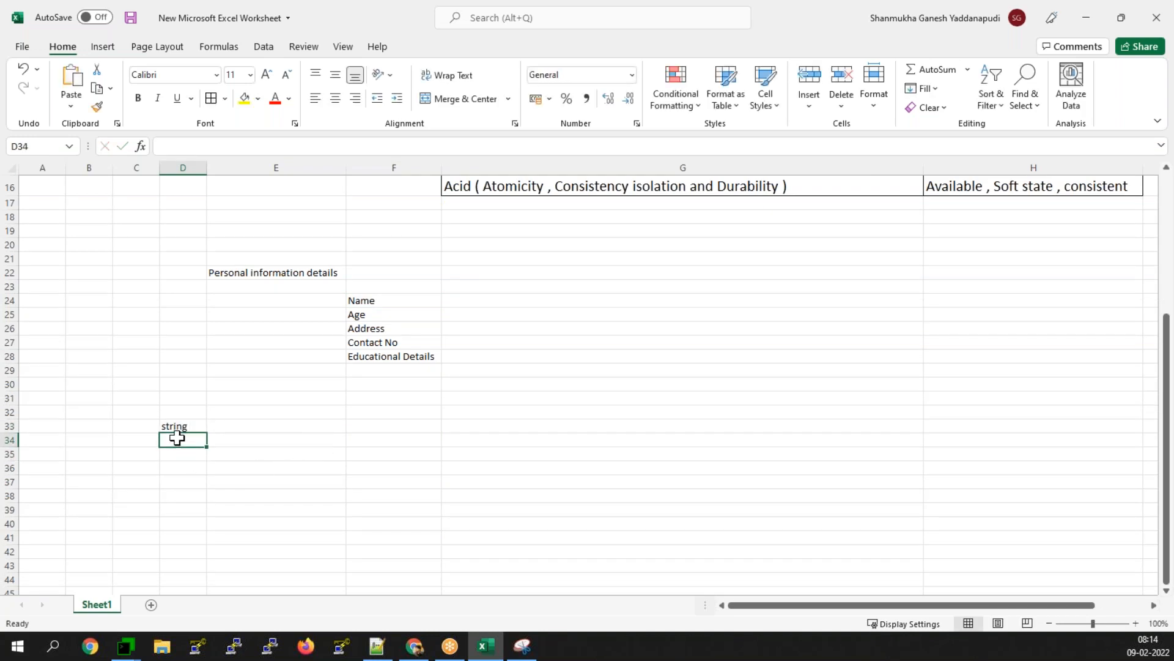
type("binary")
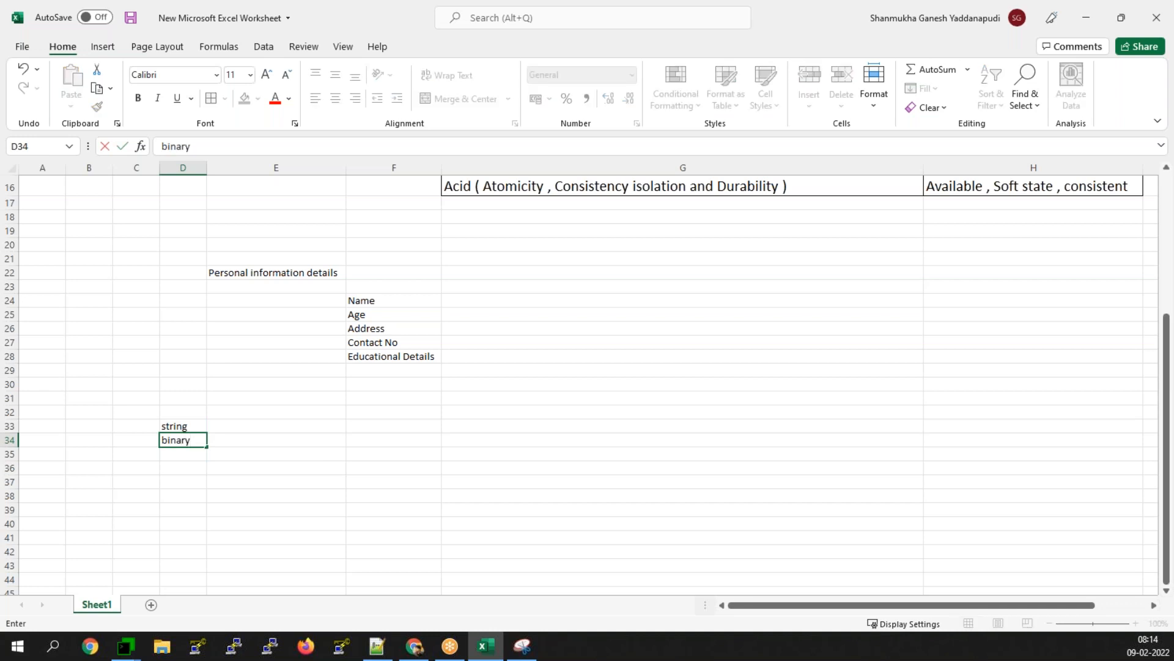
left_click(176, 452)
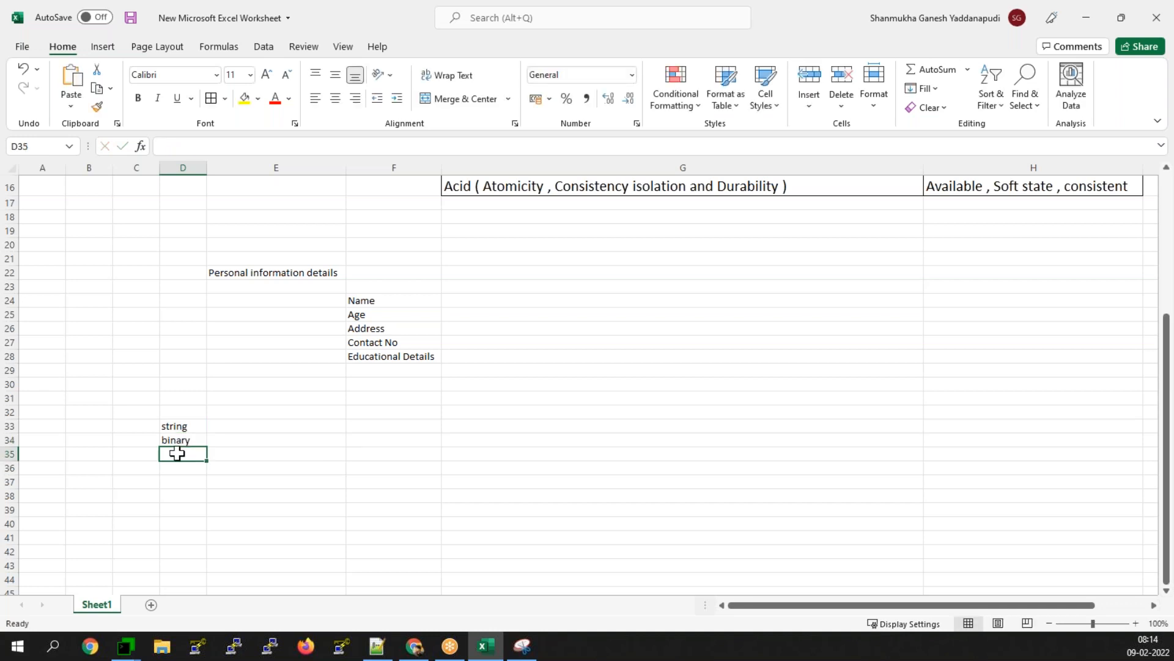
type("number")
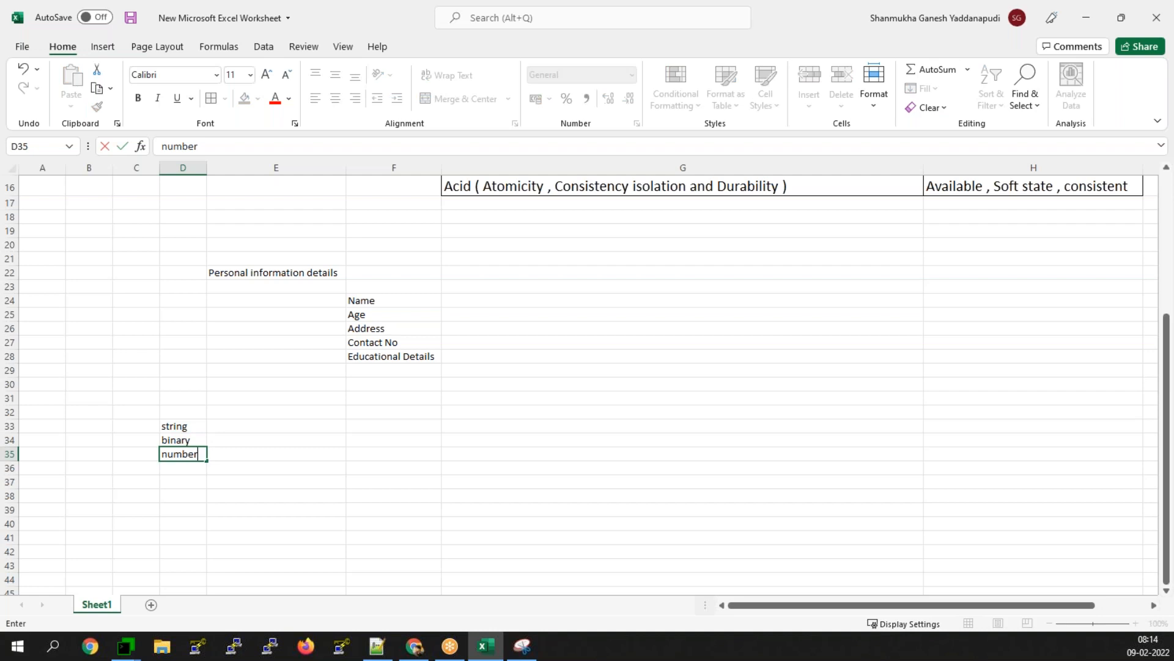
left_click(176, 467)
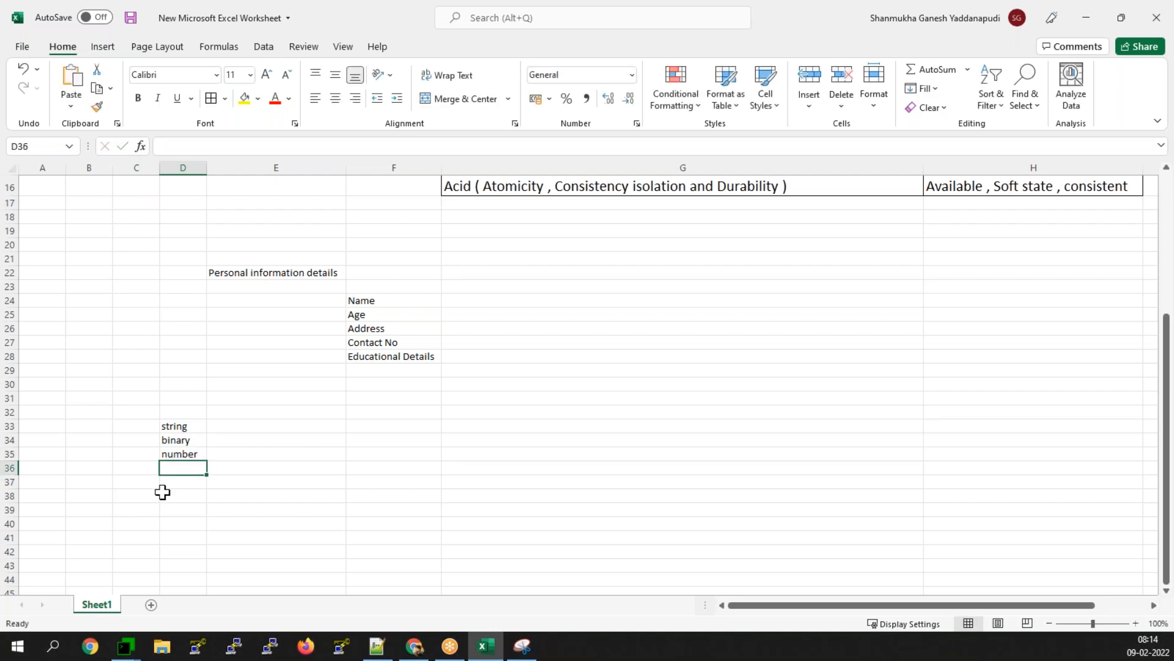
left_click_drag(362, 300, 384, 343)
left_click_drag(170, 427, 174, 456)
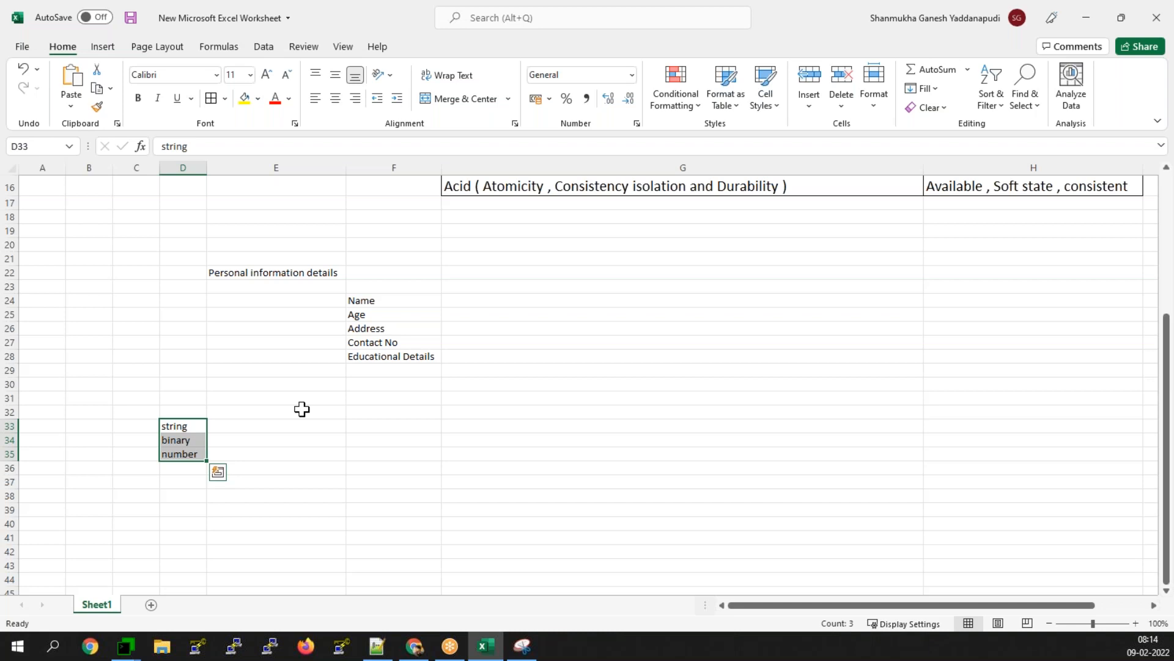
Add sample values beside the data types: a person's name in E33, "0 & 1" in E34 and "0 to $" in E35
left_click(267, 425)
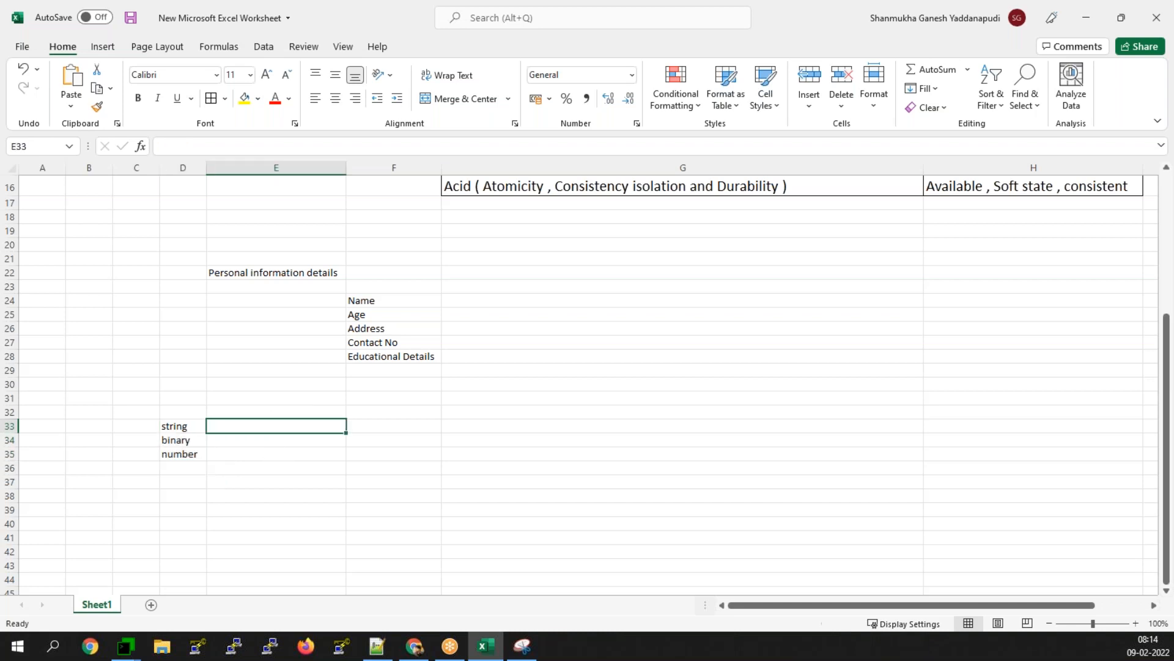
type("shanmu")
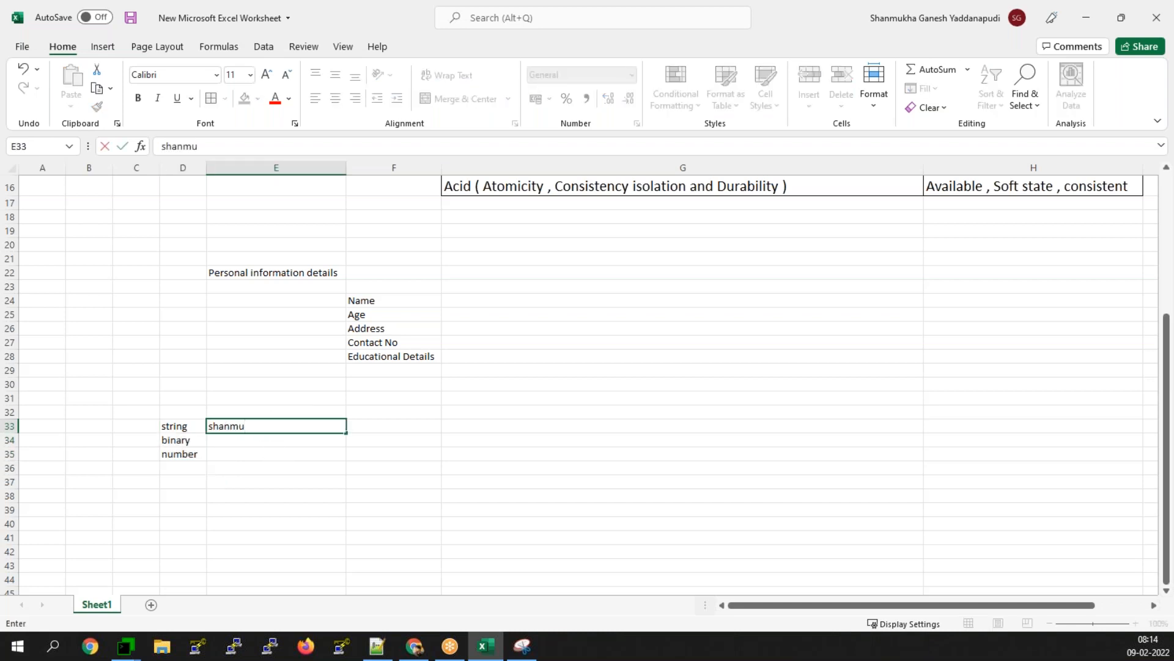
type("kh")
key("Return")
type("0")
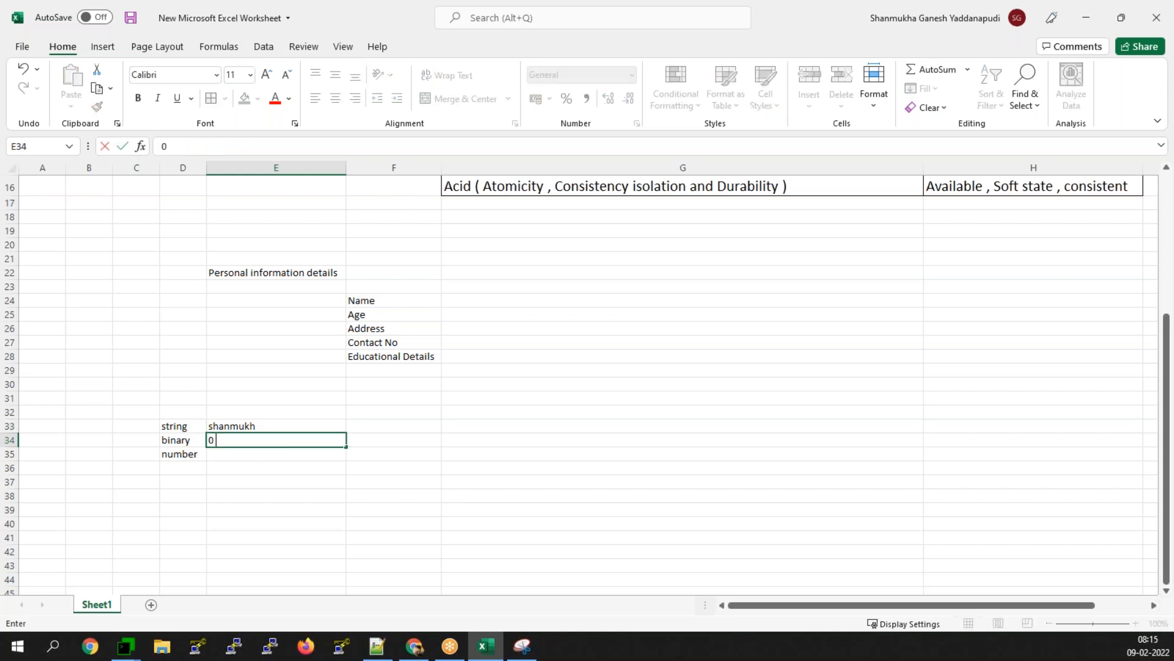
type(" & 1")
key("Return")
type("0 to")
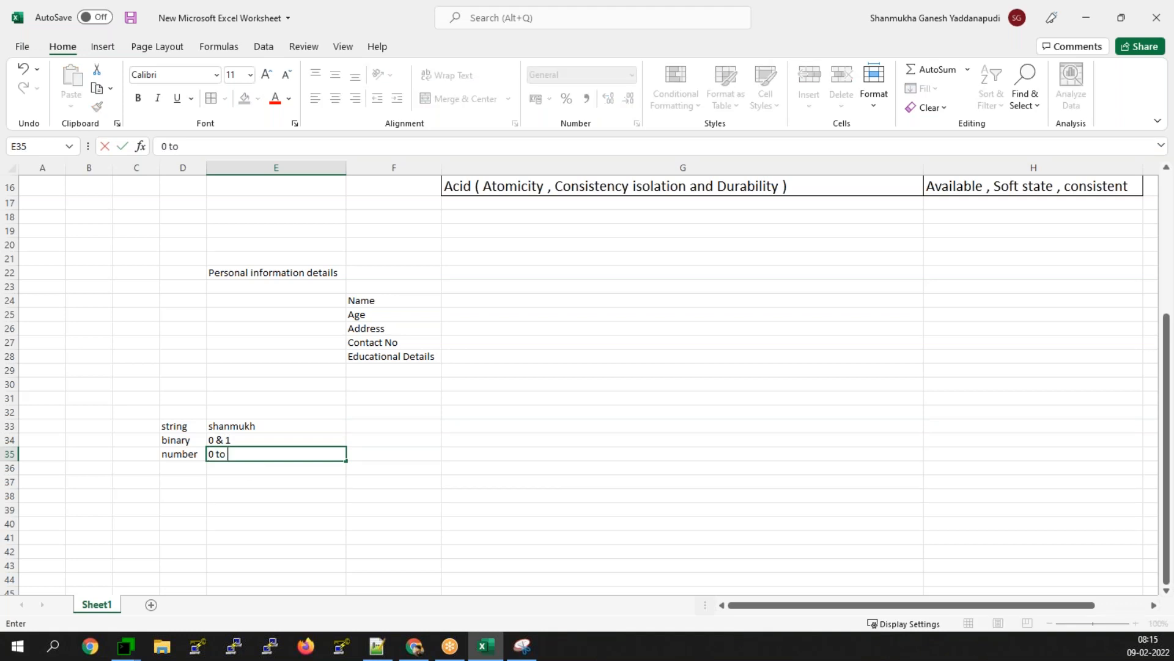
type(" $")
left_click(454, 455)
Enter the person's name in cell G24 and the age 40 in cell G25, left-aligning the age
left_click(367, 302)
left_click(470, 290)
left_click(474, 313)
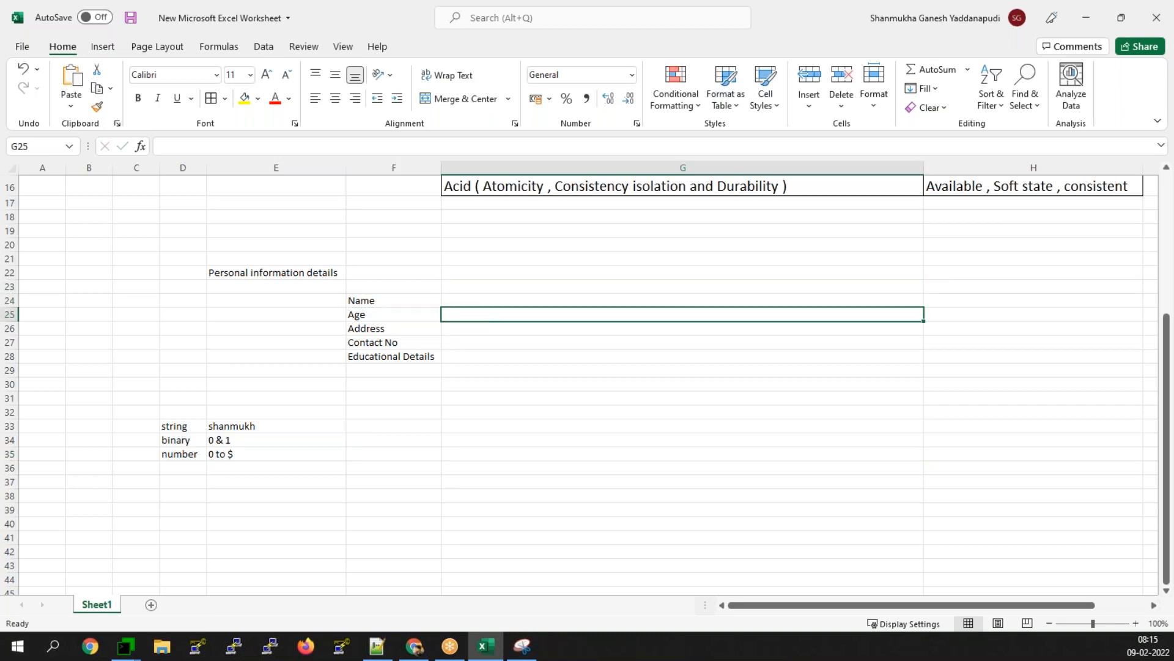
left_click(471, 300)
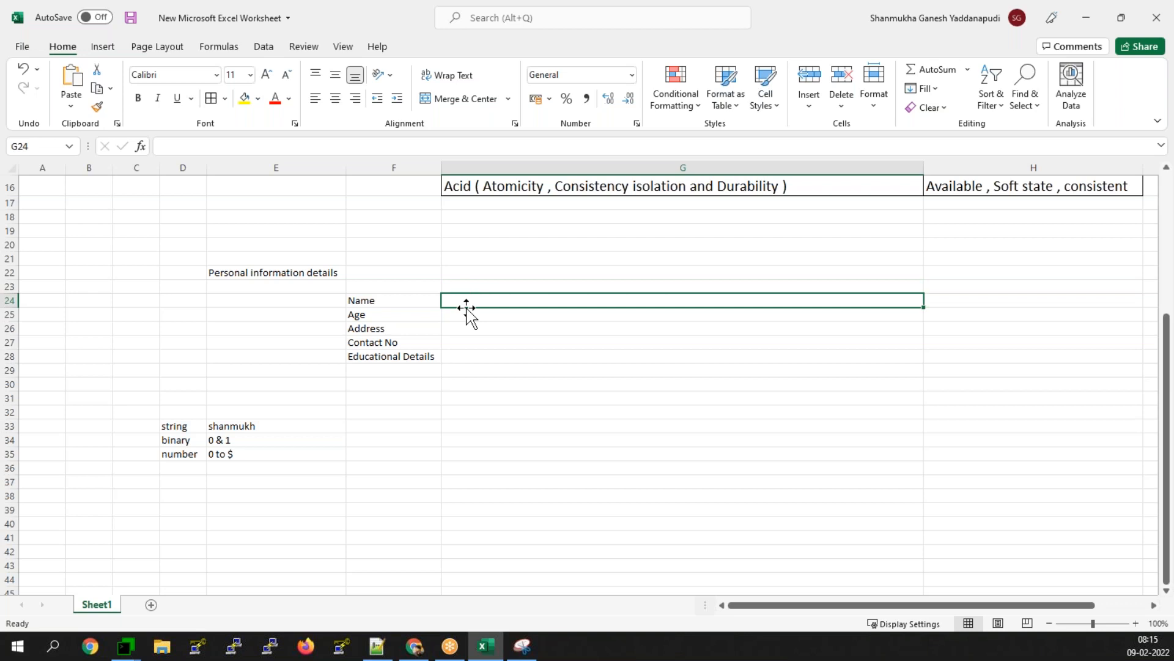
type("Shanmukha")
key("Return")
type("40")
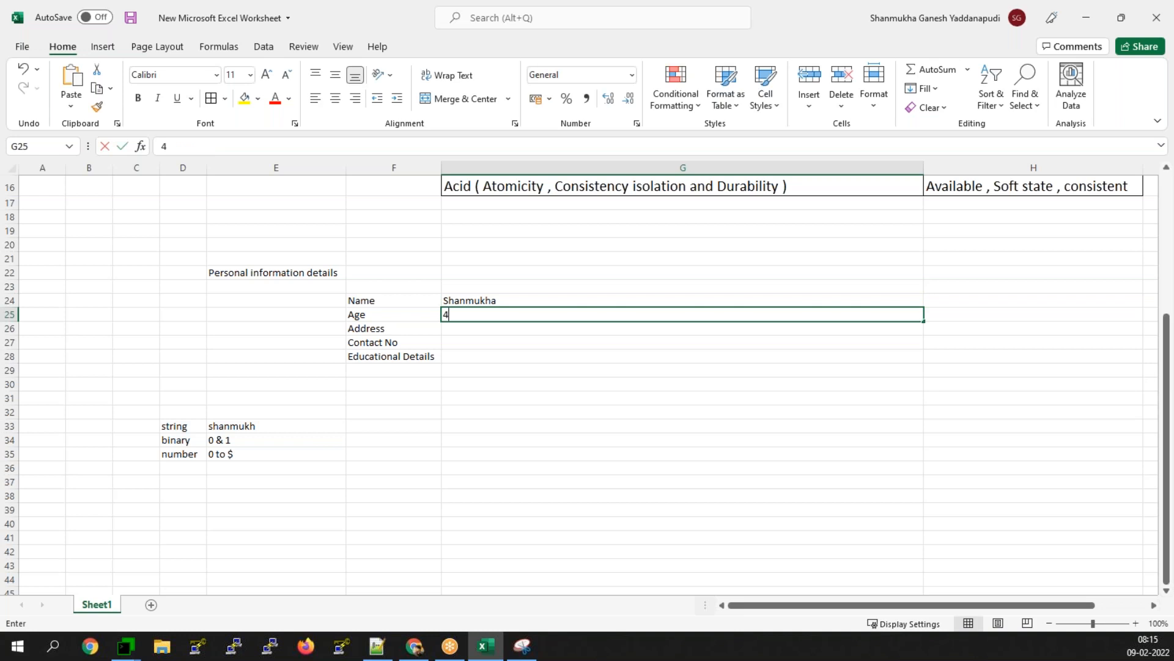
key("Return")
left_click(456, 312)
left_click(315, 99)
left_click(455, 332)
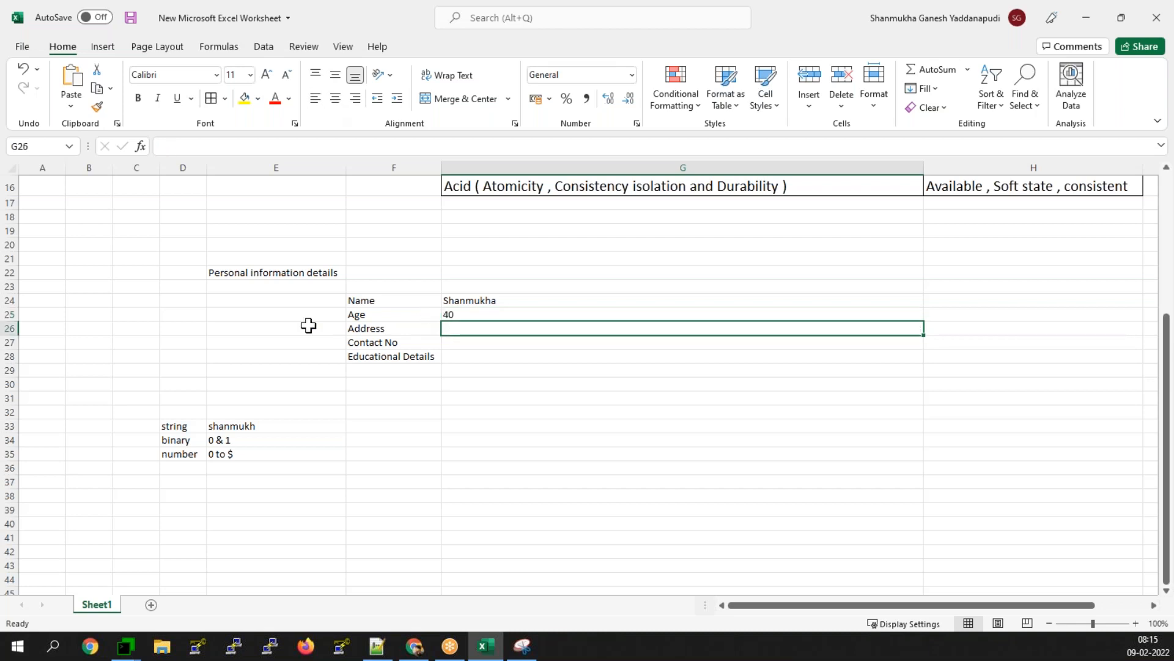
Fill in the person's address in cell G26 and the contact number in cell G27
type("Marathalli")
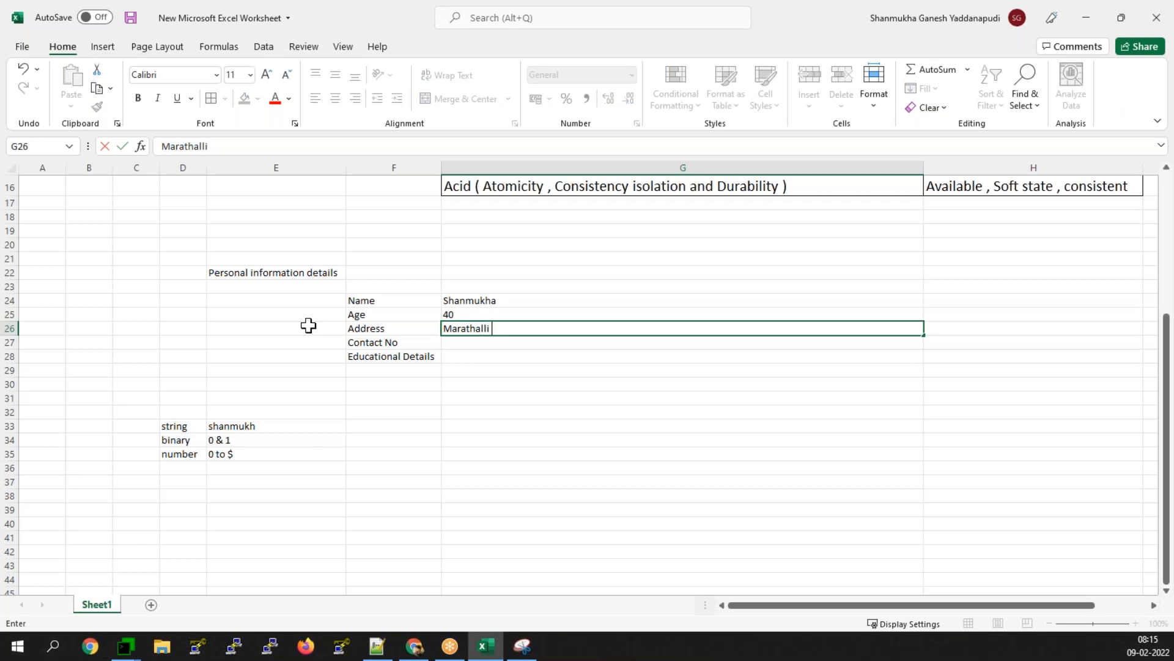
type(" Bangalore")
left_click(477, 344)
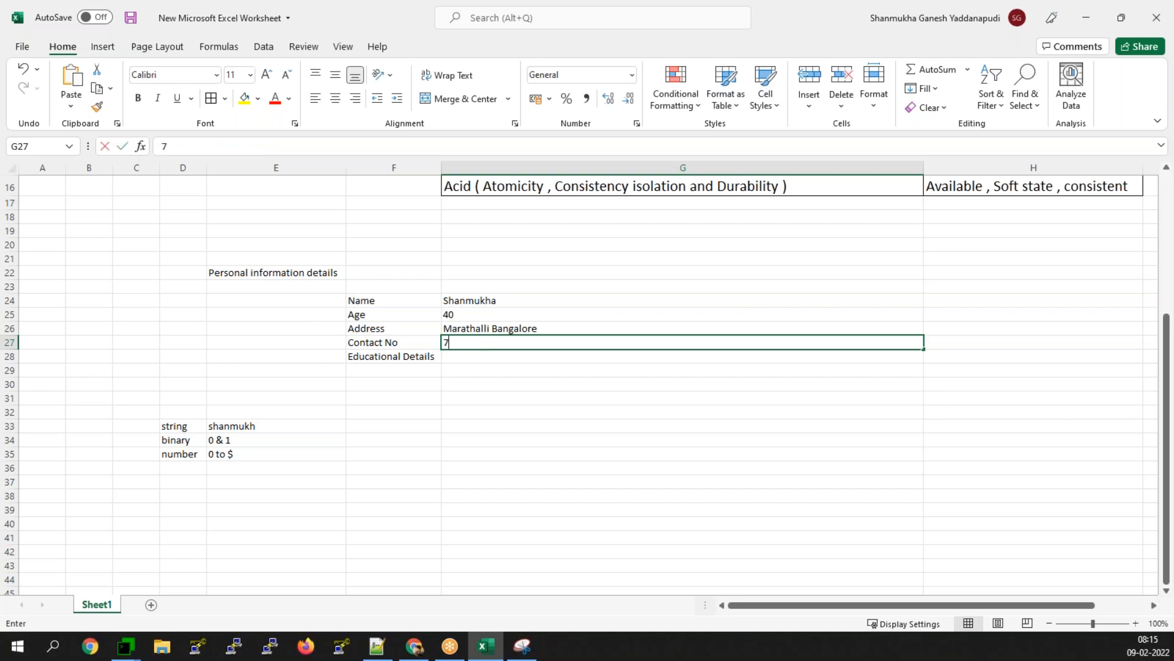
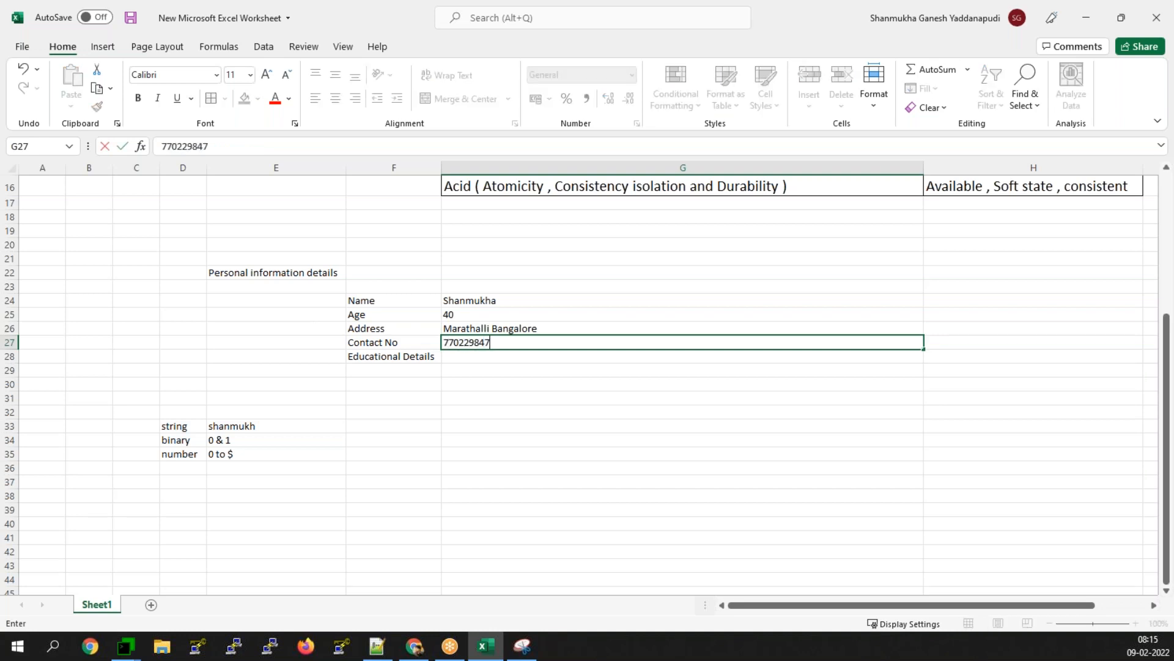
Enter "B.Tech" as the educational details in cell G28 and left-align the contact number in cell G27
left_click(474, 356)
type("B.Tch")
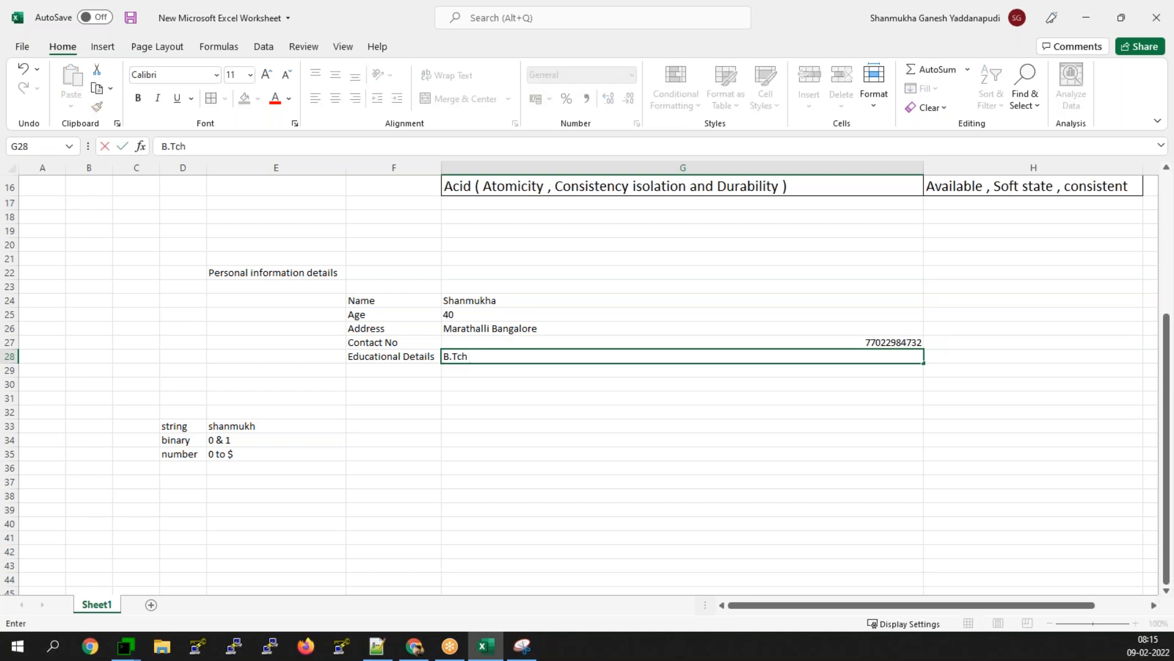
key("BackSpace")
key("BackSpace")
key("BackSpace")
type("ech")
left_click(493, 340)
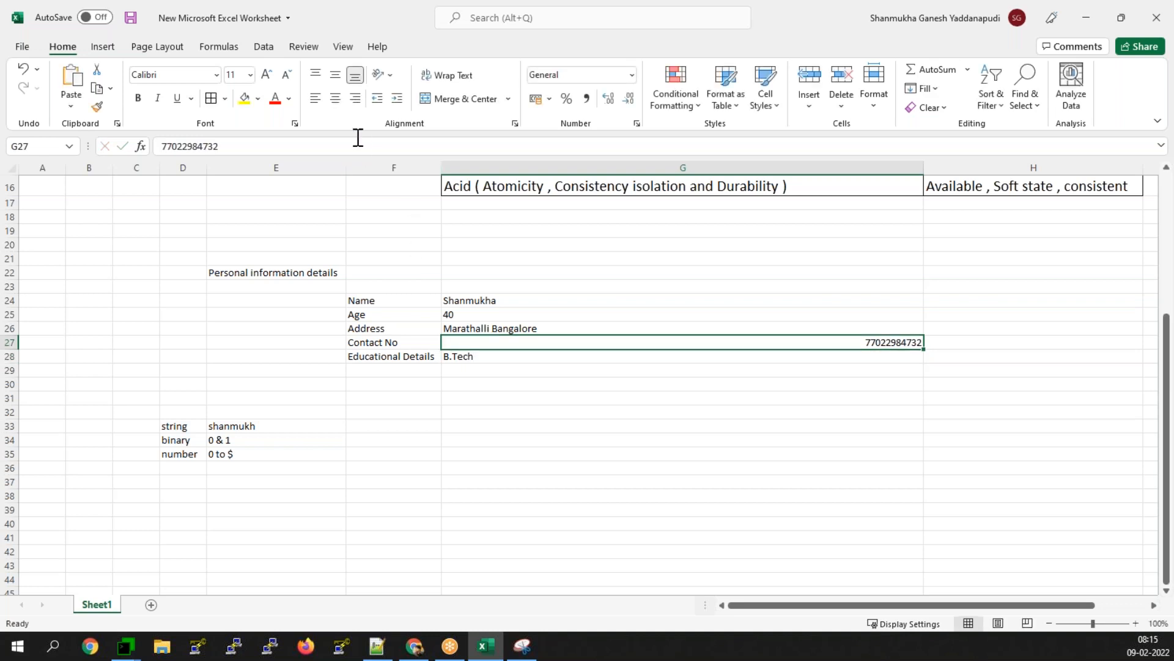
left_click(316, 98)
left_click(336, 355)
left_click(367, 342)
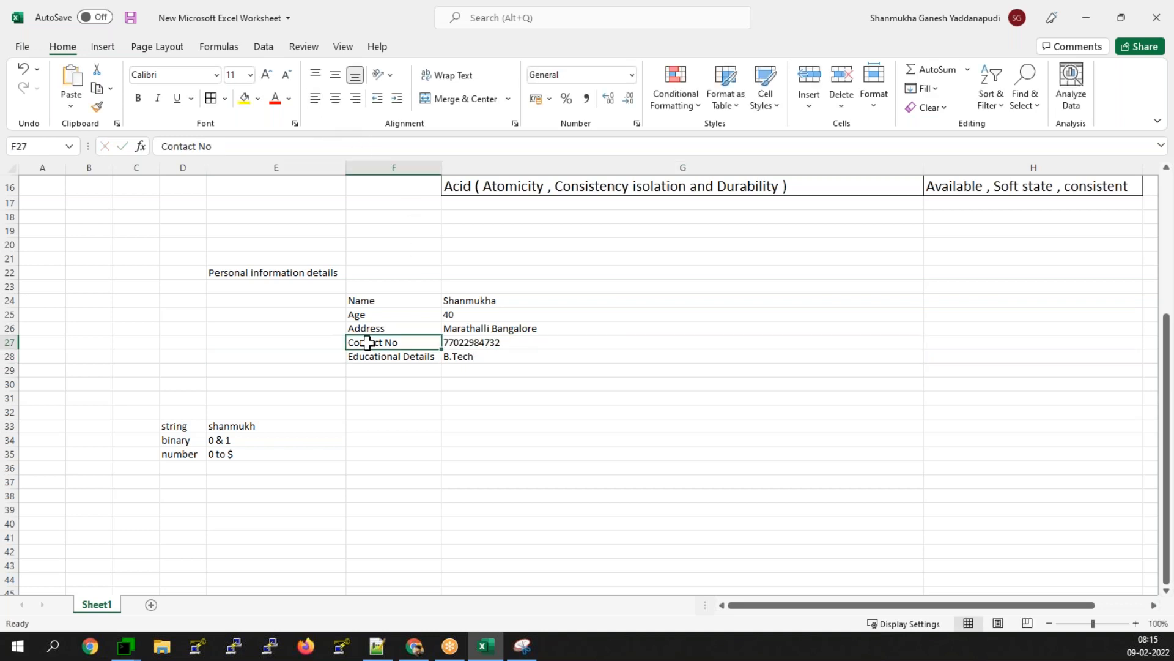
left_click(447, 342)
left_click(362, 343)
left_click(527, 300)
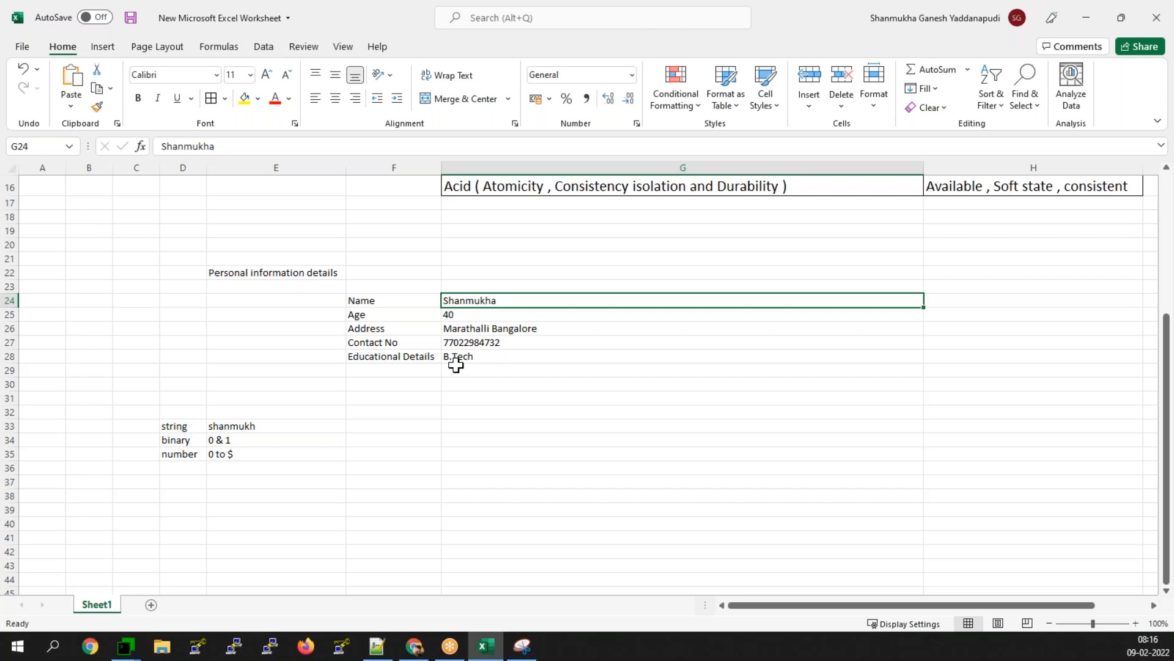
left_click(1096, 18)
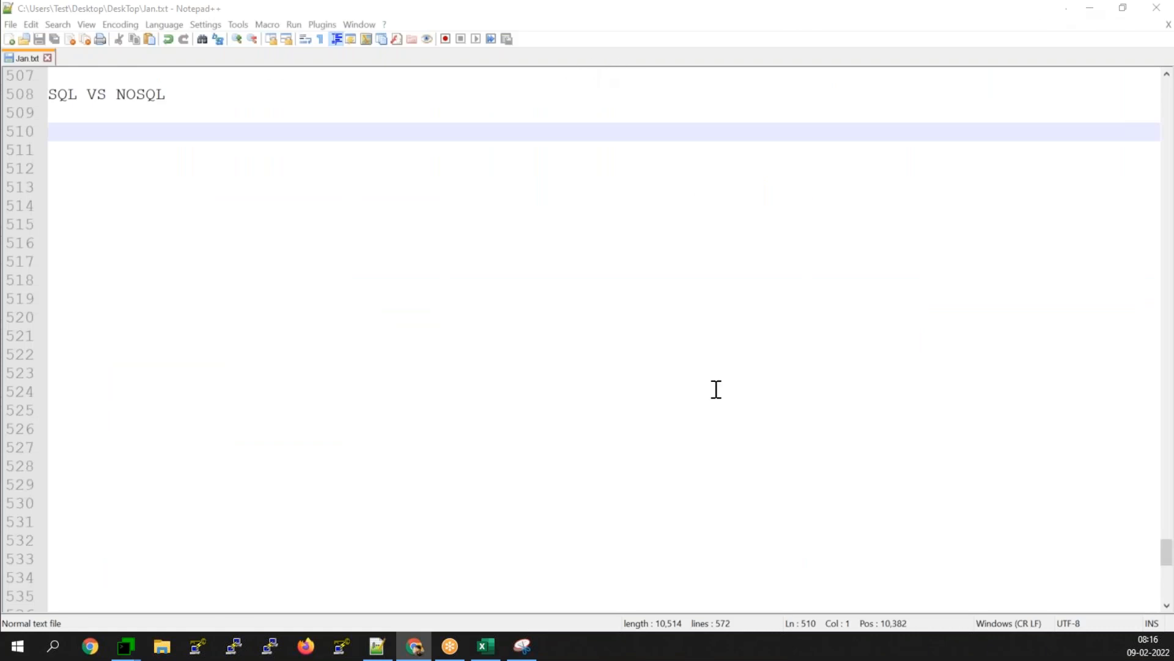
left_click(485, 650)
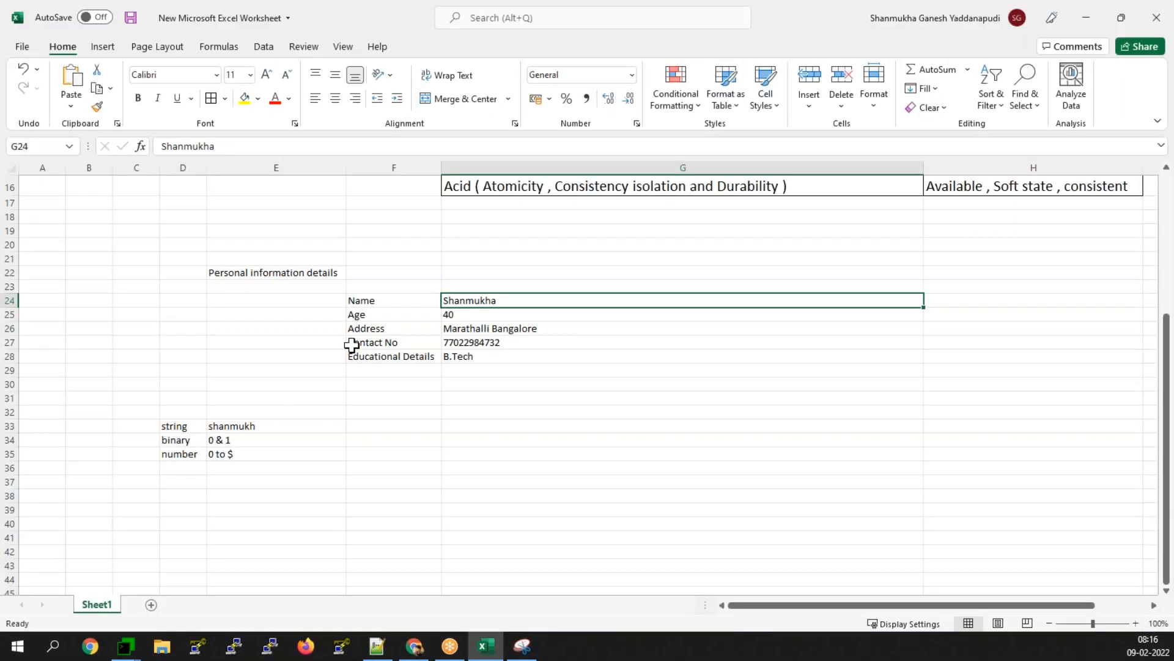
Review the address, contact and education labels in column F against the sample values in column G
left_click(375, 355)
left_click(374, 344)
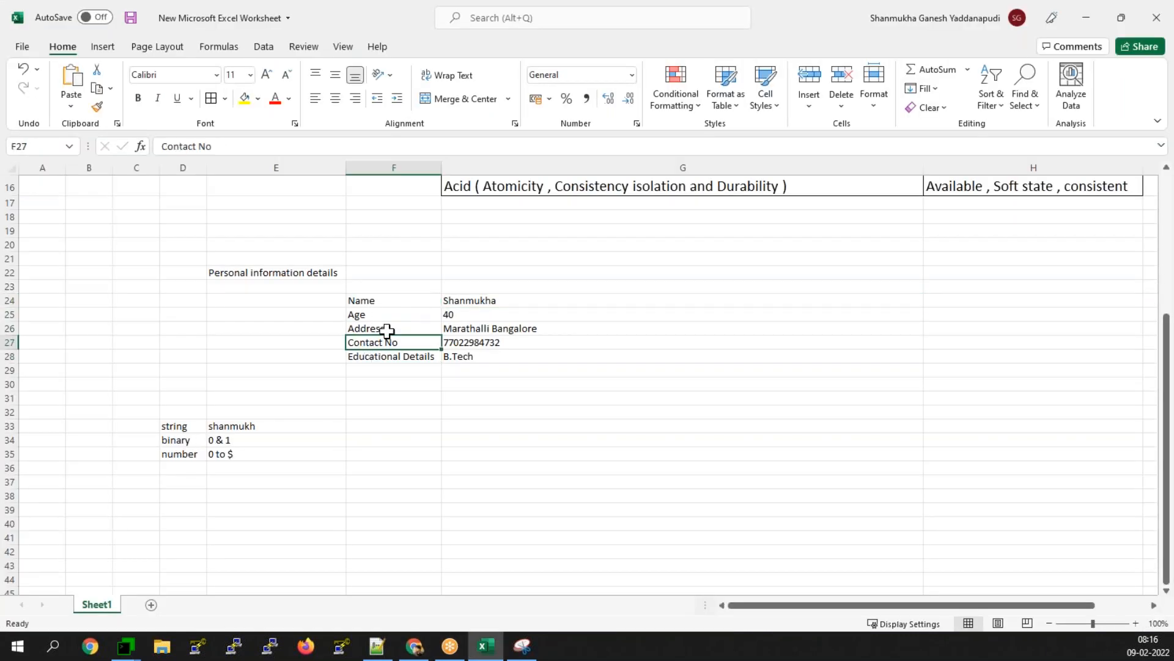
left_click(465, 301)
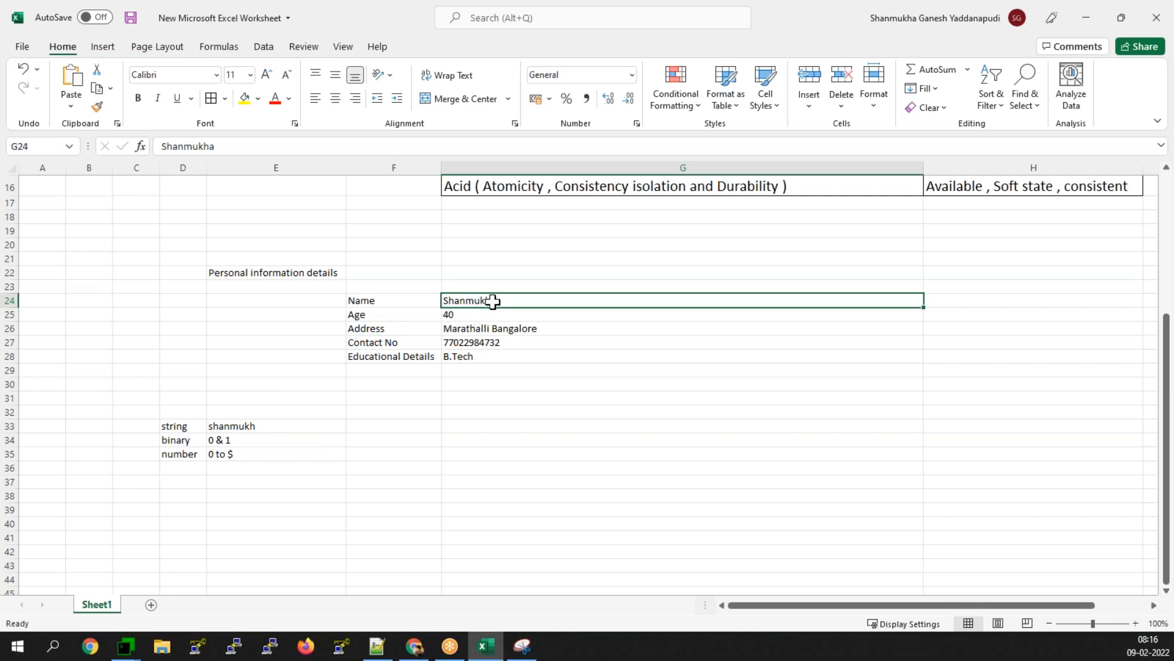
left_click(373, 353)
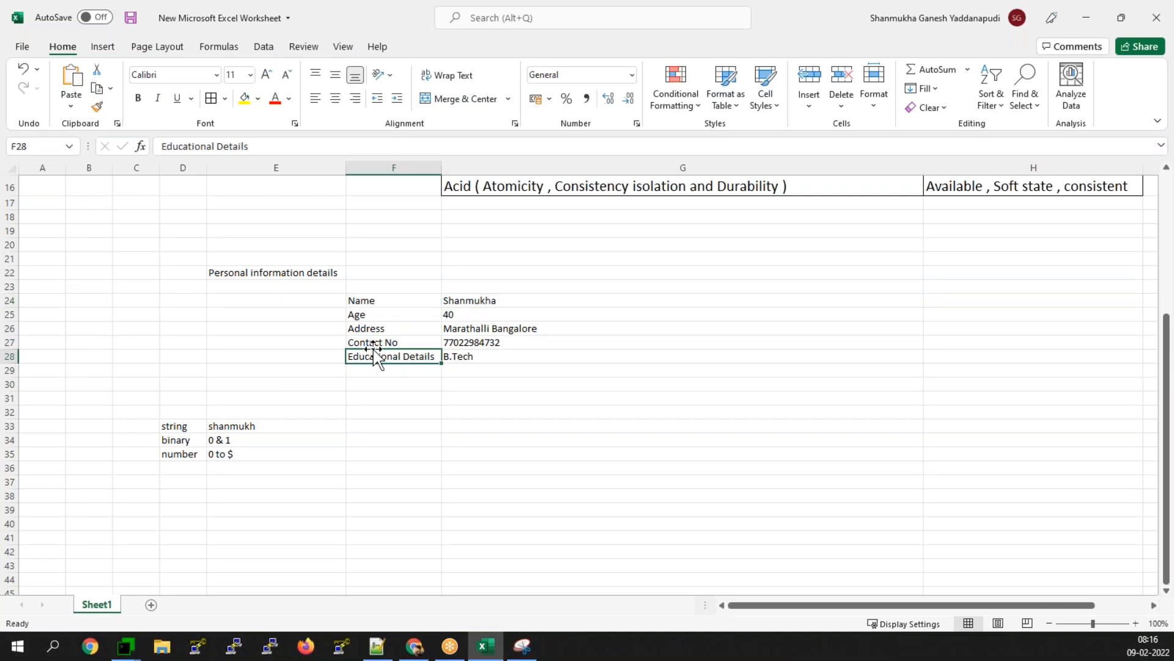
left_click(373, 342)
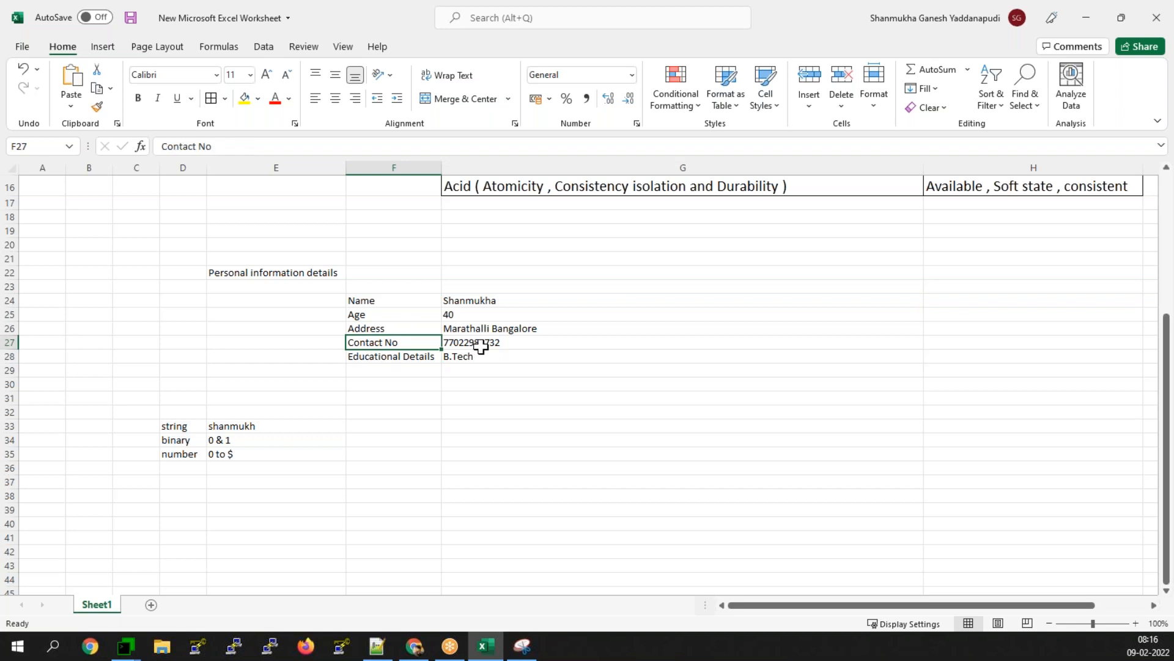
left_click(421, 353)
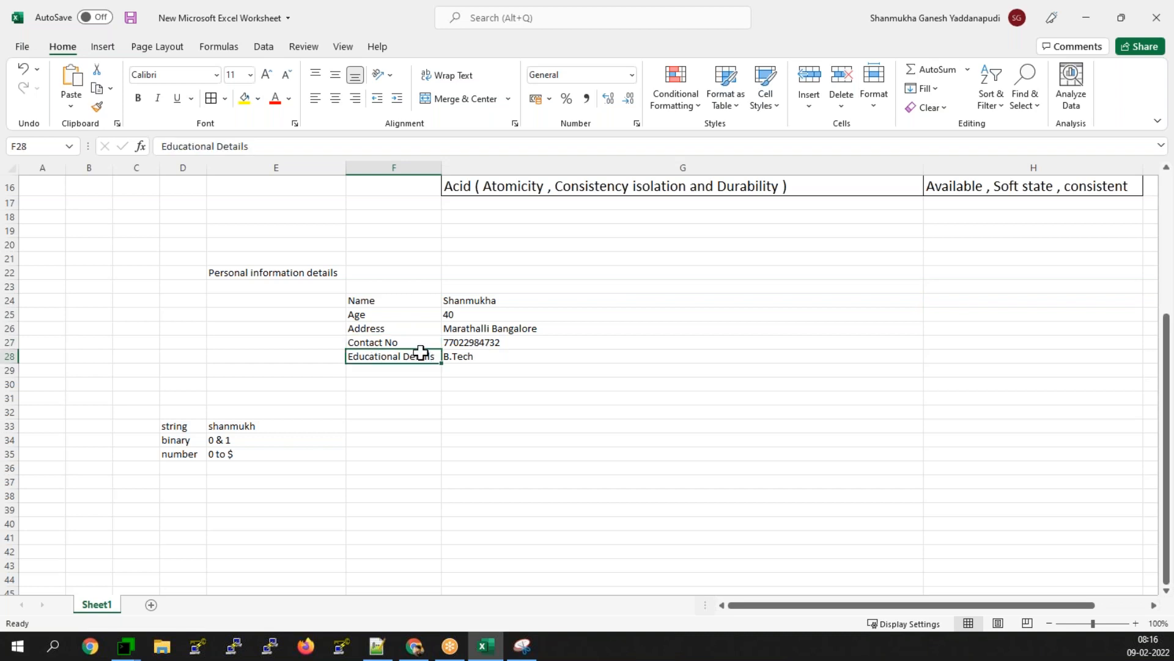
left_click(484, 357)
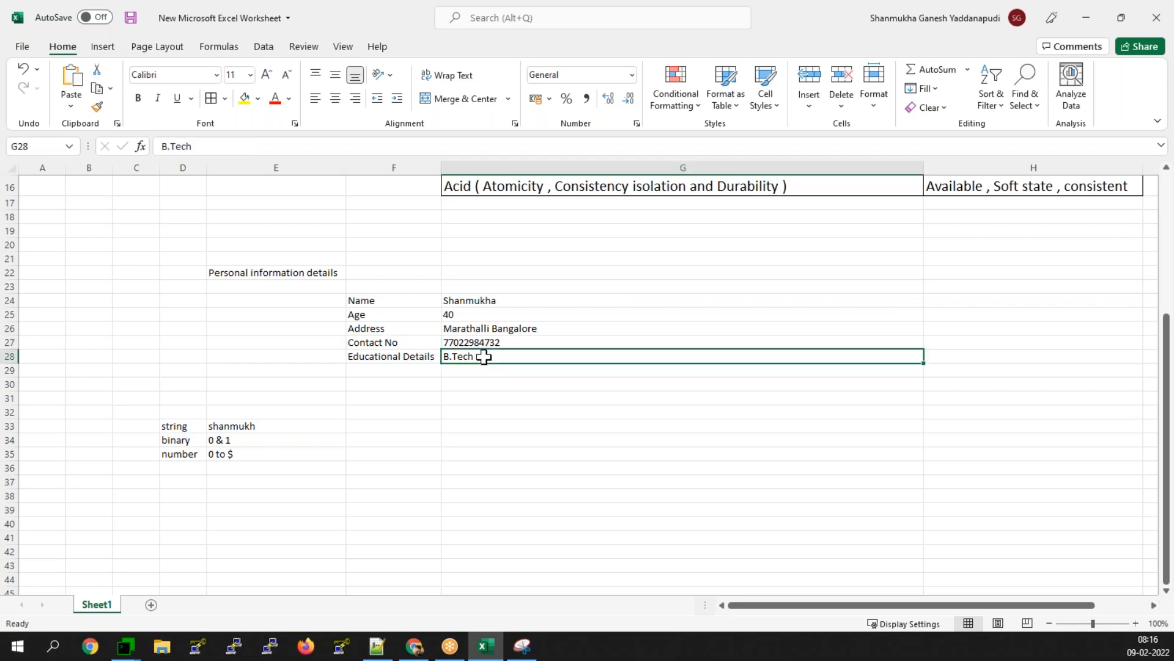
left_click(376, 325)
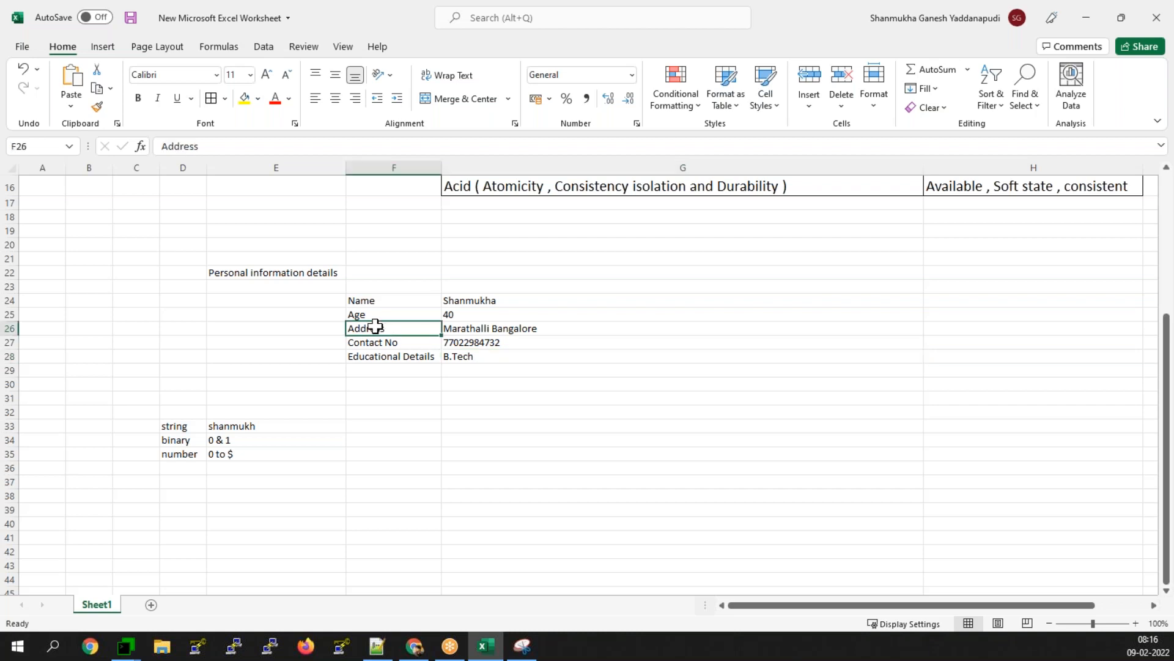
left_click(496, 340)
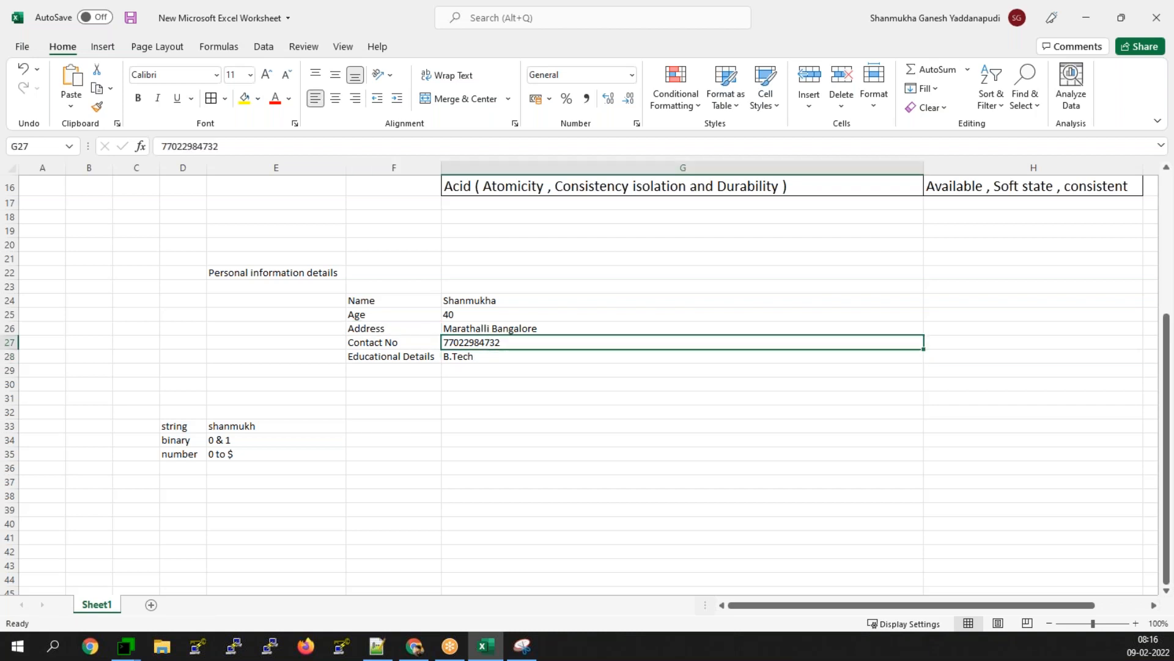
left_click(393, 327)
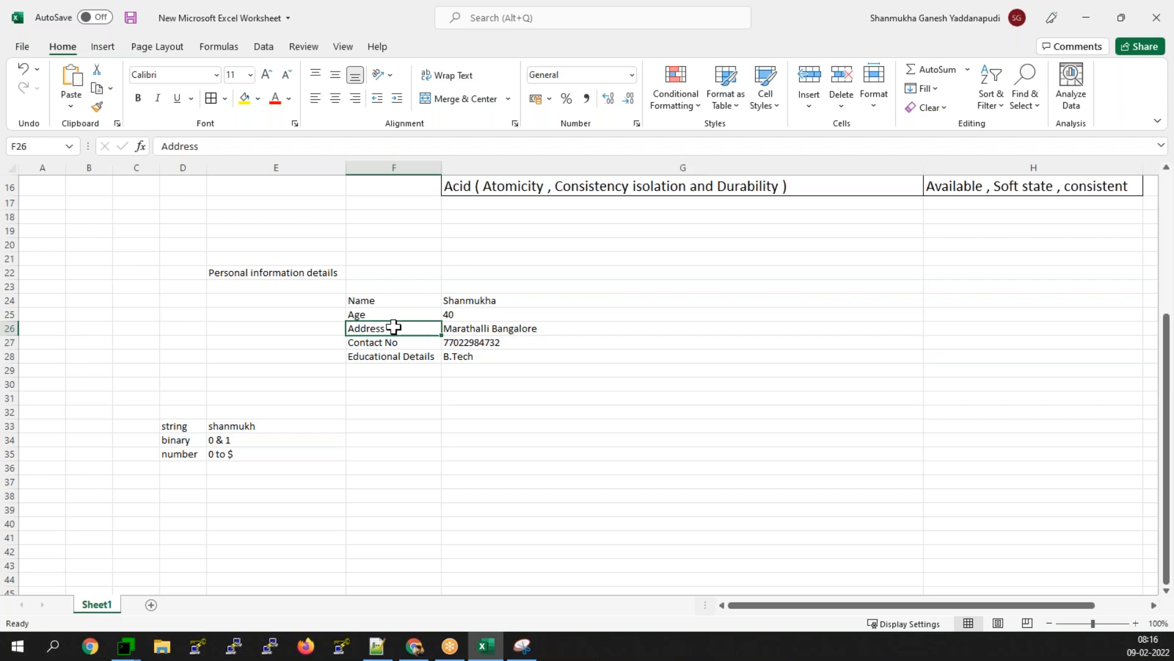
Apply all borders to the personal information range F24 to G28
left_click(361, 303)
left_click_drag(361, 303, 485, 352)
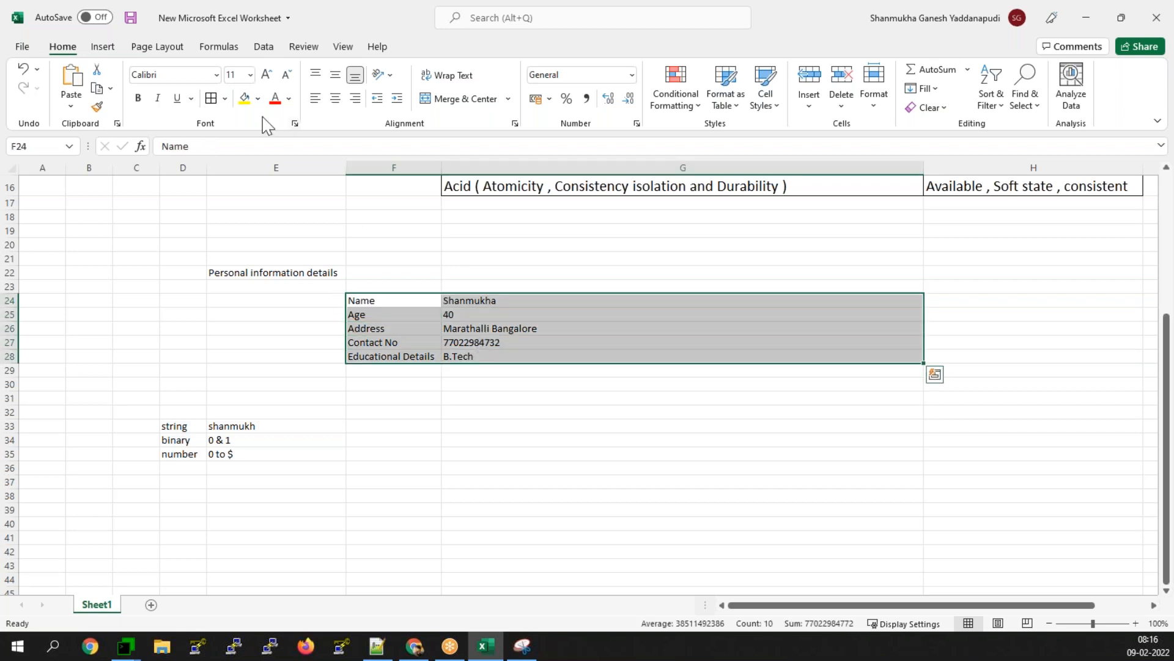
left_click(212, 98)
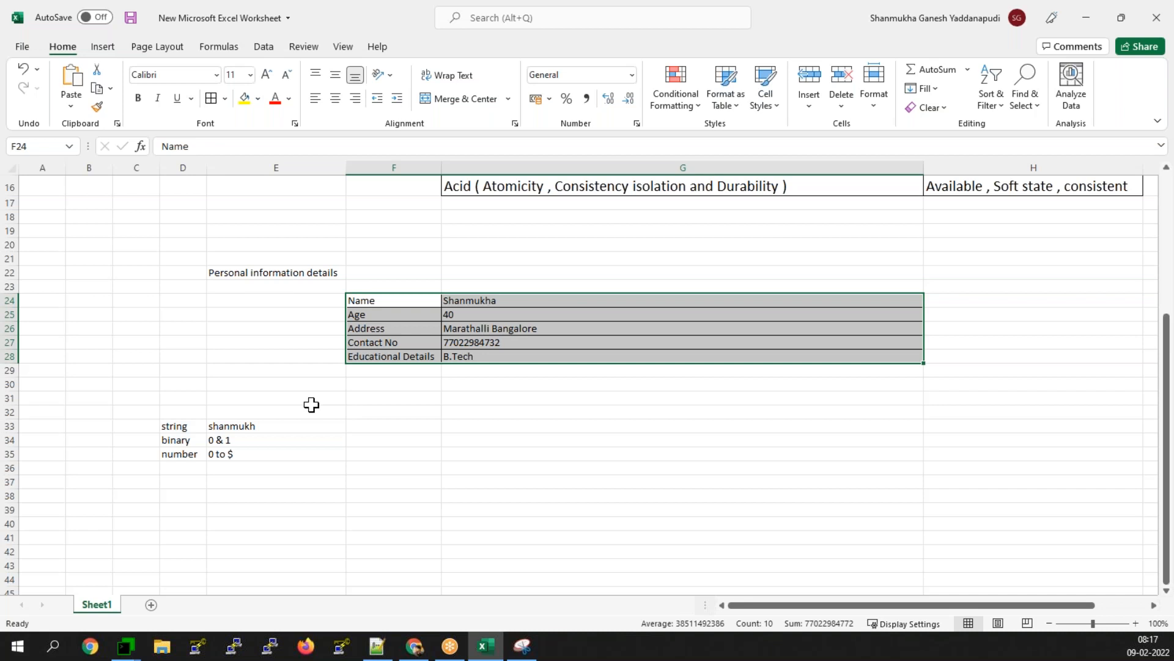
Enter the label "Name" in cell F32 below the bordered personal information table
left_click(403, 416)
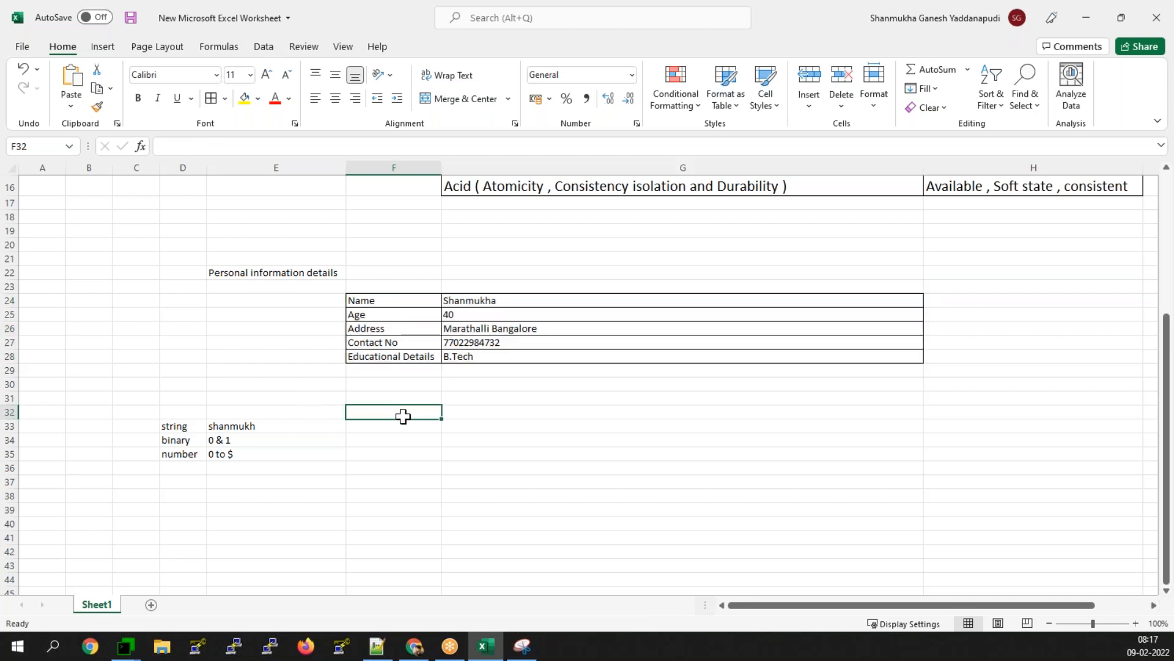
type("Name")
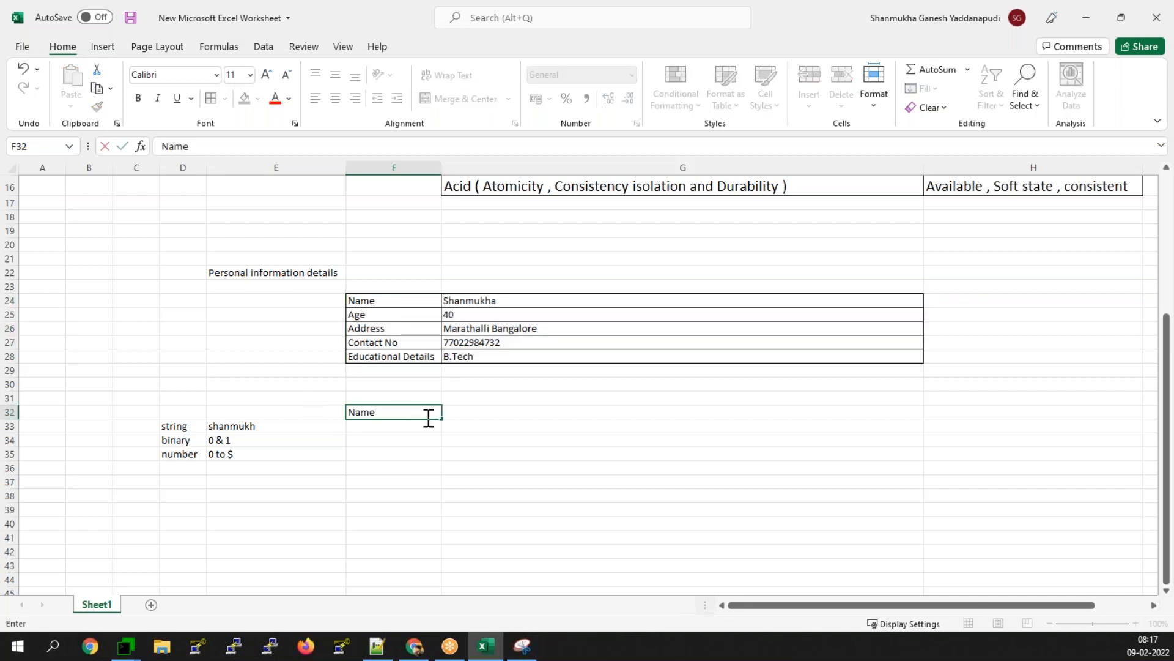
left_click(459, 412)
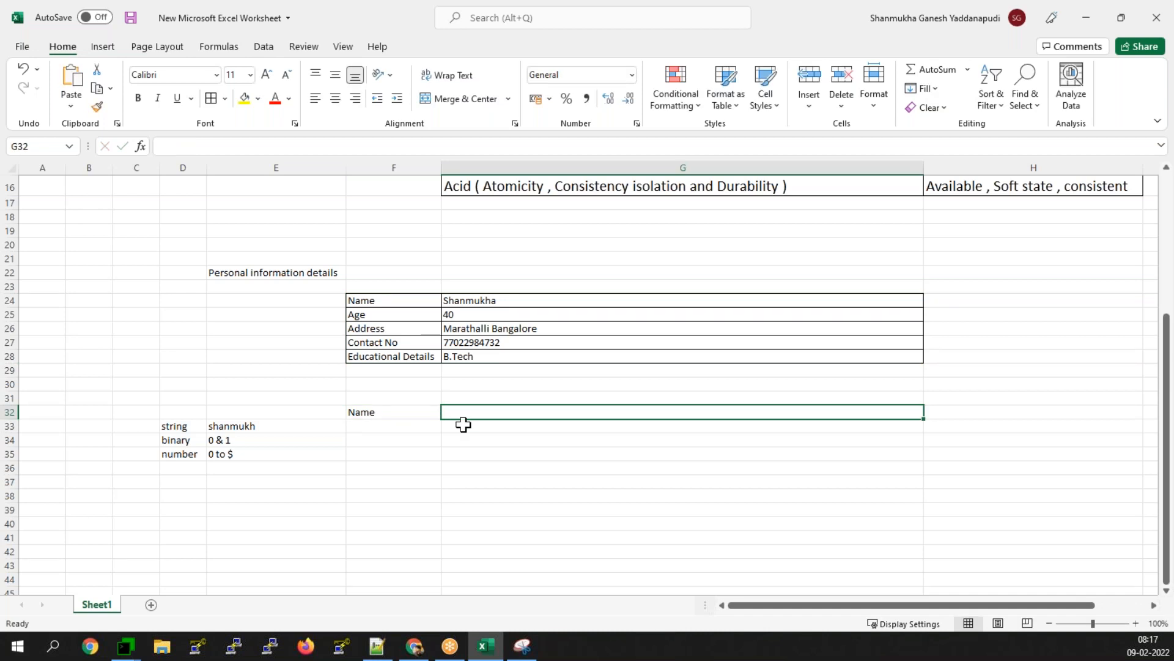
Enter the column headers "Name", "Age", "Adress" and "Educationals Details" in cells B40 to E40
scroll(463, 423, "down", 2)
left_click(89, 438)
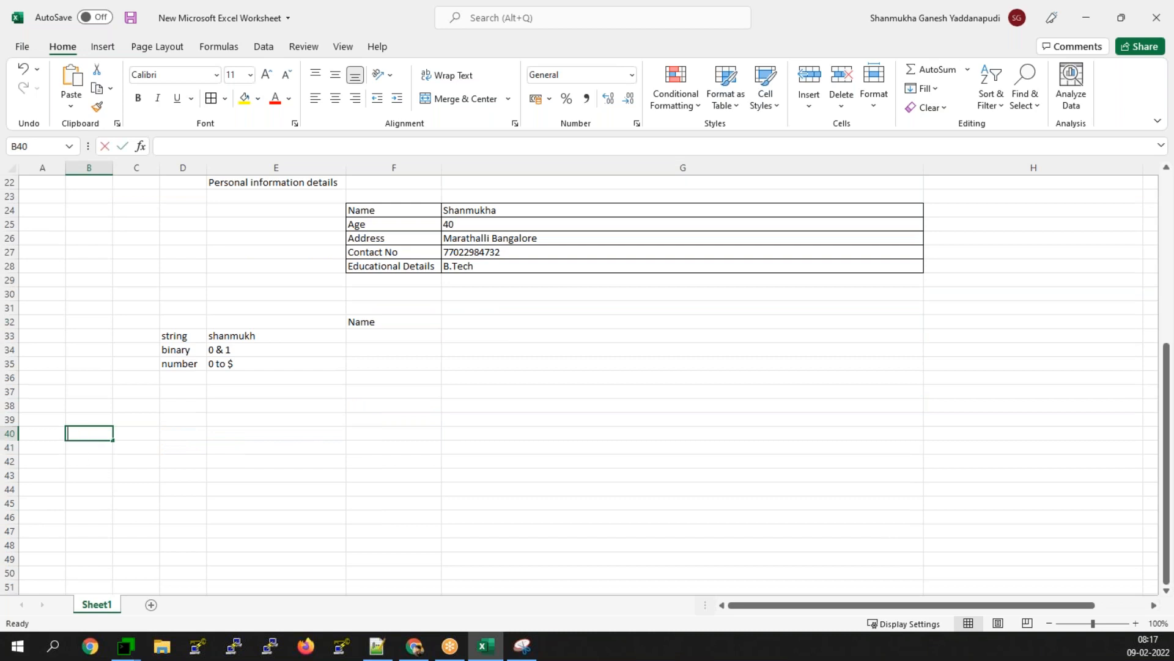
type("NAme")
left_click(139, 428)
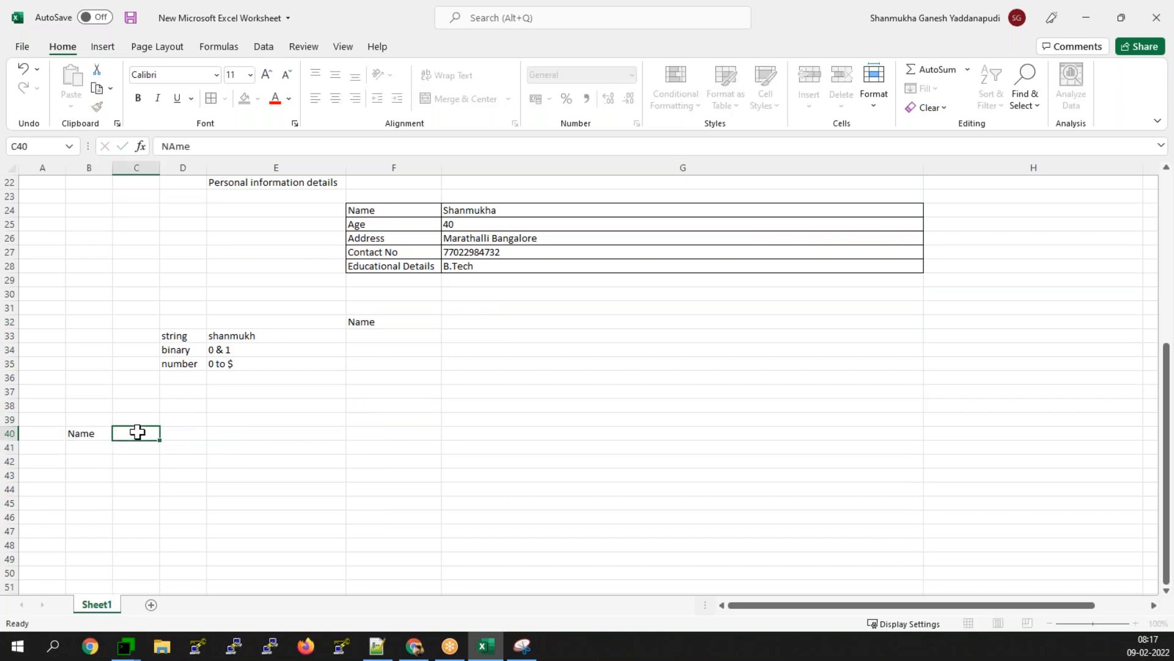
type("Age")
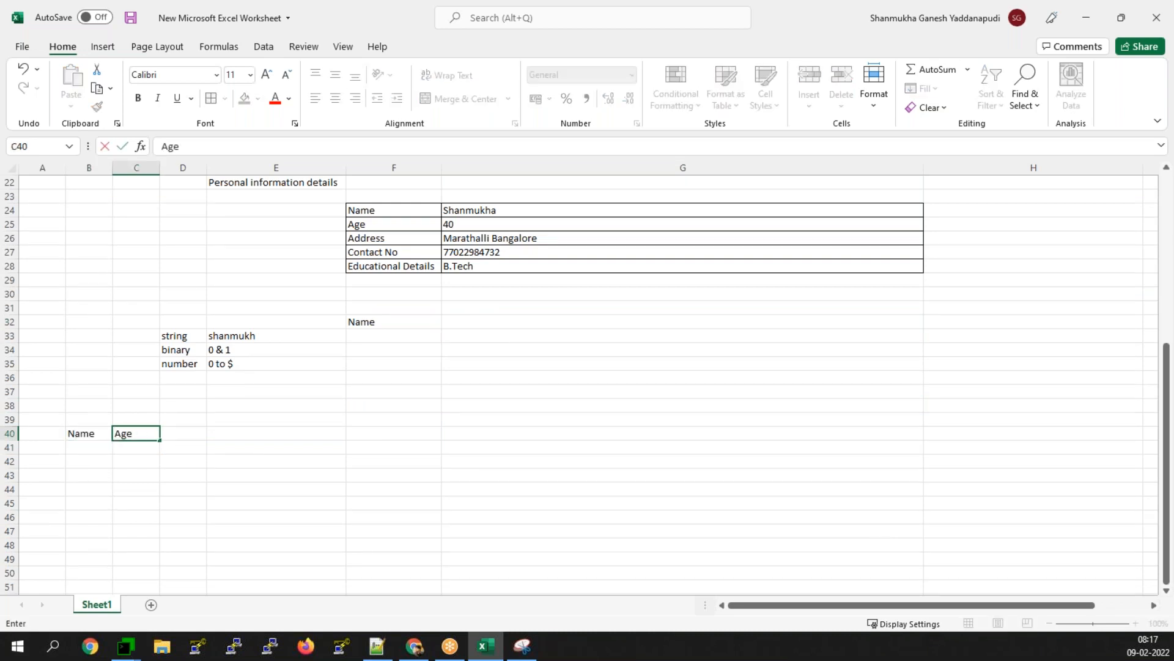
left_click(176, 432)
type("Adress")
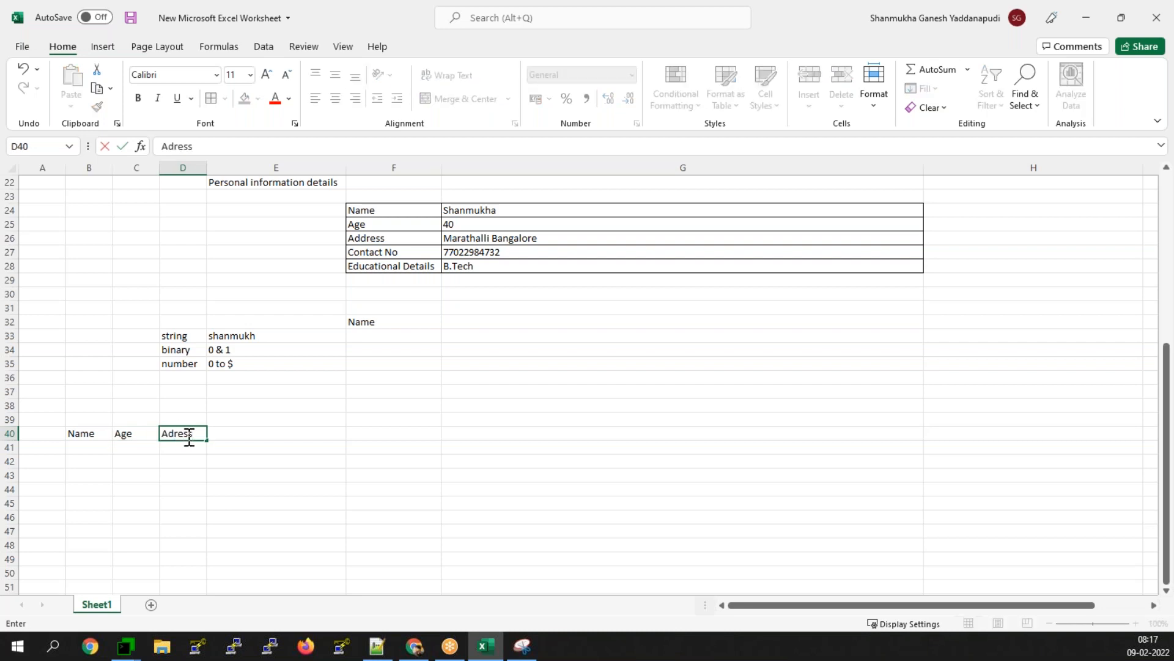
left_click(291, 433)
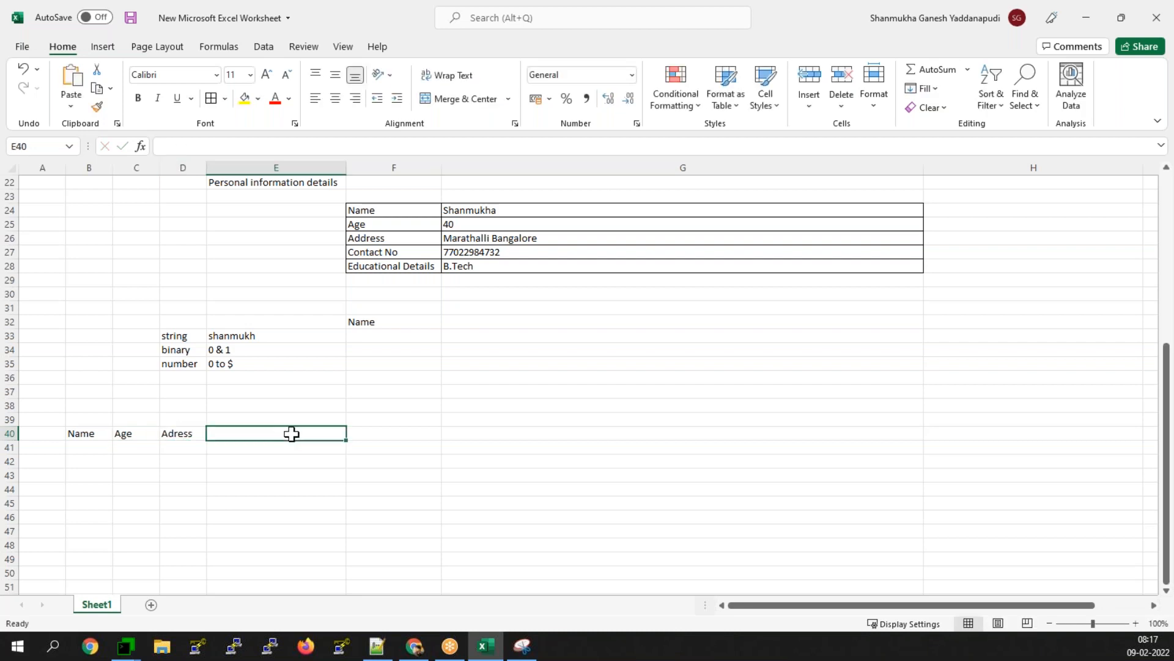
type("Educati")
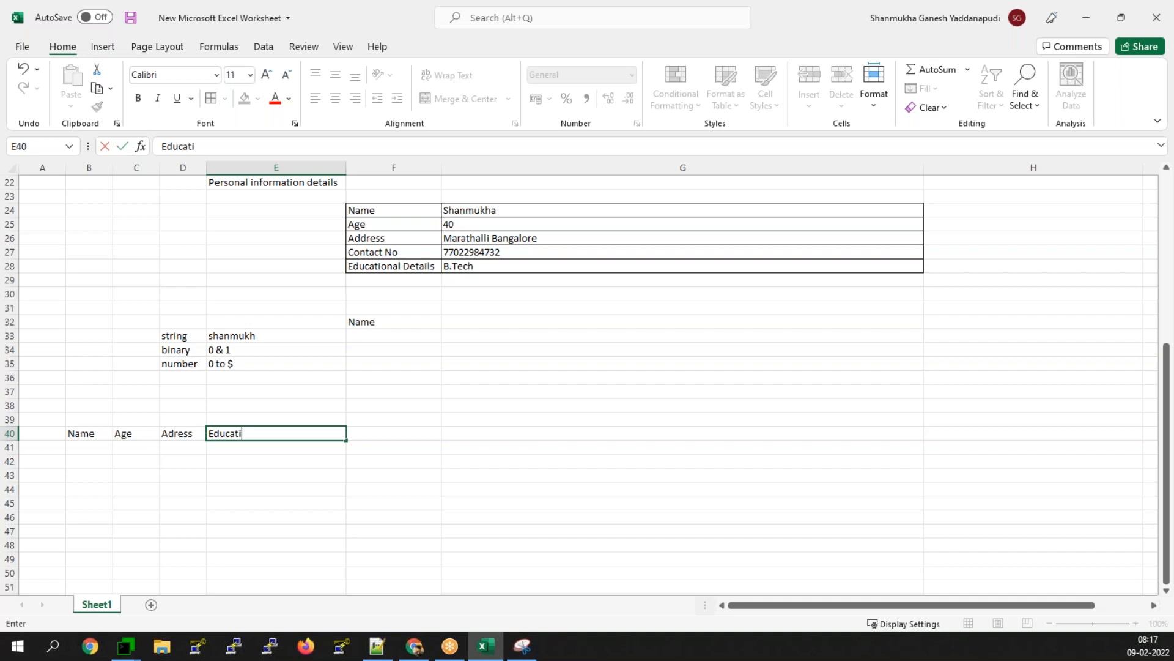
type("onals Details")
Enter three sample first names in cells B41 to B43 and autofit column B to its contents
left_click(86, 449)
left_click_drag(78, 451, 245, 487)
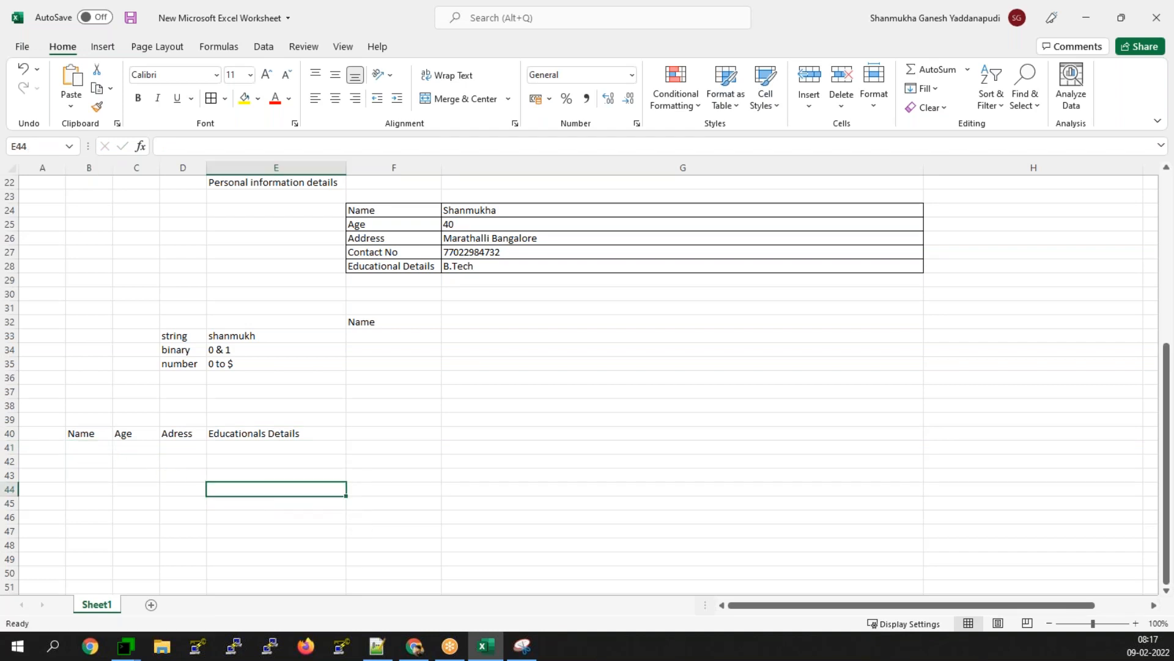
left_click_drag(85, 448, 251, 508)
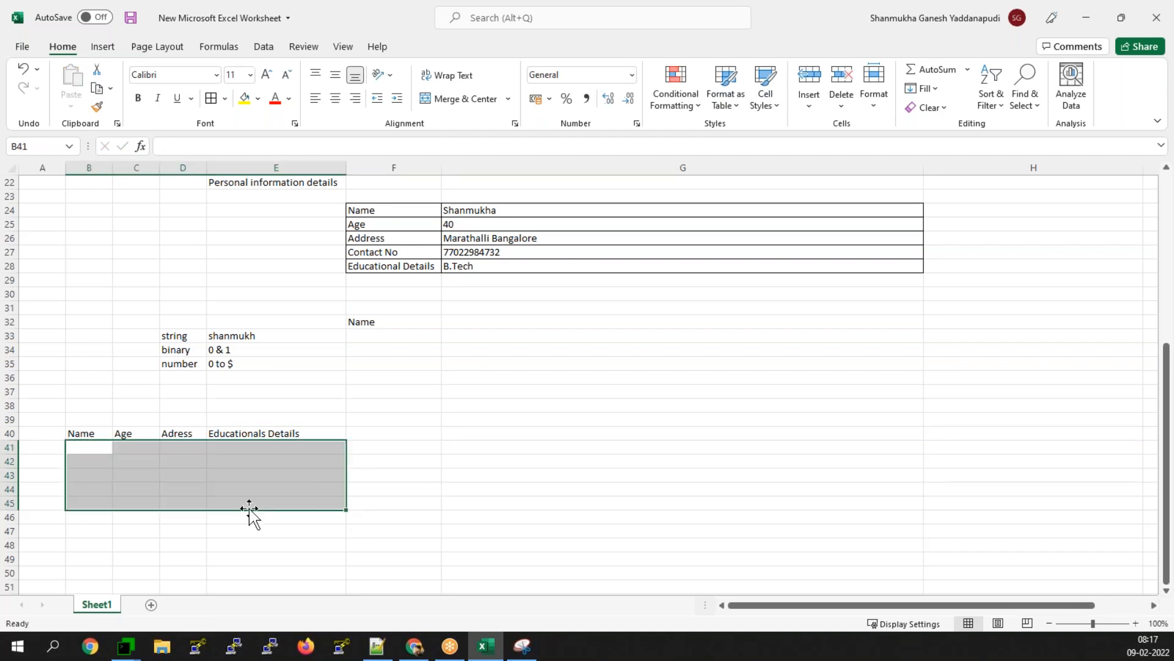
left_click(81, 450)
type("Shanmukha")
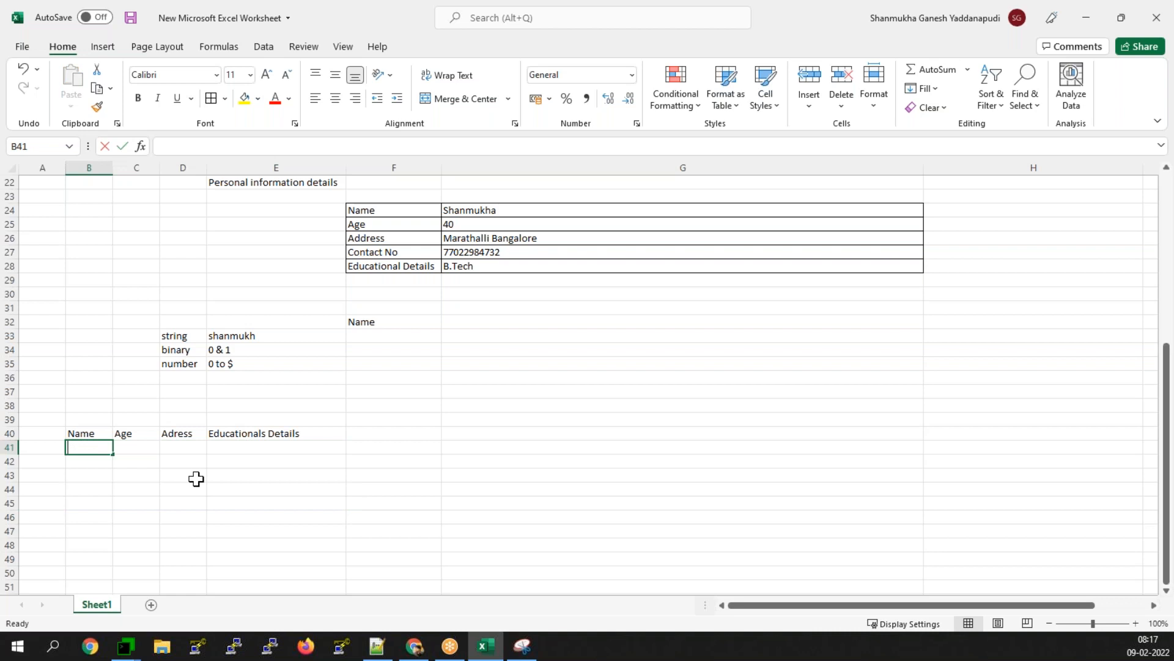
left_click(87, 460)
type("Ram")
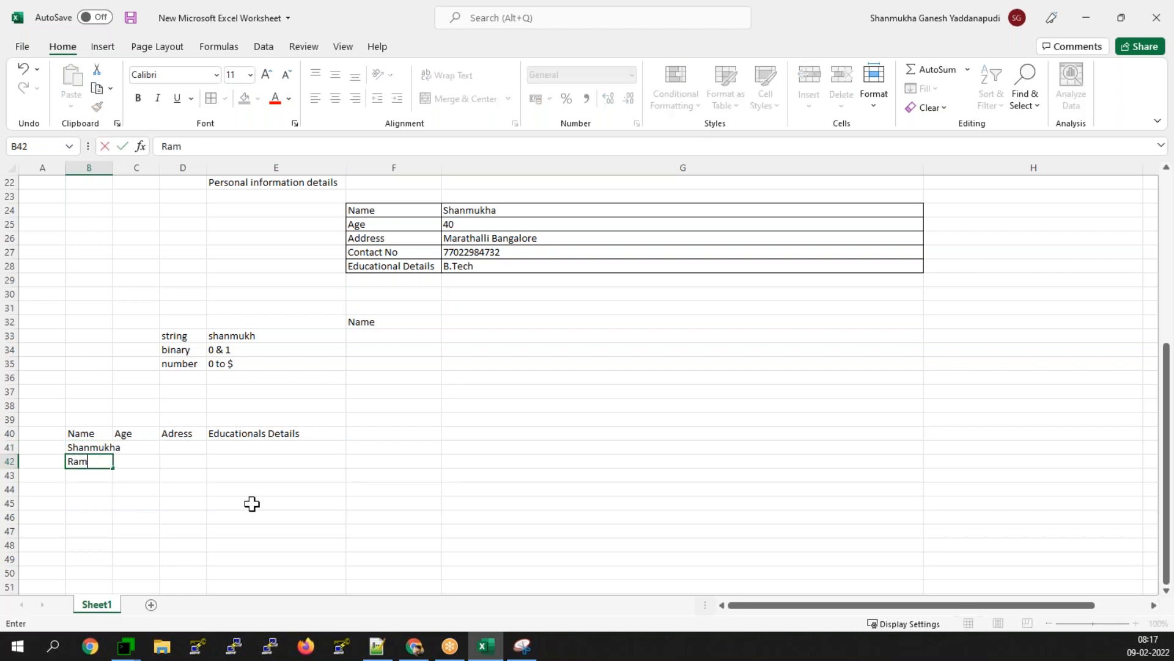
left_click(64, 478)
left_click(79, 477)
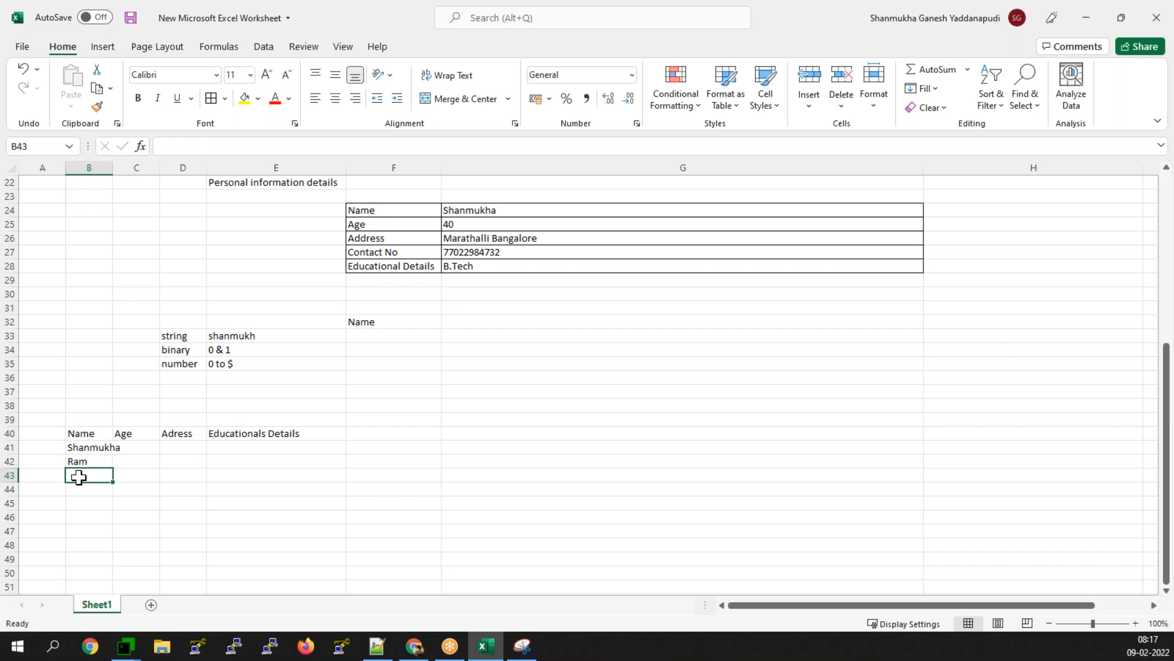
type("Tom")
left_click(140, 444)
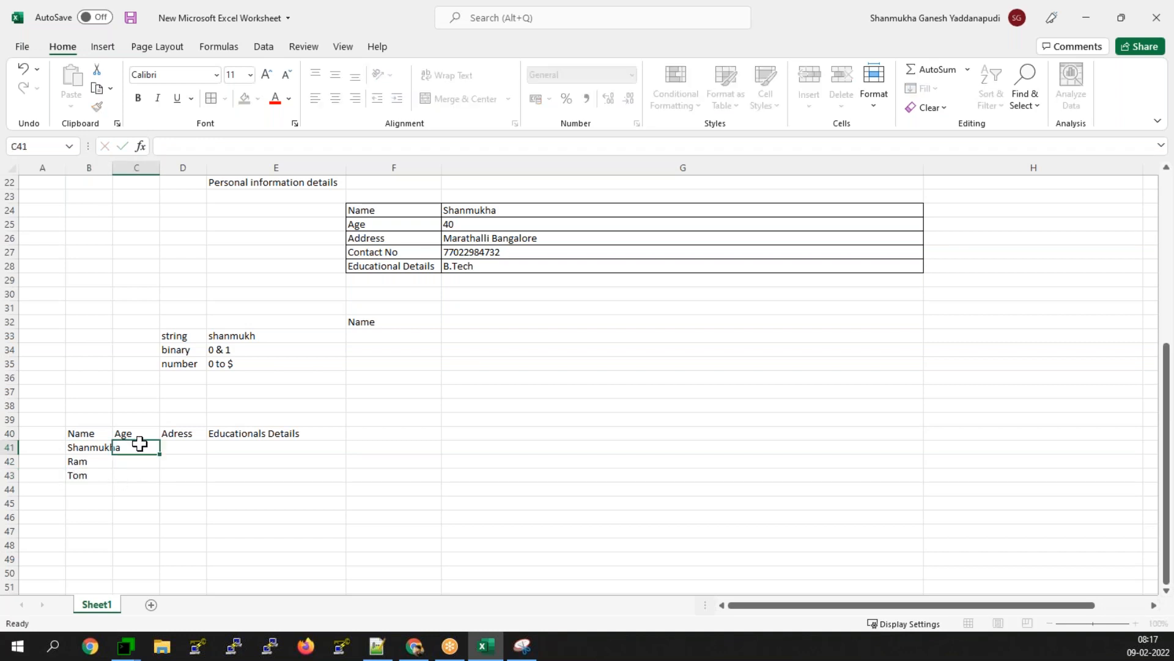
double_click(113, 167)
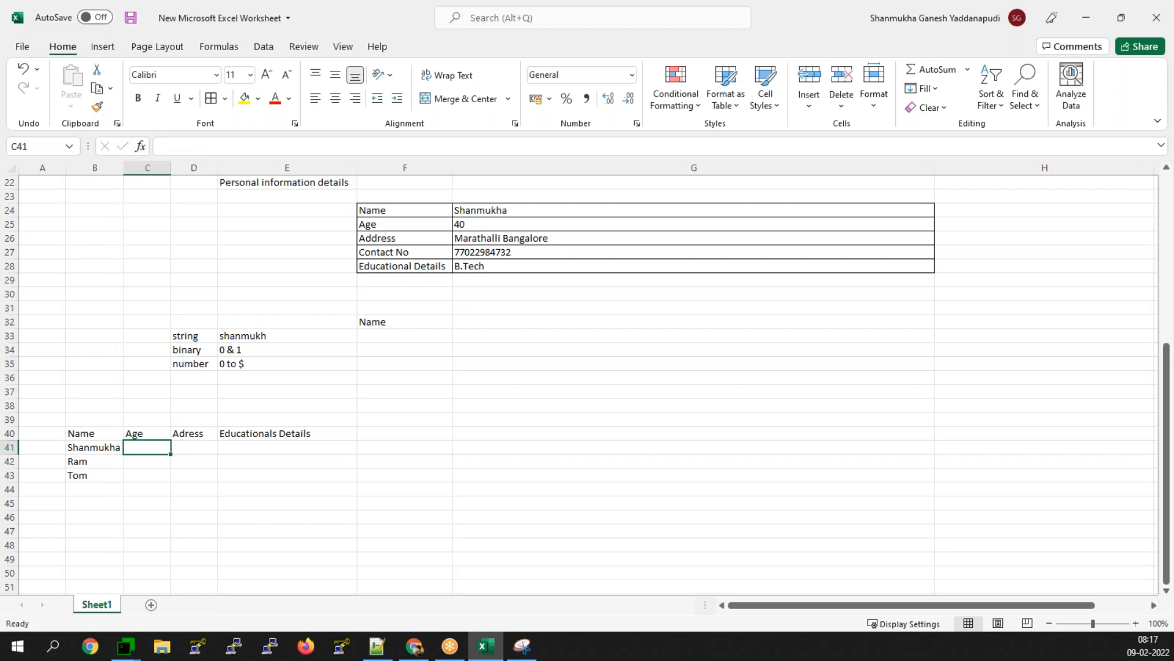
Enter the ages 40, 50 and 60 in cells C41 to C43
type("40")
left_click(149, 474)
left_click(142, 461)
type("50")
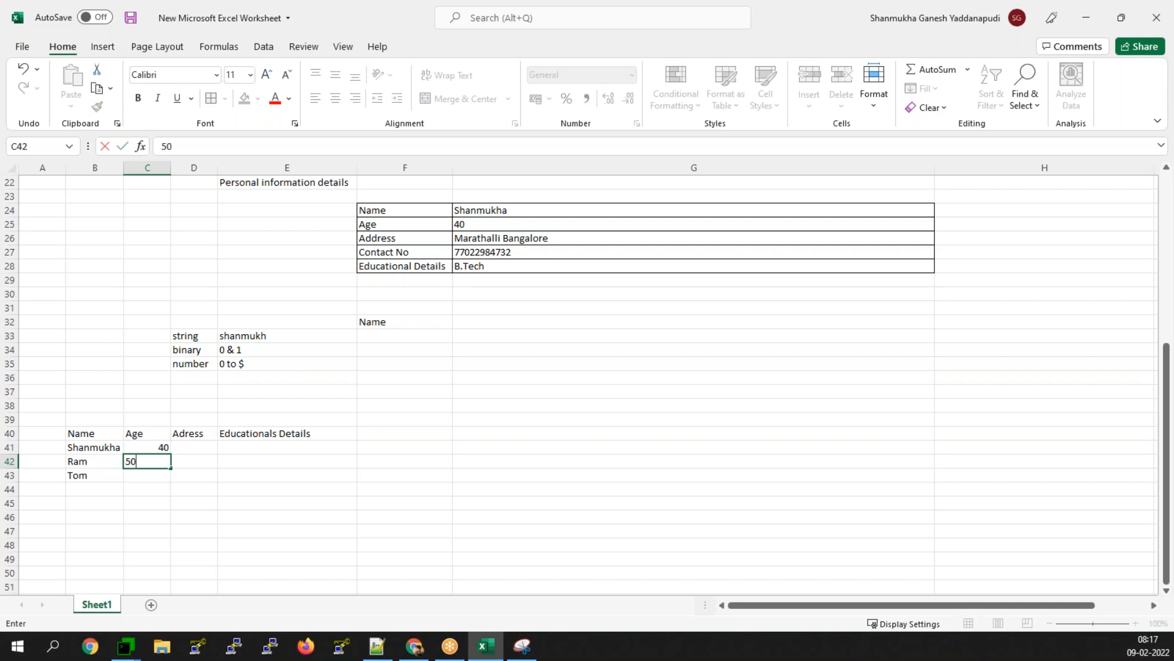
left_click(149, 478)
type("60")
left_click(190, 480)
Copy the sample address from cell G26 into cells D41 to D43 and autofit column D
left_click_drag(194, 447, 291, 475)
left_click(192, 449)
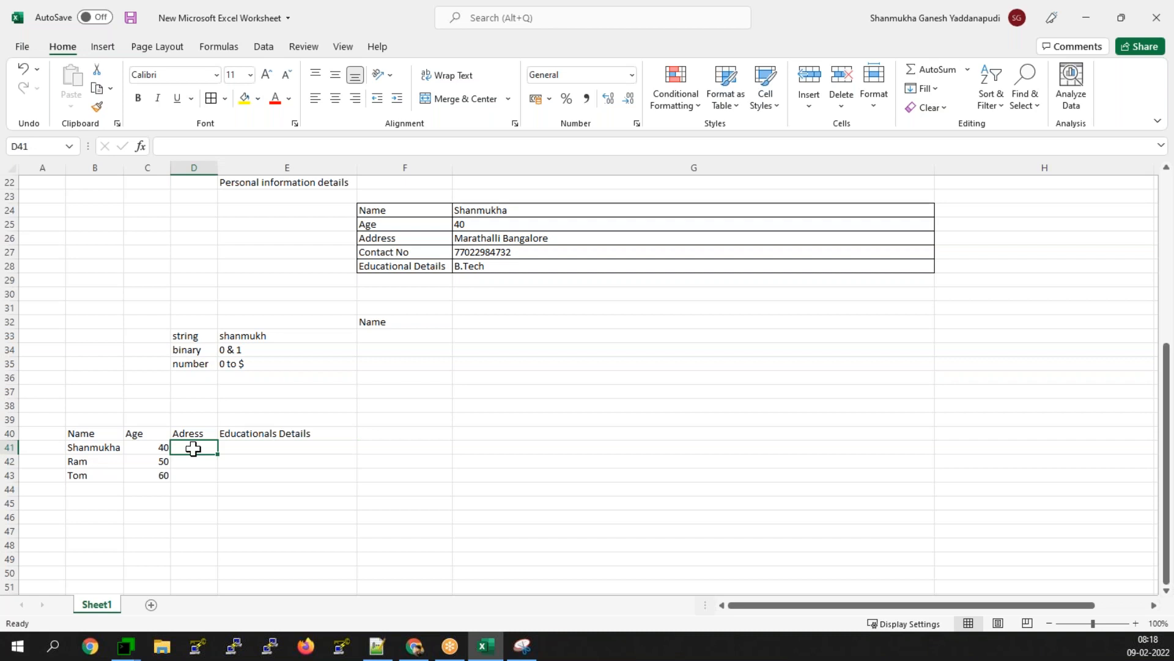
left_click(495, 240)
key("ctrl+c")
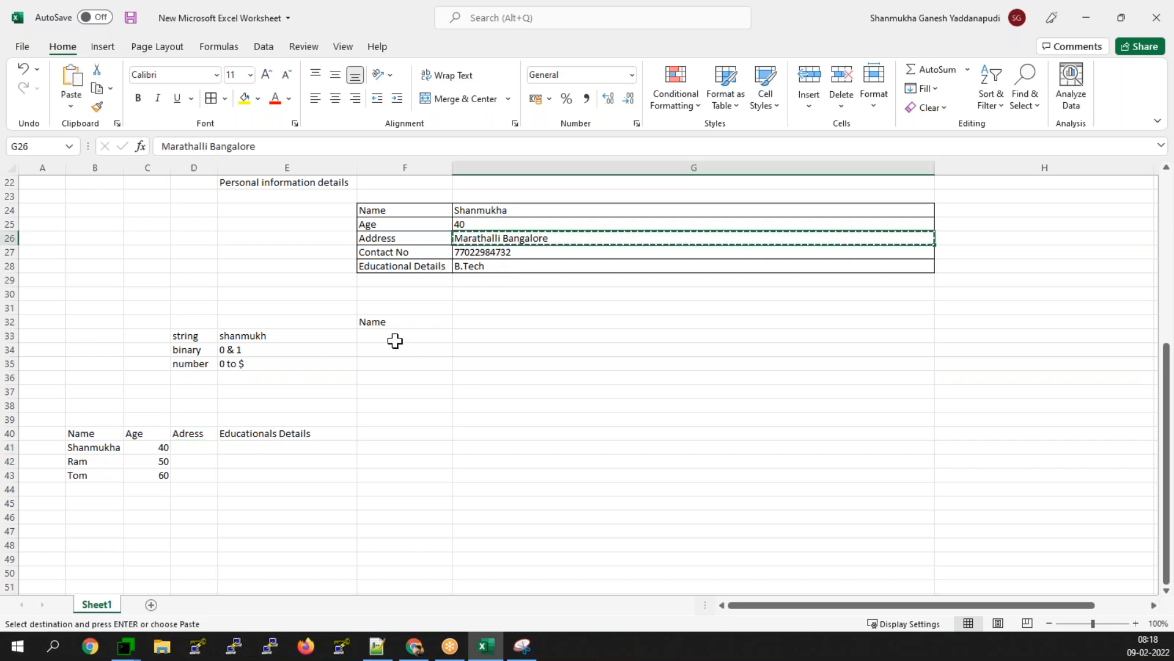
left_click(211, 451)
key("ctrl+v")
left_click(204, 461)
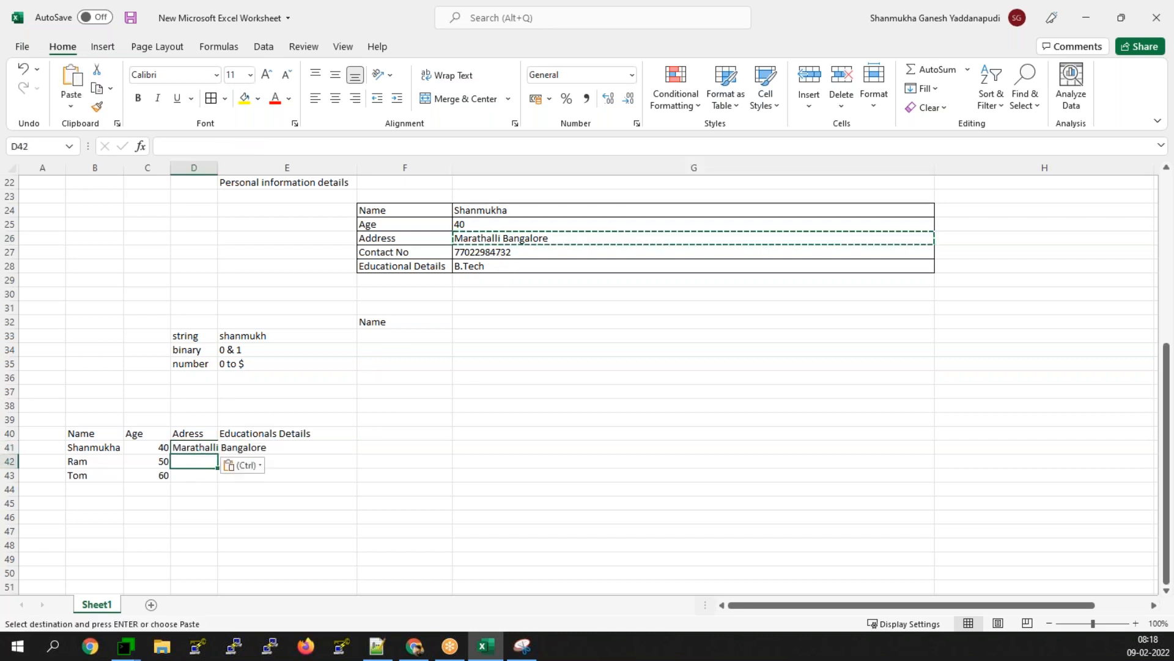
key("ctrl+v")
left_click(201, 479)
key("ctrl+v")
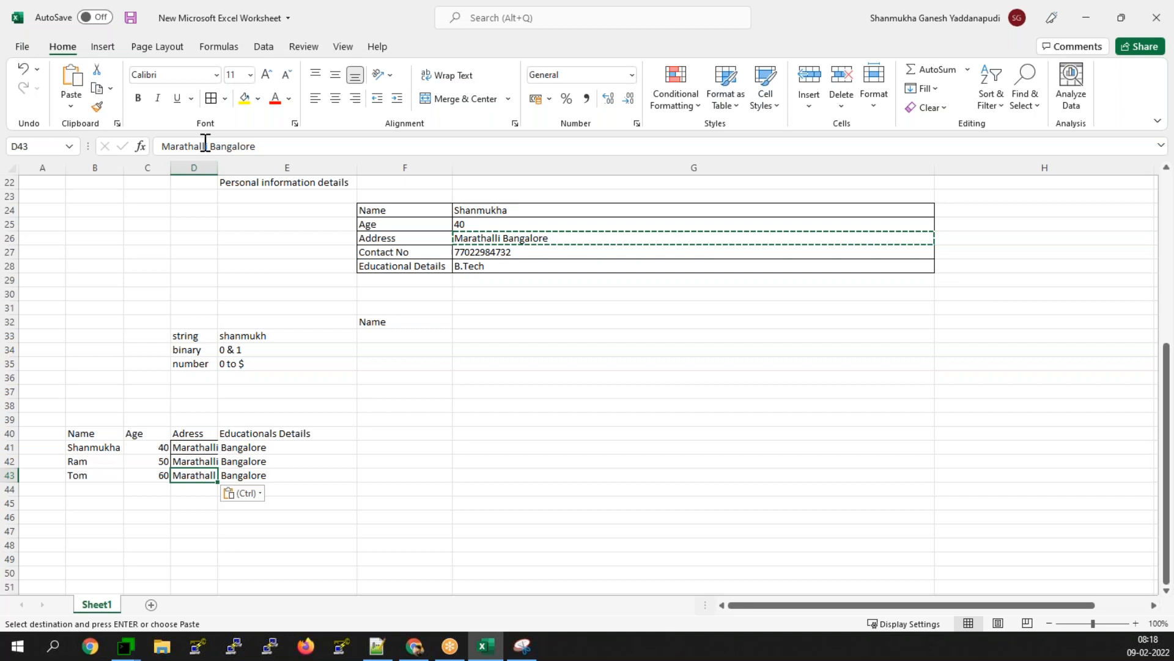
double_click(219, 164)
Copy the "B.Tech" entry from cell G28 into cells E41 to E43 under the education header
left_click(312, 448)
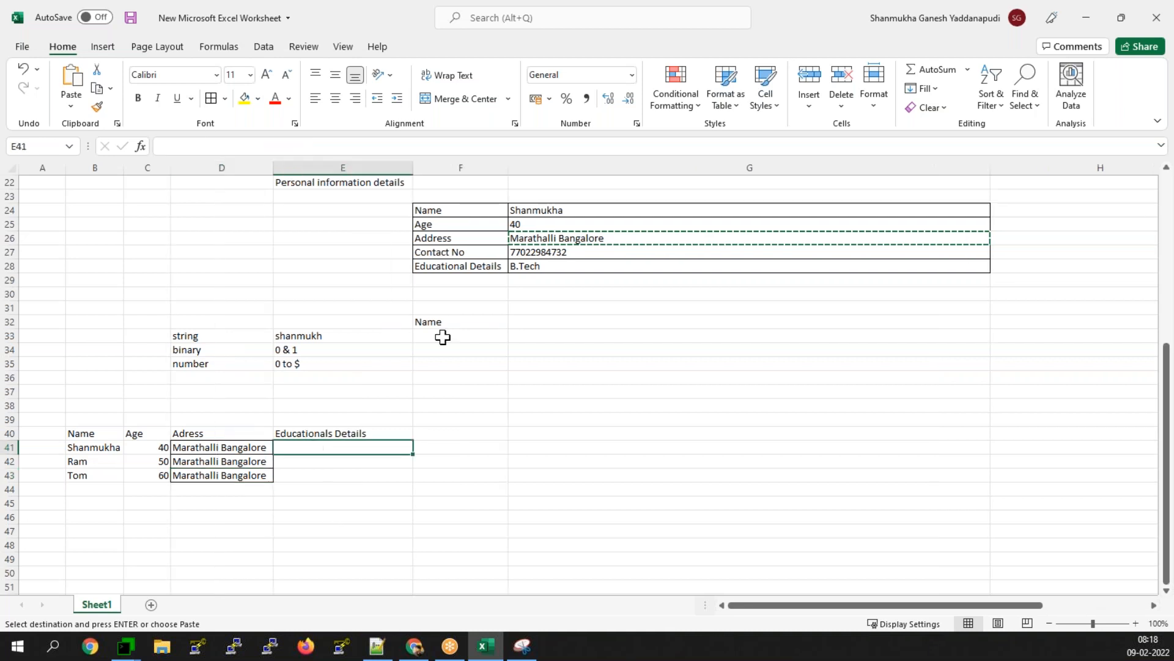
left_click(518, 271)
key("ctrl+c")
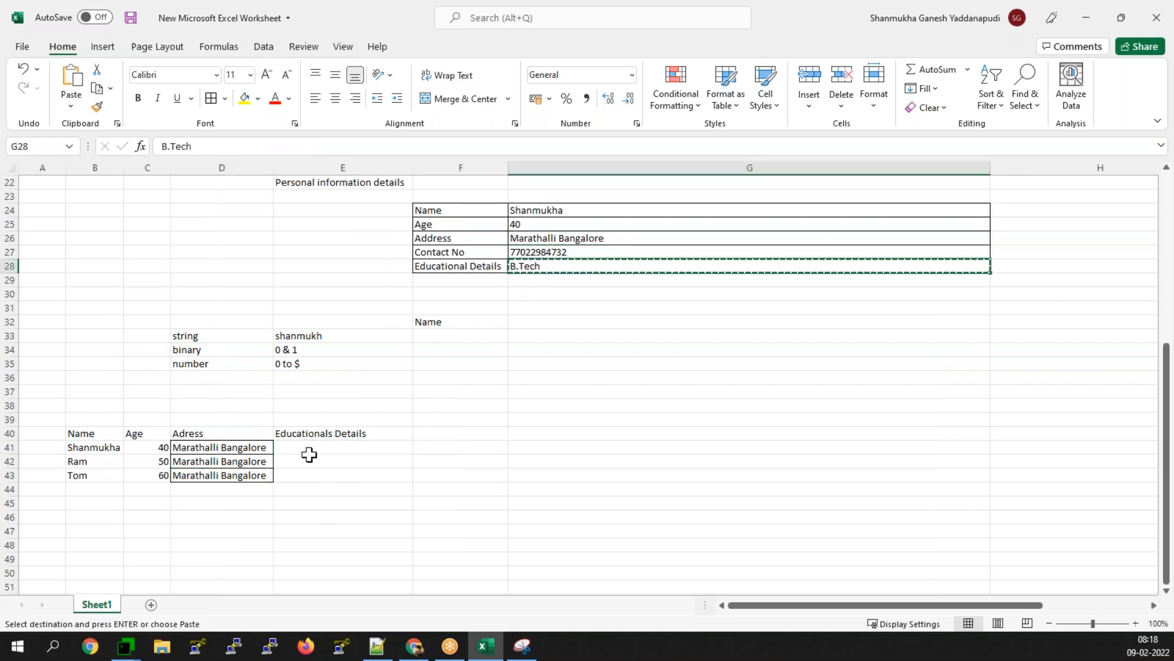
left_click(309, 452)
key("ctrl+v")
left_click(308, 461)
key("ctrl+v")
left_click(307, 476)
key("ctrl+v")
Apply all borders to the table range B40 to E43 and clear the pending copy selection
left_click_drag(79, 434, 364, 428)
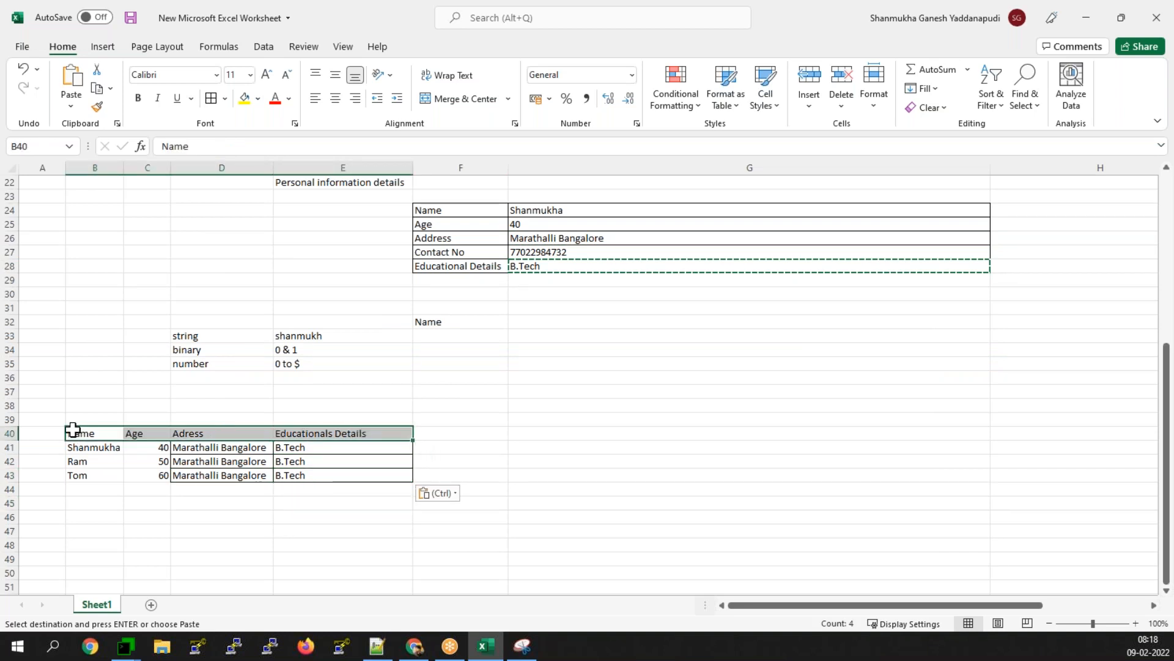
left_click_drag(72, 435, 74, 489)
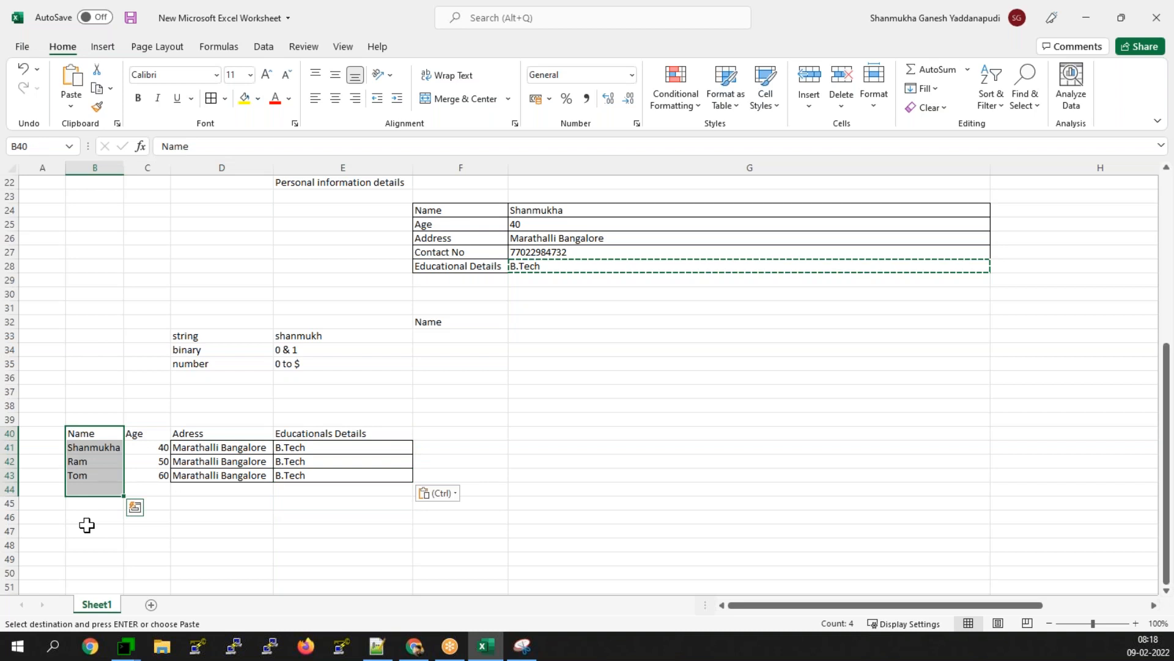
left_click_drag(80, 434, 392, 472)
key("Escape")
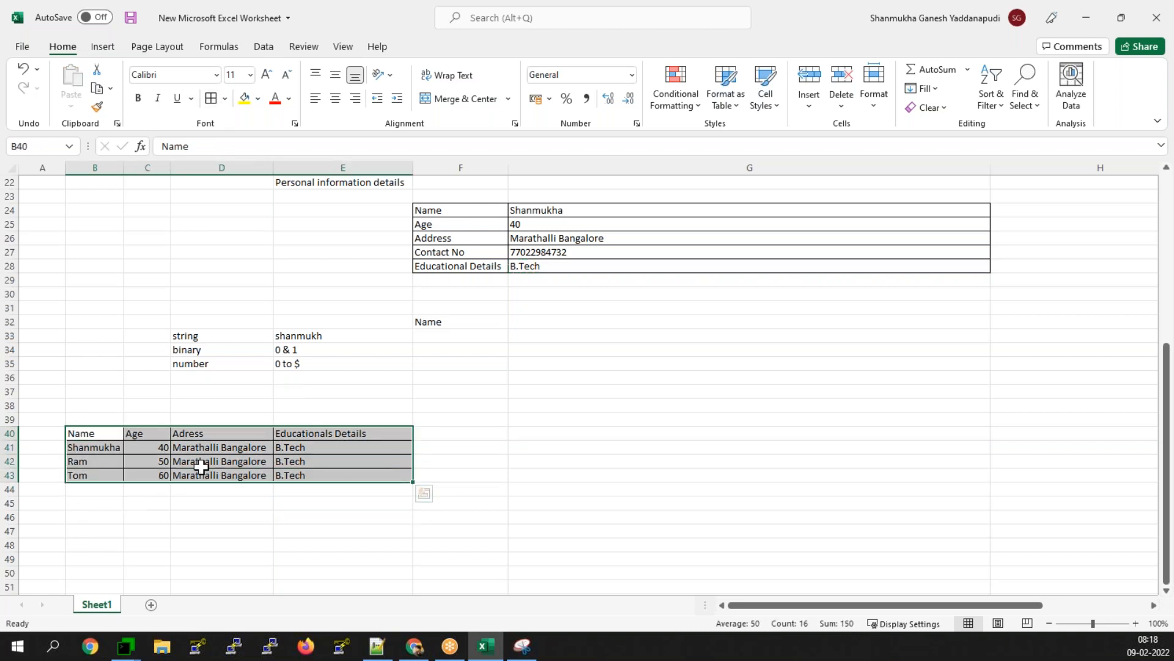
Left-align all the cells of the table in range B40 to E43
left_click(202, 492)
left_click_drag(98, 435, 304, 475)
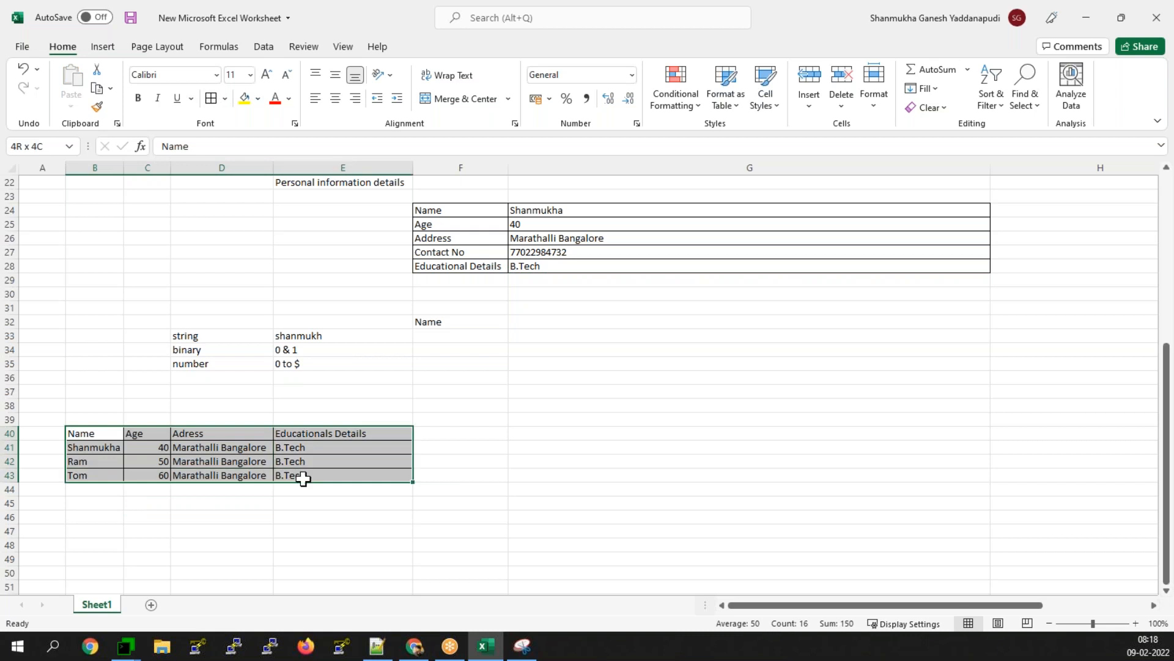
left_click(315, 97)
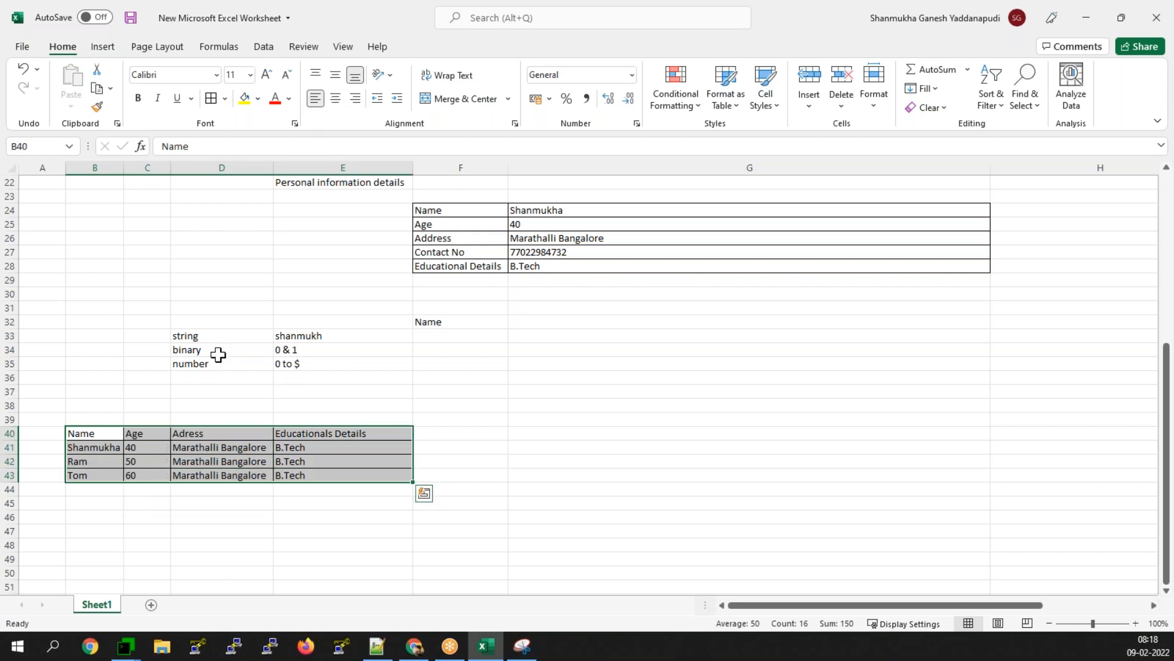
left_click(161, 531)
Fill the header row cells B40 to E40 with yellow
left_click_drag(105, 439, 309, 435)
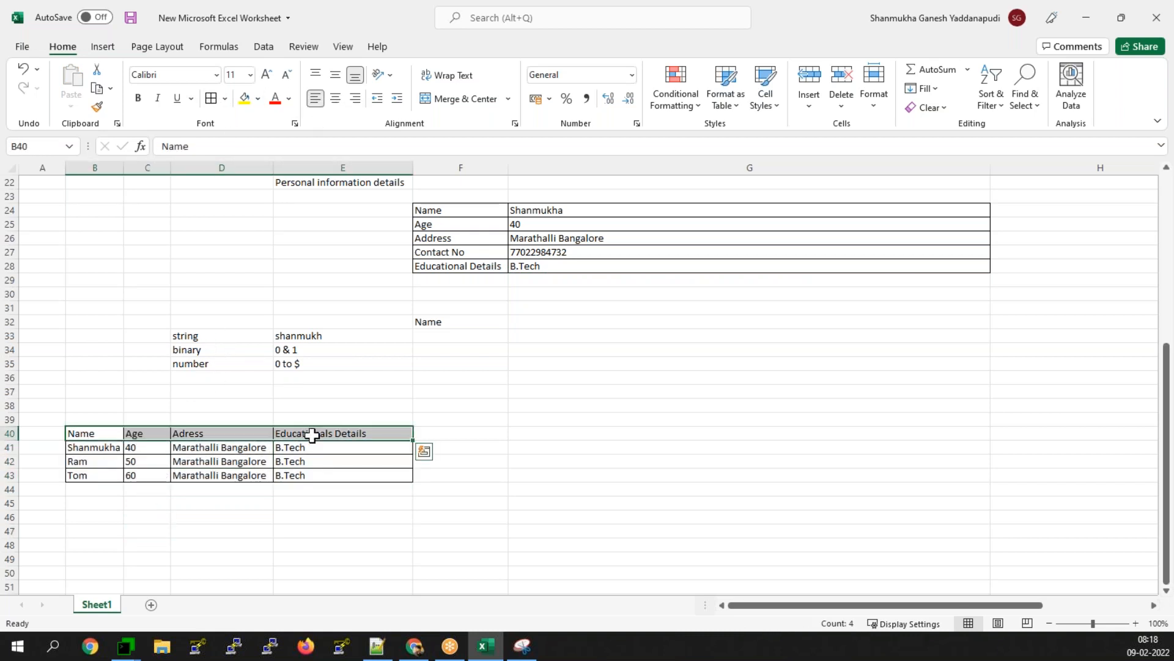
left_click(244, 99)
left_click(220, 503)
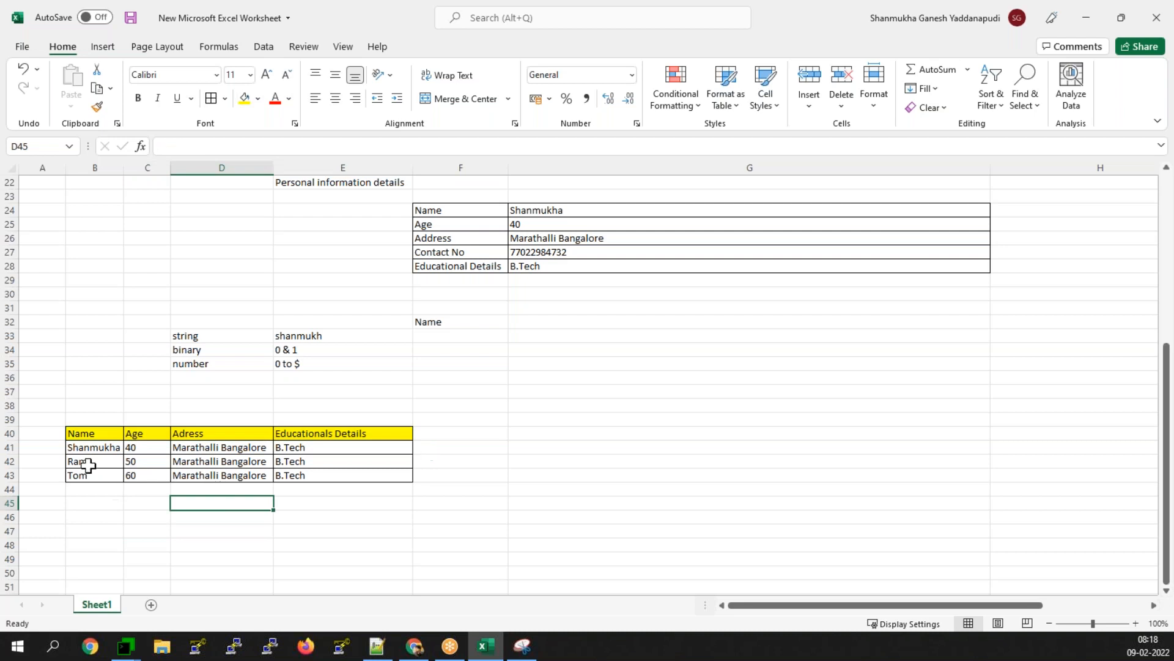
left_click_drag(80, 461, 296, 475)
left_click_drag(102, 448, 339, 478)
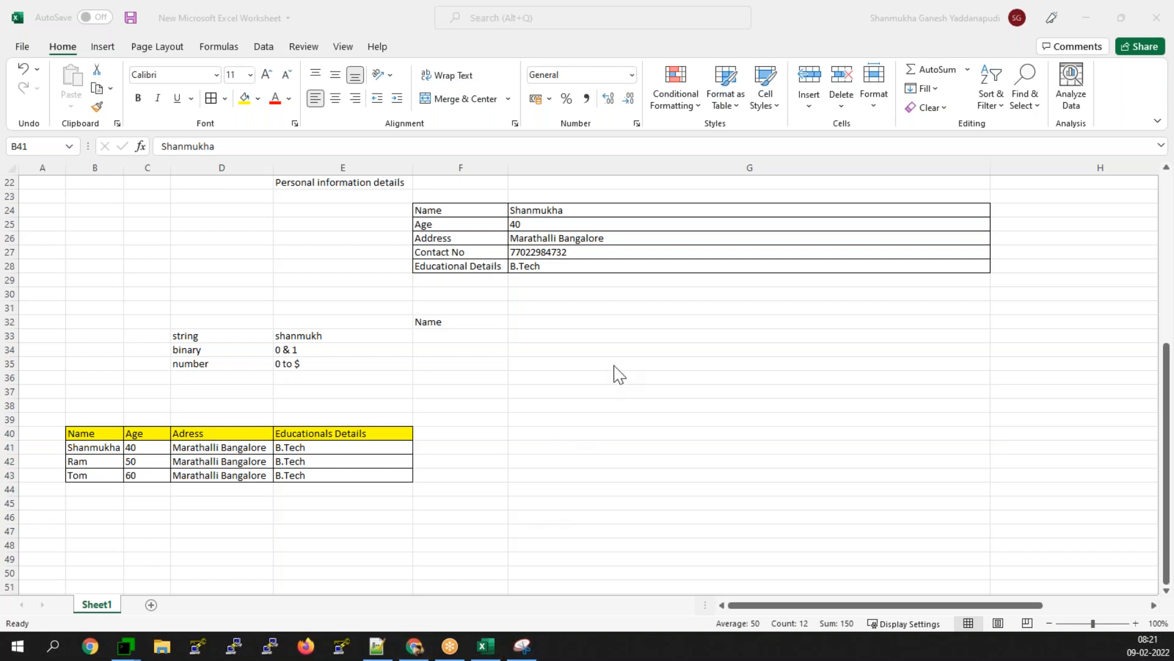
left_click(570, 424)
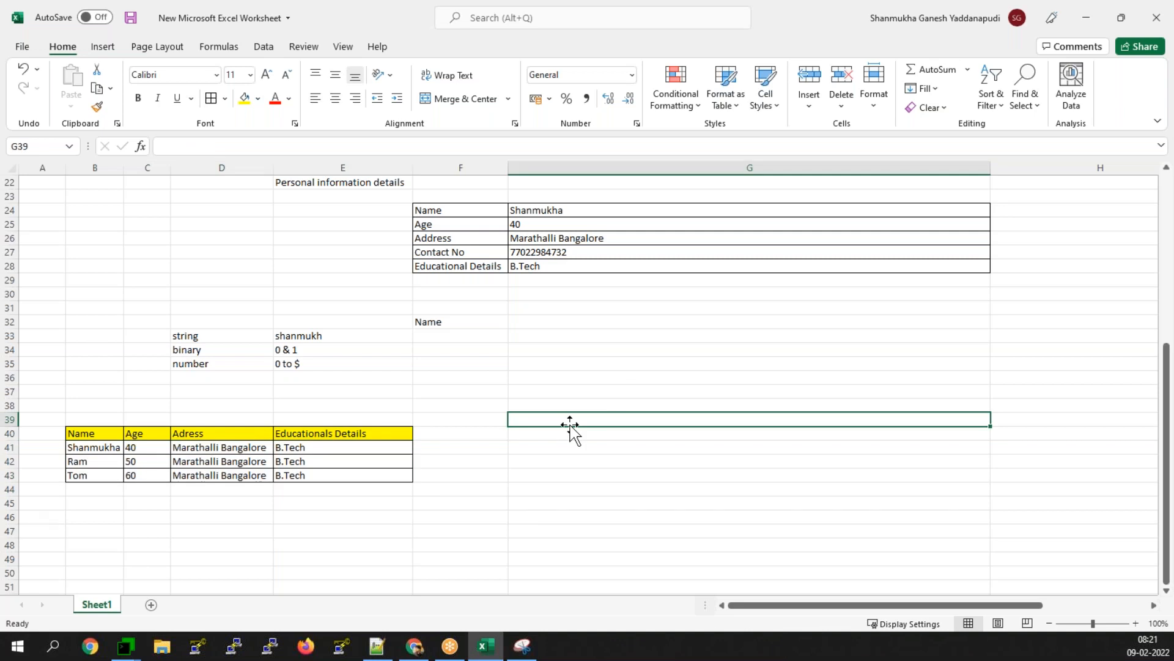
Enter the labels "Name" and "Age" in cells B49 and B50, with a sample first name in C49 and 40 in C50
scroll(570, 424, "down", 3)
left_click(91, 433)
type("Name")
key("Tab")
type("Ganesh")
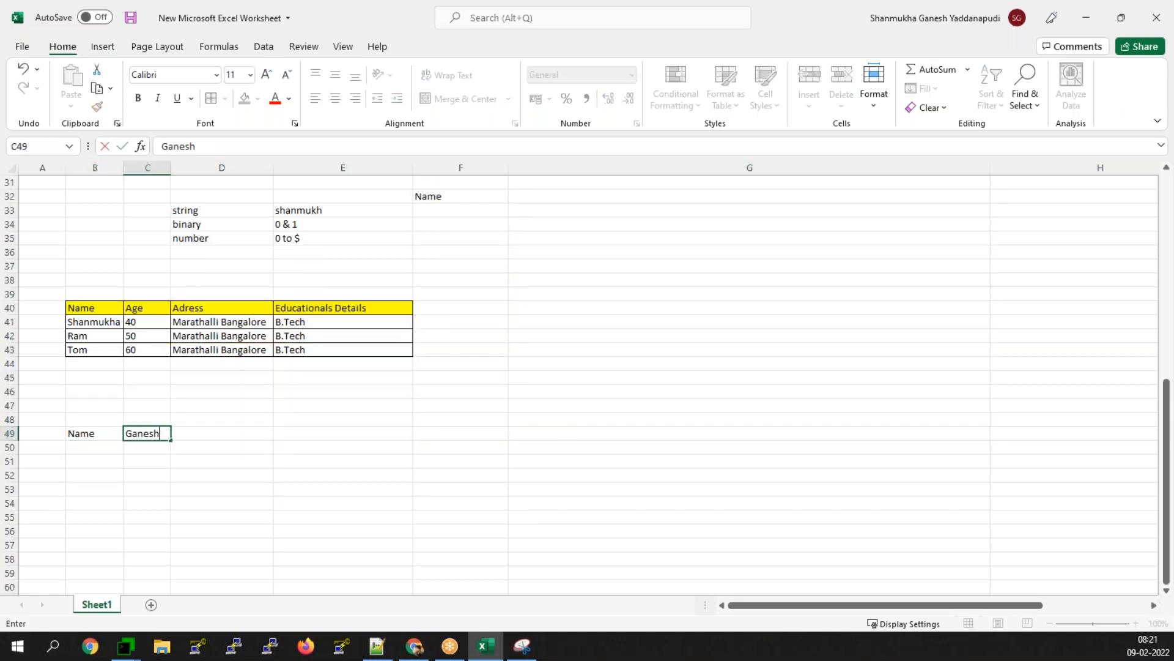
left_click(91, 446)
type("Age")
key("Tab")
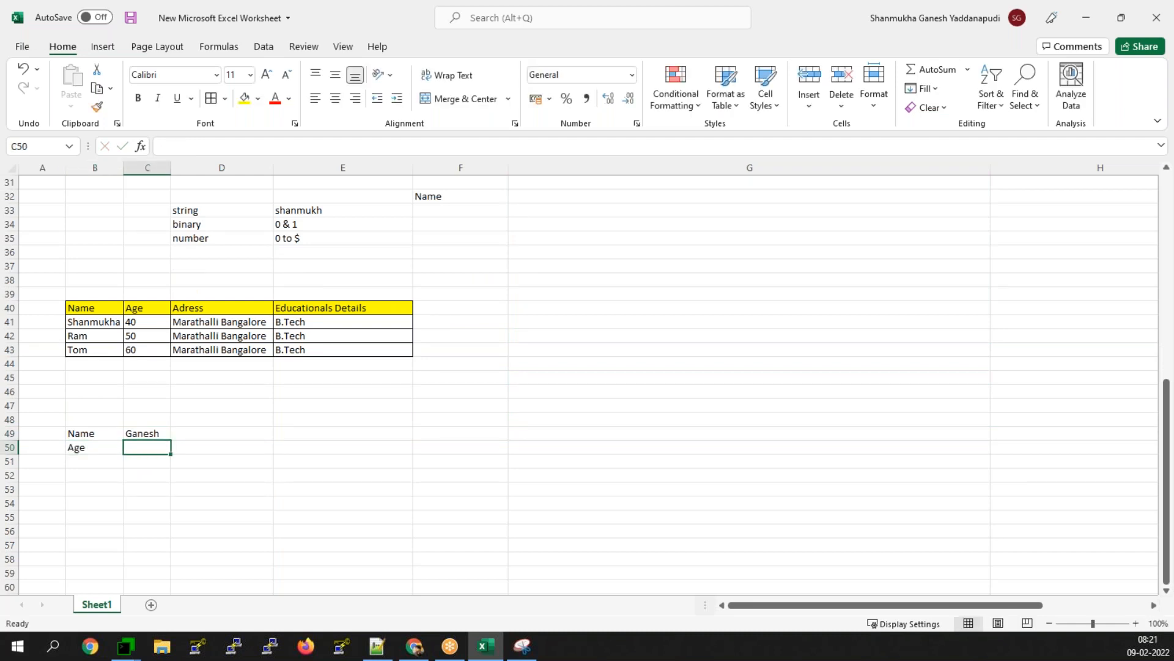
type("40")
key("Return")
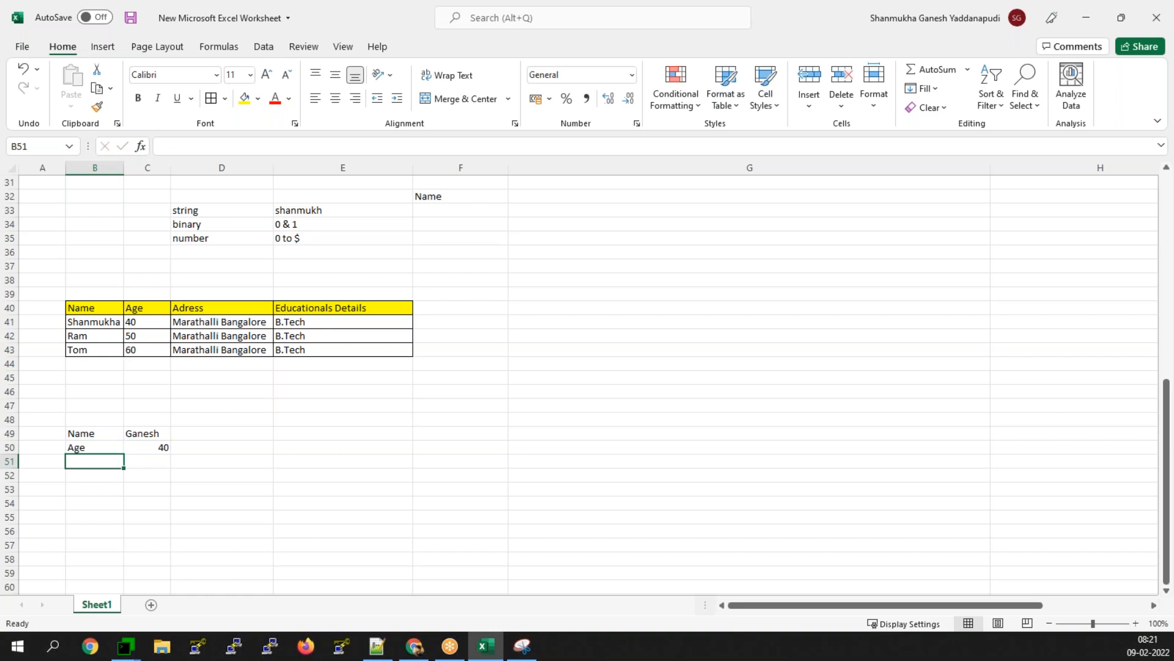
Enter the label "Eductional" in cell B51 with the value "B.Tech" beside it in C51
type("Eductionsal")
key("BackSpace")
key("BackSpace")
key("BackSpace")
type("al")
key("Tab")
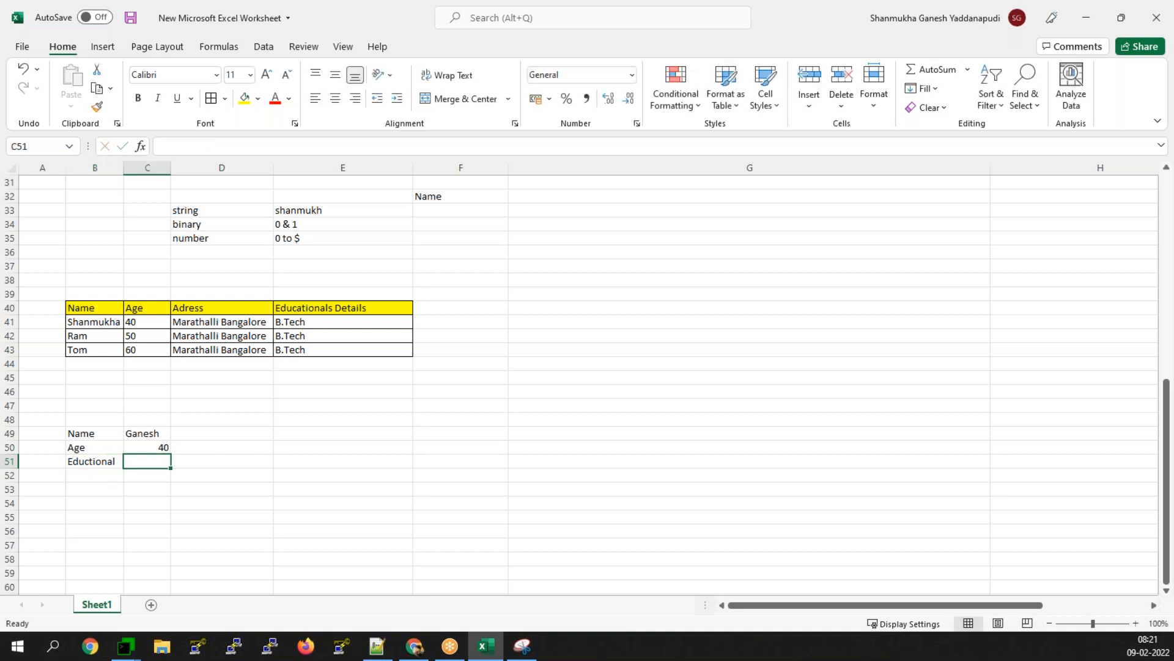
type("B.Tech")
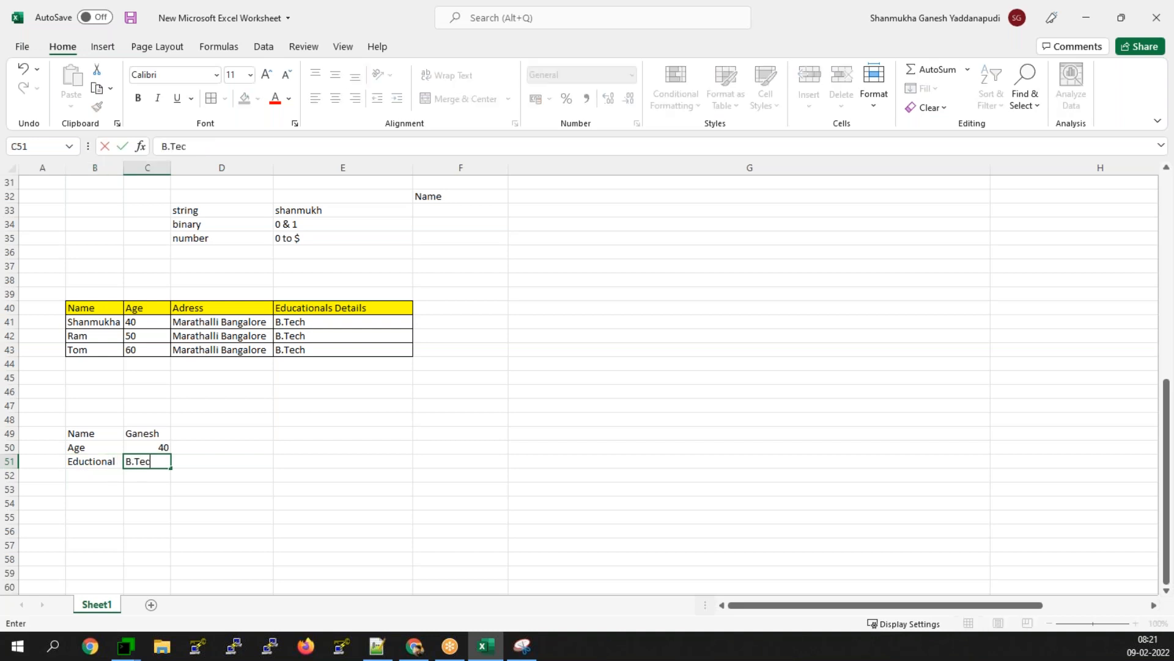
left_click(80, 433)
left_click(160, 433)
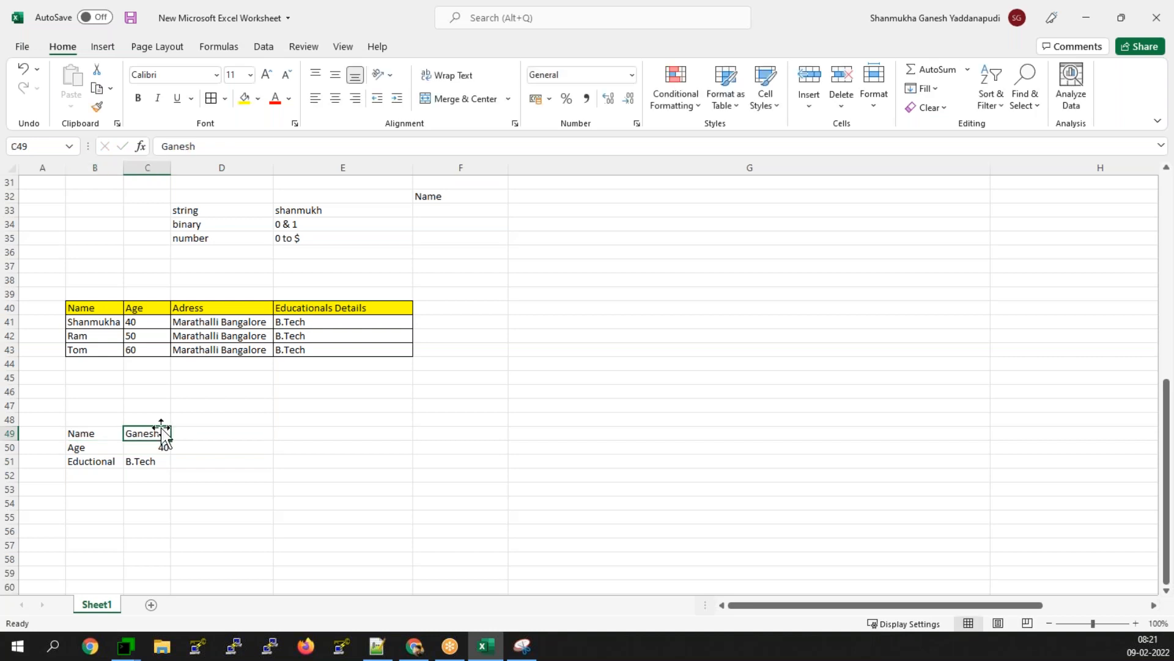
left_click(92, 460)
left_click(160, 450)
left_click(93, 461)
left_click(158, 461)
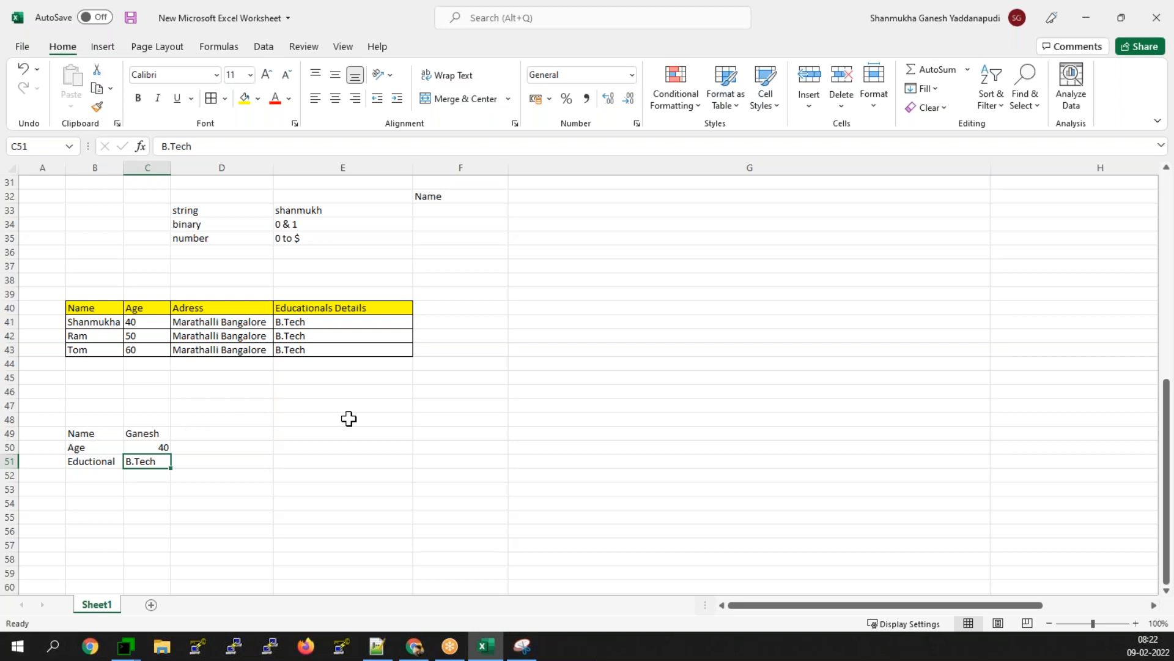
Copy the word "Atomicity" from the Acid text in cell G16 into cell F50
scroll(349, 418, "up", 7)
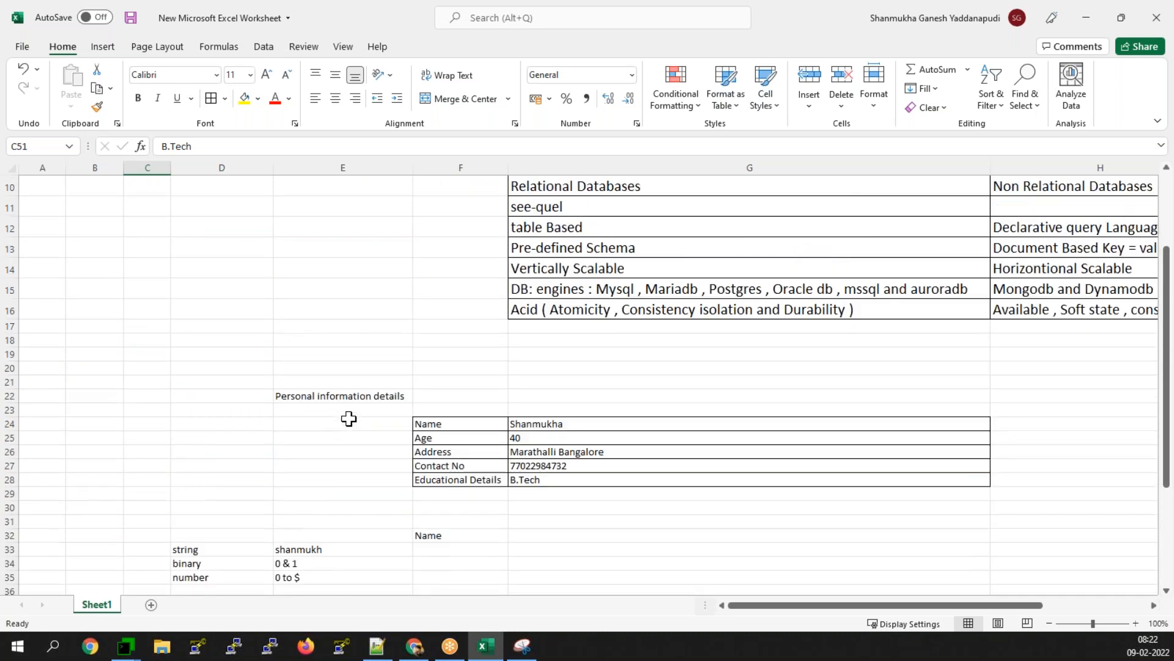
left_click(566, 311)
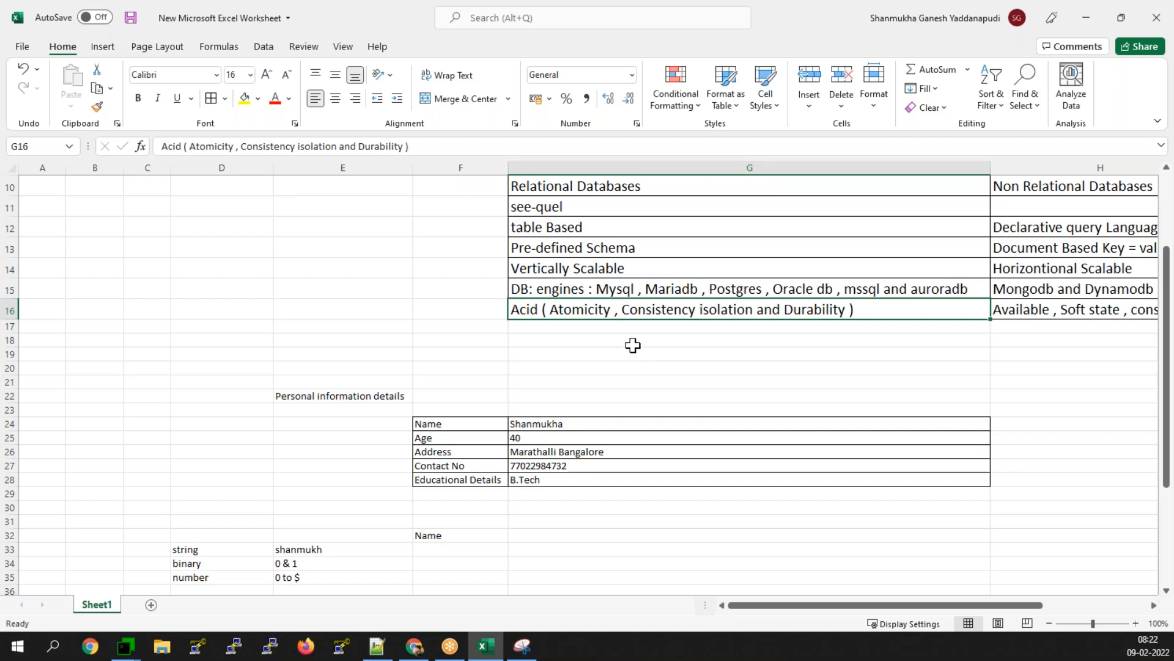
double_click(581, 310)
left_click_drag(610, 310, 553, 308)
key("ctrl+c")
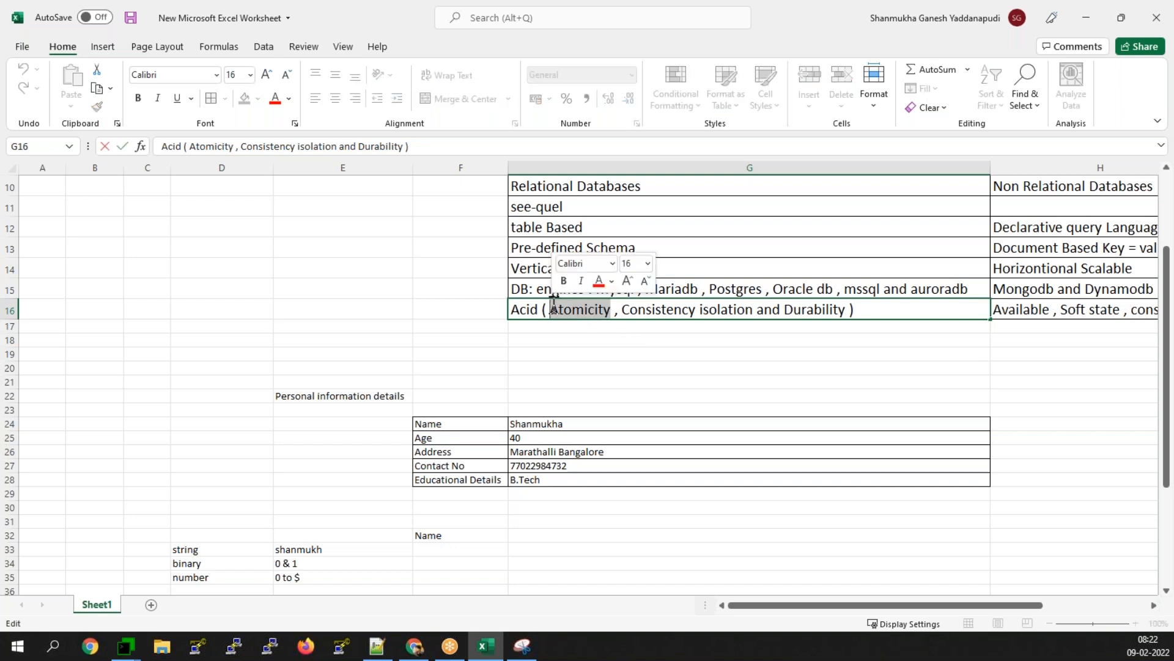
scroll(512, 372, "down", 4)
left_click(475, 451)
scroll(354, 551, "down", 1)
scroll(362, 542, "down", 2)
left_click(453, 447)
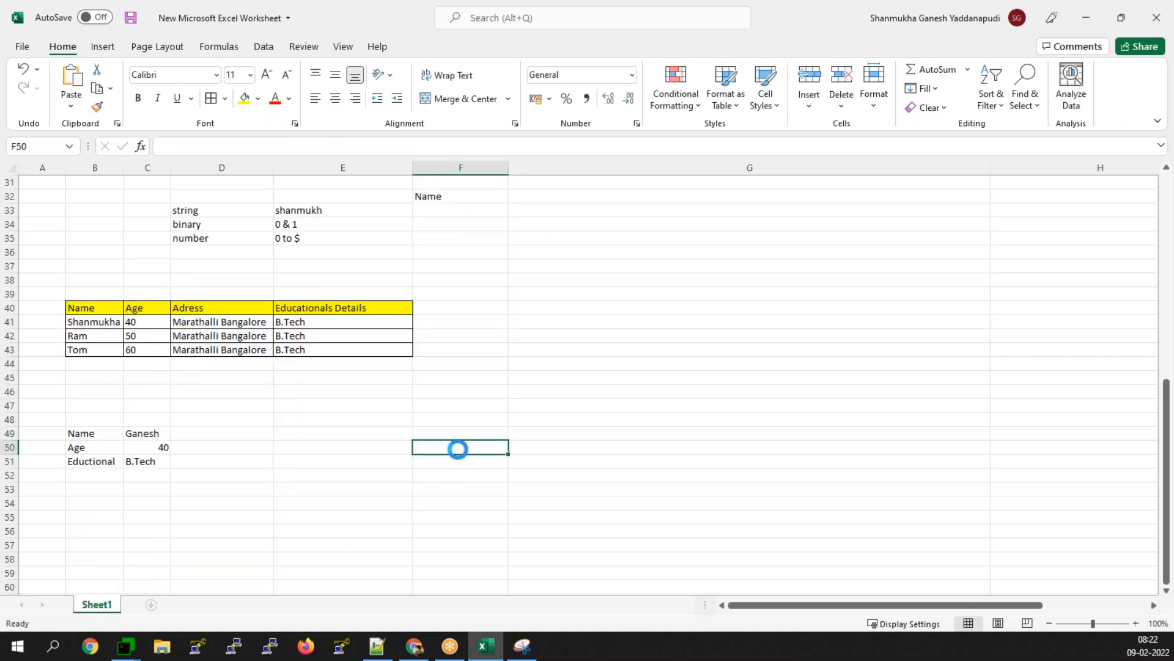
key("ctrl+v")
Enter "Create , insert , update and Delete" in cell G50 beside the Atomicity label
left_click(630, 451)
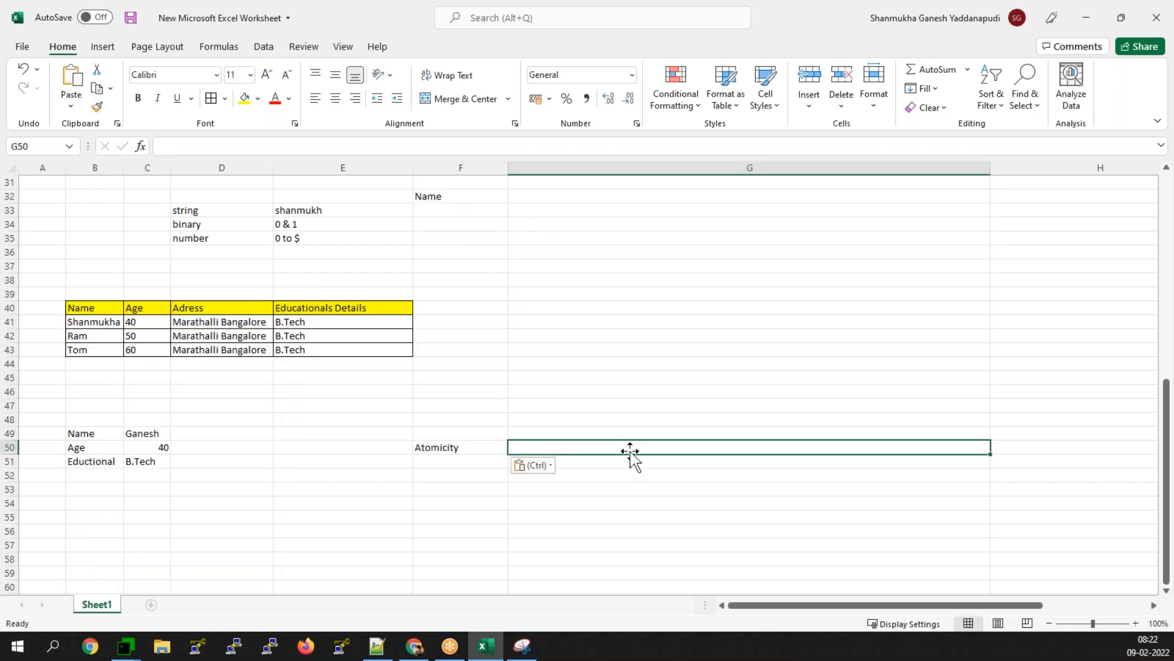
type("Create , insert , upda")
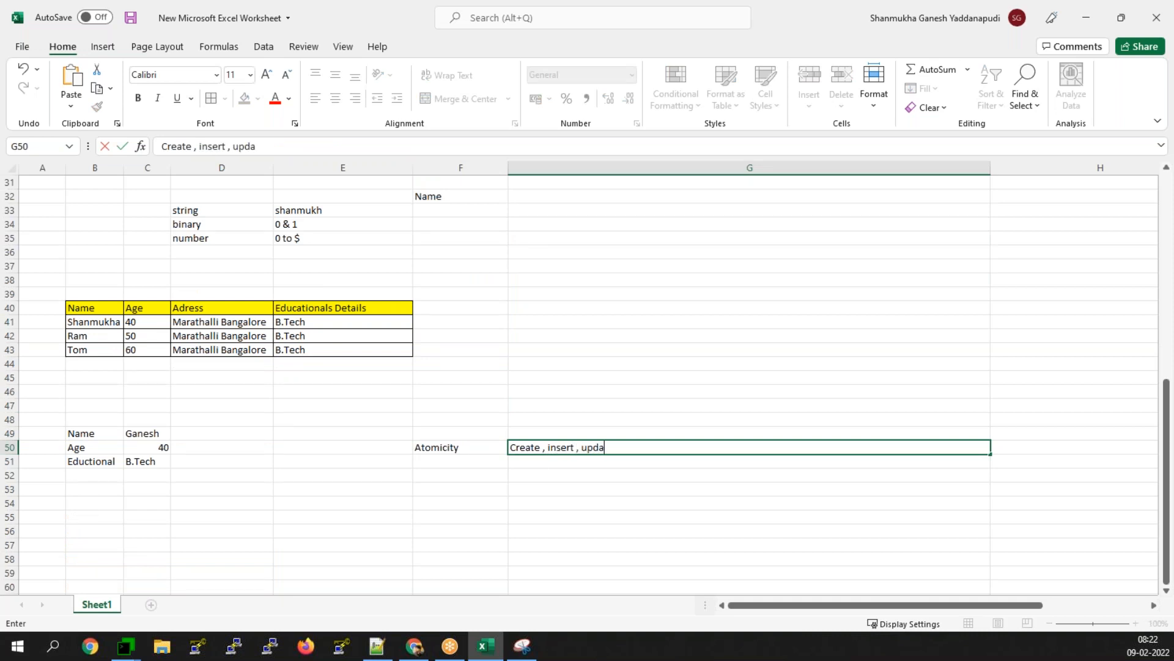
type("te and Delete")
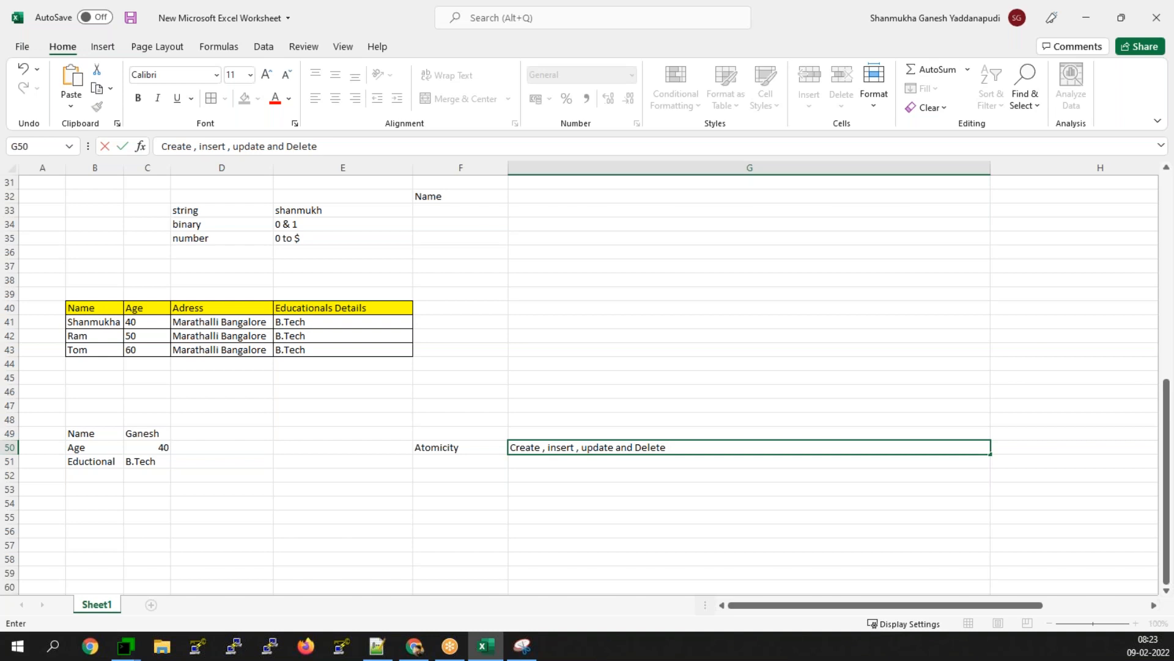
Enter "CRUD -- Create READ UPDATE and DELETE" in cell G52
left_click(594, 475)
type("C")
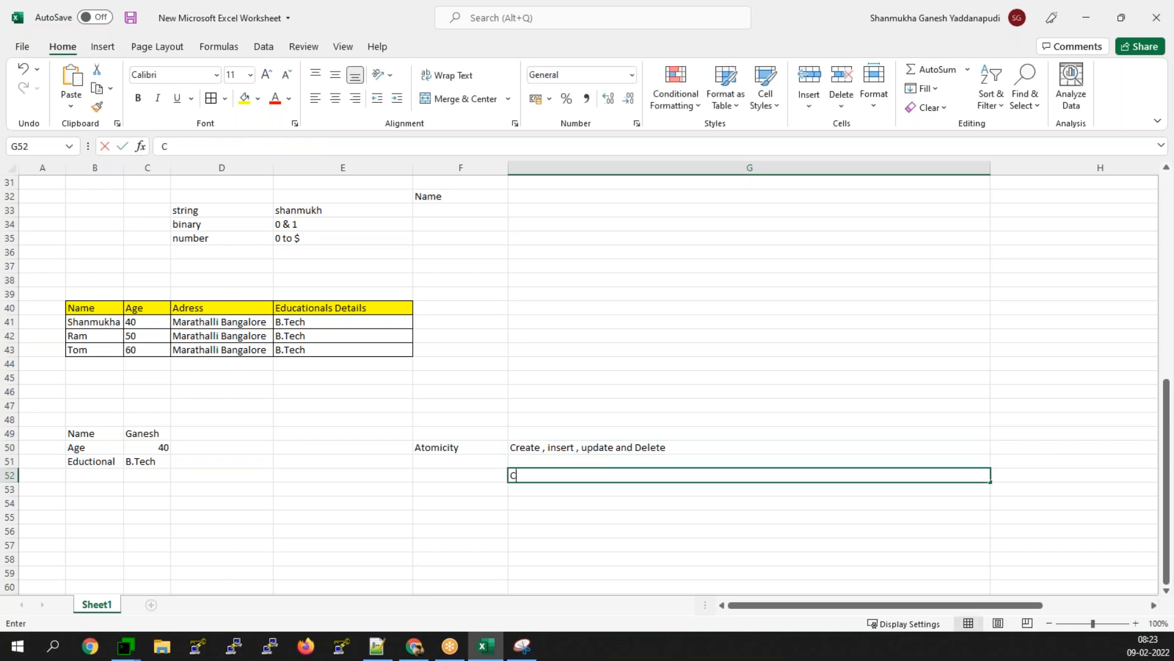
type("RUD -- Creae")
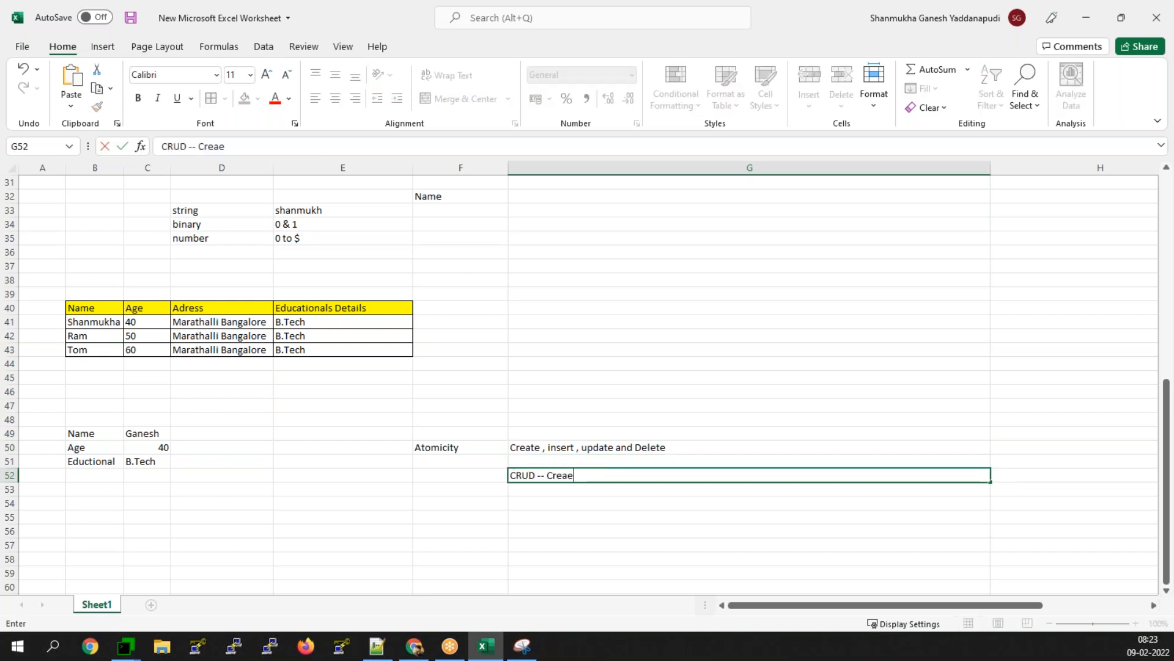
key("BackSpace")
type("te READ")
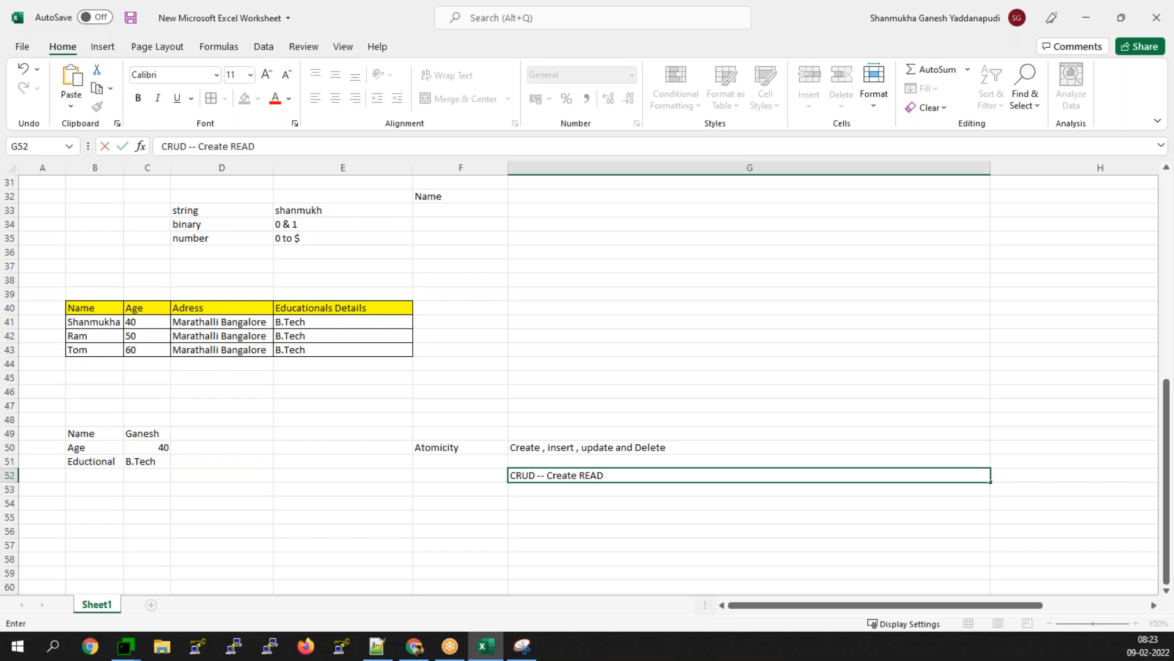
type(" UPDATE amd")
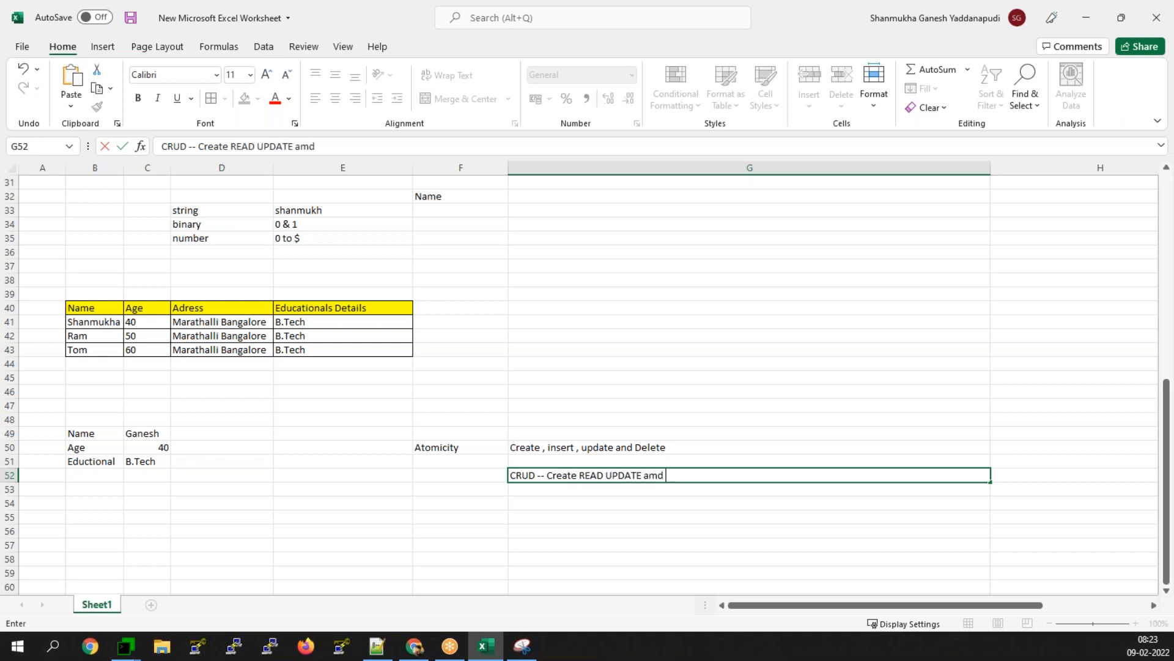
key("BackSpace")
key("BackSpace")
key("BackSpace")
type("and DET")
type("A")
key("BackSpace")
key("BackSpace")
type("LETE")
scroll(587, 379, "up", 3)
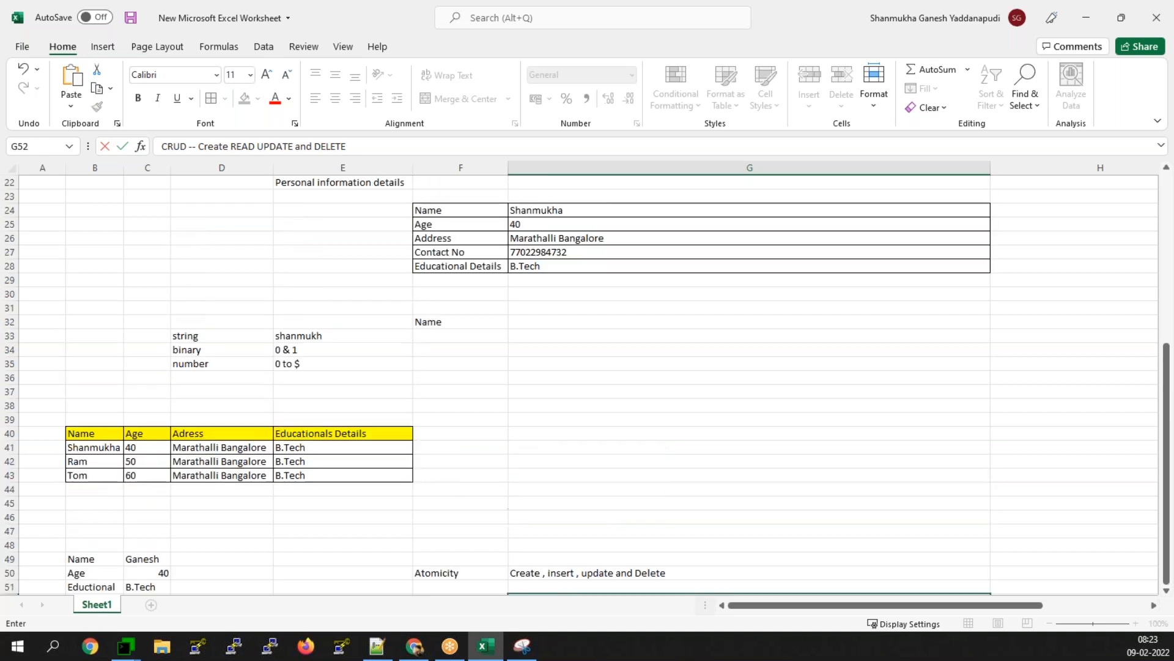
scroll(587, 379, "up", 3)
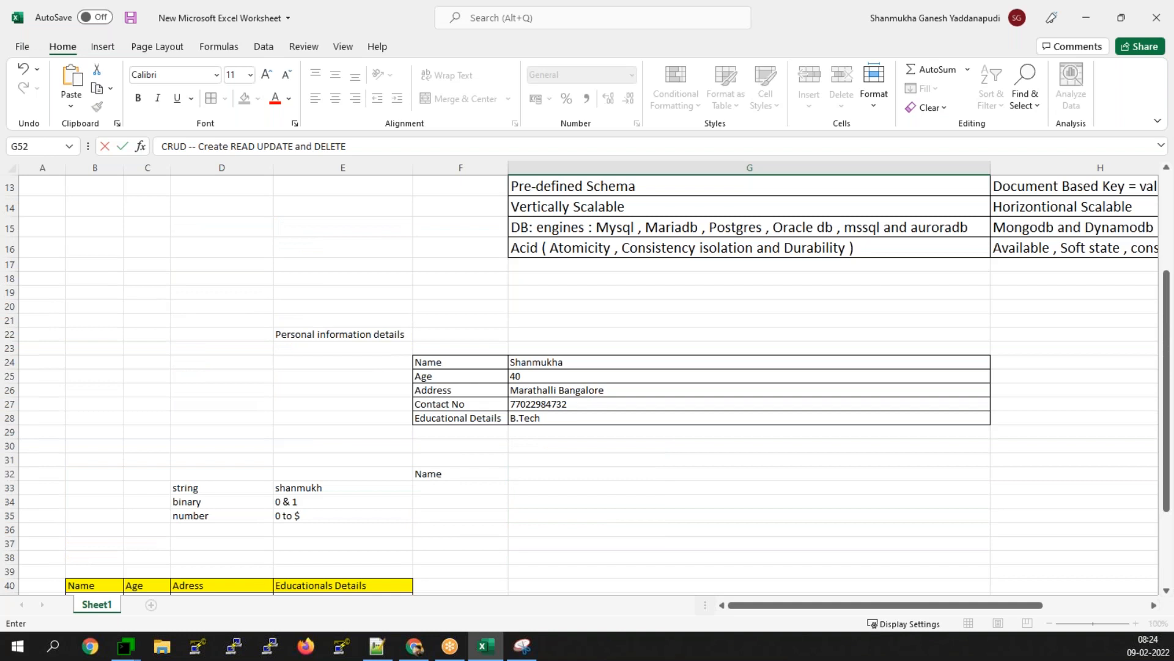
scroll(591, 471, "down", 4)
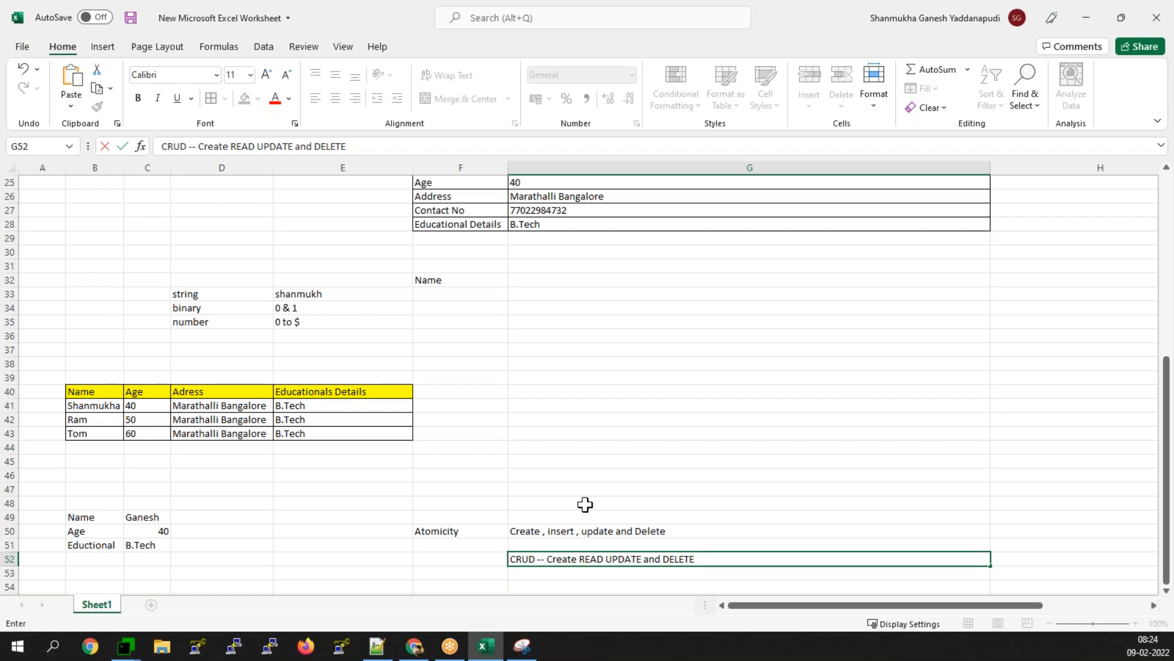
scroll(585, 504, "up", 3)
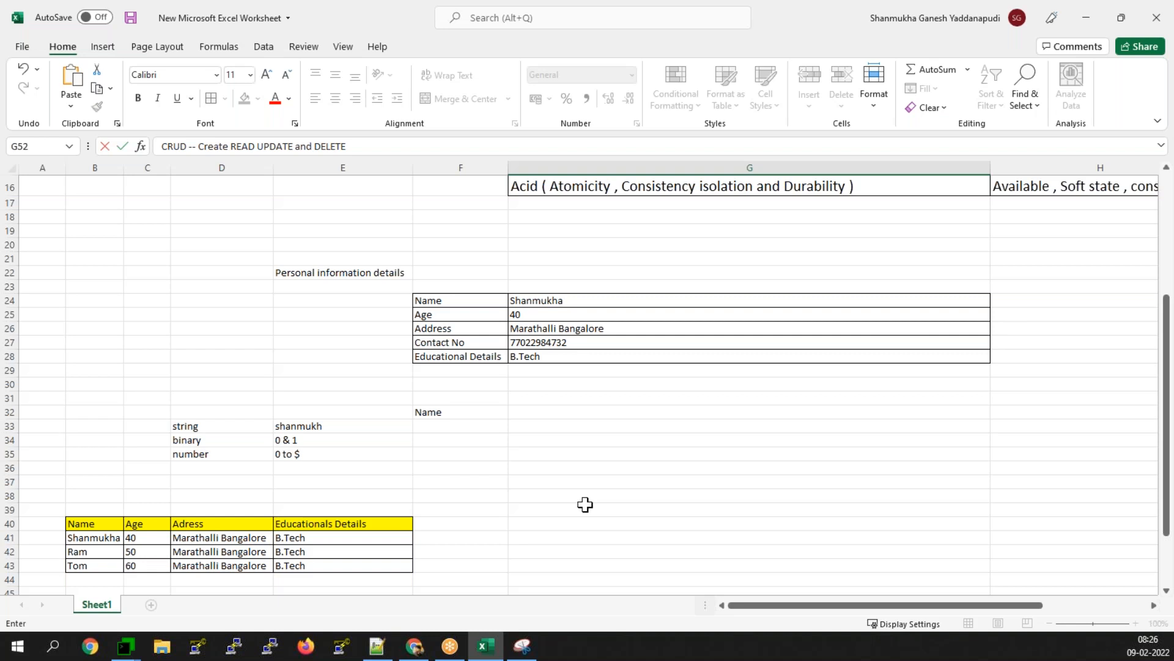
Enter "MYSQL" in cell B55 and "POSTGRESQL" in cell B56 below the name, age and education block
scroll(250, 537, "down", 1)
scroll(251, 537, "down", 4)
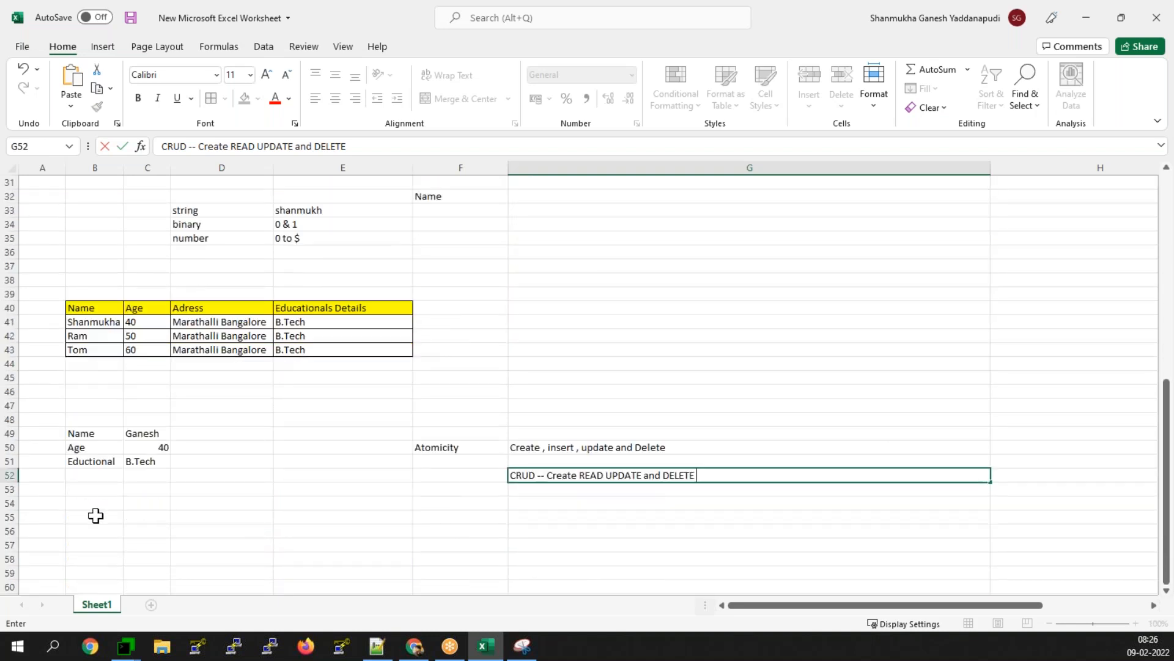
left_click(95, 515)
type("MYSQL")
key("Return")
type("POSTGRESQL")
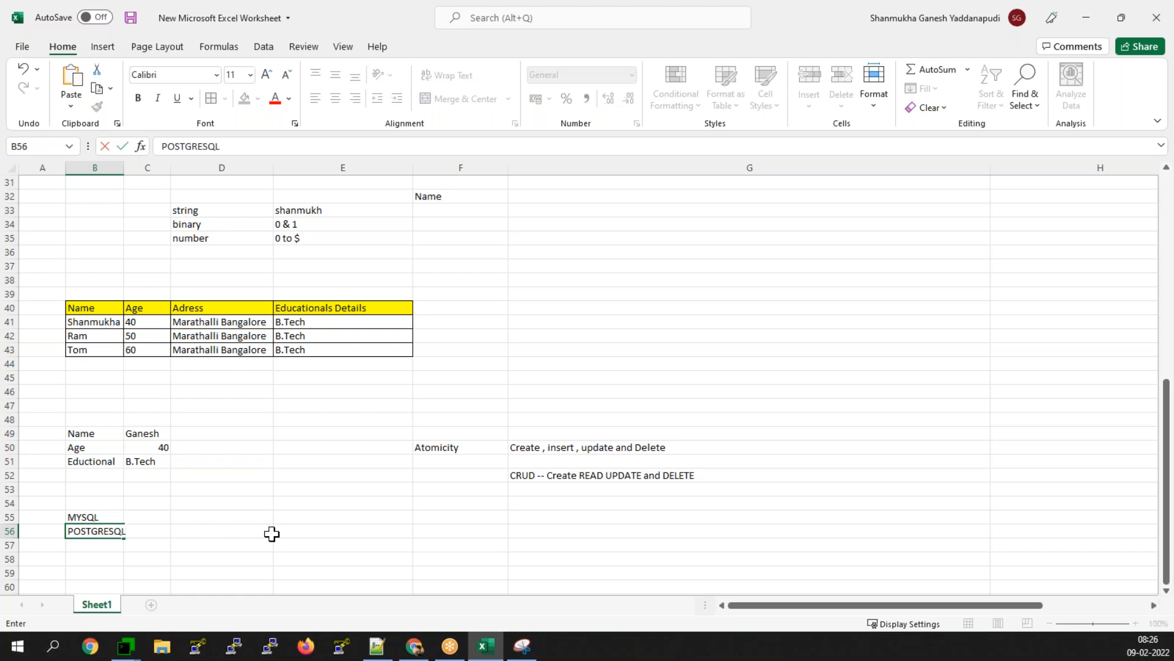
key("Return")
key("Return")
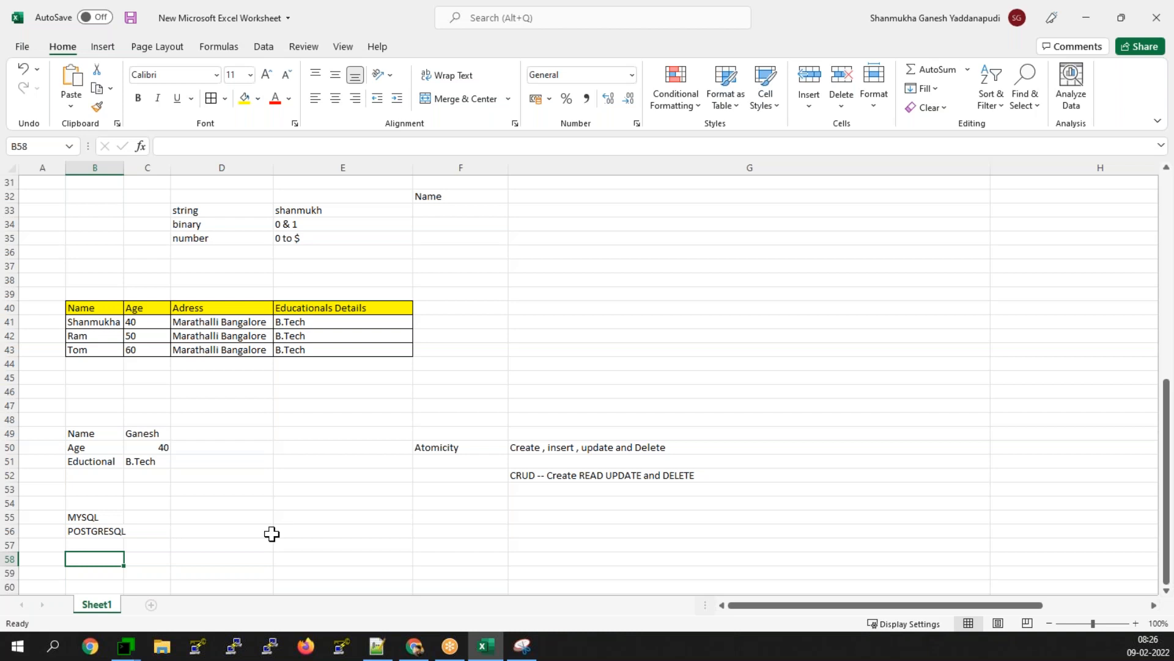
Enter the headings "SQL" in cell E57 and "NOSQL" in cell F57 below the CRUD notes
scroll(272, 534, "up", 5)
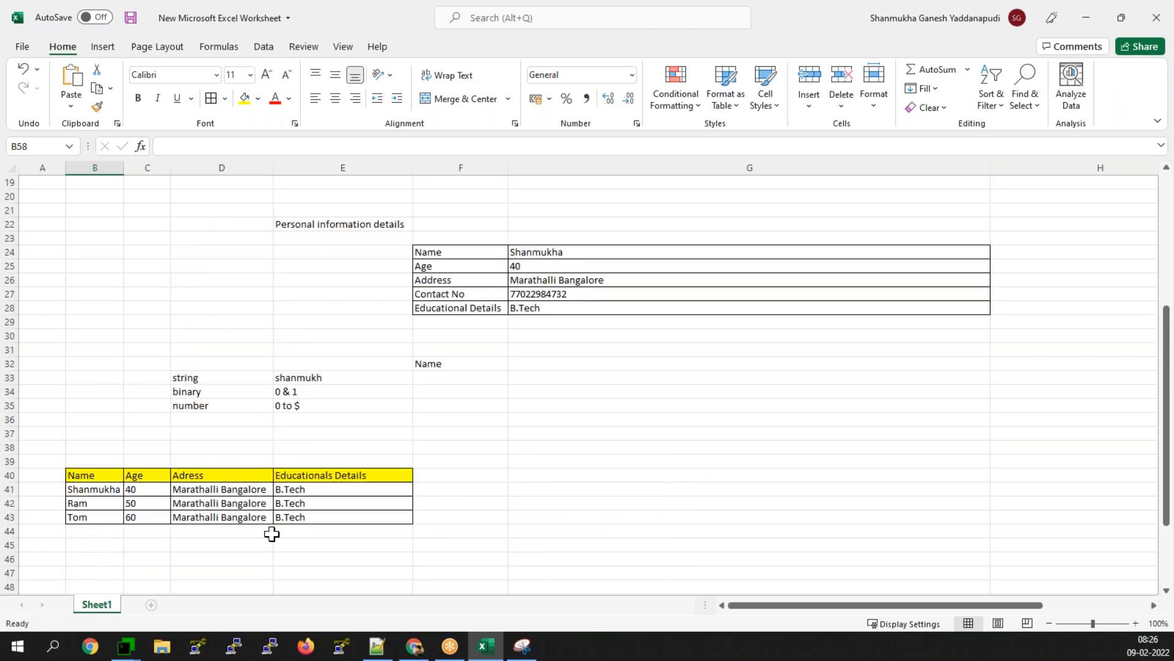
scroll(508, 479, "up", 3)
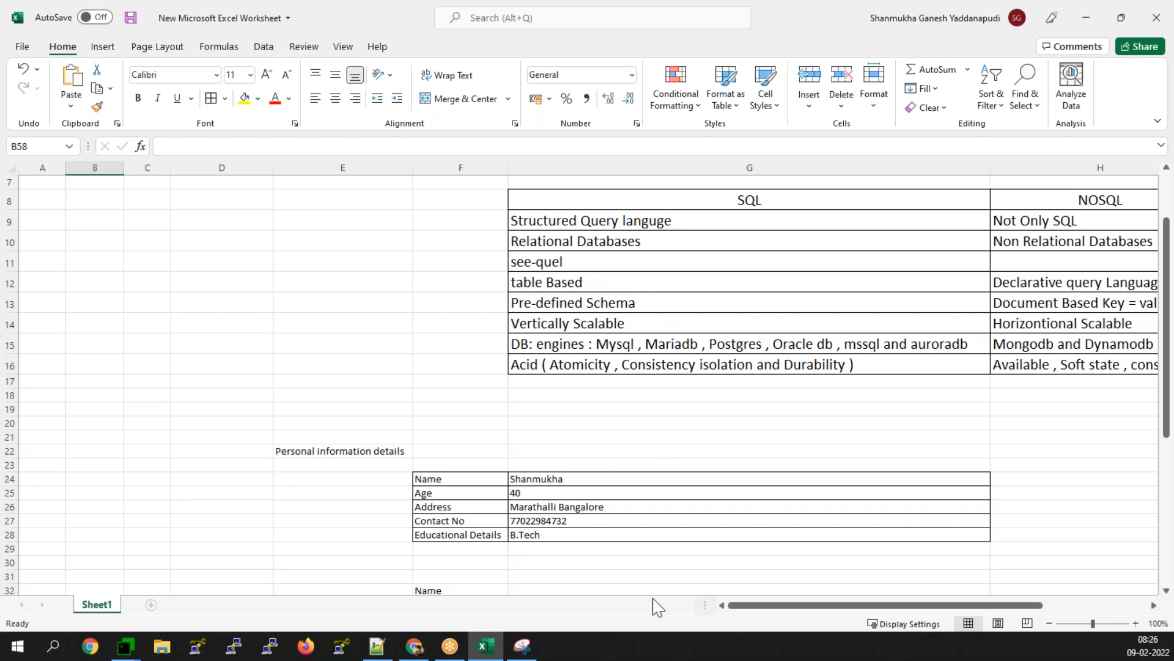
left_click_drag(768, 604, 864, 609)
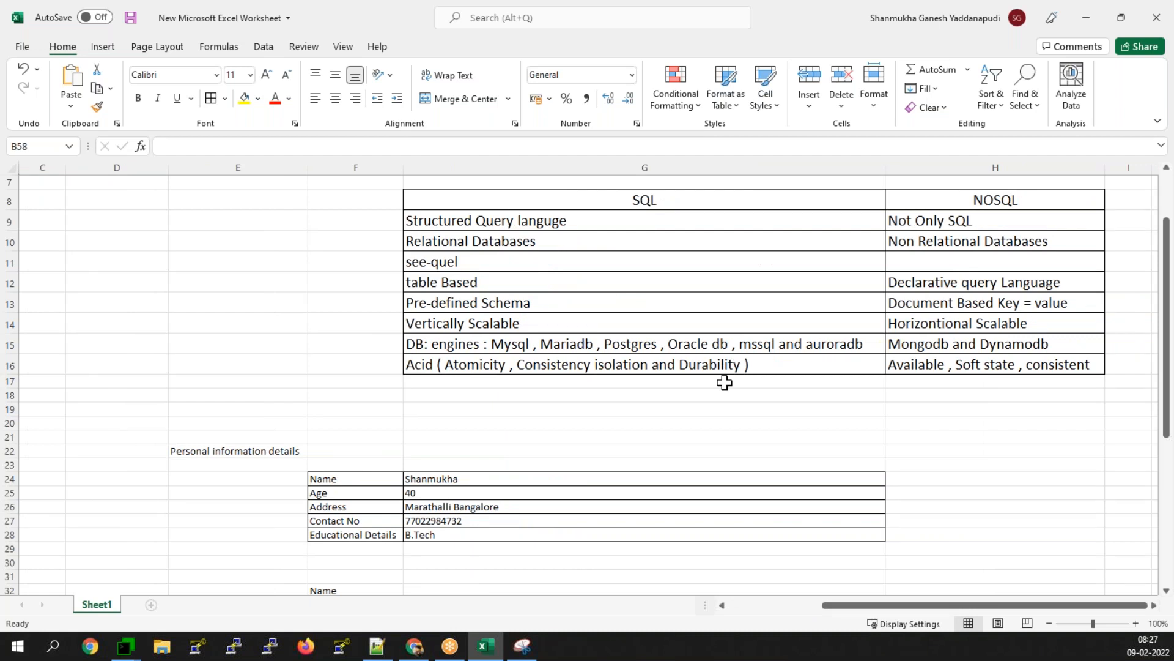
scroll(305, 428, "down", 6)
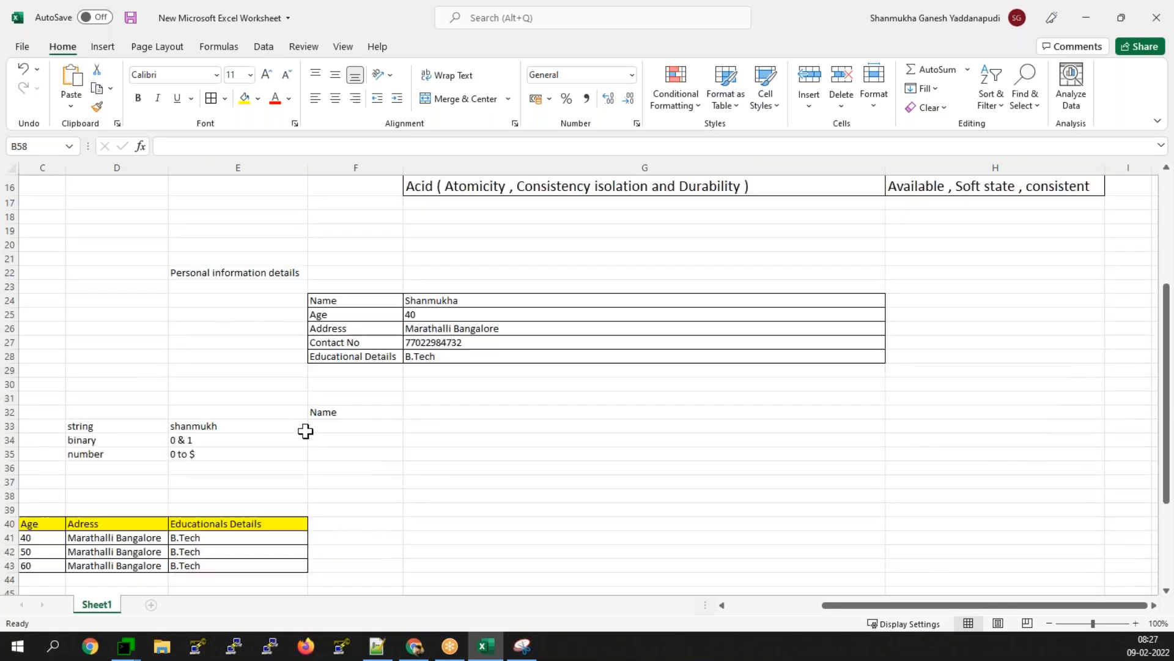
scroll(306, 432, "down", 3)
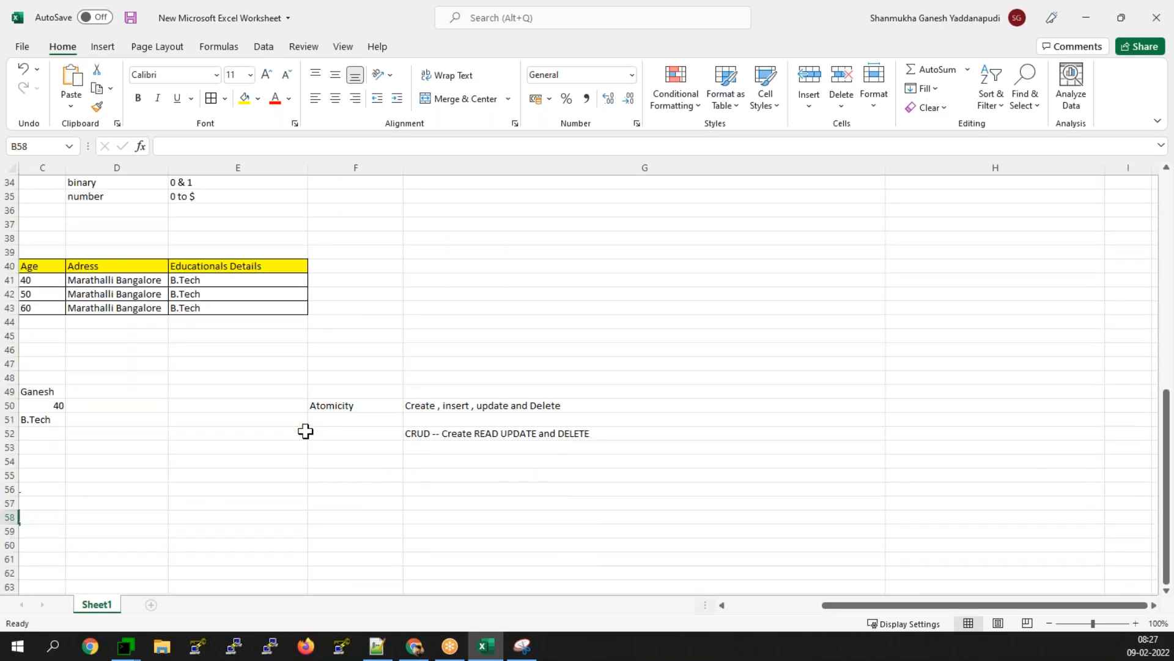
scroll(305, 432, "down", 2)
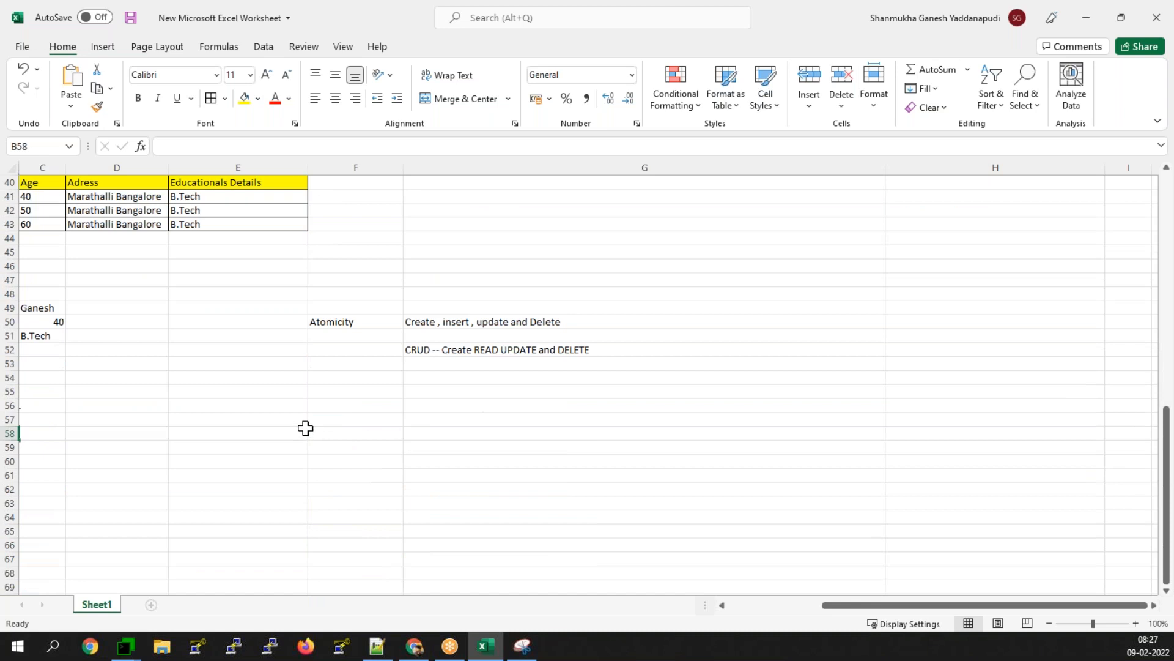
left_click(268, 432)
scroll(268, 433, "down", 1)
left_click(351, 400)
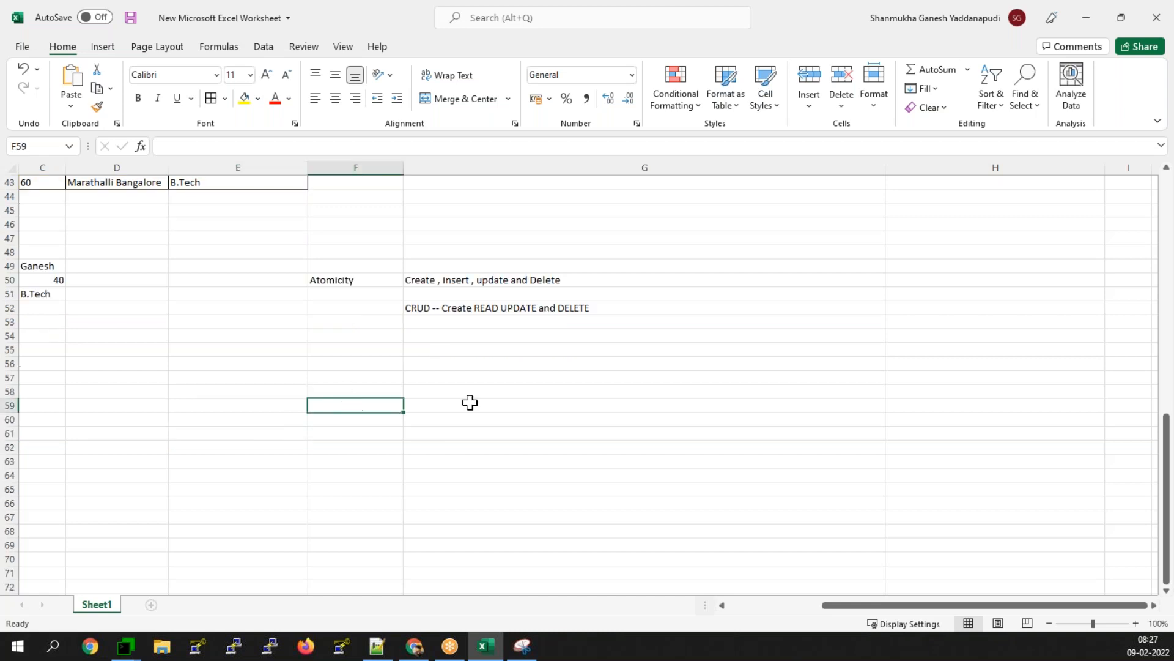
scroll(307, 403, "down", 2)
left_click(190, 296)
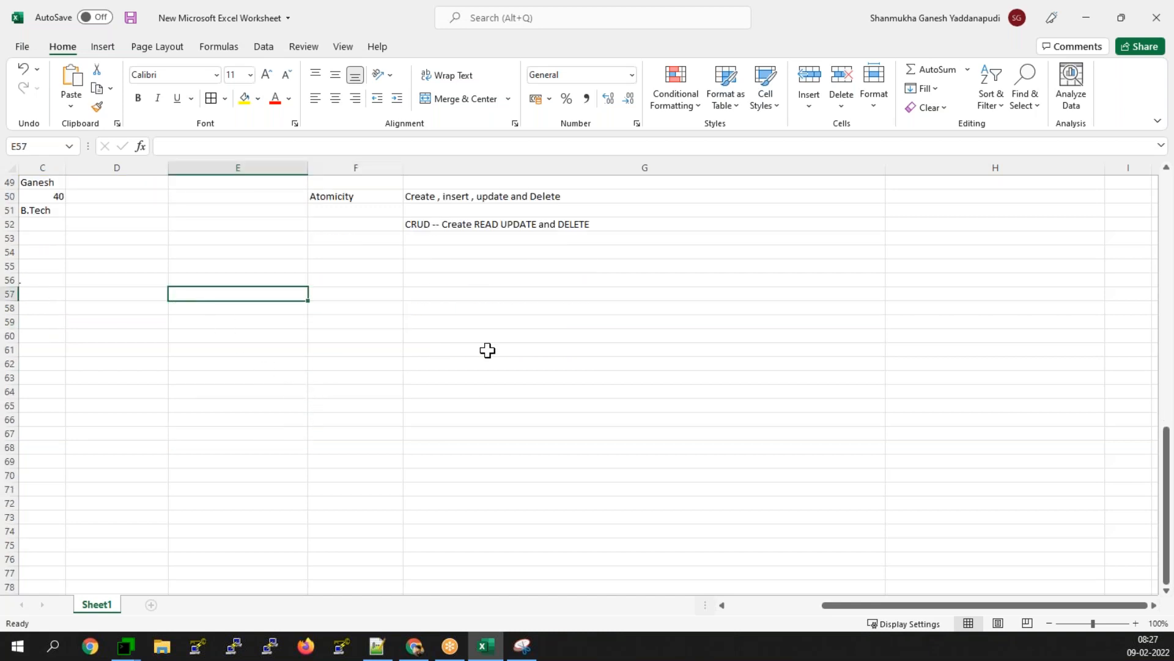
type("SQL")
key("Tab")
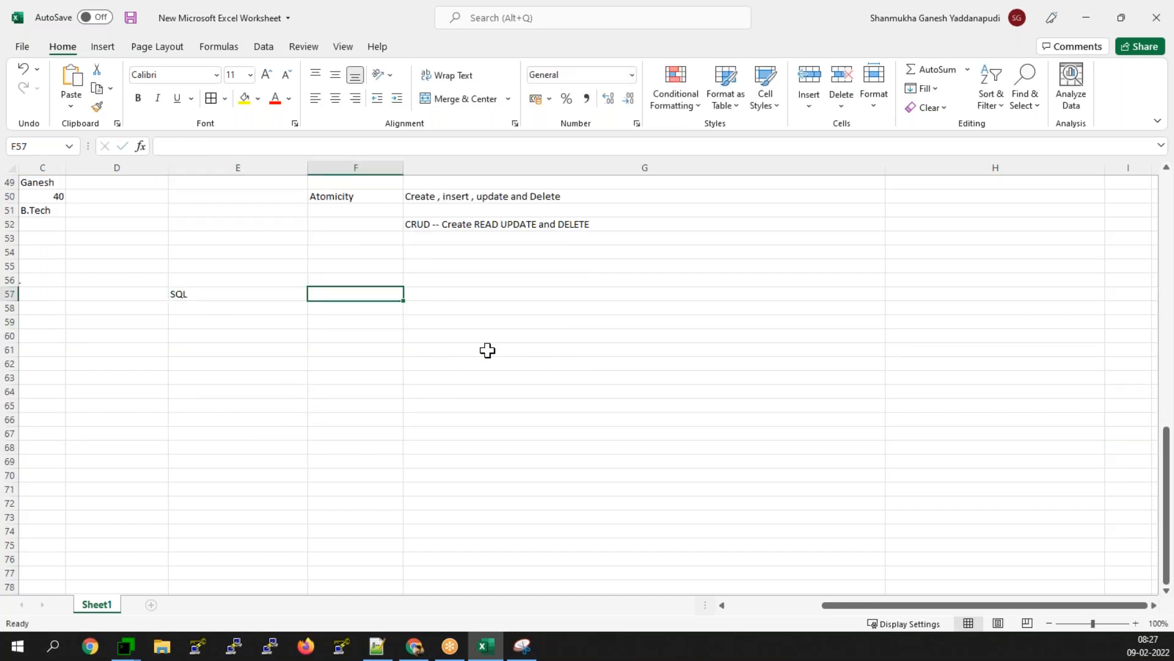
type("NOSQL")
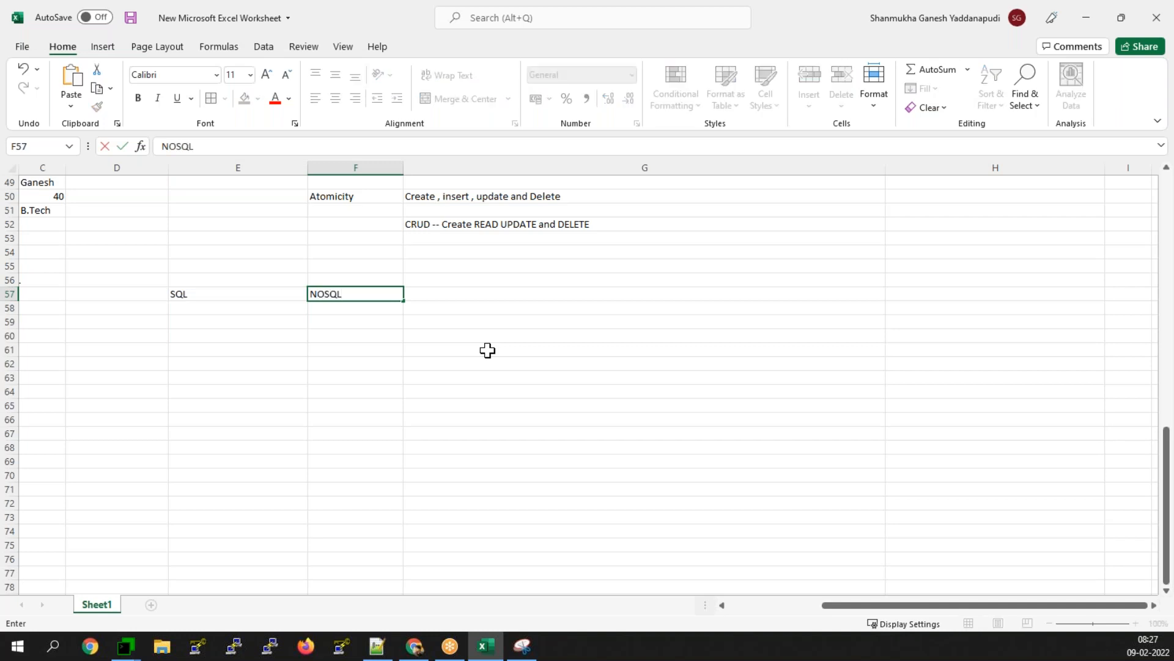
left_click(196, 315)
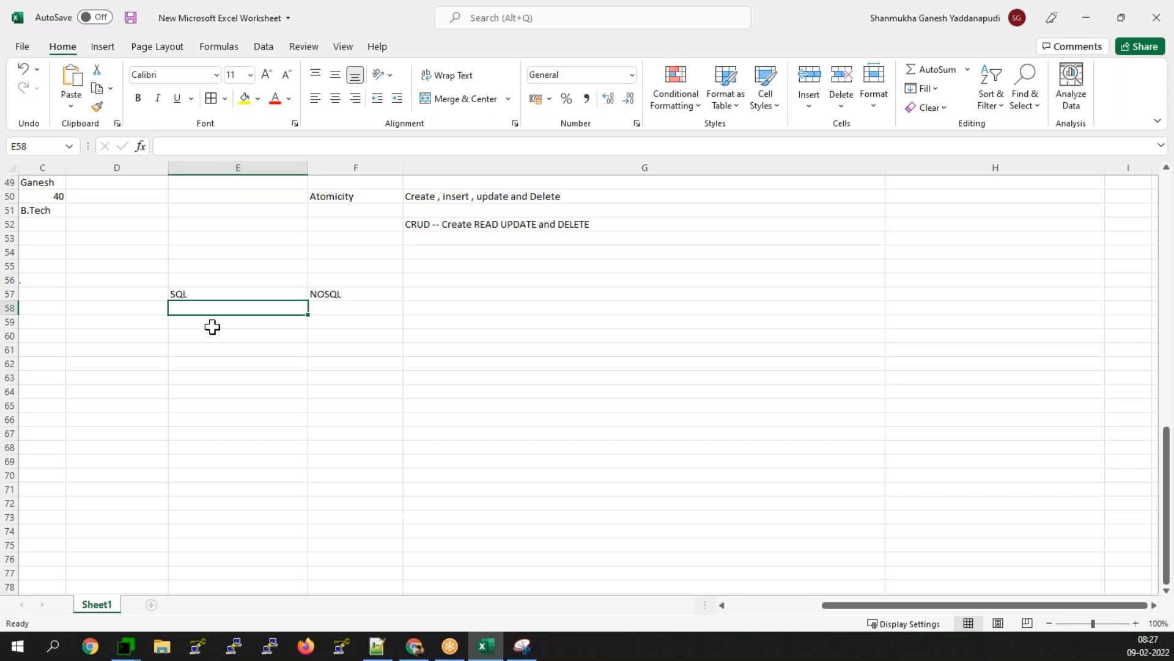
Extend the heading in E57 to "SQL == RDS ( Relational Databases Services )" and fit column E to its text
left_click(197, 295)
left_click(211, 151)
type("== RDS")
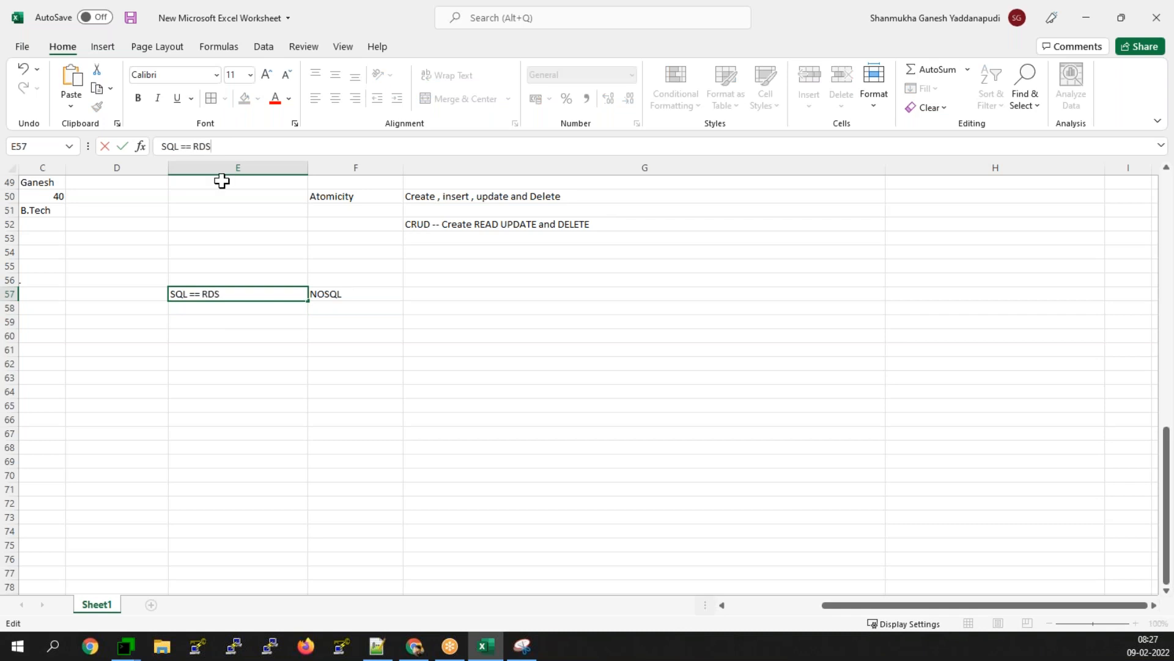
type("( Relational Dat")
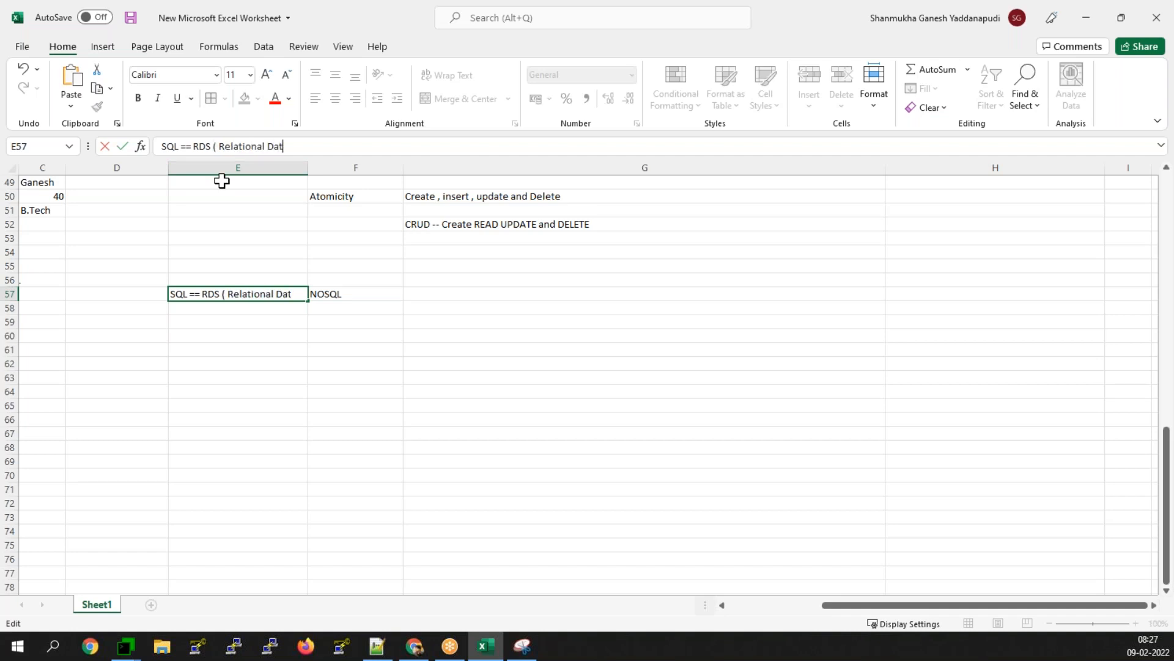
type("abases Server")
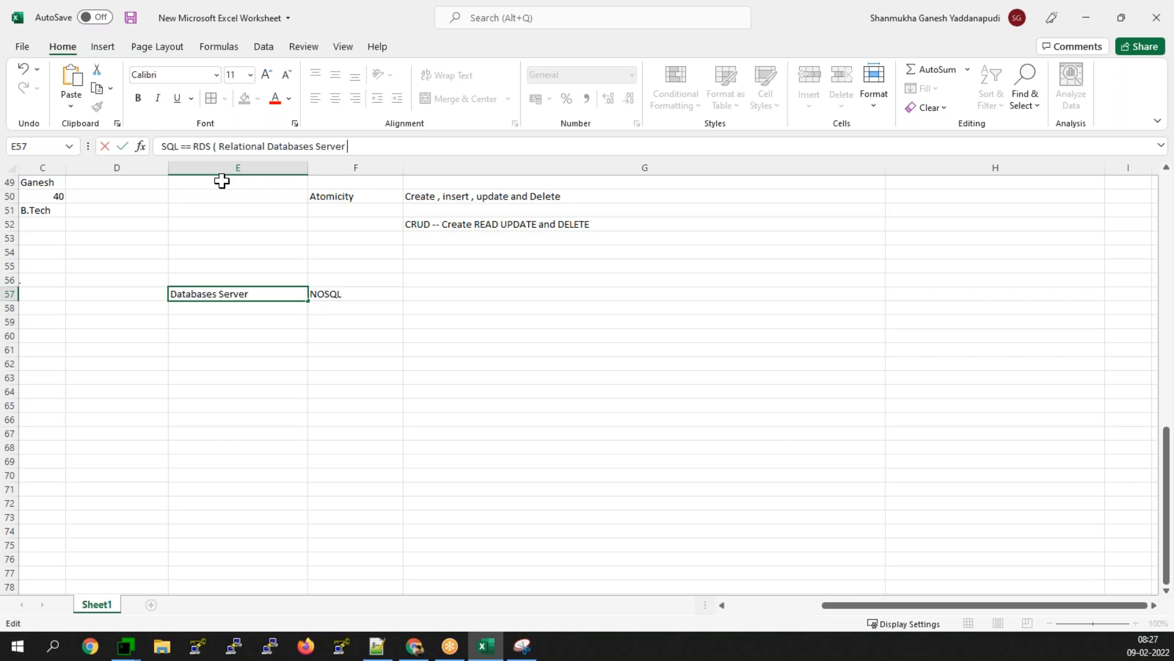
key("BackSpace")
key("BackSpace")
type("ices )")
left_click(293, 168)
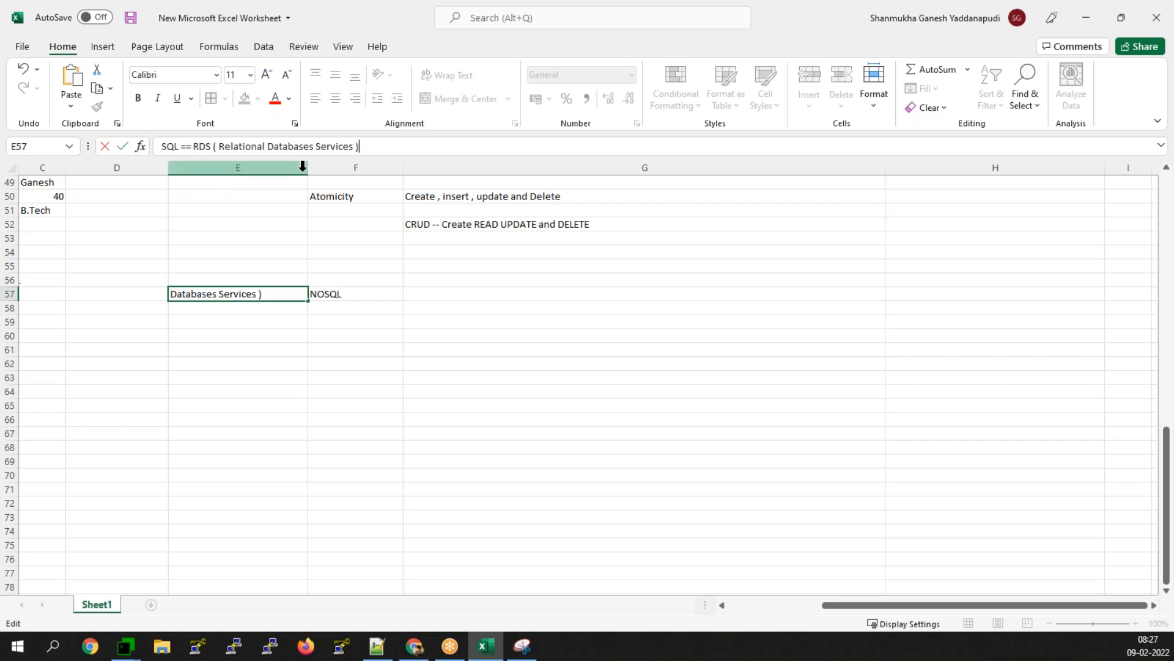
double_click(308, 169)
Extend the heading in F57 to "NOSQL == Non-Relationals Databases" and fit column F to its text
left_click(438, 297)
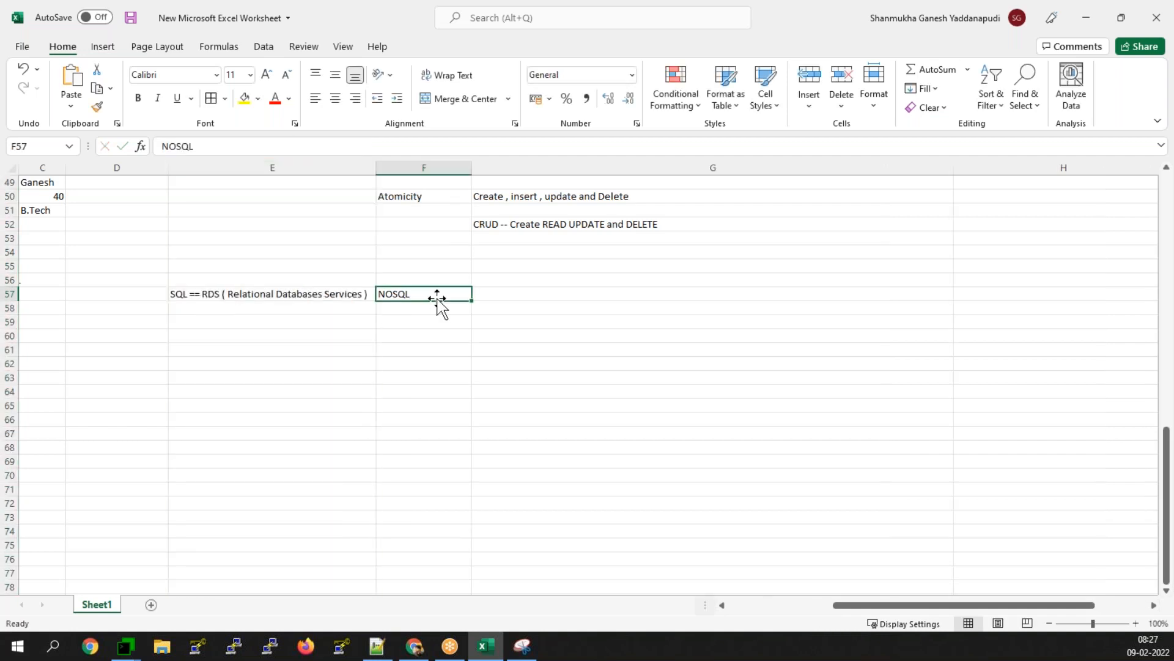
left_click(276, 152)
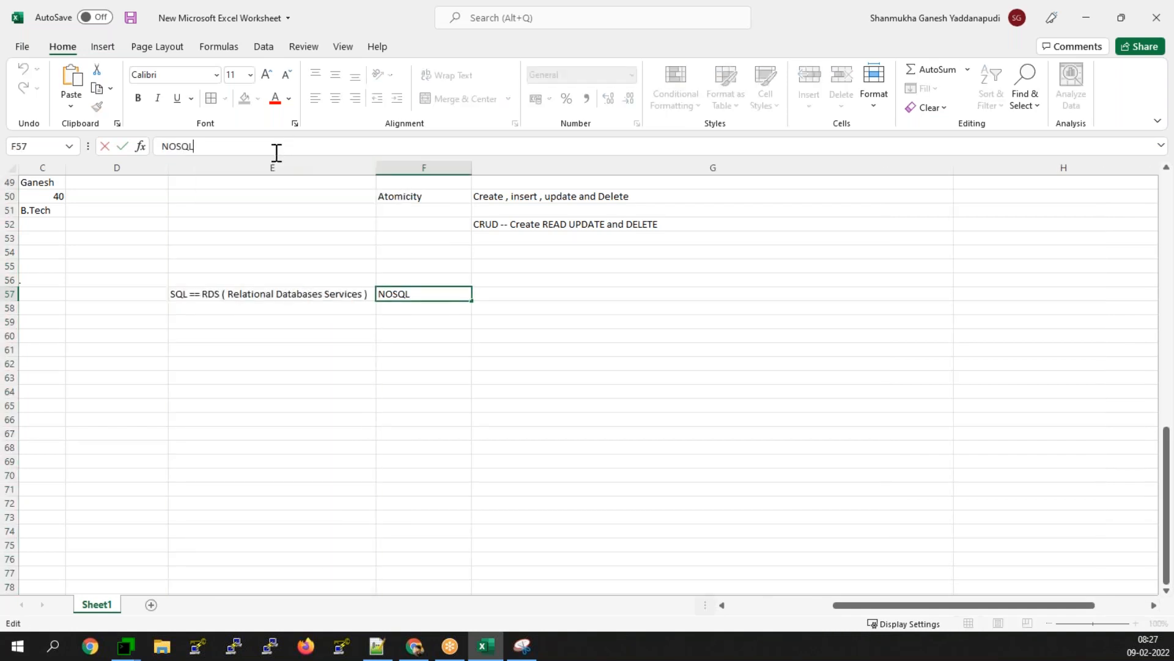
type("== Non-Relato")
key("BackSpace")
type("ionals")
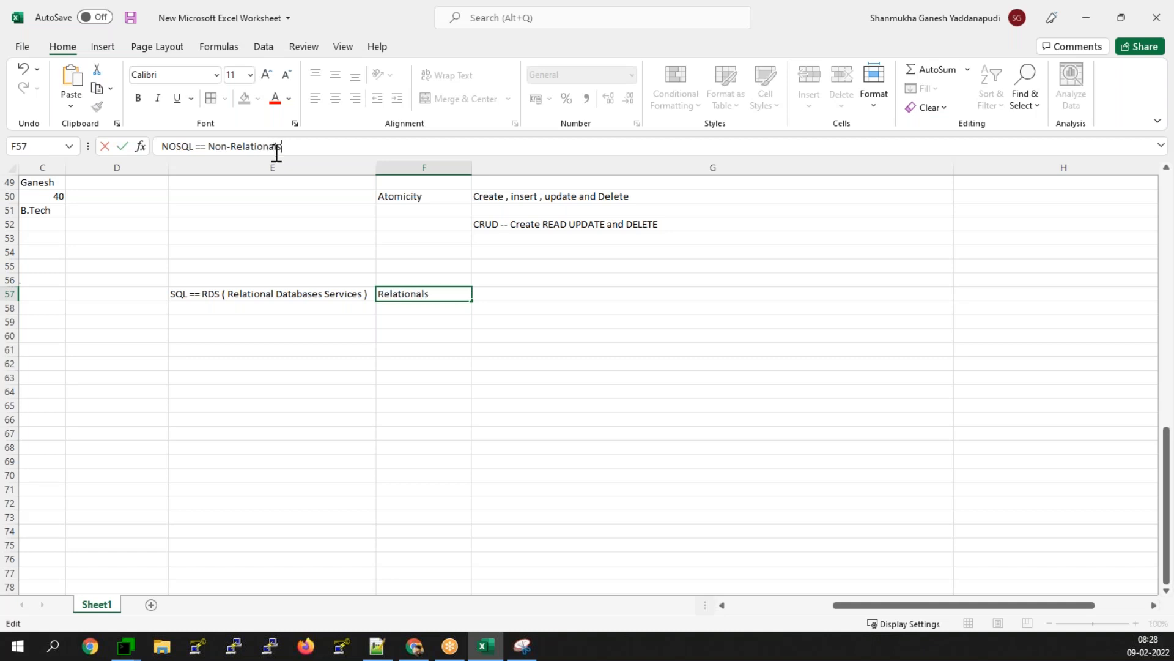
type(" Databases")
left_click(391, 167)
double_click(471, 168)
left_click(488, 404)
Enter the SQL engine list "Mysql , Mariadb , Postgresql , Aurora(AWS)" in cell E59
left_click(191, 334)
left_click(190, 320)
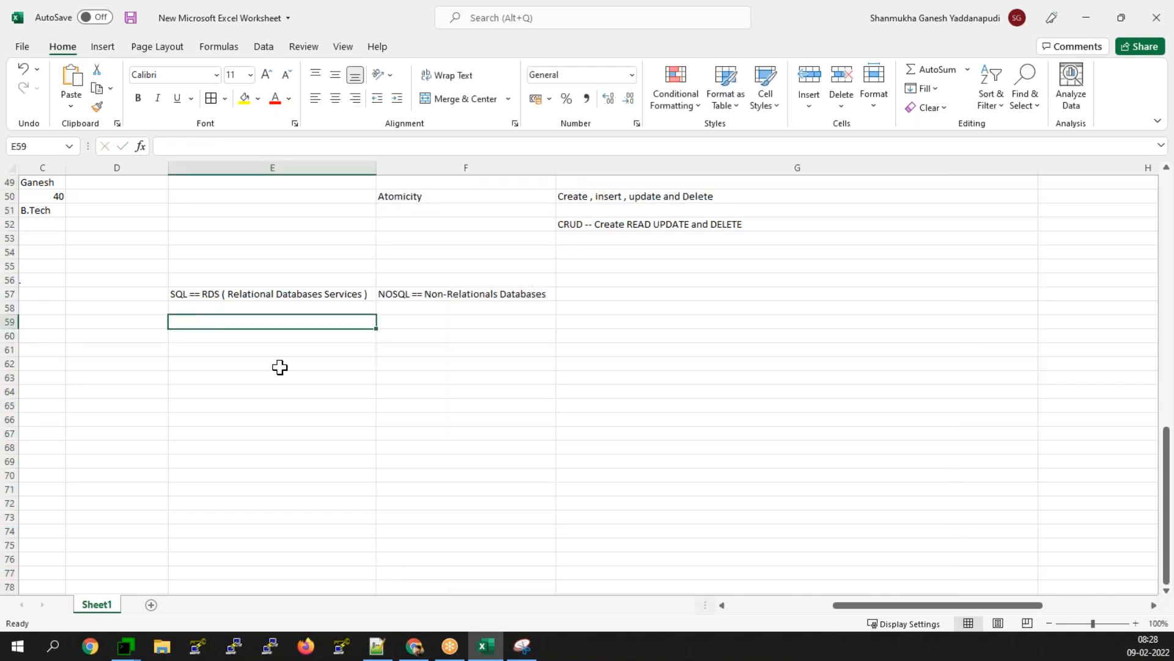
type("Mysql , Mariadb")
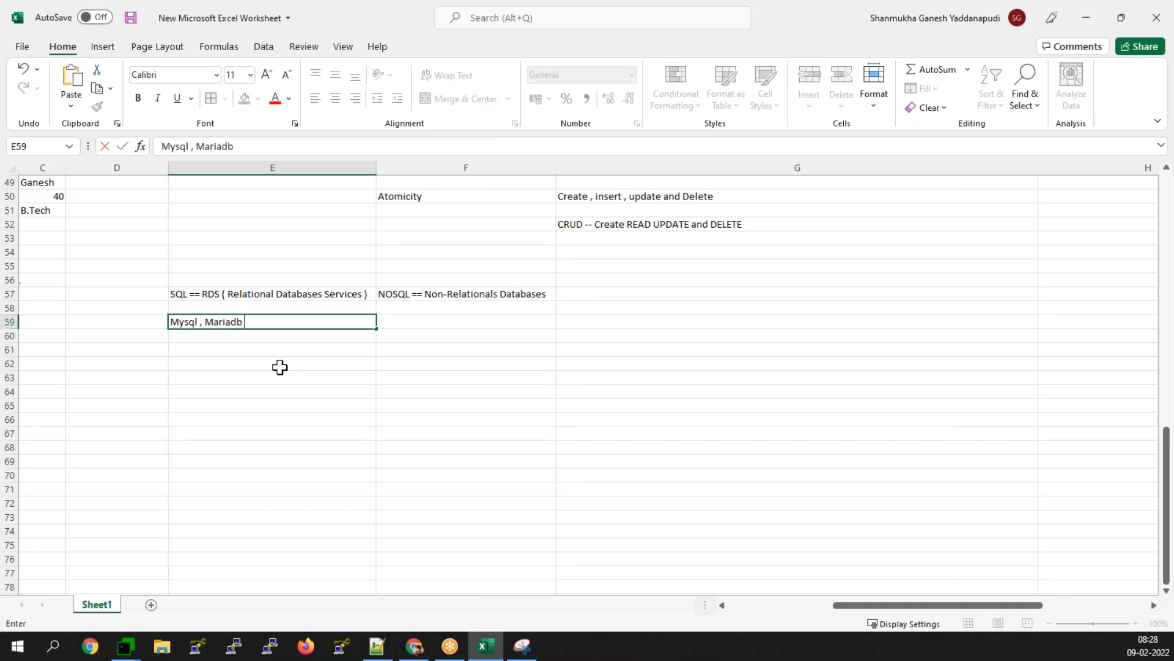
type(" , Postgresql , Aur")
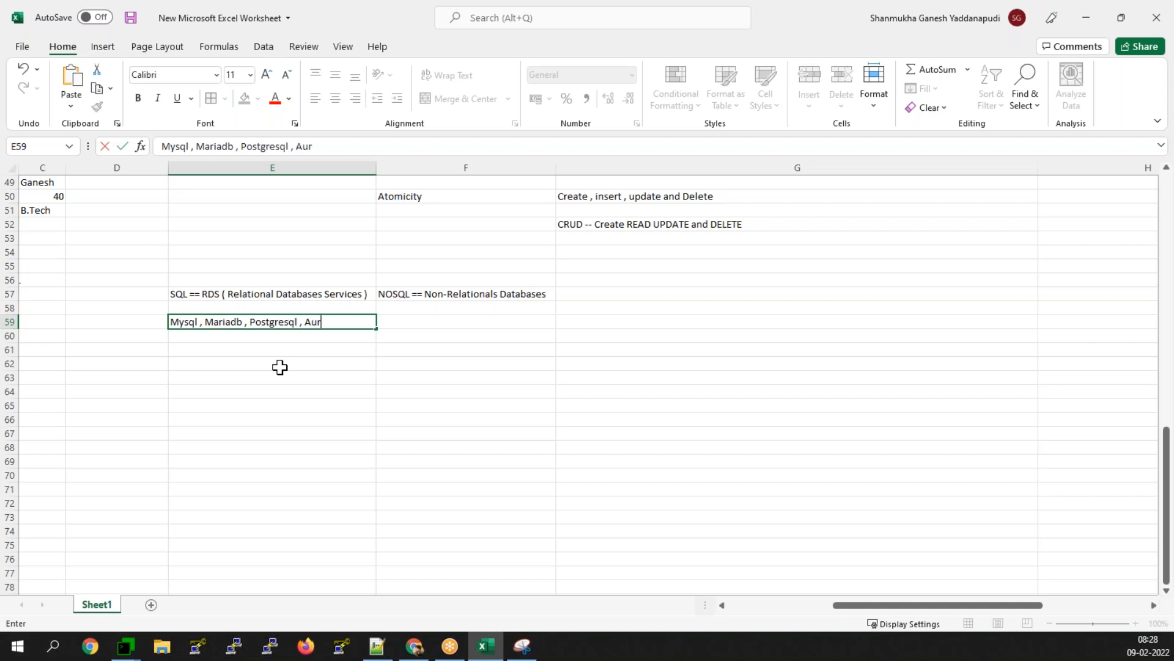
type("ora(AWS)")
Append ", Mssql and Oracle db" to the engine list in E59 and widen column E to fit it
left_click(410, 147)
type(", ")
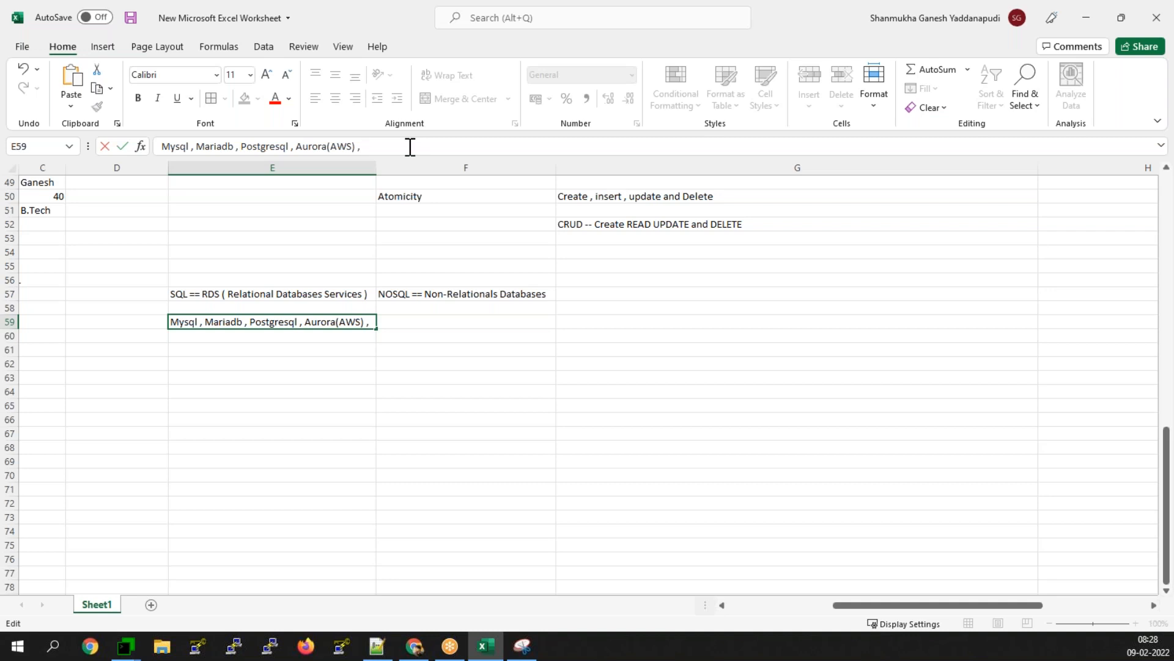
type("Mssql and Ora")
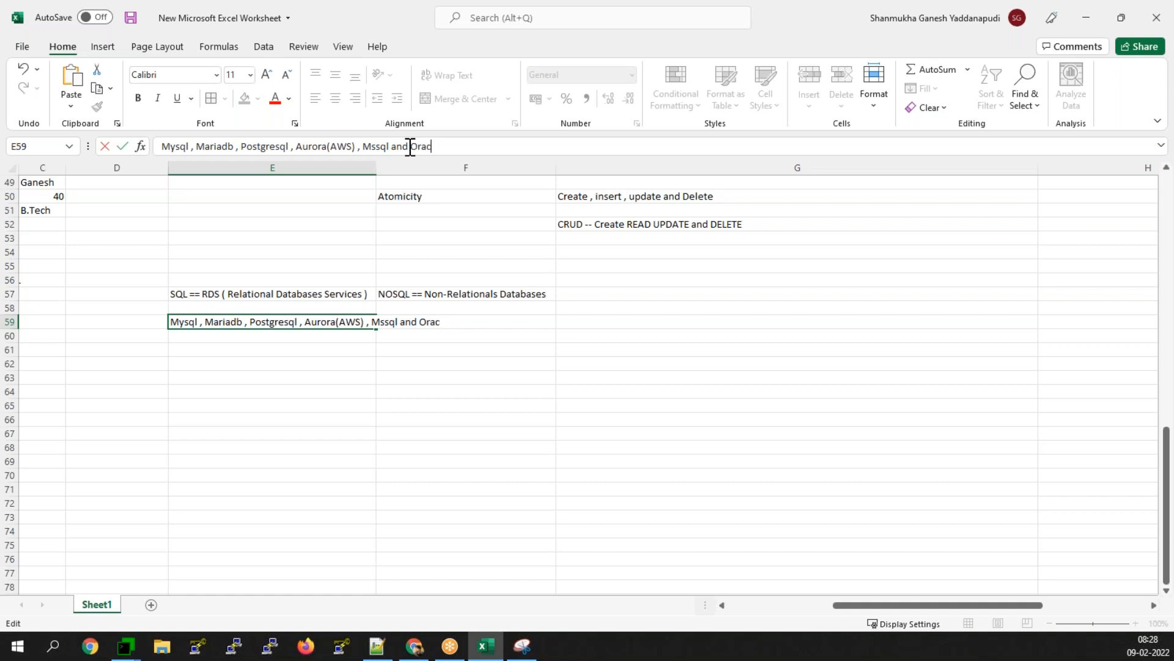
type("cle db")
left_click(351, 164)
left_click_drag(376, 167, 475, 167)
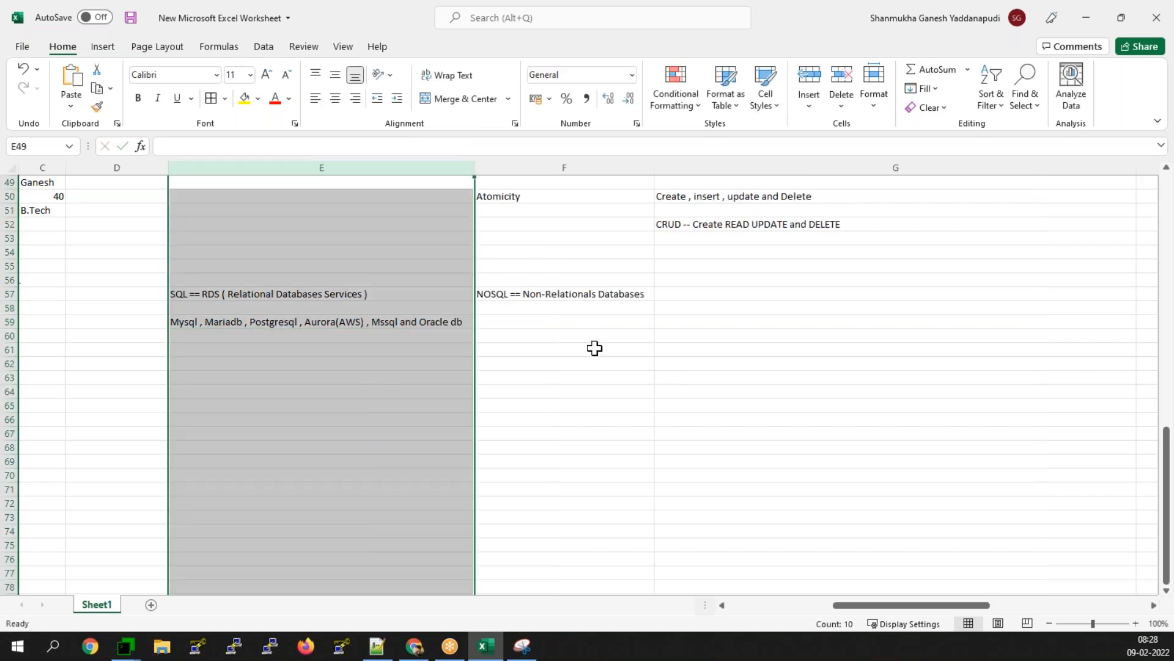
Enter "Dynomadb" in cell F59 as the NOSQL database
left_click(532, 323)
type("Dynmo")
key("BackSpace")
key("BackSpace")
type("omadb")
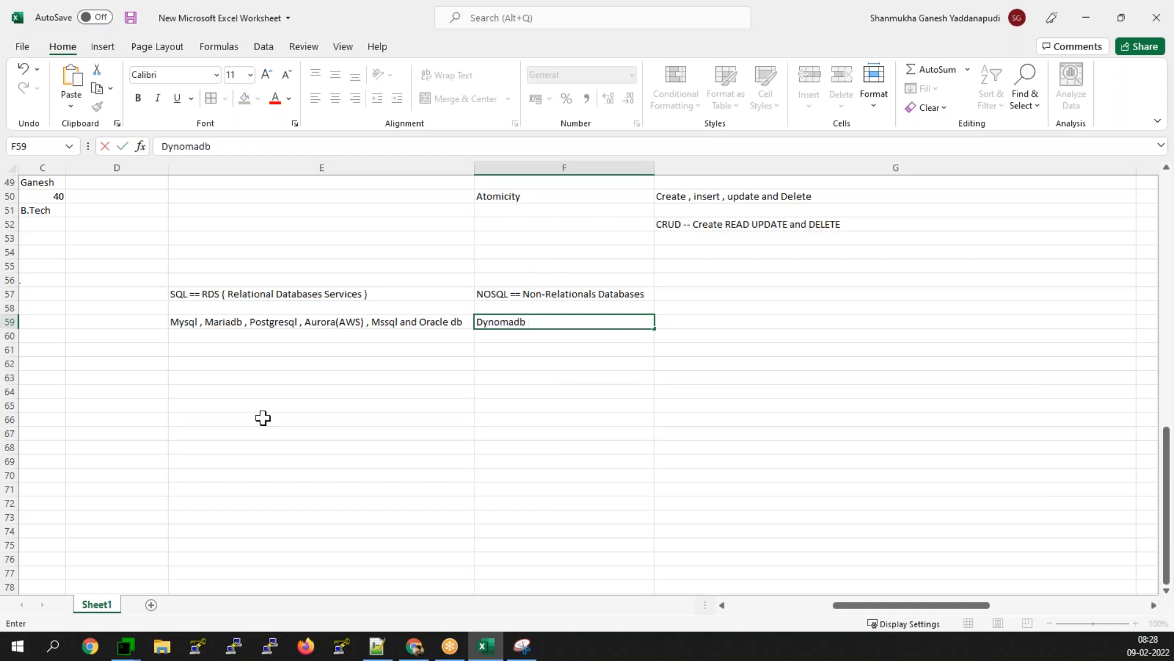
left_click(183, 361)
Apply borders to all cells of the SQL and NOSQL table in E57:F59
left_click_drag(178, 294, 581, 317)
left_click(211, 98)
left_click_drag(134, 312, 621, 321)
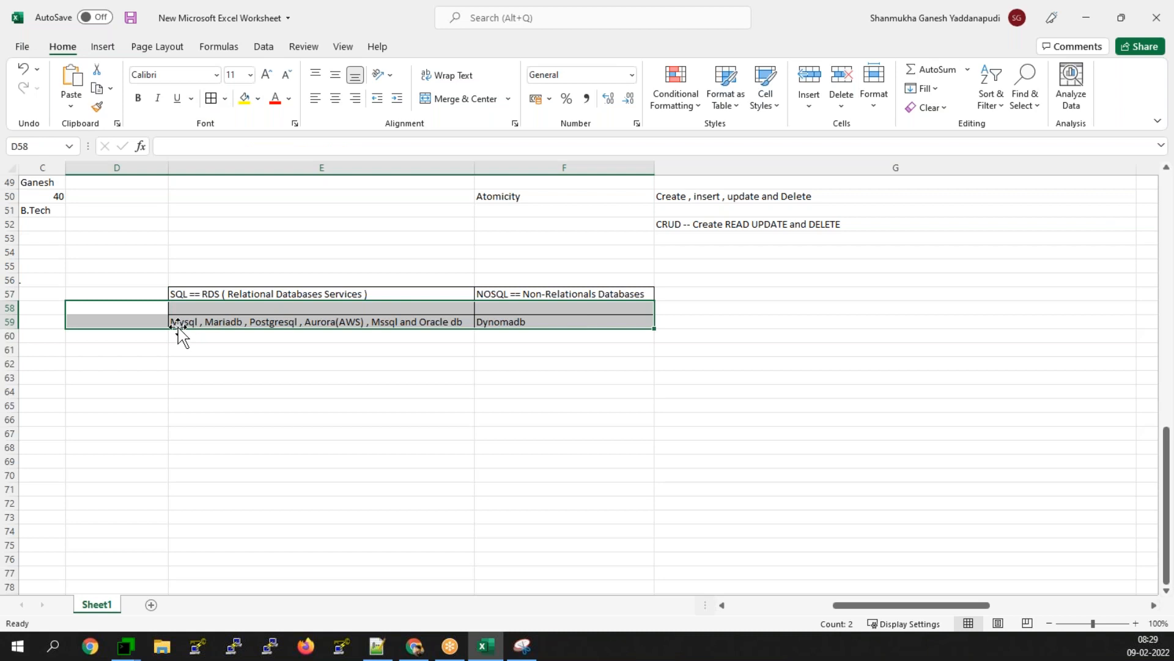
left_click_drag(196, 318, 526, 330)
left_click(499, 410)
Fill the heading cells E57:F57 with yellow
left_click_drag(263, 293, 611, 294)
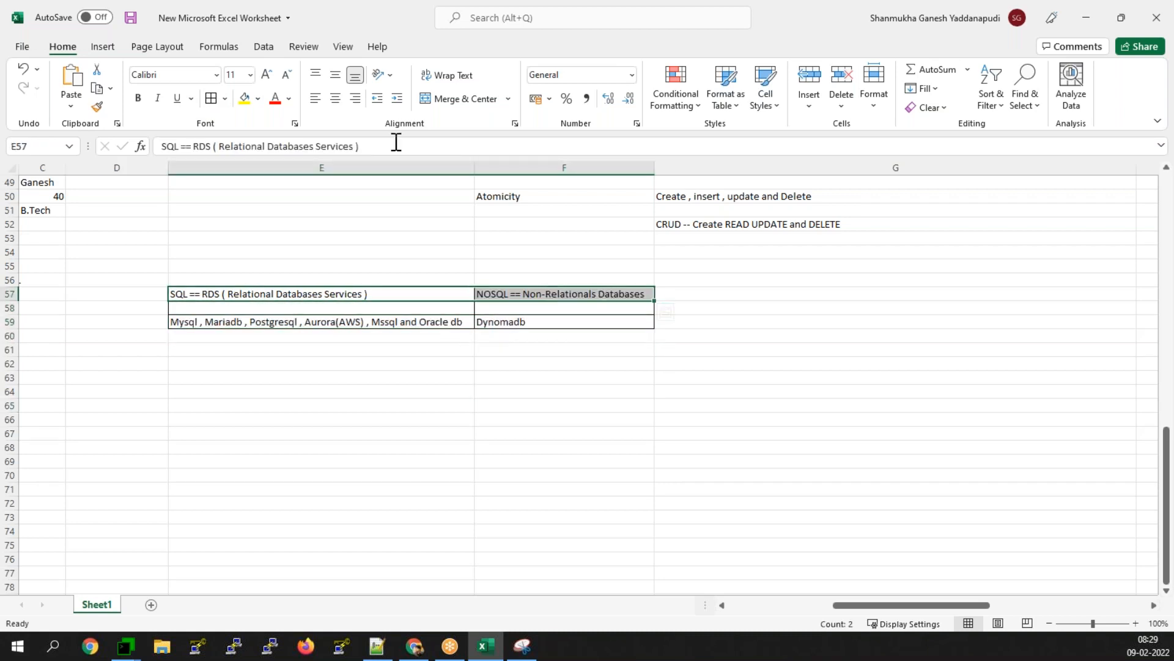
left_click(245, 98)
left_click(275, 239)
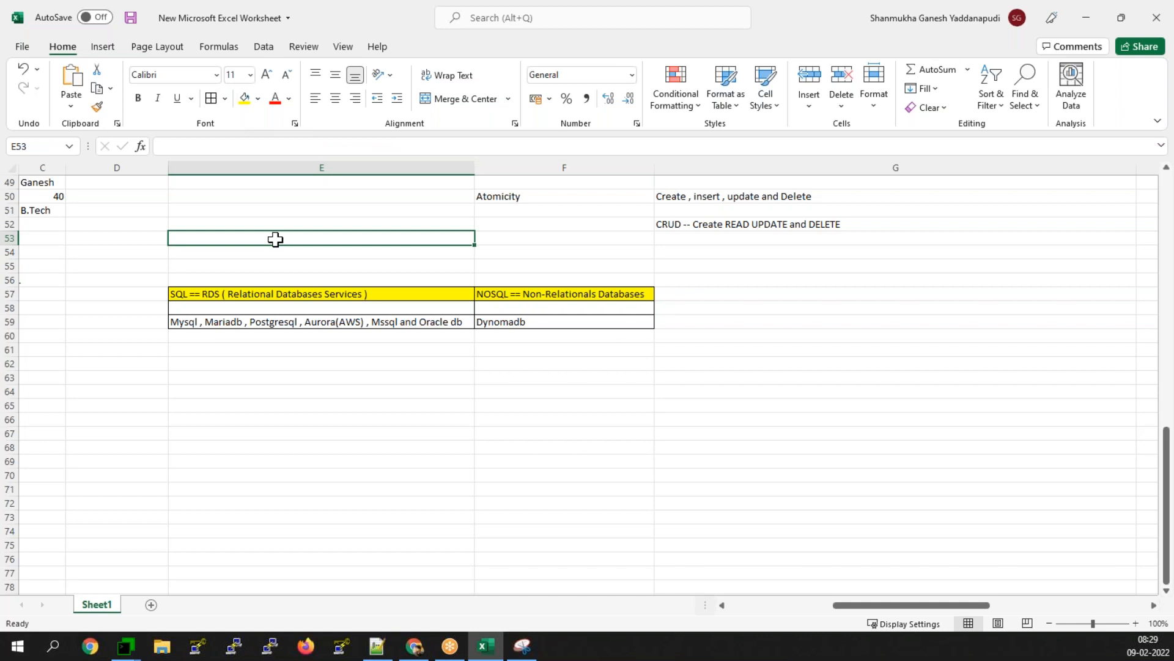
left_click(523, 323)
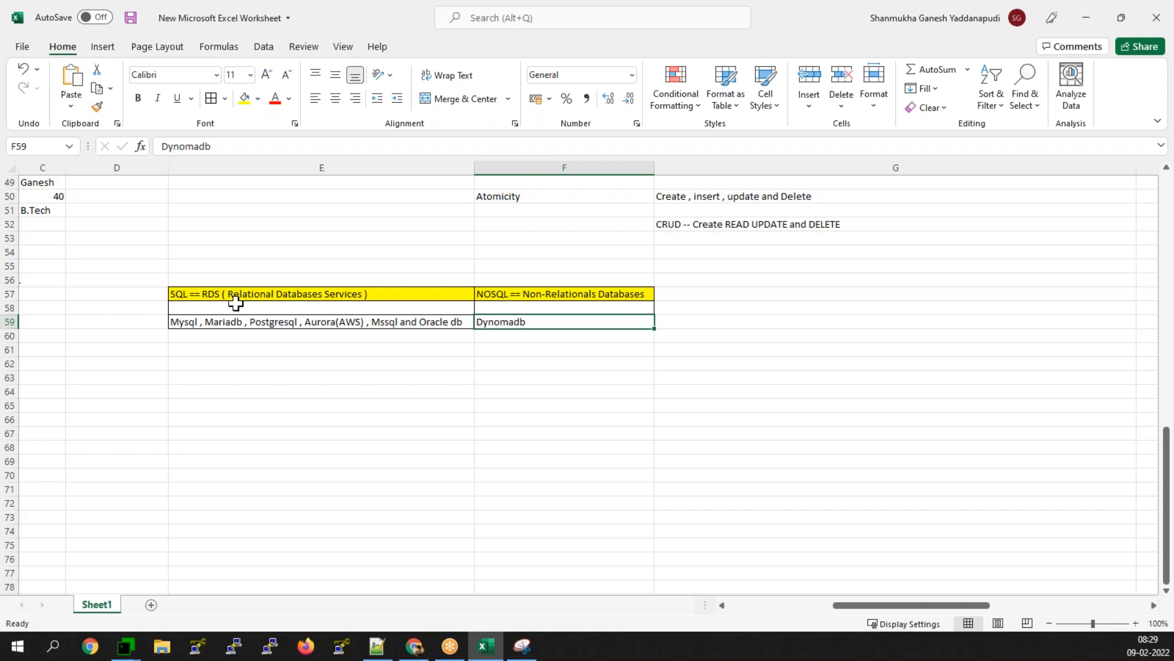
Enter "PAAS Services" in cell E62 below the SQL and NOSQL table
left_click(208, 361)
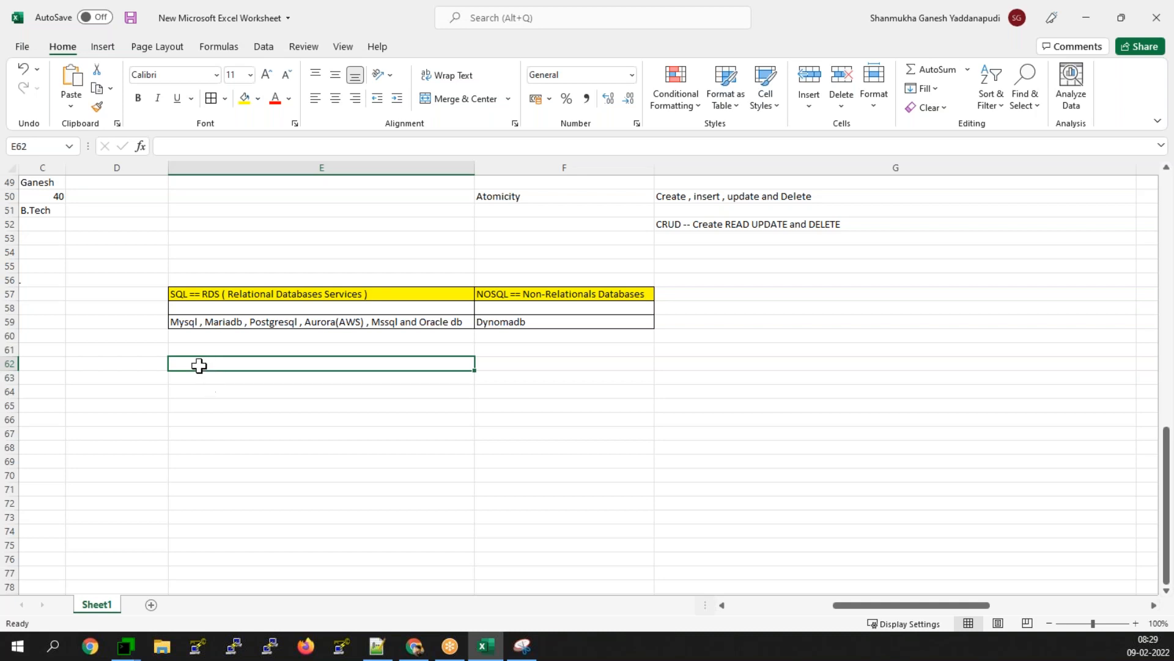
type("PAAS")
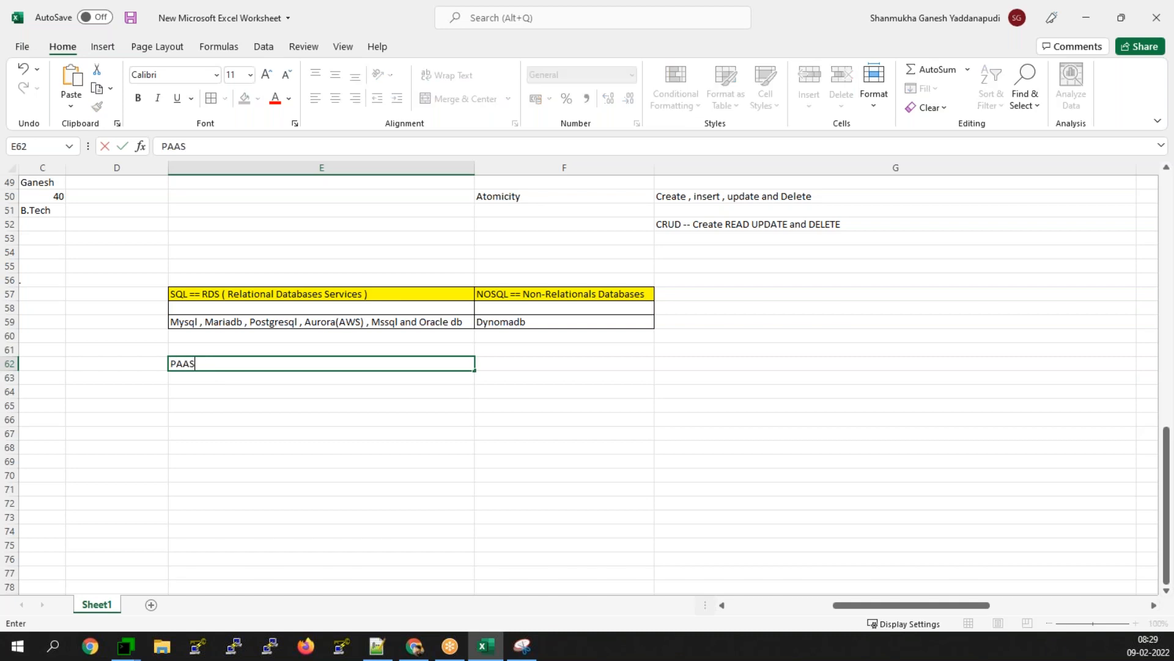
type(" Services")
key("Return")
left_click(485, 390)
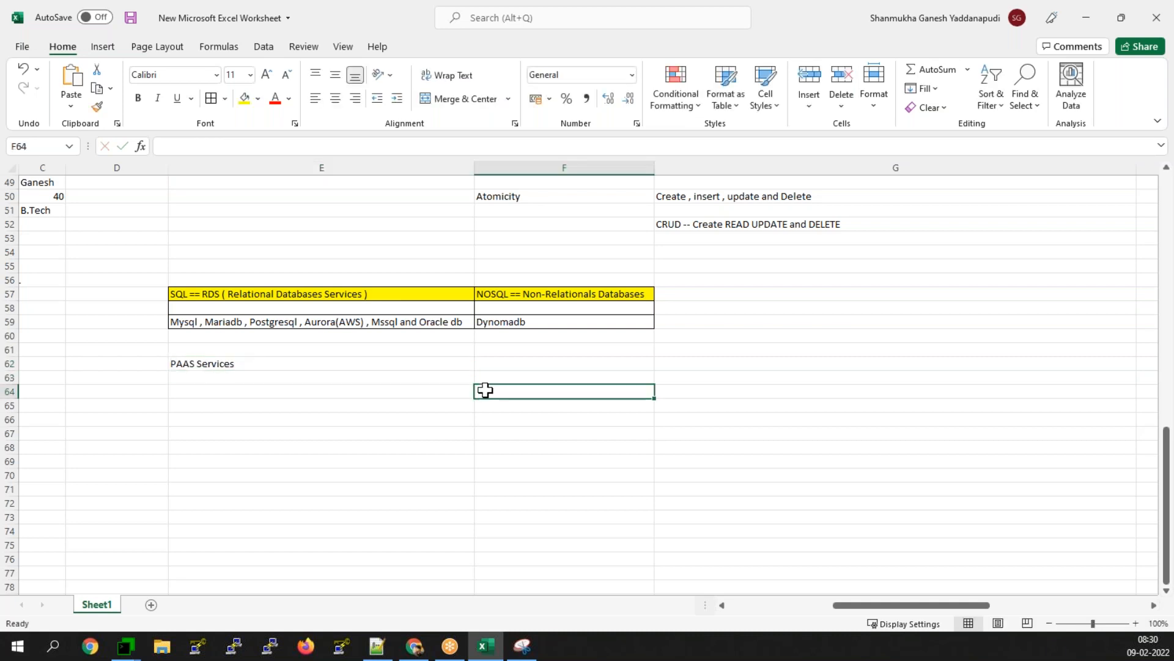
Enter "Maintaince -- AZ" in cell F63 beside the PAAS Services entry
left_click(257, 395)
left_click(538, 380)
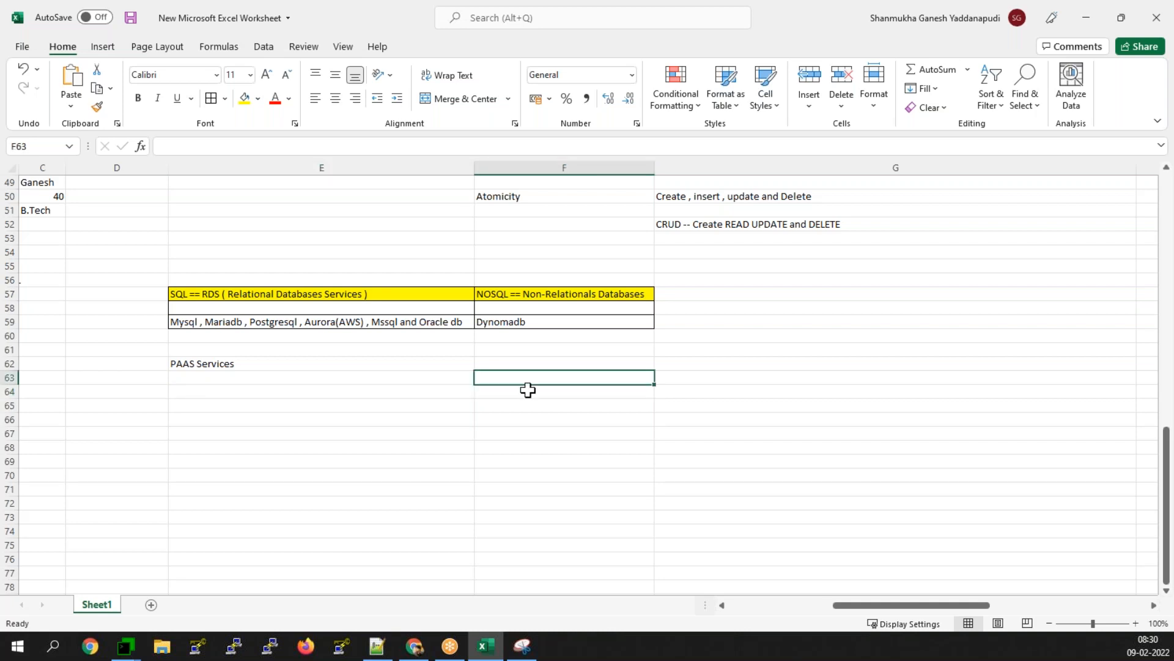
type("Creation")
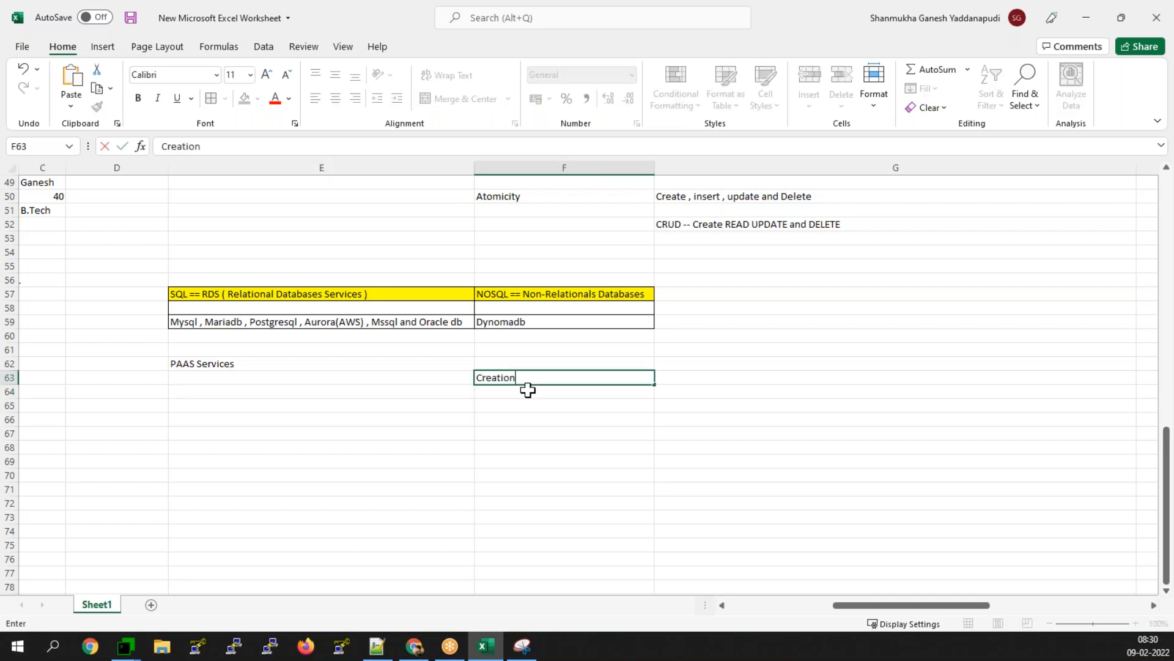
type(" a")
key("BackSpace")
key("BackSpace")
key("BackSpace")
key("BackSpace")
key("BackSpace")
key("BackSpace")
key("BackSpace")
key("BackSpace")
key("BackSpace")
key("BackSpace")
type("Maintaince -- AZ")
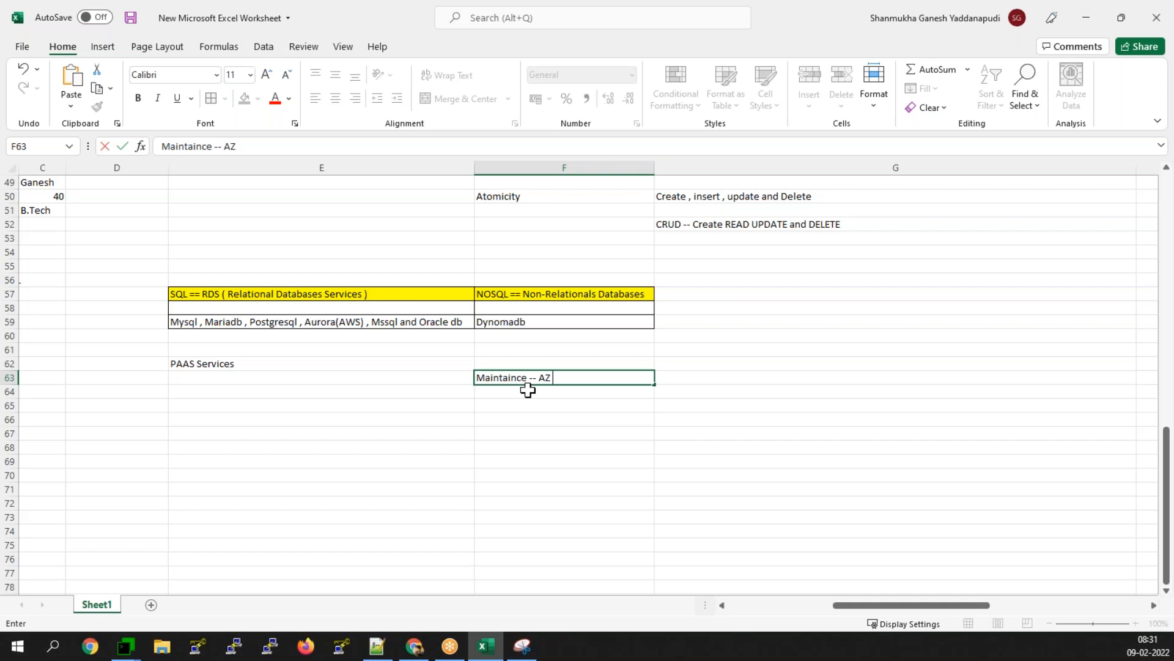
key("Return")
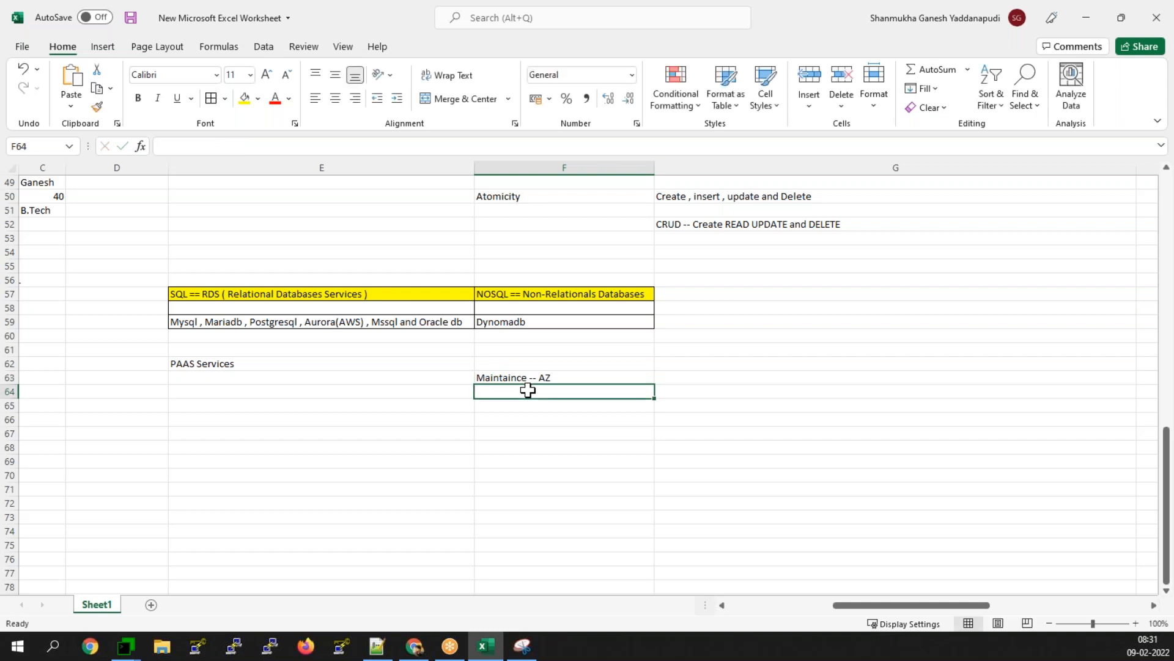
Enter "Backup and Restore" in cell F64 as the second managed-service feature
key("Up")
key("Down")
type("Bac")
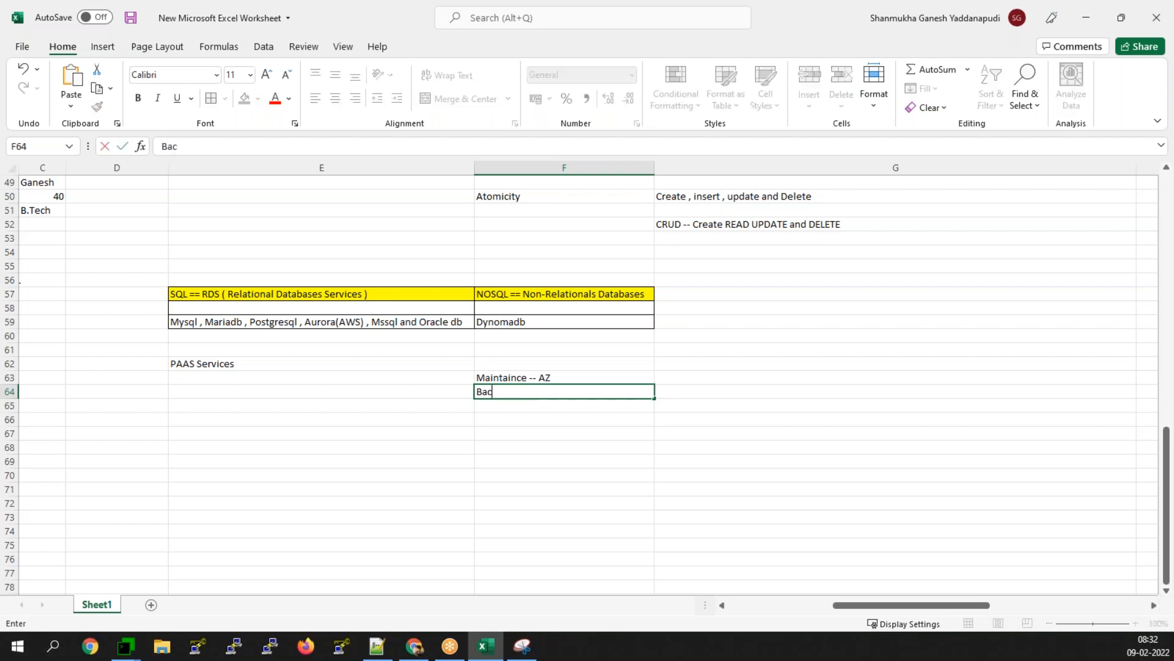
type("kup and REs")
key("BackSpace")
key("BackSpace")
type("estore")
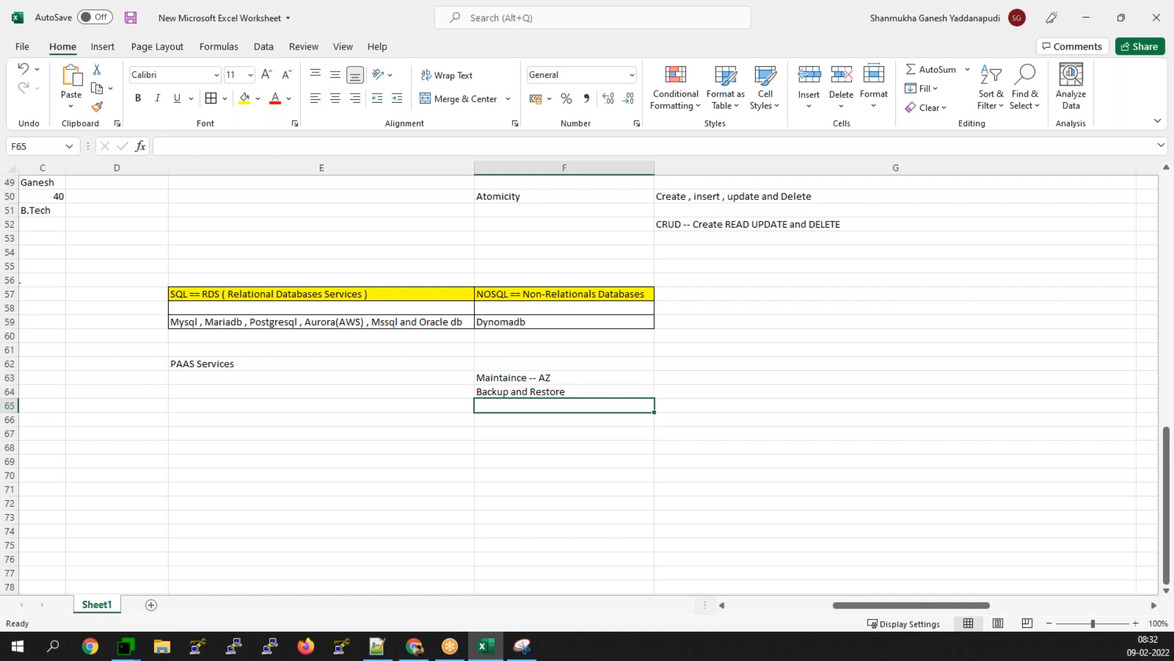
Enter "Version Upgrdation ( Patch Management )" in cell F65
type("Version")
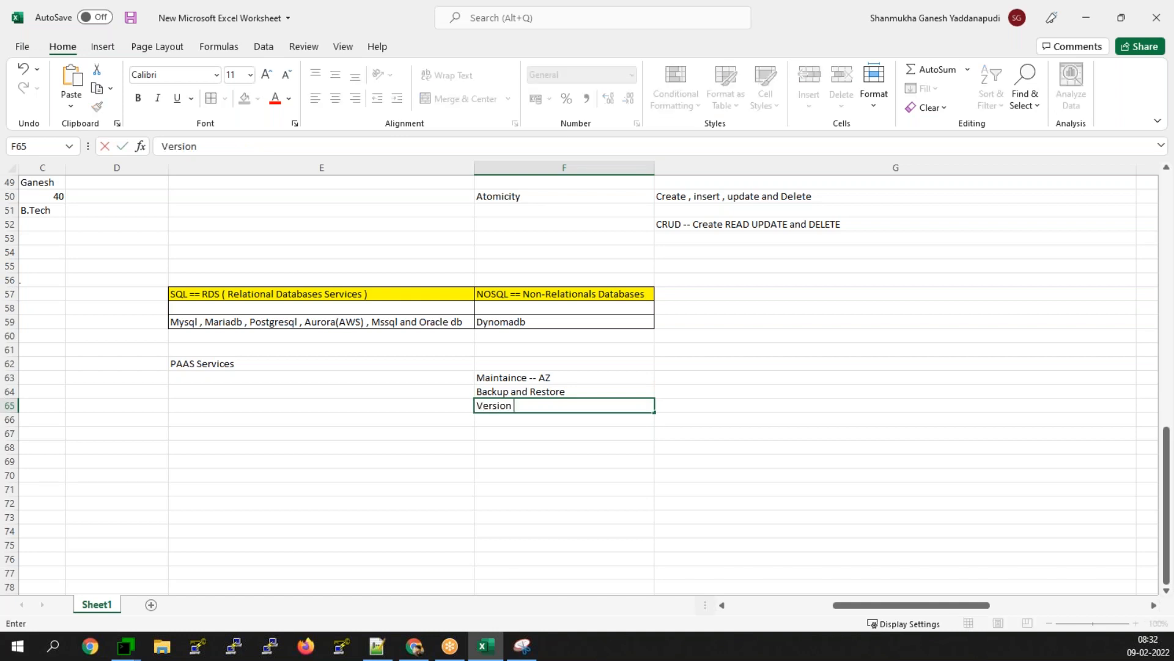
type(" Upgg")
key("BackSpace")
type("ra")
key("BackSpace")
key("BackSpace")
type("da")
key("BackSpace")
key("BackSpace")
type("da")
key("BackSpace")
key("BackSpace")
type("rdation ( Patch Management")
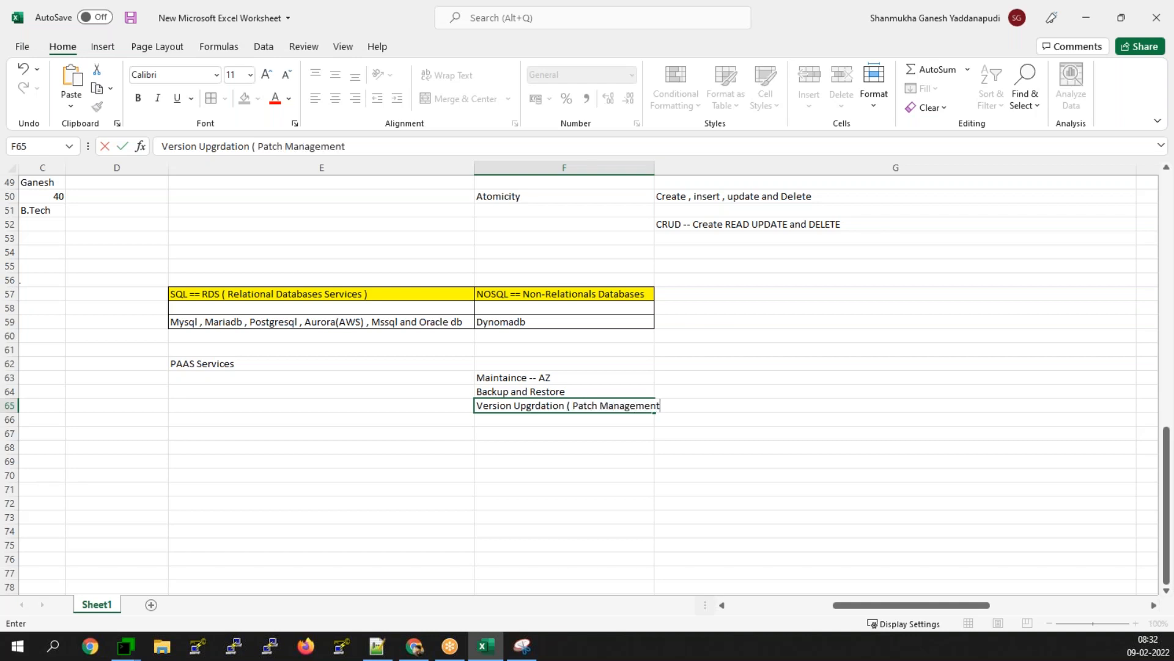
type(" )")
Widen column F so the version upgrade and patch management text fits inside its cell
left_click(613, 168)
left_click_drag(654, 168, 676, 167)
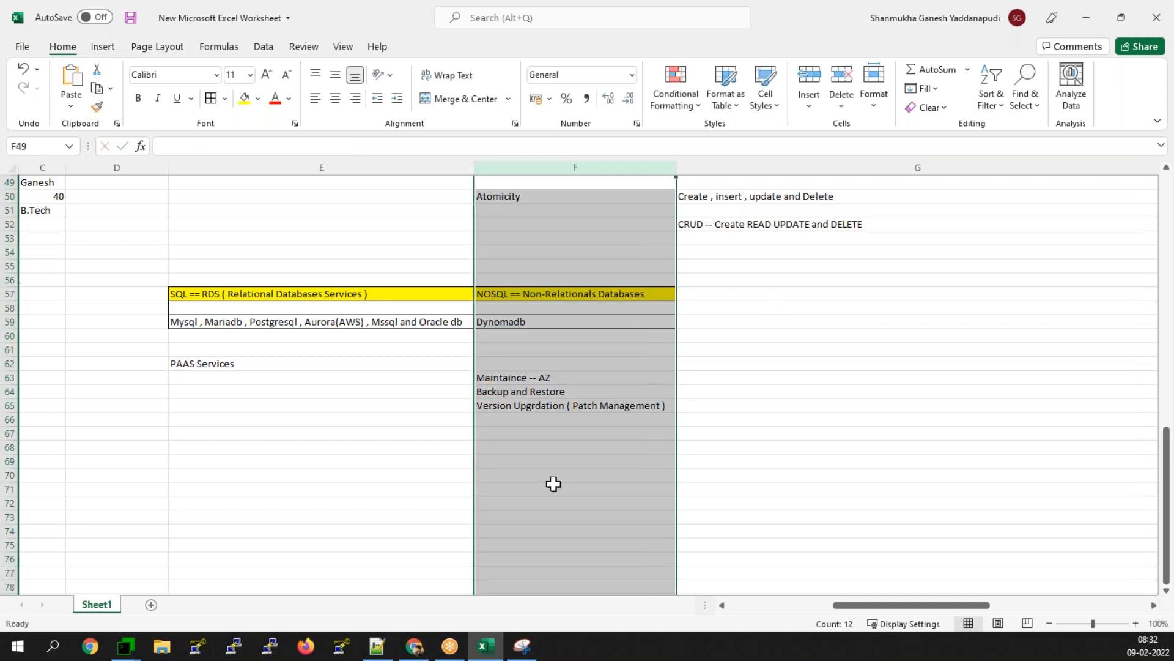
left_click(524, 435)
left_click(489, 406)
left_click(497, 420)
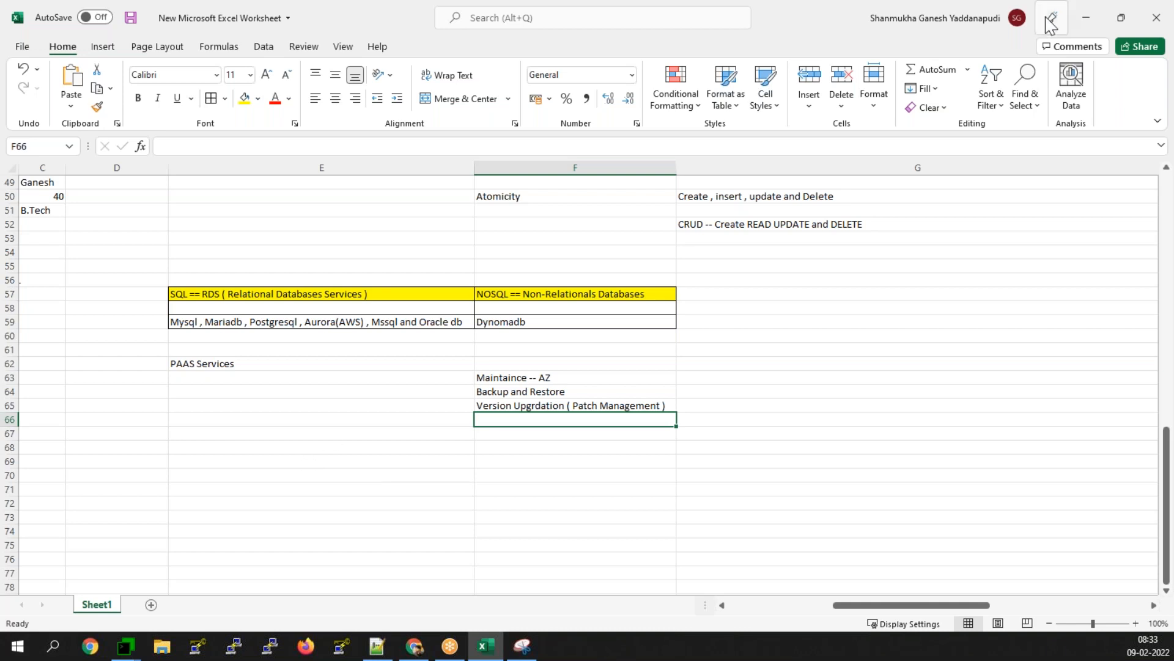
Switch to Chrome, search for "draw io", and open a blank diagrams.net diagram with the storage choice deferred
left_click(1086, 21)
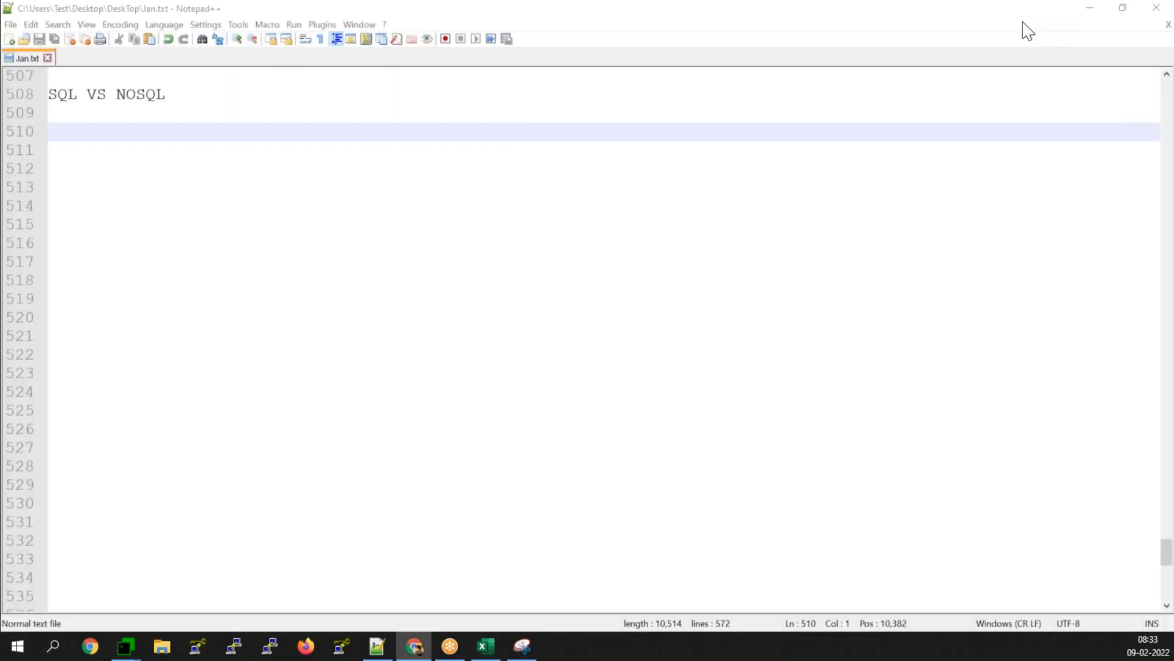
left_click(1090, 11)
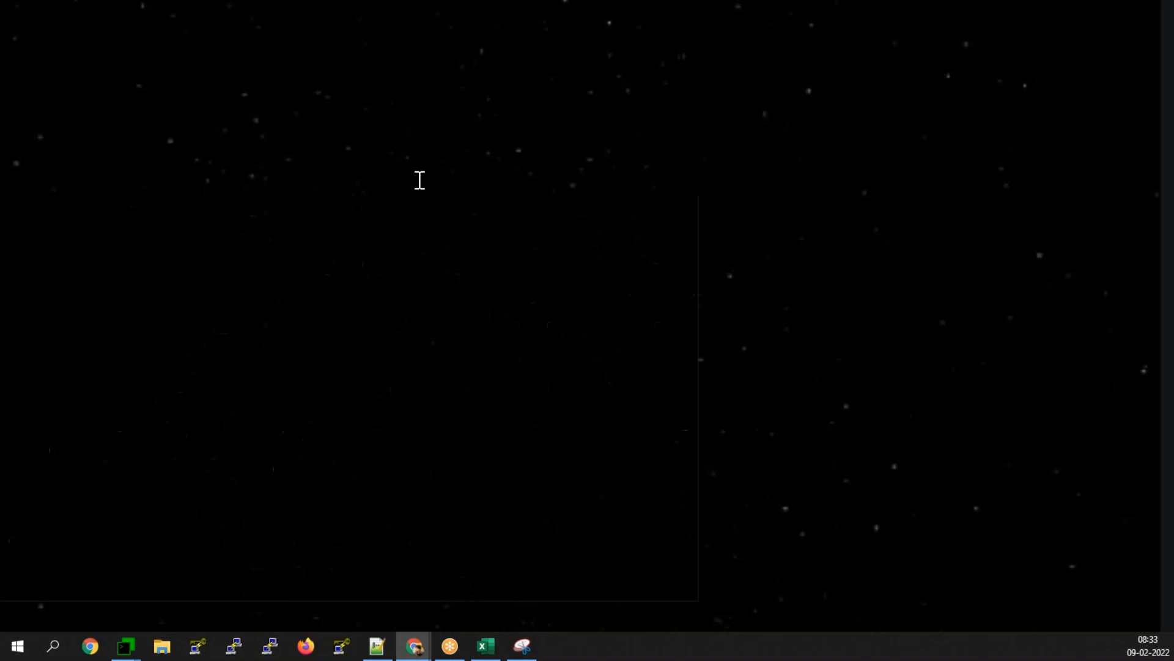
left_click_drag(0, 49, 119, 99)
left_click(119, 39)
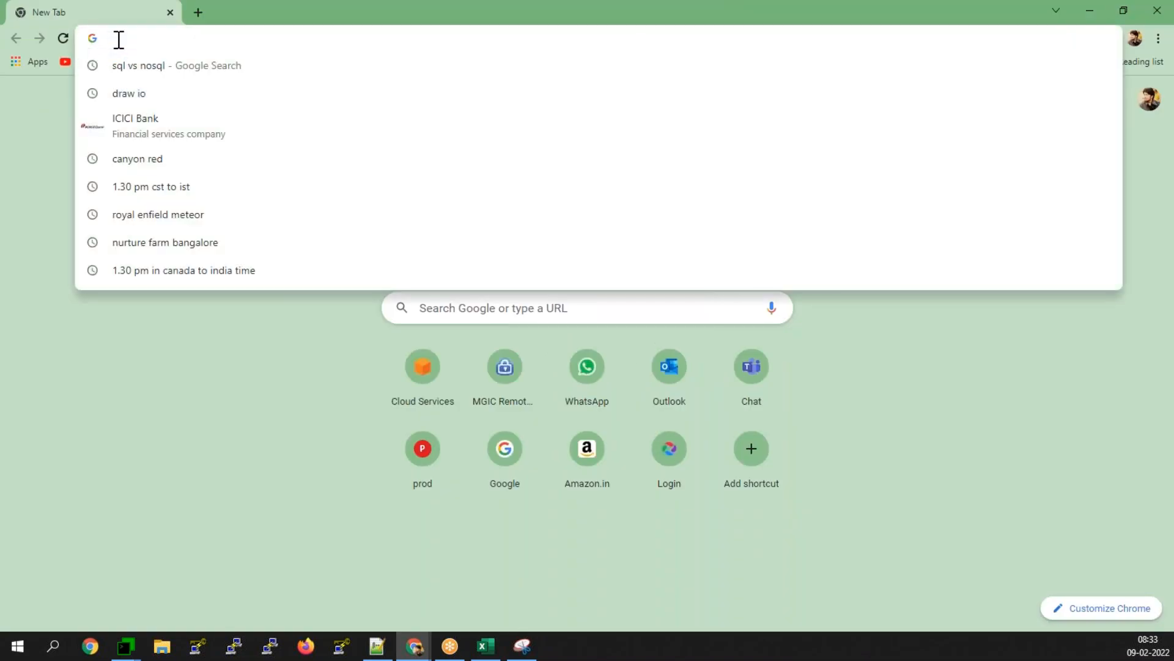
type("draw io")
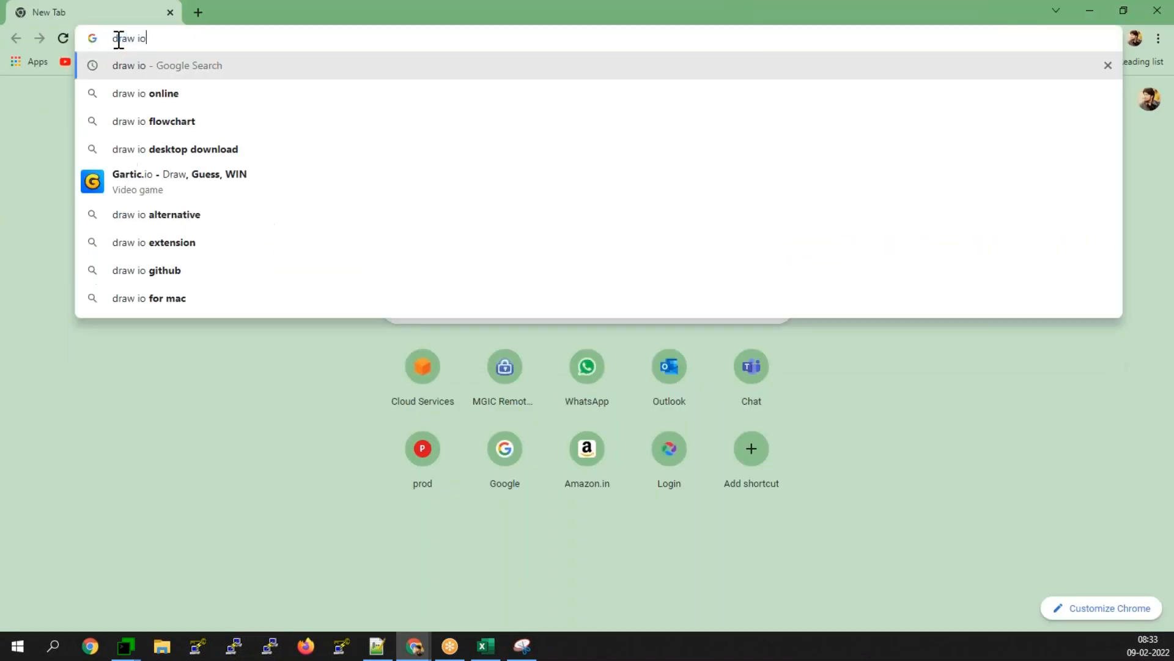
key("Return")
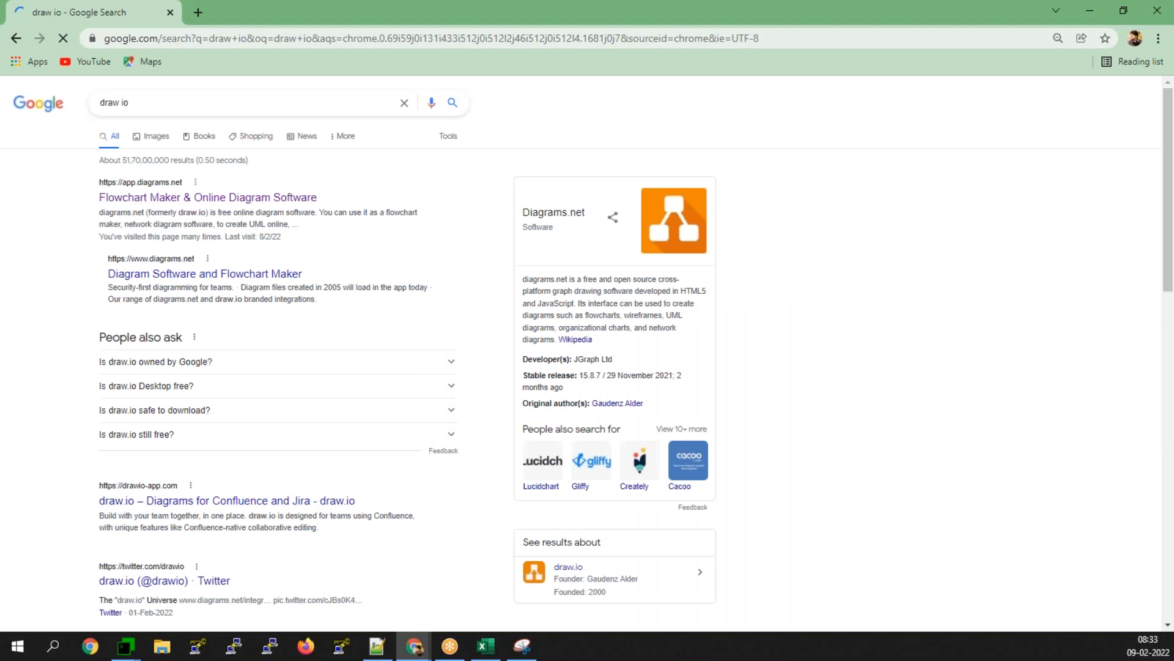
left_click(236, 202)
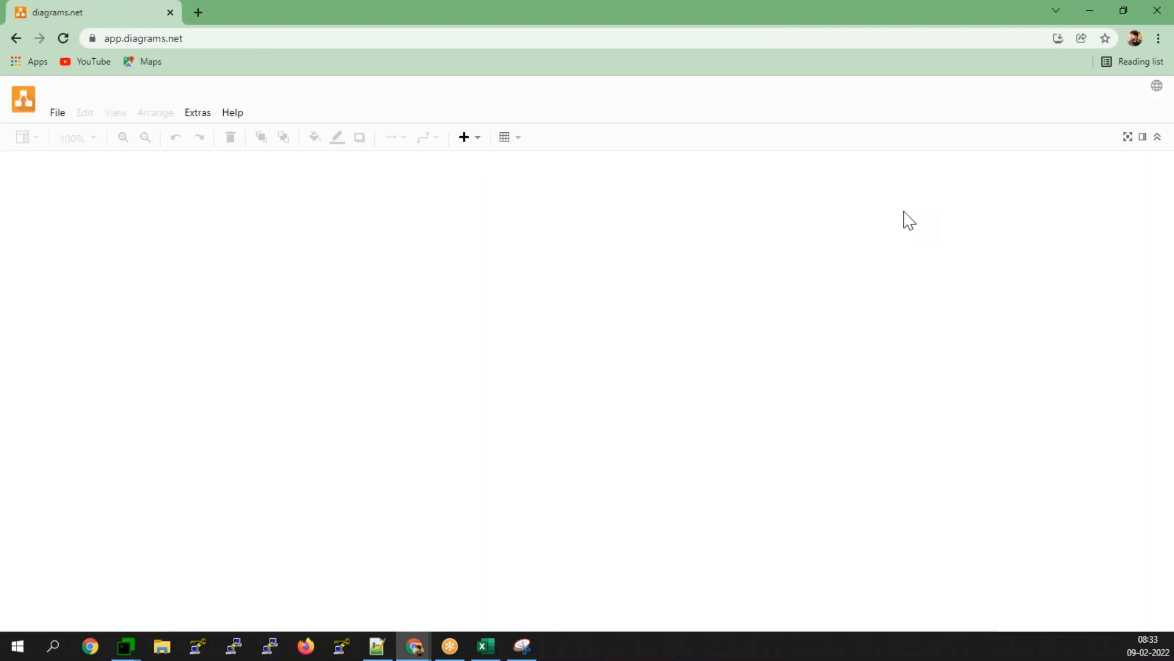
left_click(661, 508)
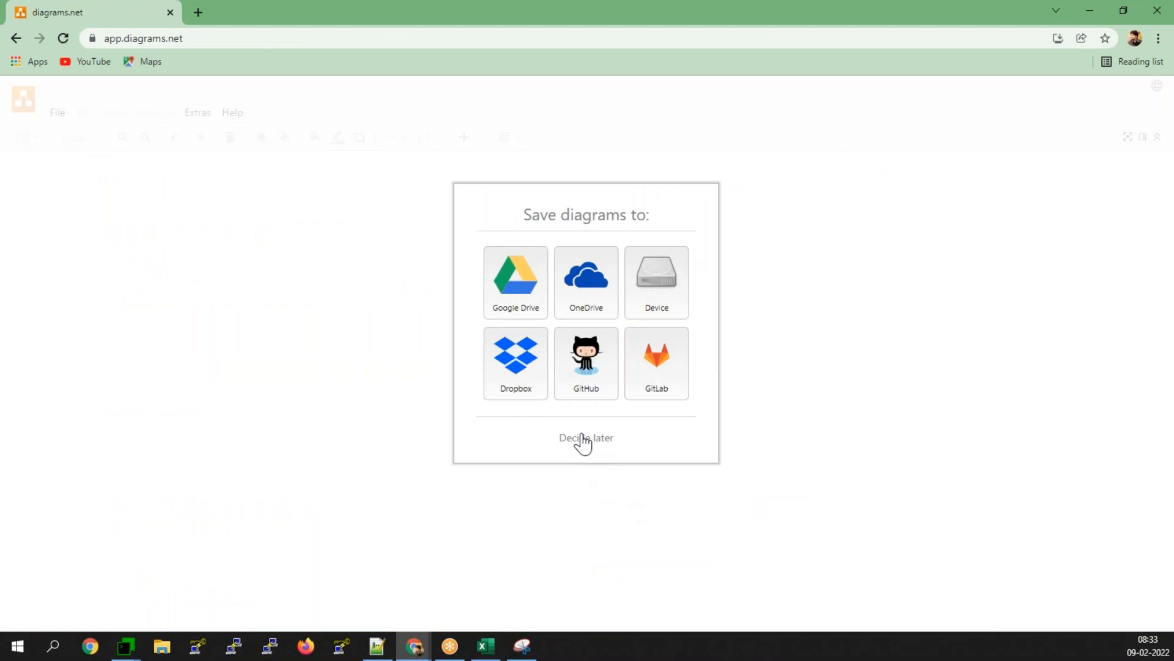
left_click(583, 439)
Add a rounded rectangle near the page's upper-left corner and label it "EC2 -- Bastion Host"
left_click(59, 311)
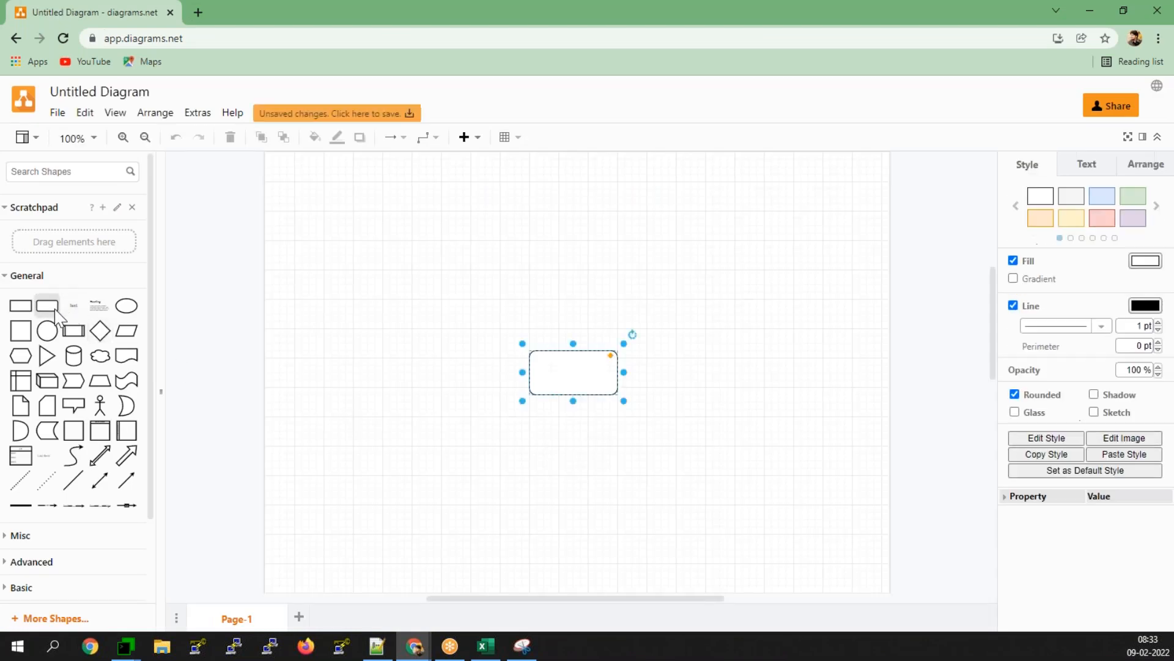
left_click_drag(560, 375, 306, 240)
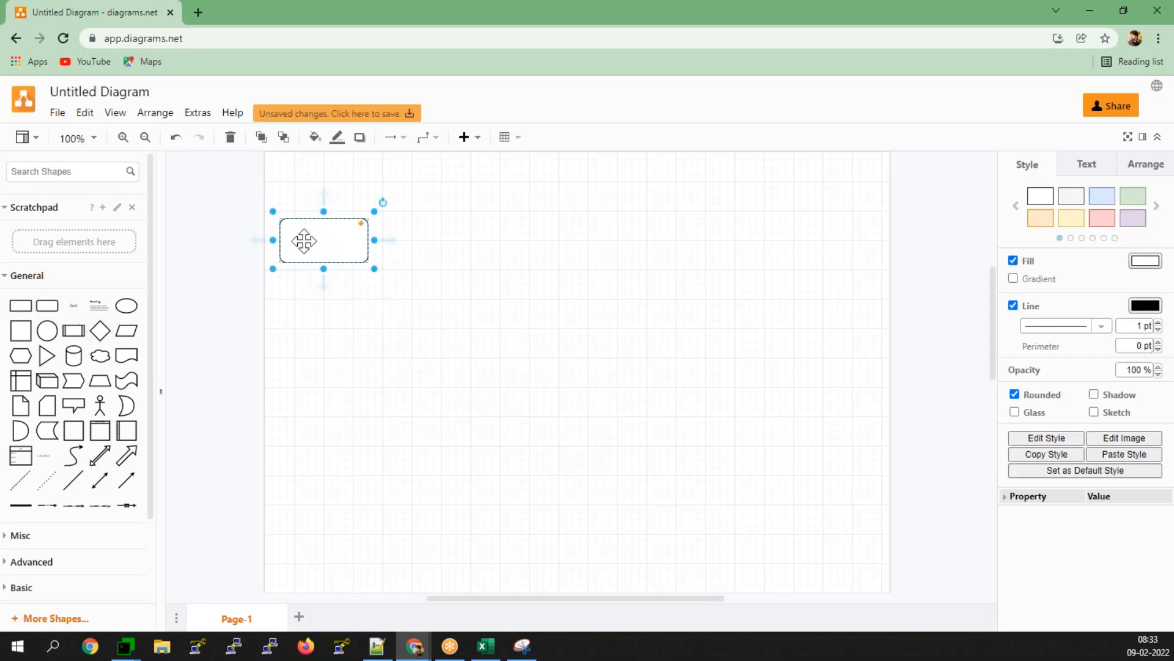
double_click(308, 243)
type("E")
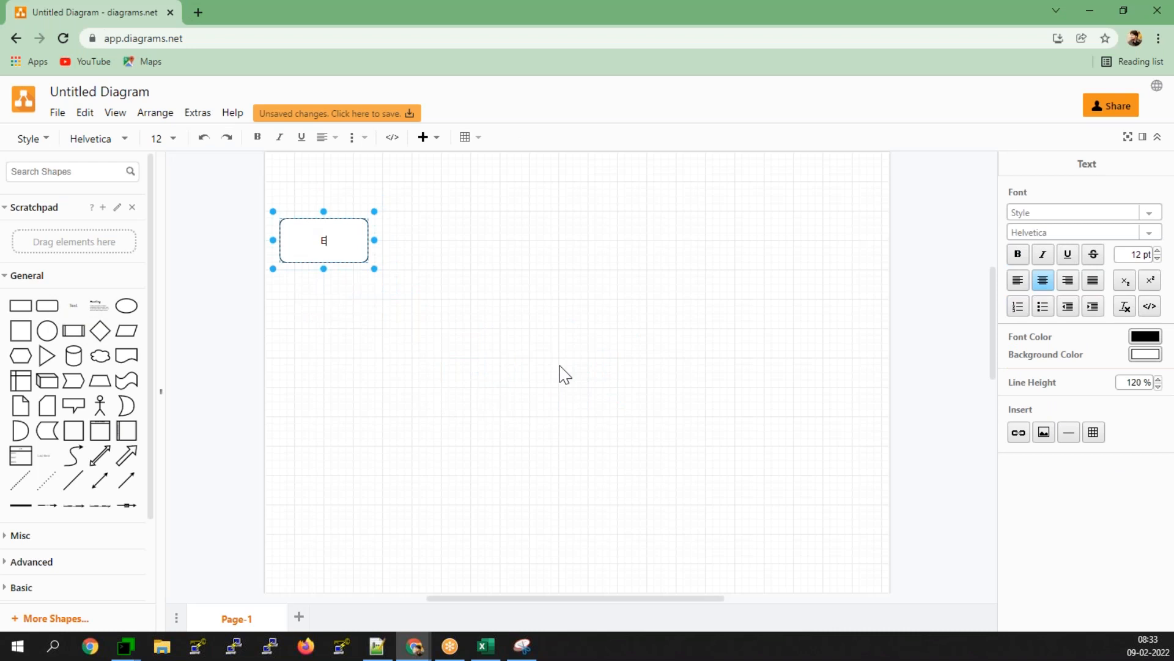
type("C2 -- Bastion Host")
left_click(387, 240)
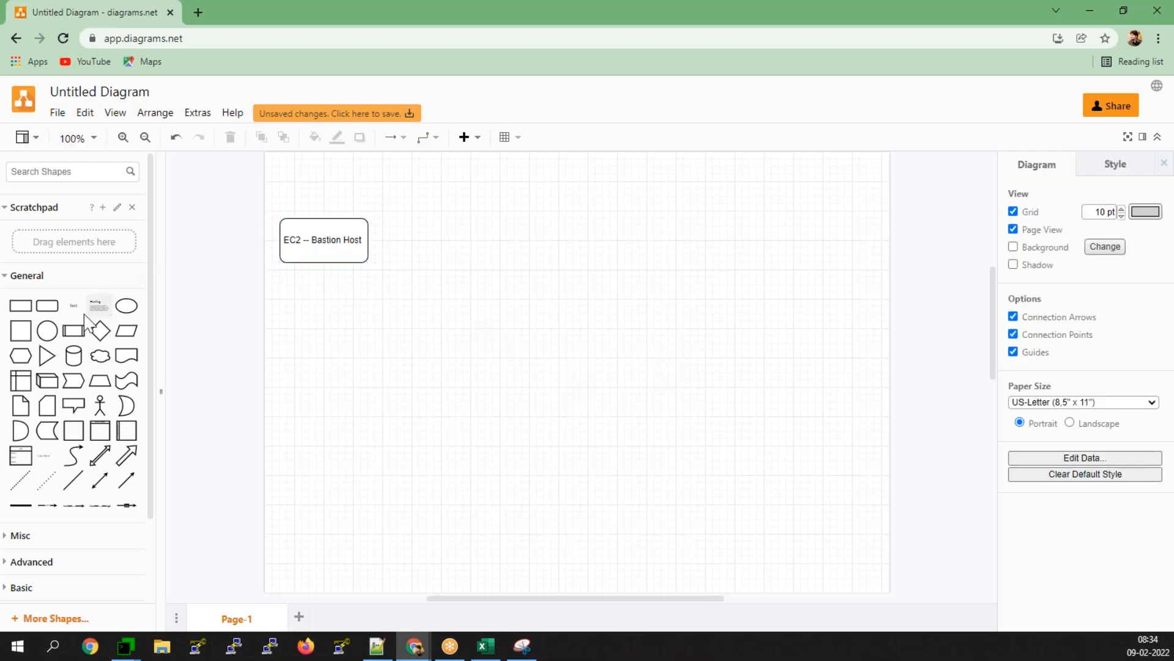
Add an enlarged cylinder to the right of the bastion host box and connect the box to it with an arrow
left_click(77, 372)
left_click_drag(591, 385, 638, 240)
left_click_drag(576, 275, 577, 350)
left_click(366, 245)
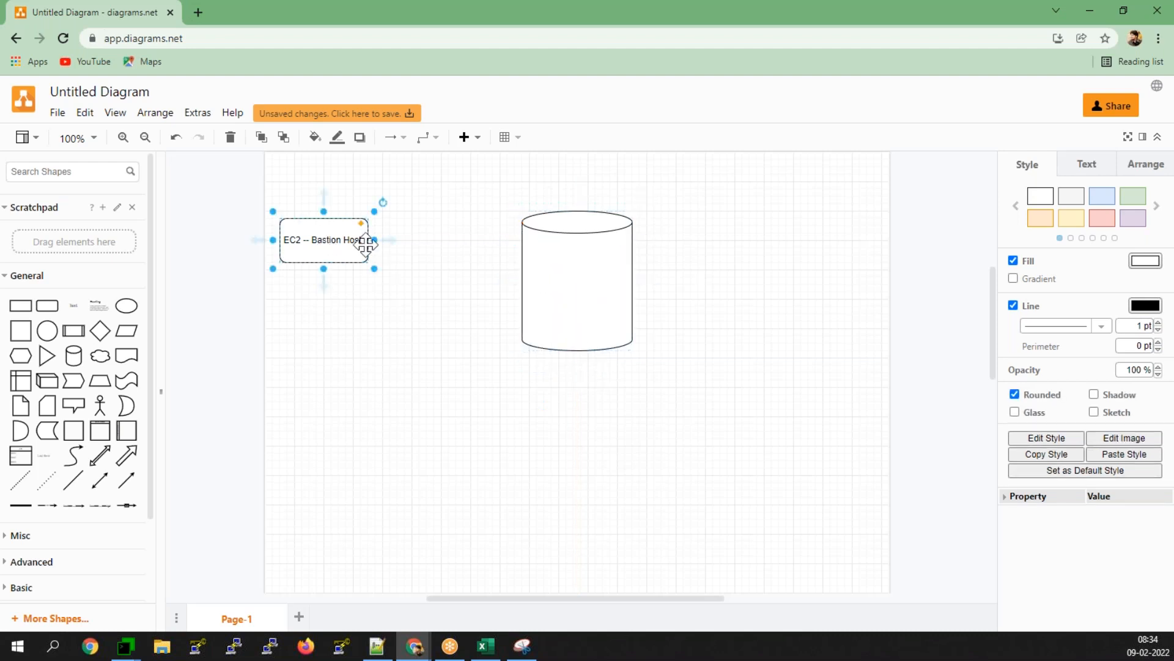
left_click_drag(394, 238, 522, 280)
Draw a downward arrow from the bastion host box to a new rounded rectangle with the lines "Hop Server", "Relay Server" and "Jump Server"
left_click(320, 252)
left_click_drag(323, 283, 324, 296)
left_click(336, 343)
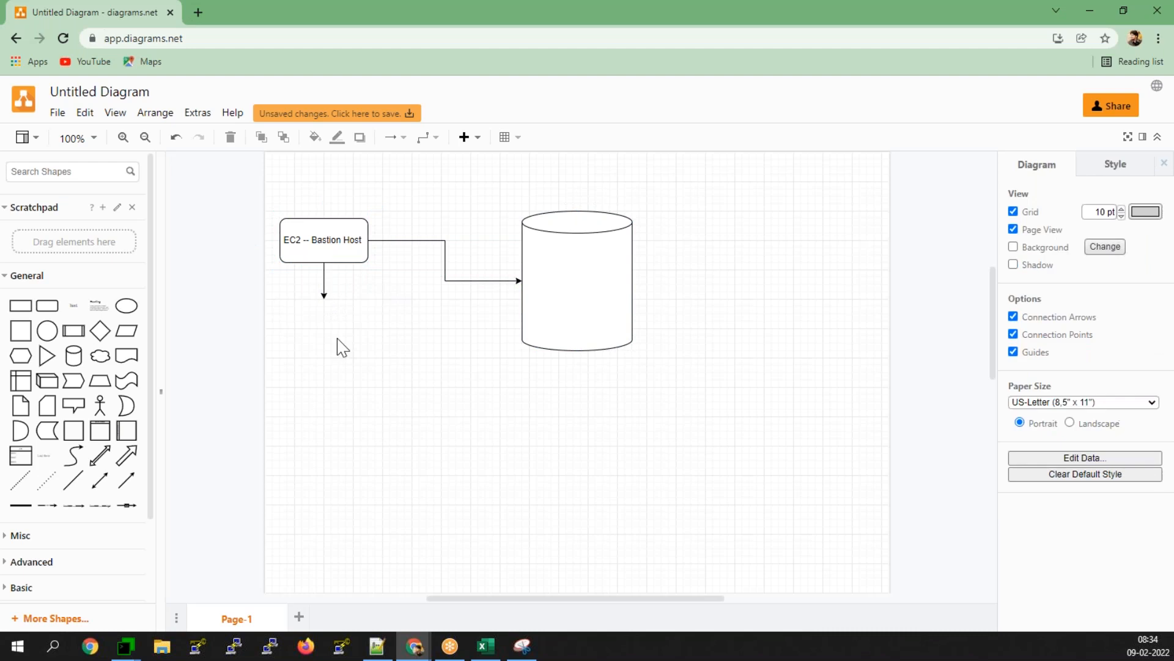
left_click(48, 306)
left_click_drag(538, 388, 283, 337)
double_click(312, 339)
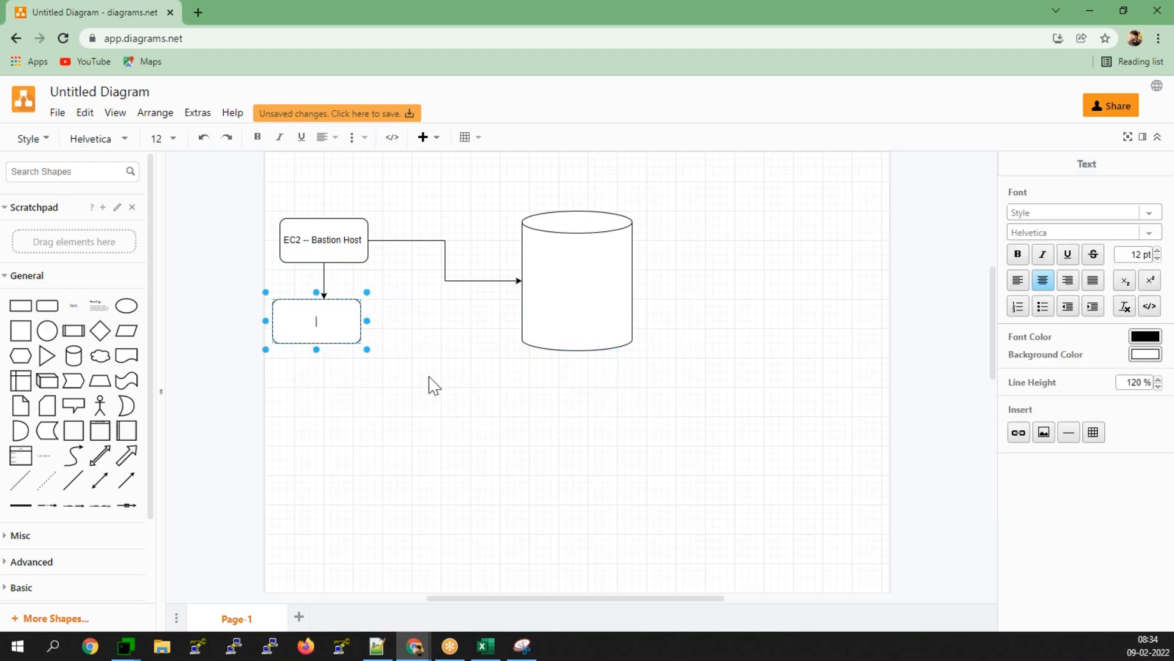
type("Hop Server Rel")
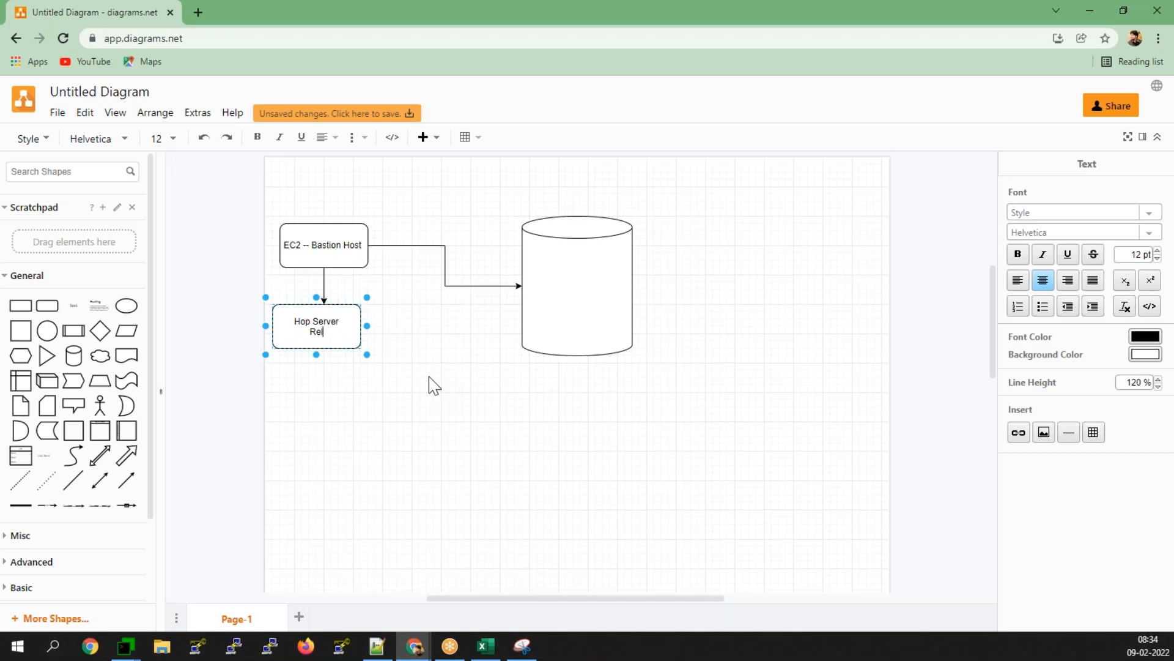
type("ay Server")
key("Return")
type("Jump Server")
left_click(432, 386)
Move the cylinder level with the bastion host box for a straight arrow, and align the Hop Server box under the bastion host
left_click(556, 276)
left_click_drag(556, 275, 501, 249)
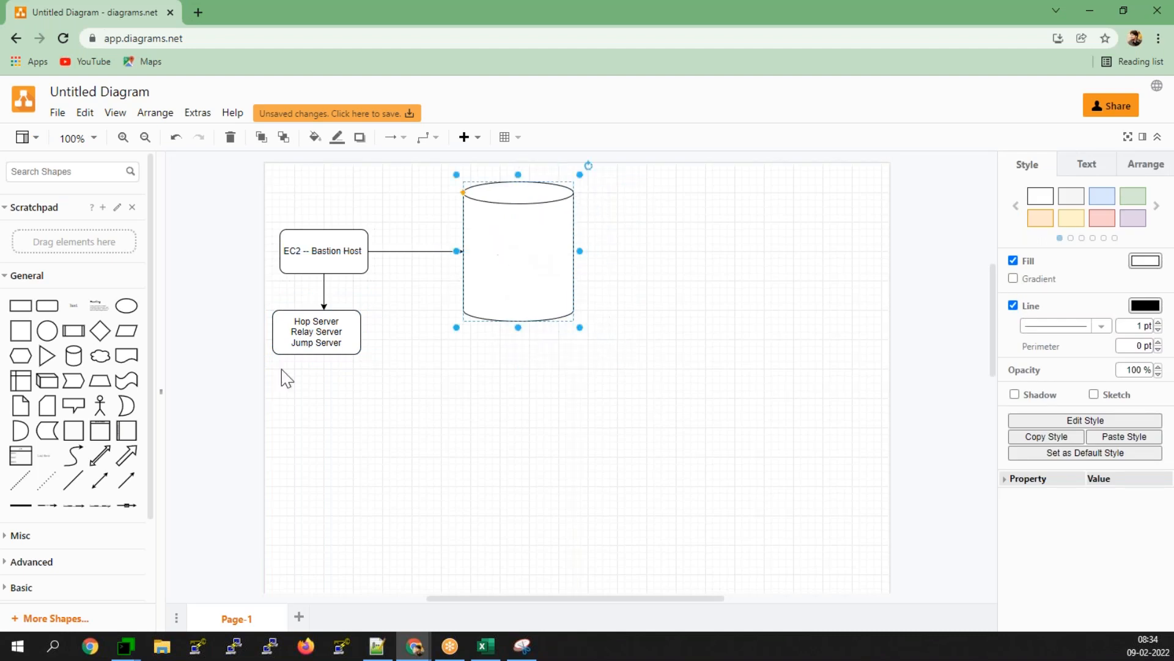
left_click_drag(296, 322, 303, 324)
left_click(432, 345)
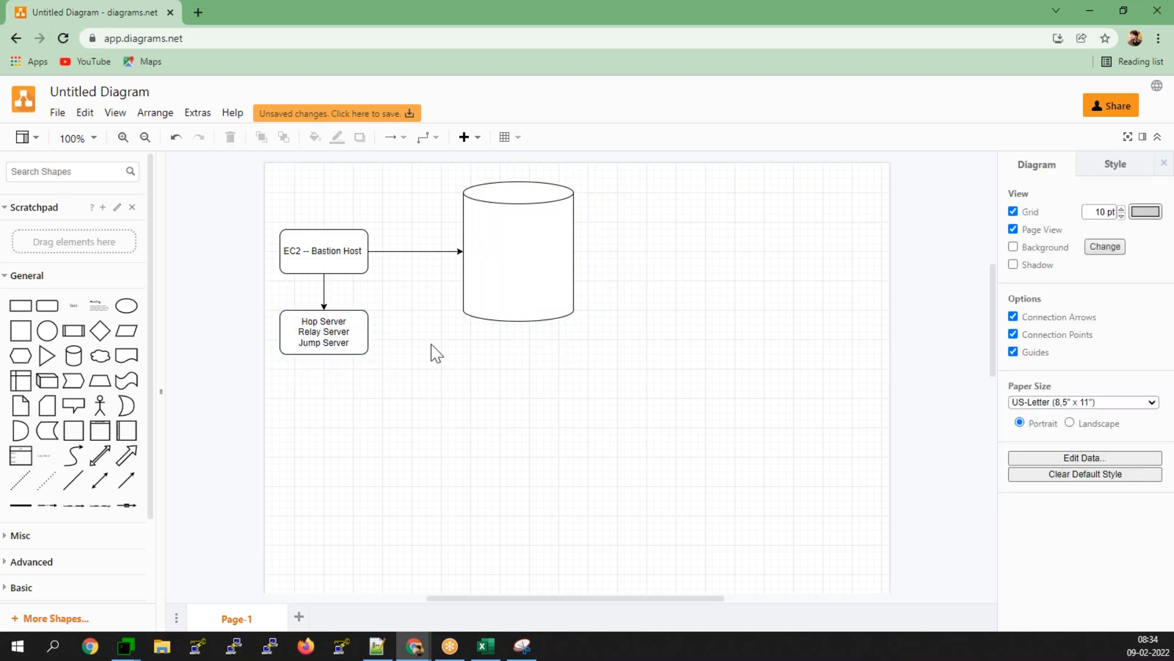
Label the cylinder "RDS" in the diagram
left_click(523, 299)
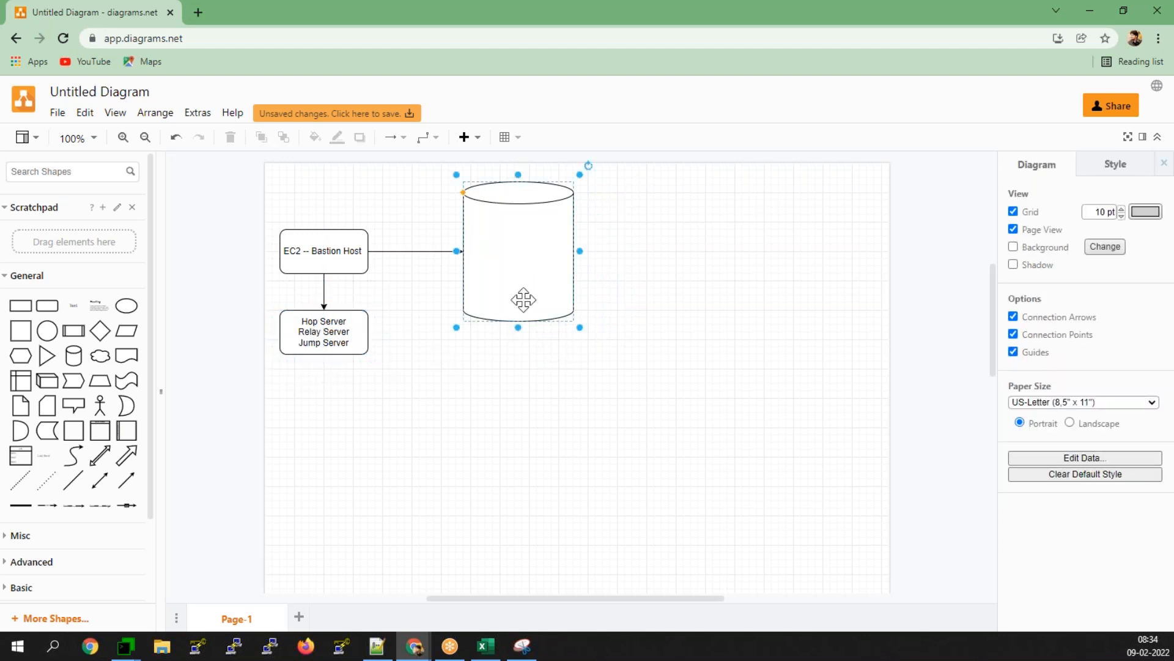
double_click(523, 299)
type("RDS")
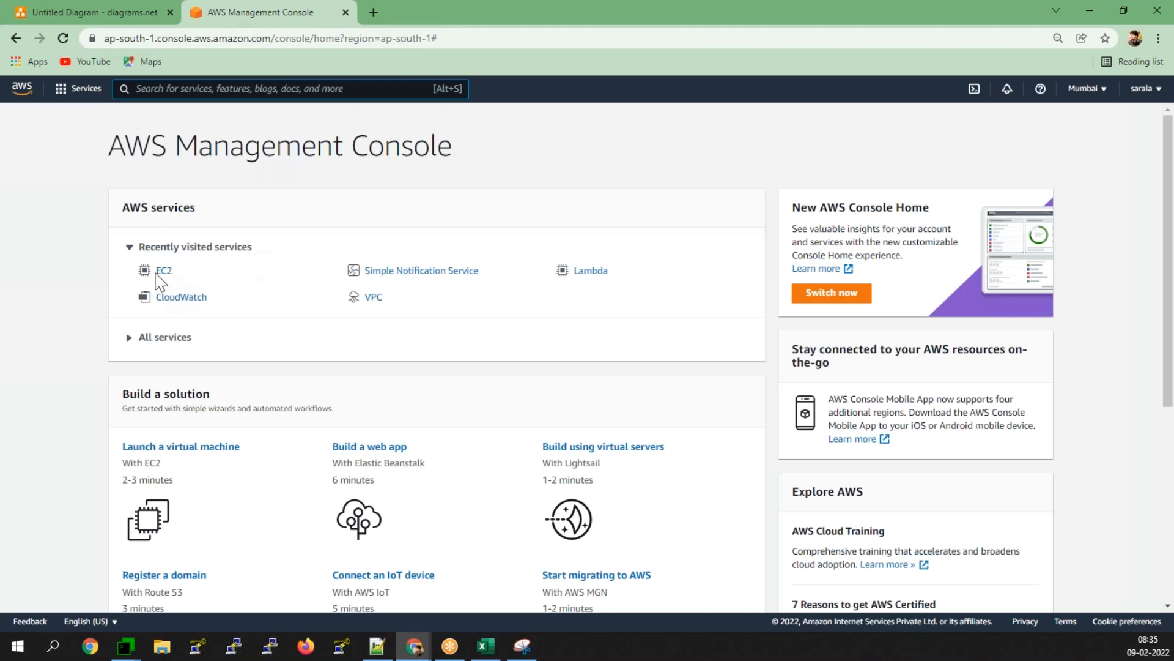
left_click(85, 12)
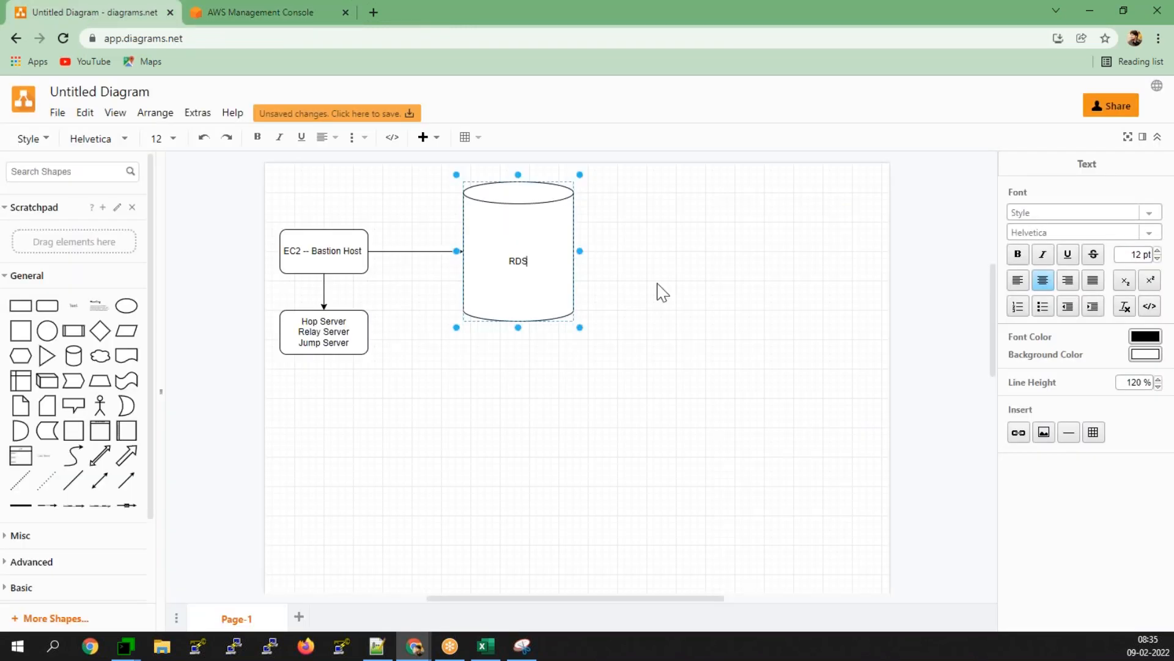
left_click(536, 236)
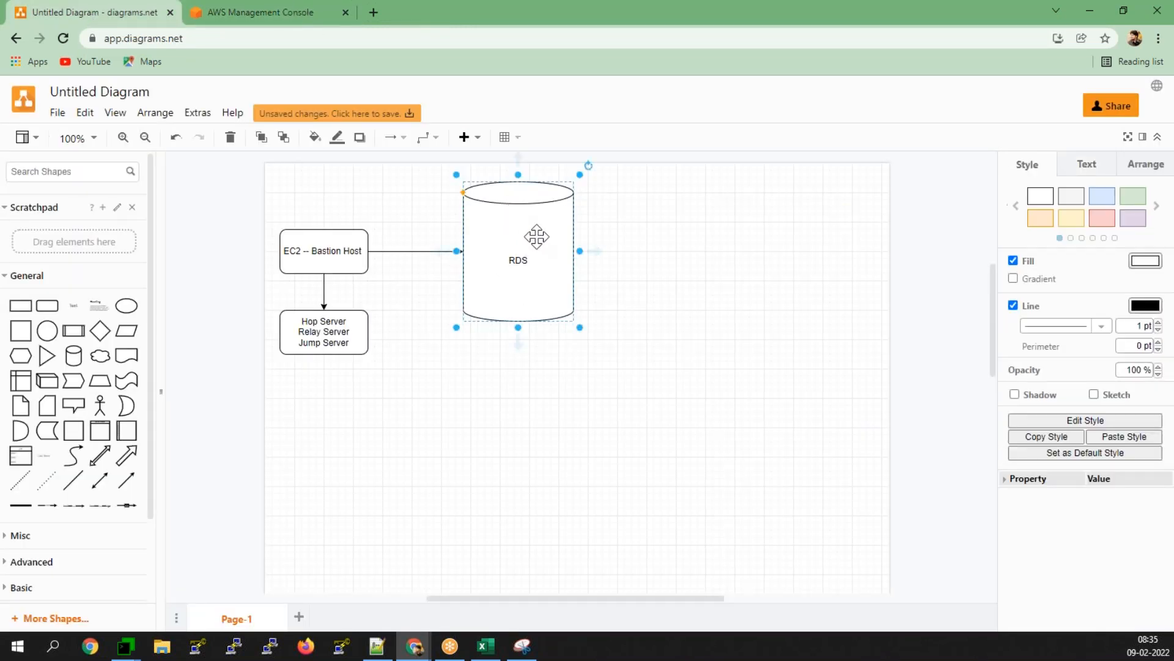
Draw an arrow rightward from the RDS cylinder to a new rounded box labelled "15mins - 20mins"
left_click_drag(596, 251, 639, 258)
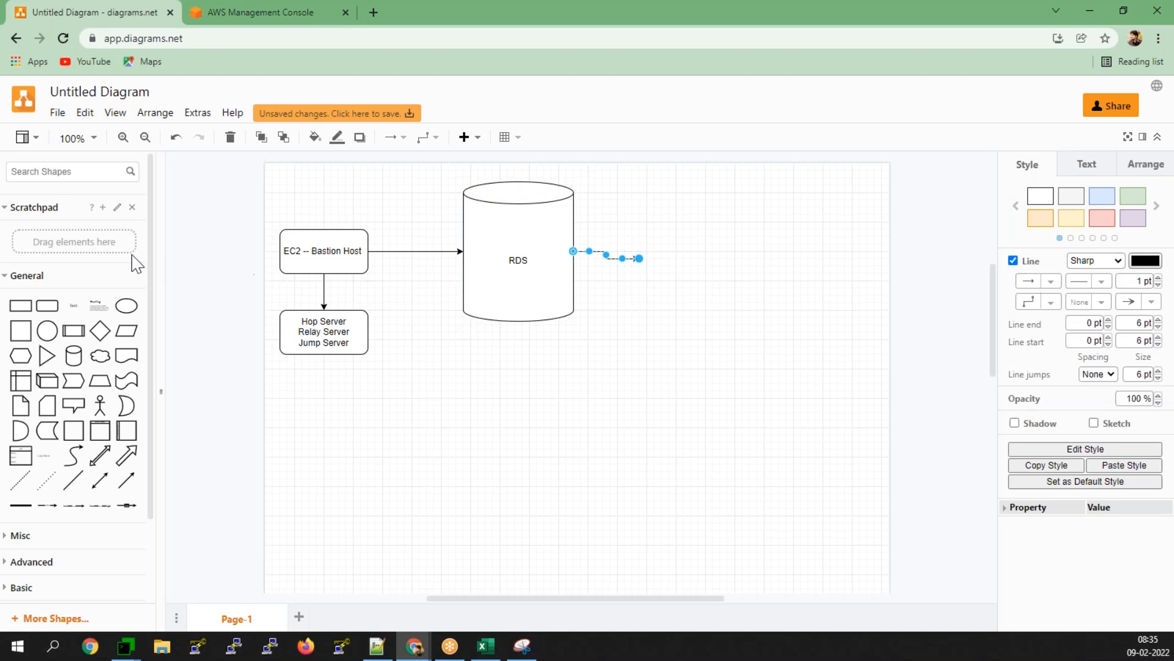
left_click(20, 306)
double_click(633, 258)
left_click(632, 259)
type("15")
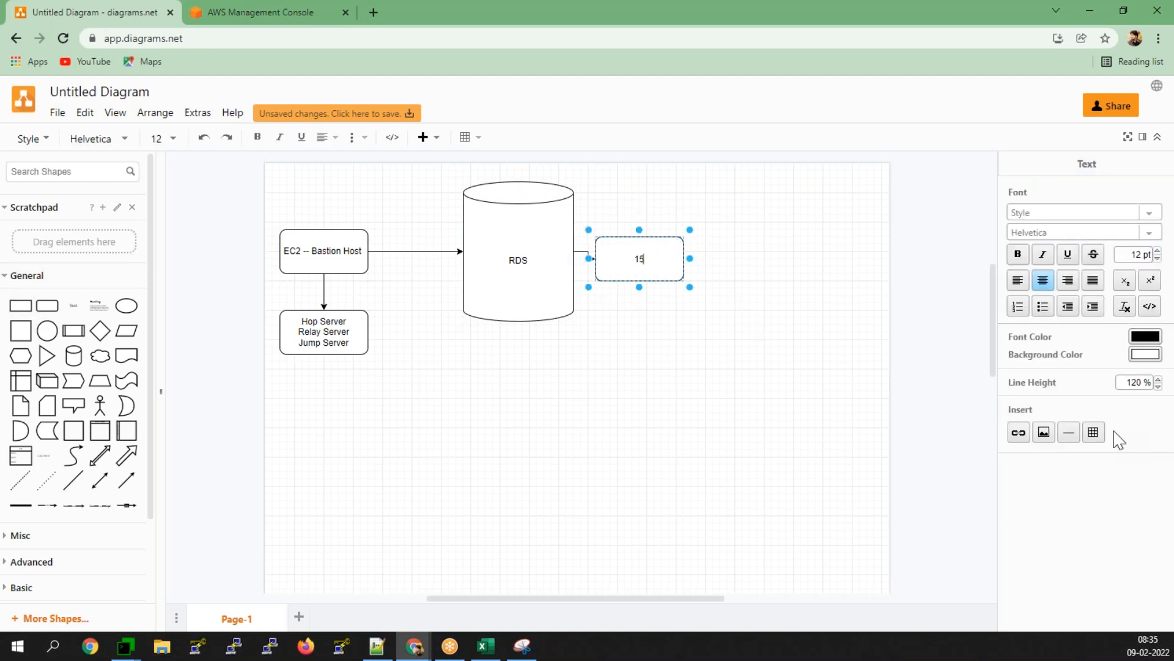
type("mins - 20mins")
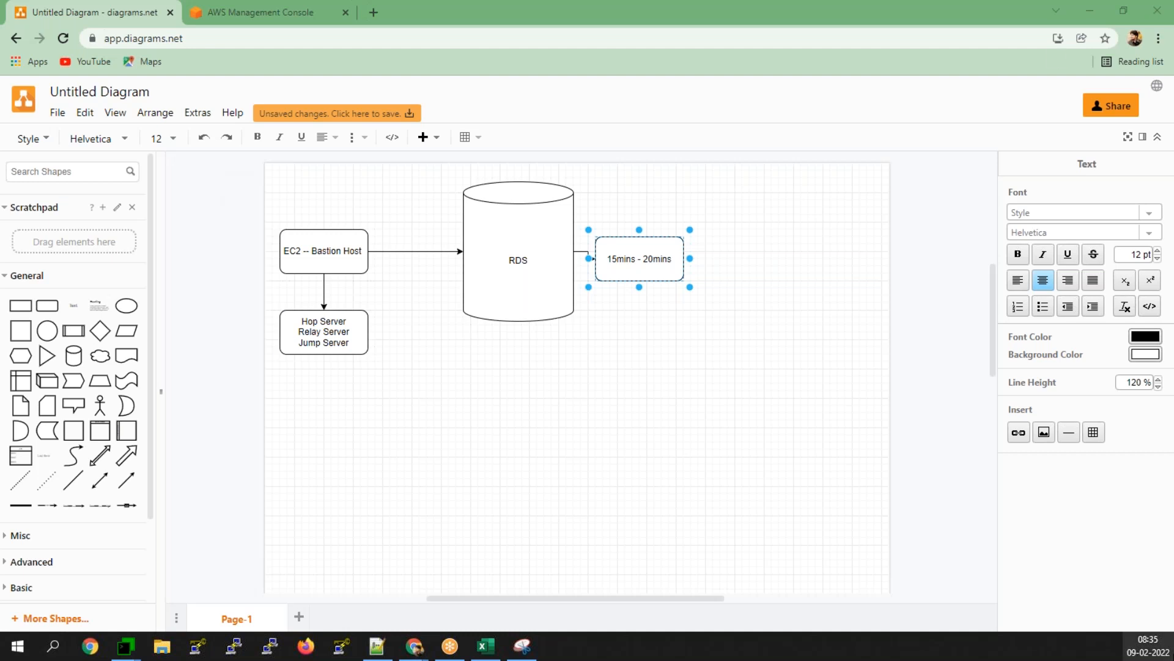
Switch to the AWS Management Console, find the RDS service, and start creating a database from its DB instances list
left_click(273, 7)
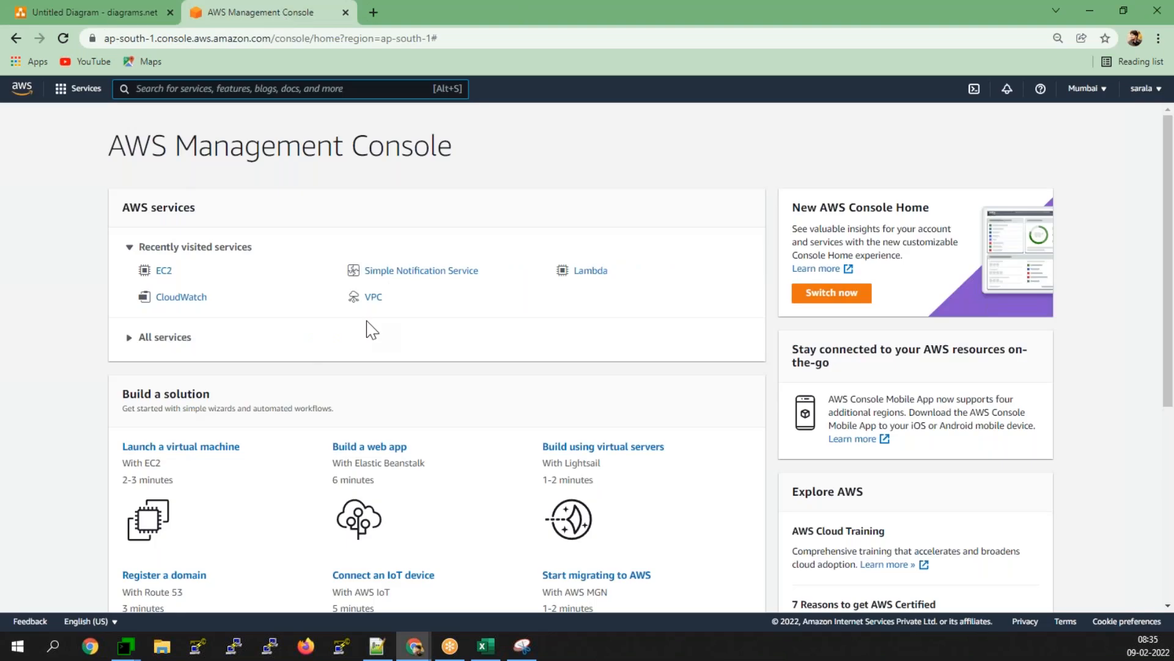
left_click(78, 88)
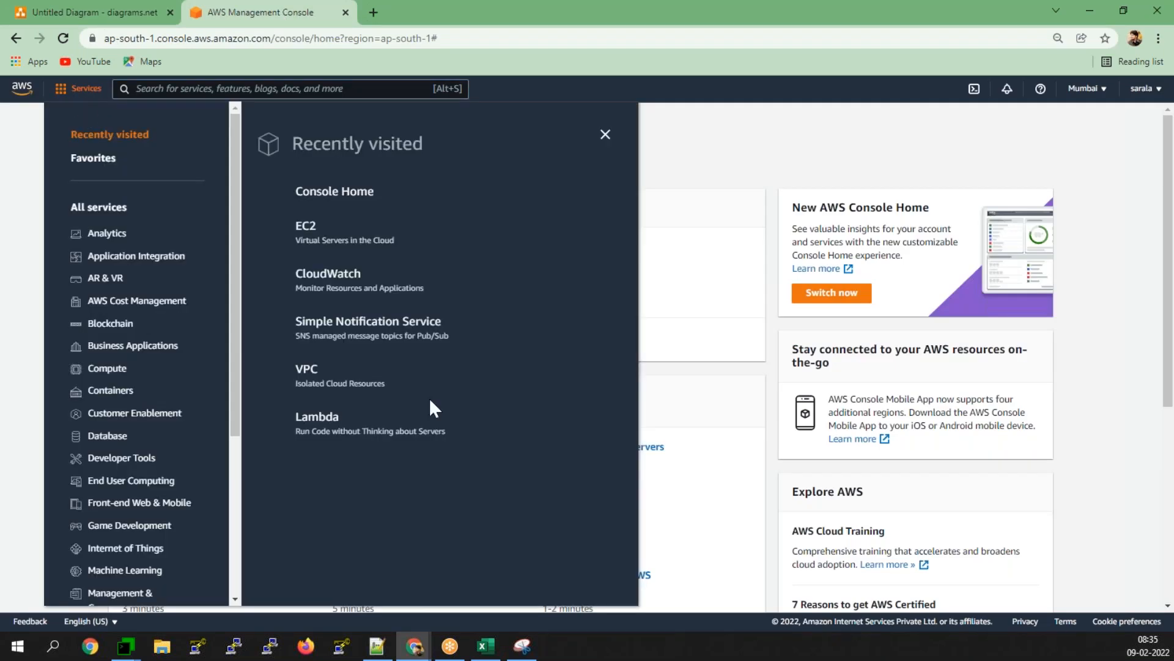
left_click(220, 90)
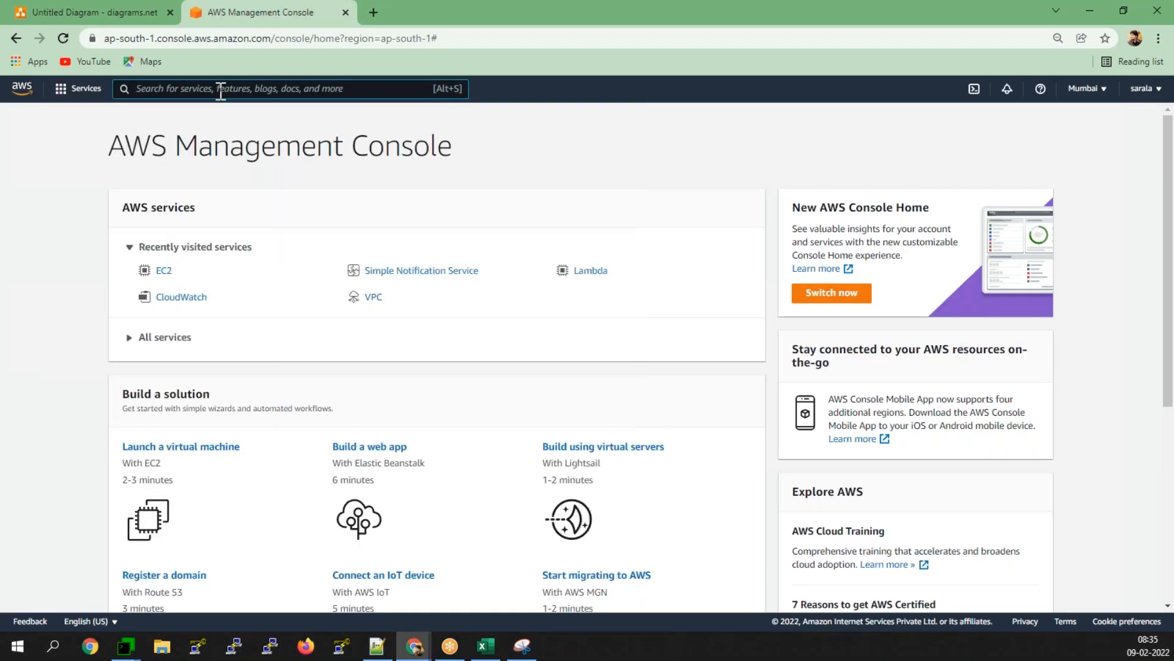
type("rds")
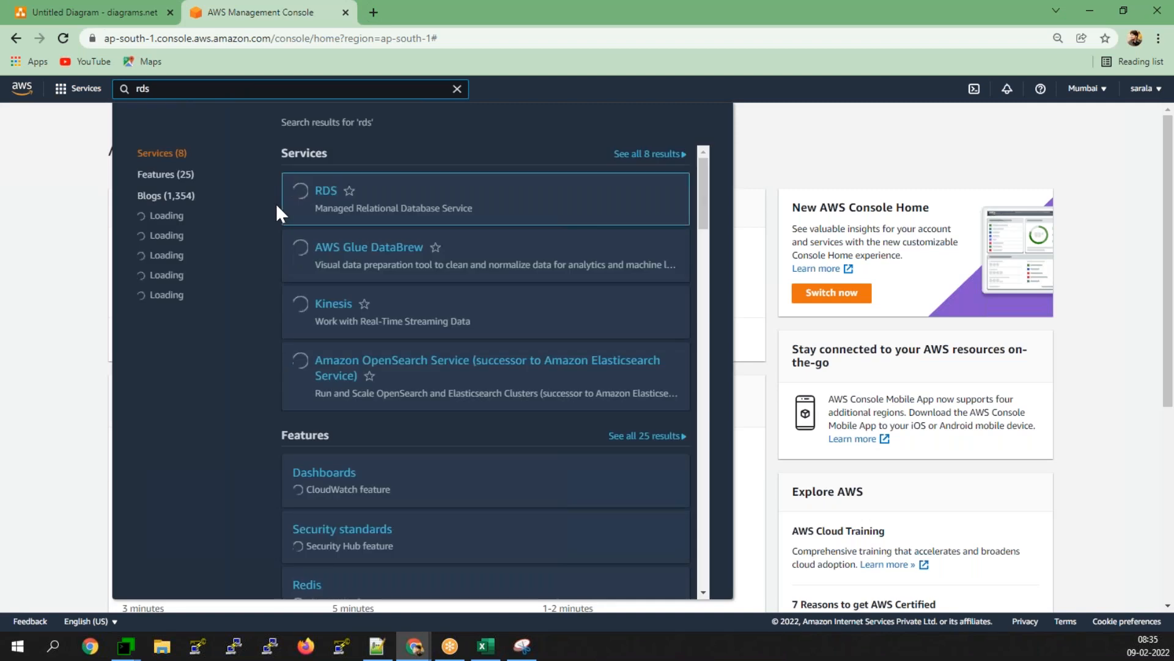
left_click(288, 205)
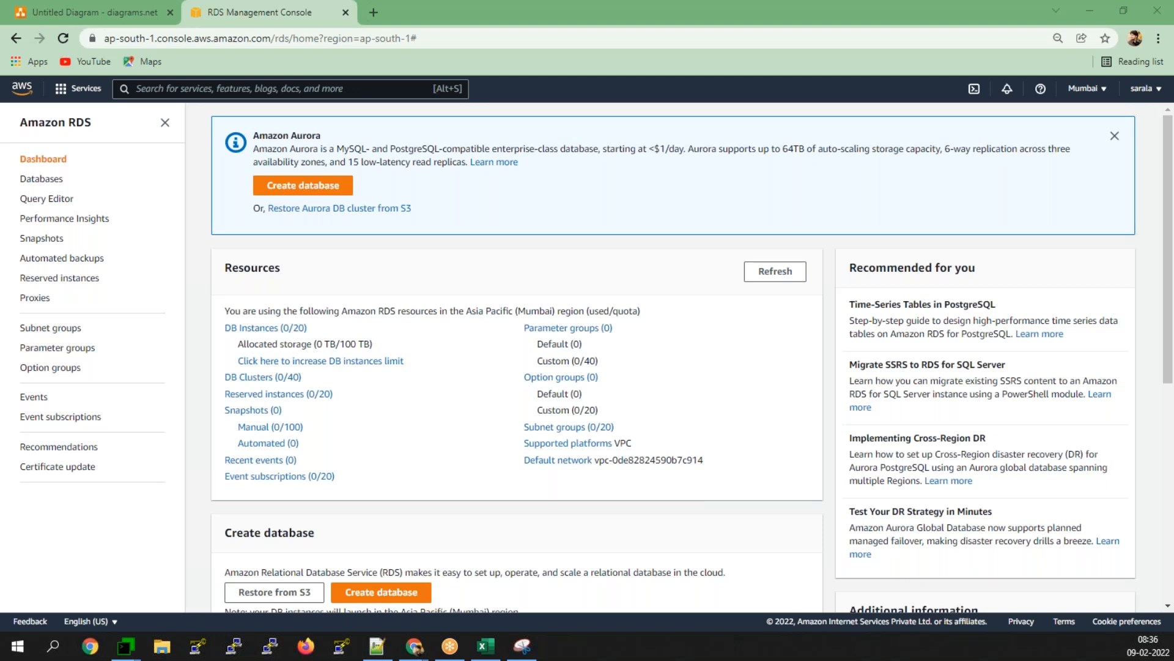
left_click(257, 328)
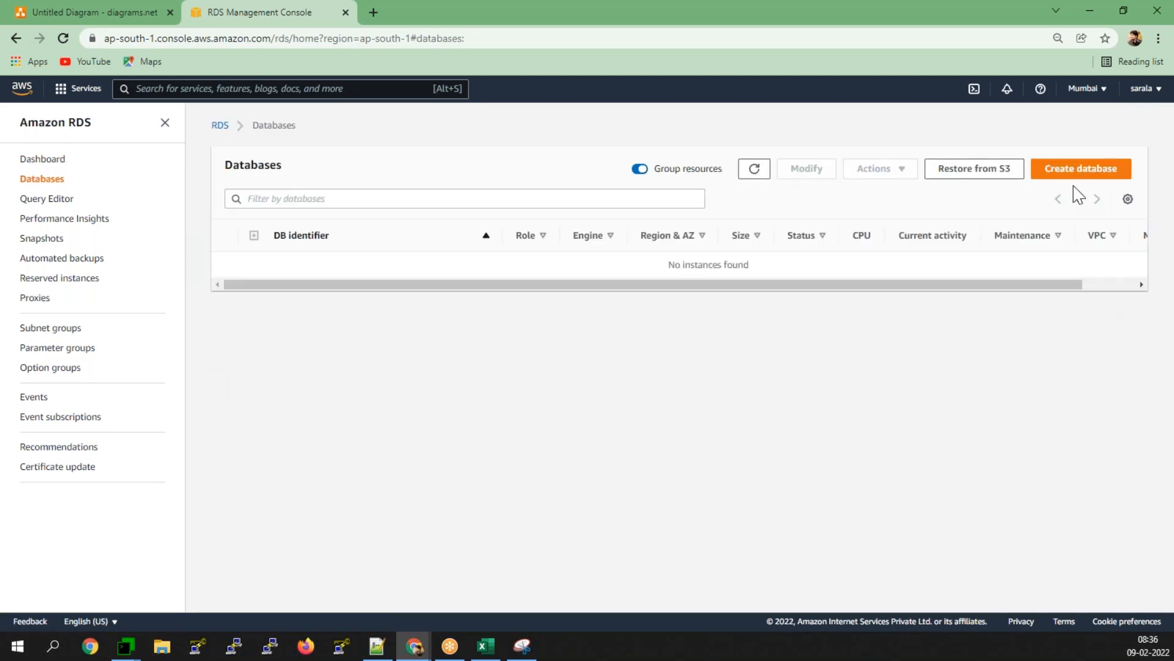
left_click(1074, 175)
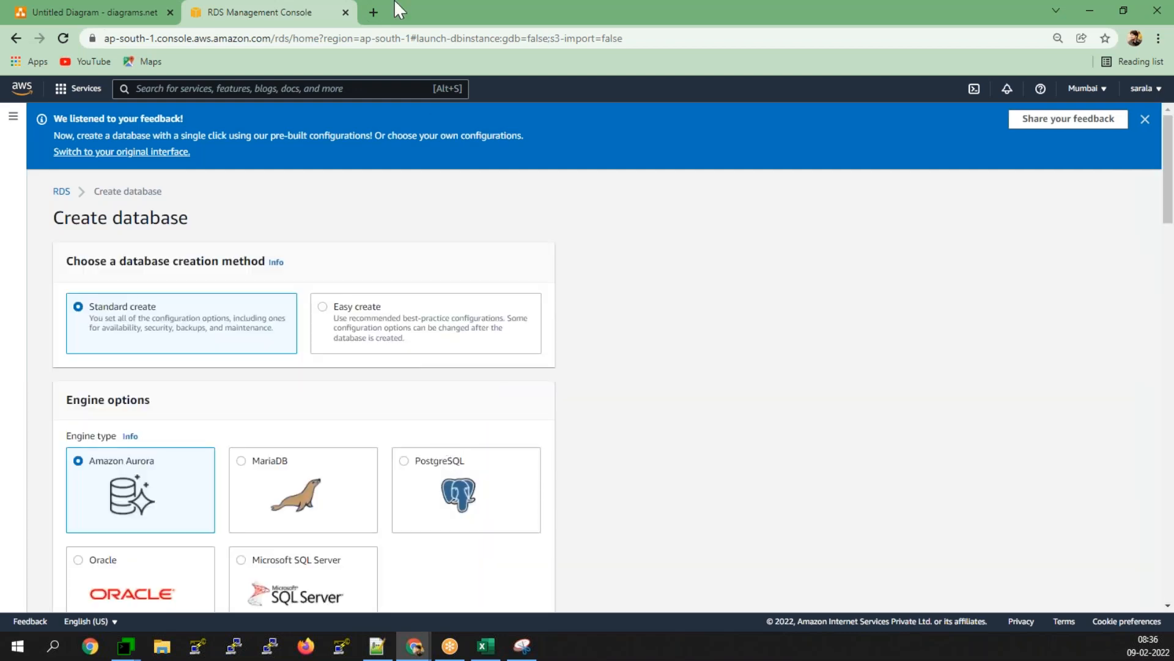
Review the creation method and engine options, and choose the Dev/Test template for the new database
scroll(184, 480, "down", 4)
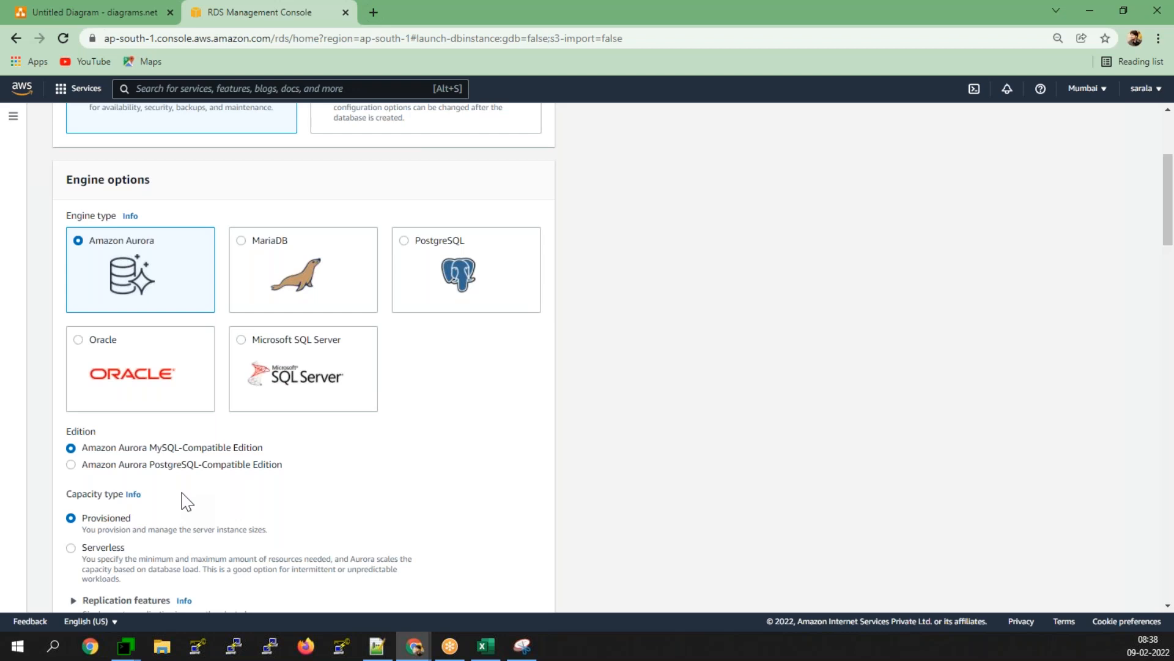
scroll(581, 251, "up", 2)
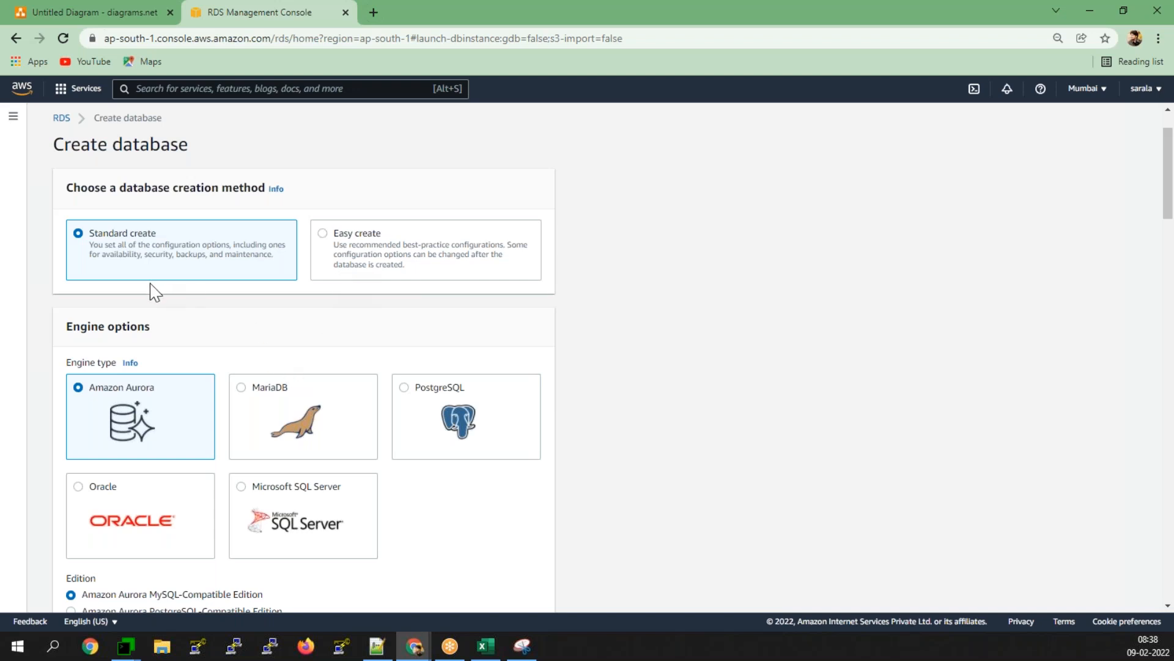
scroll(184, 367, "down", 2)
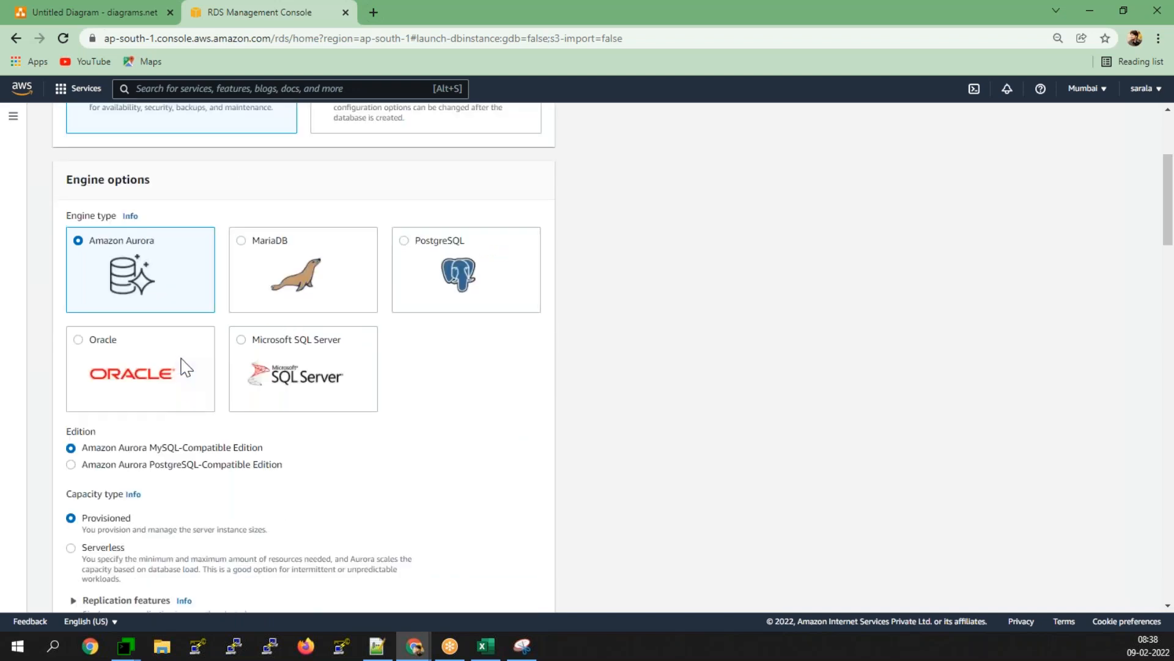
scroll(186, 367, "up", 3)
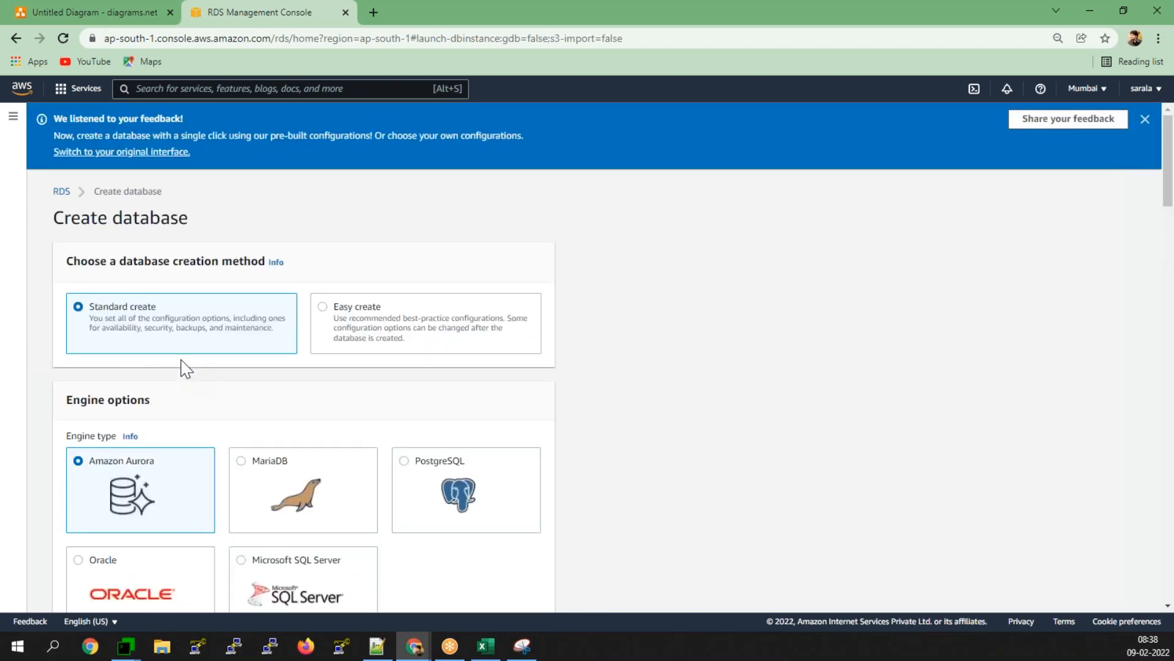
scroll(187, 369, "down", 3)
scroll(184, 367, "down", 4)
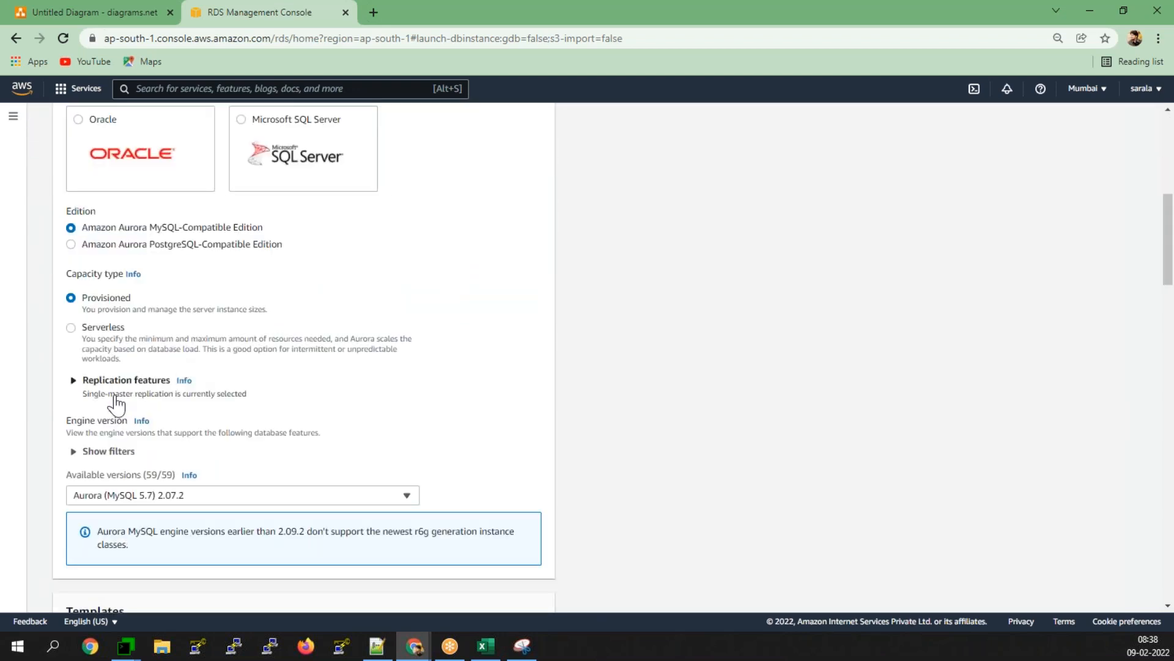
scroll(116, 403, "down", 3)
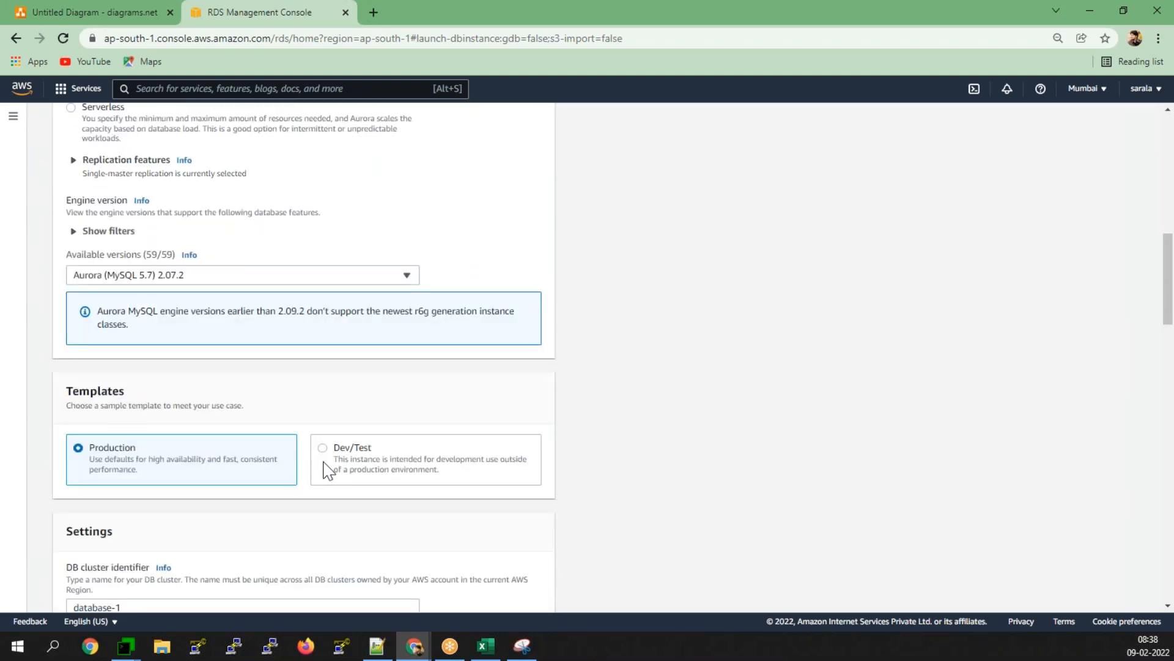
left_click(323, 452)
Examine the Aurora edition and capacity type options, highlighting the description of the Provisioned capacity type
scroll(116, 449, "up", 4)
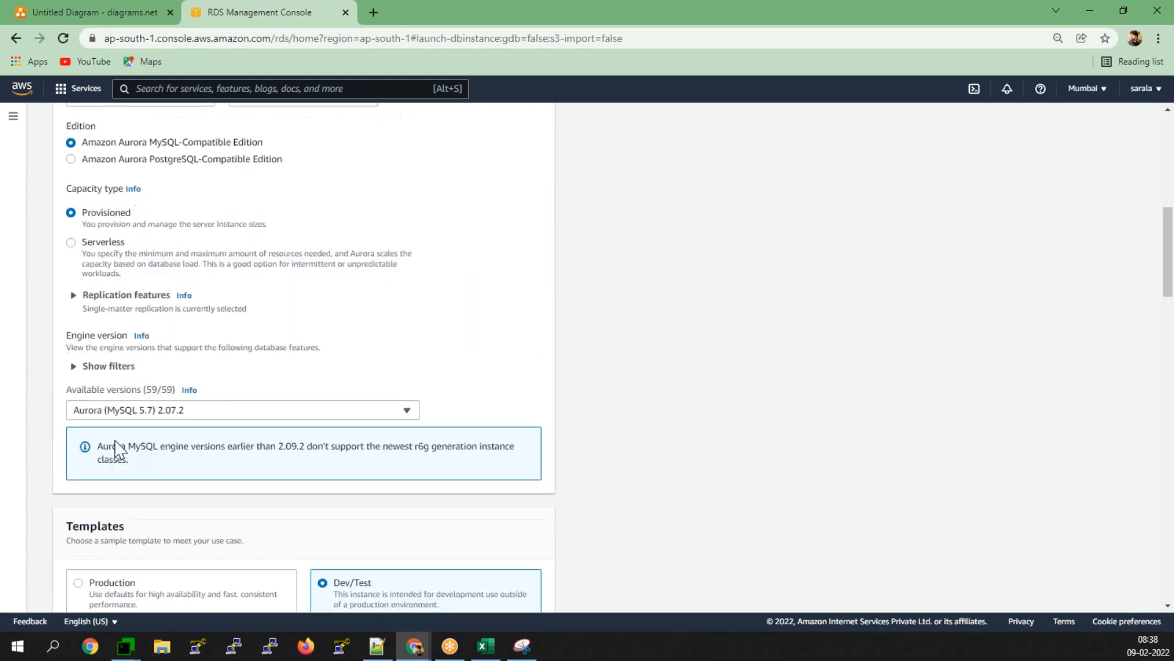
scroll(116, 449, "up", 4)
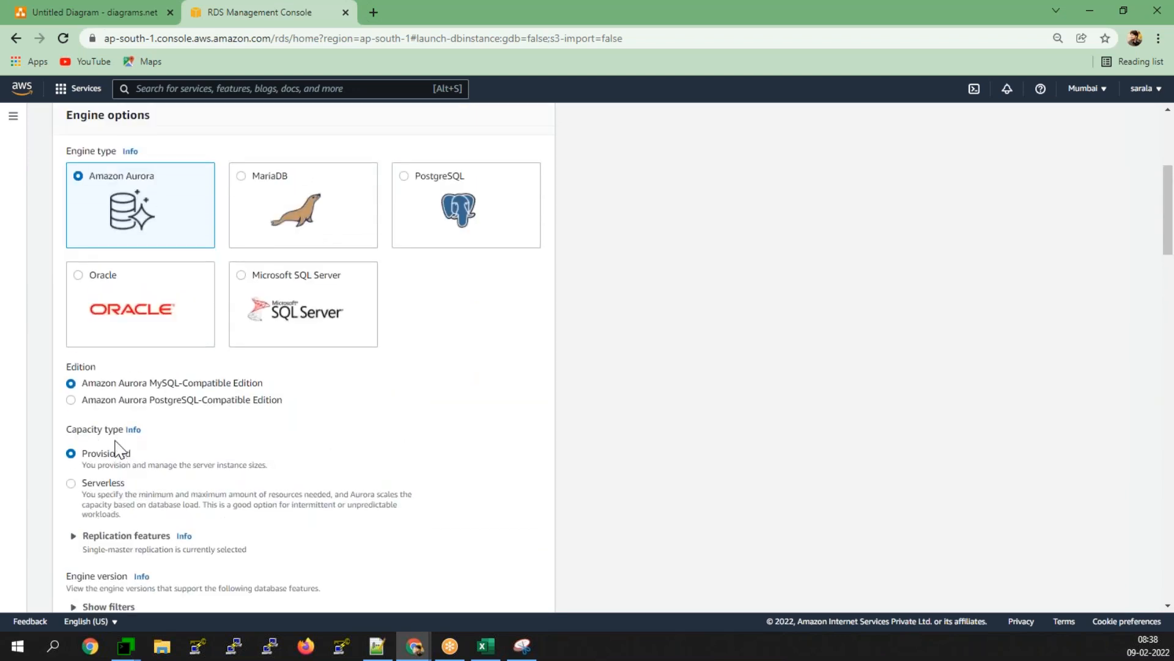
scroll(117, 450, "down", 3)
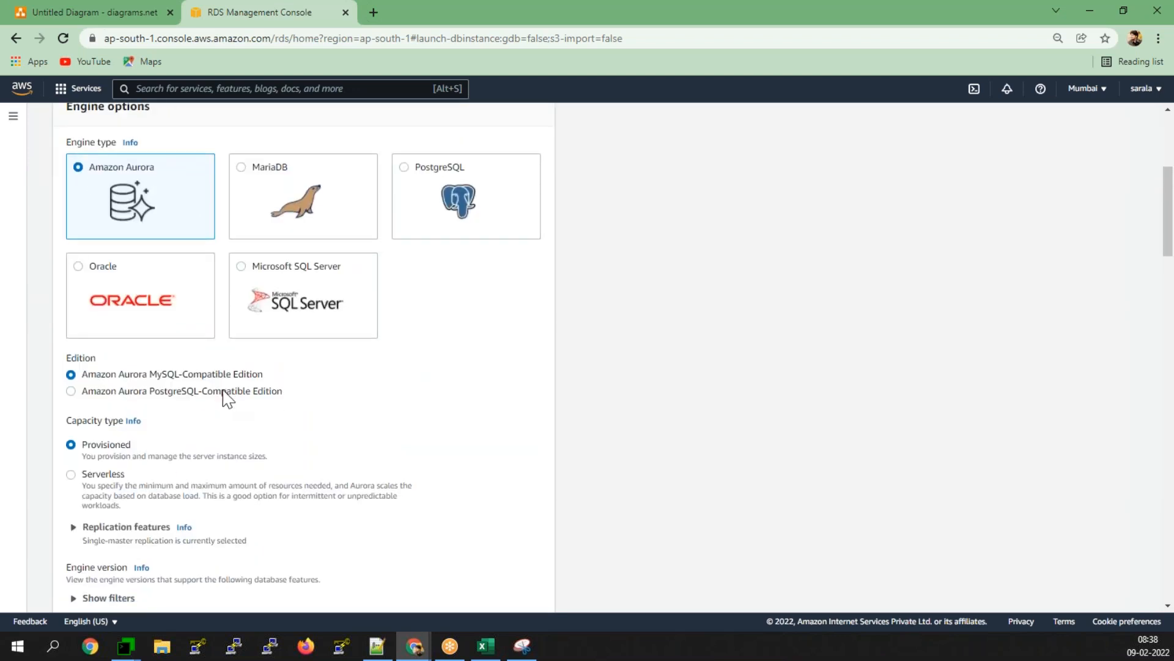
scroll(155, 412, "down", 2)
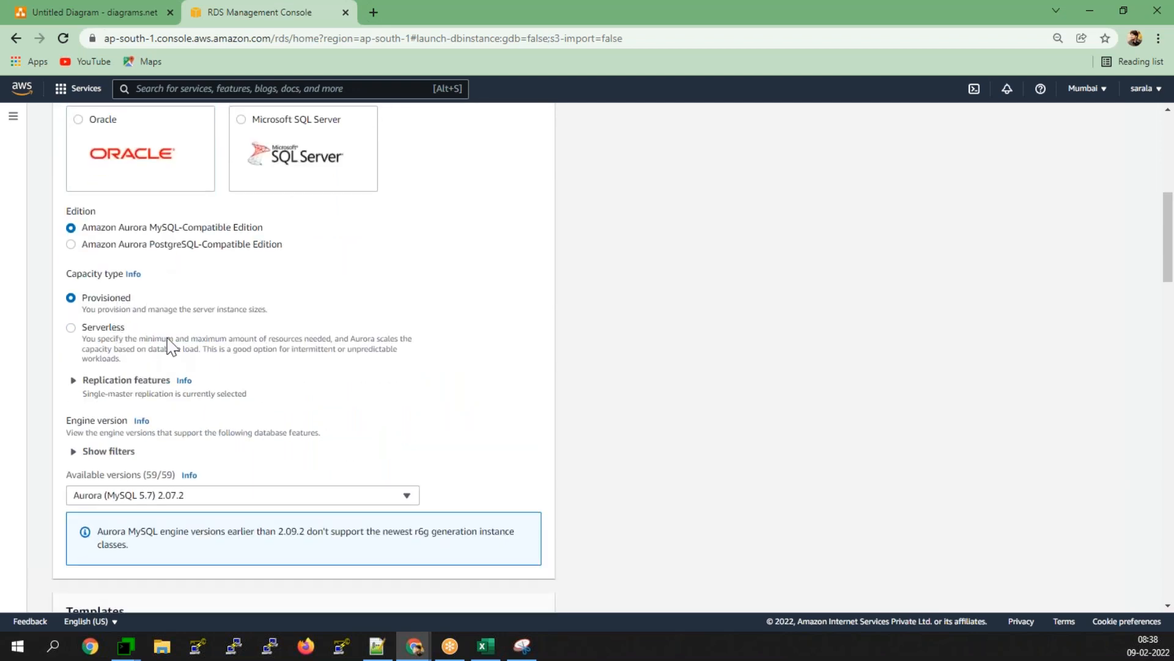
left_click_drag(80, 310, 267, 317)
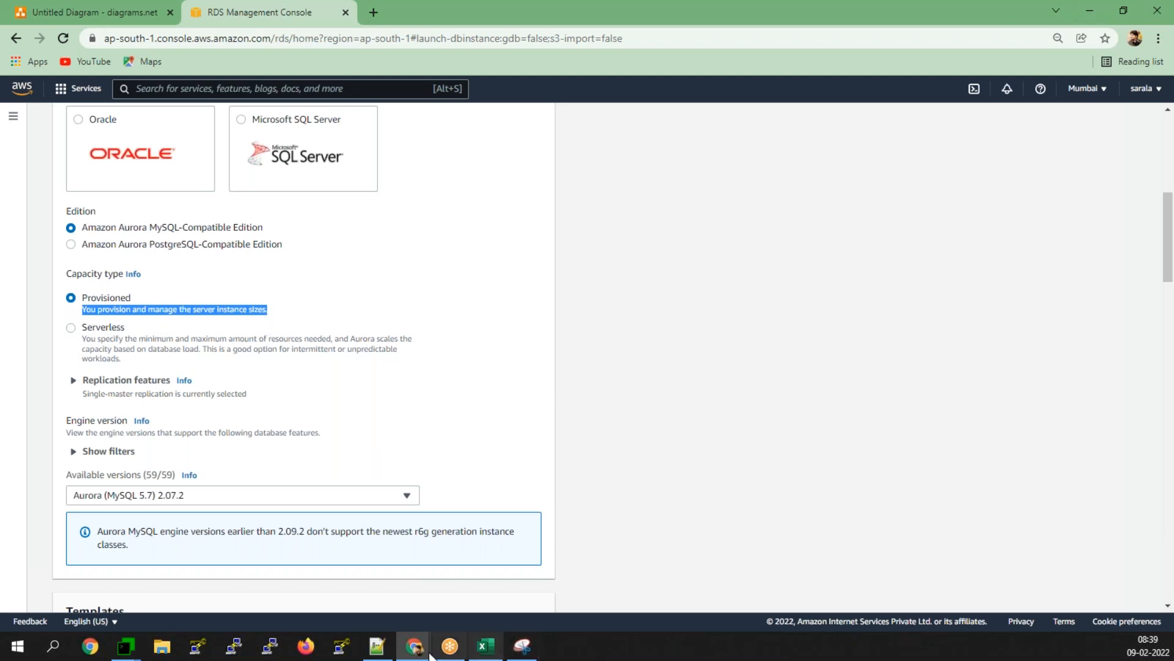
Switch to Jan.txt in Notepad++ and add the heading "Provisioned" below "SQL VS NOSQL"
left_click(379, 648)
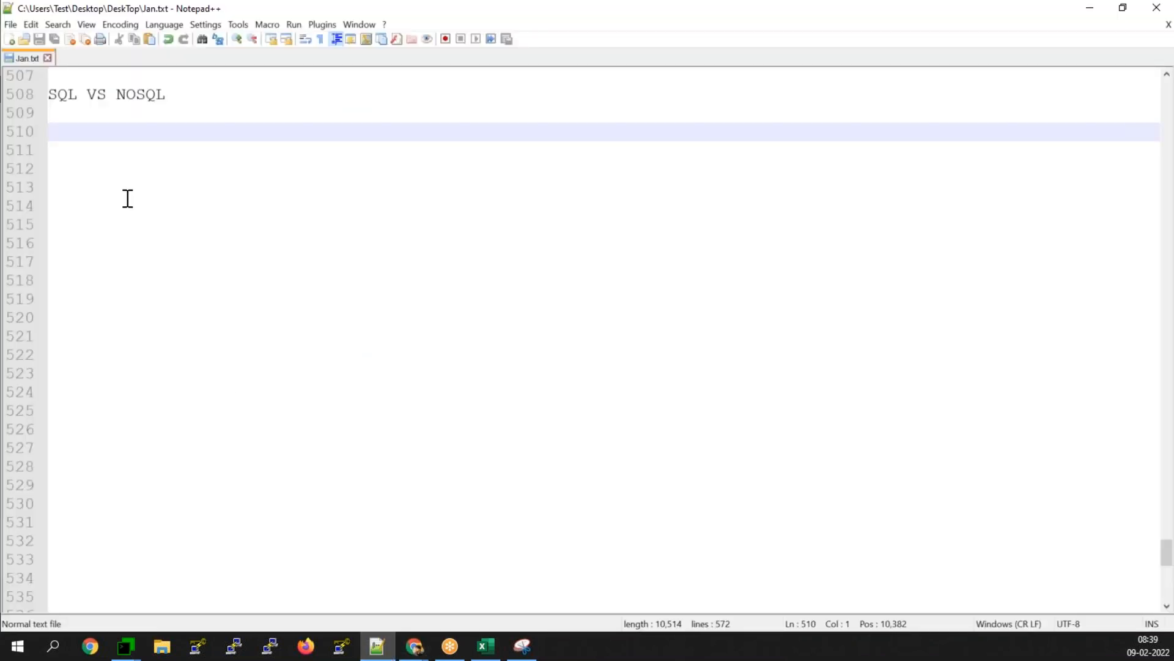
type("Provid")
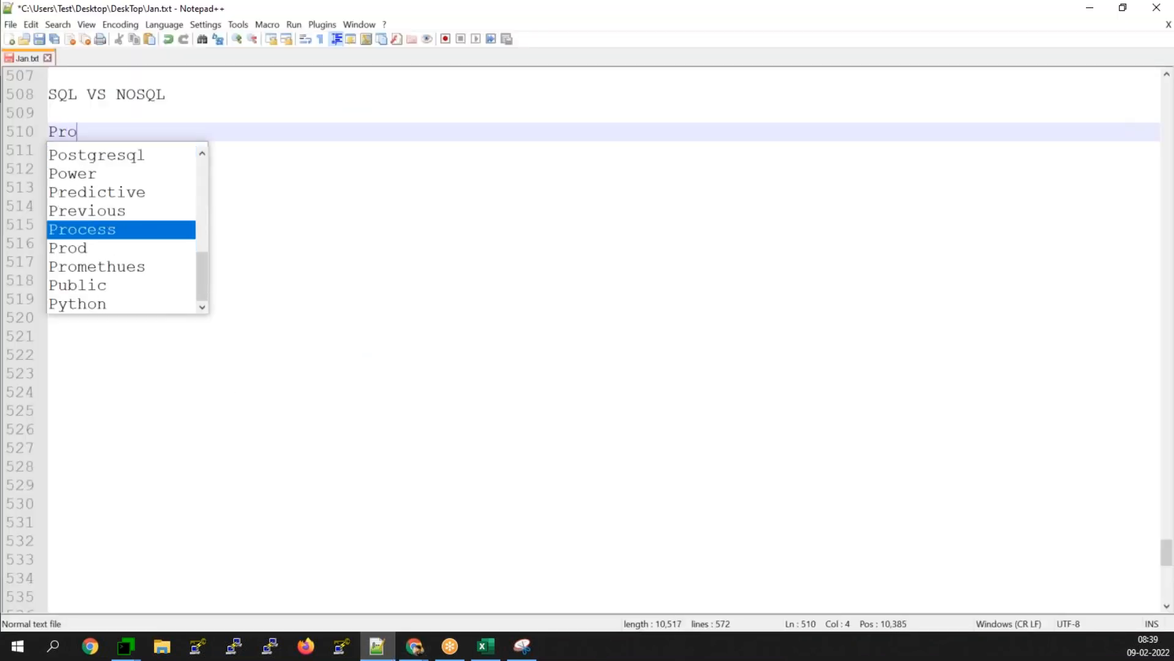
type("sioned")
key("Return")
key("Return")
Add the indented line "which Hardware ?? -- R5 ??" under the Provisioned heading
type("which ")
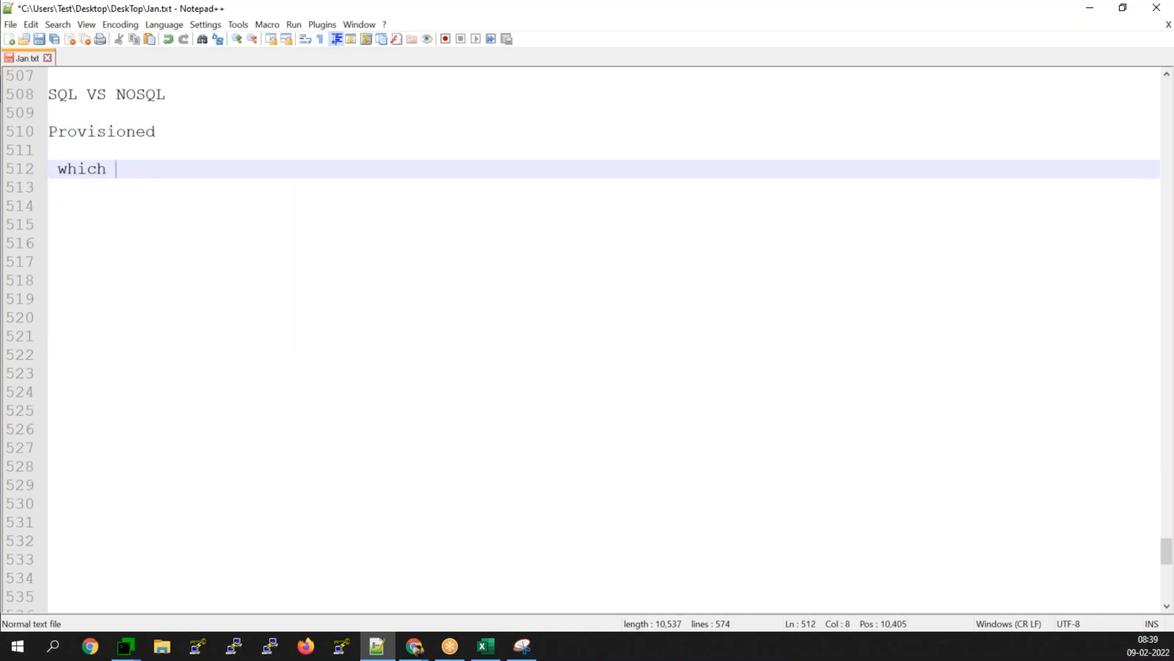
type("Hardware ")
type("will")
key("BackSpace")
key("BackSpace")
key("BackSpace")
key("BackSpace")
key("BackSpace")
type("?? ")
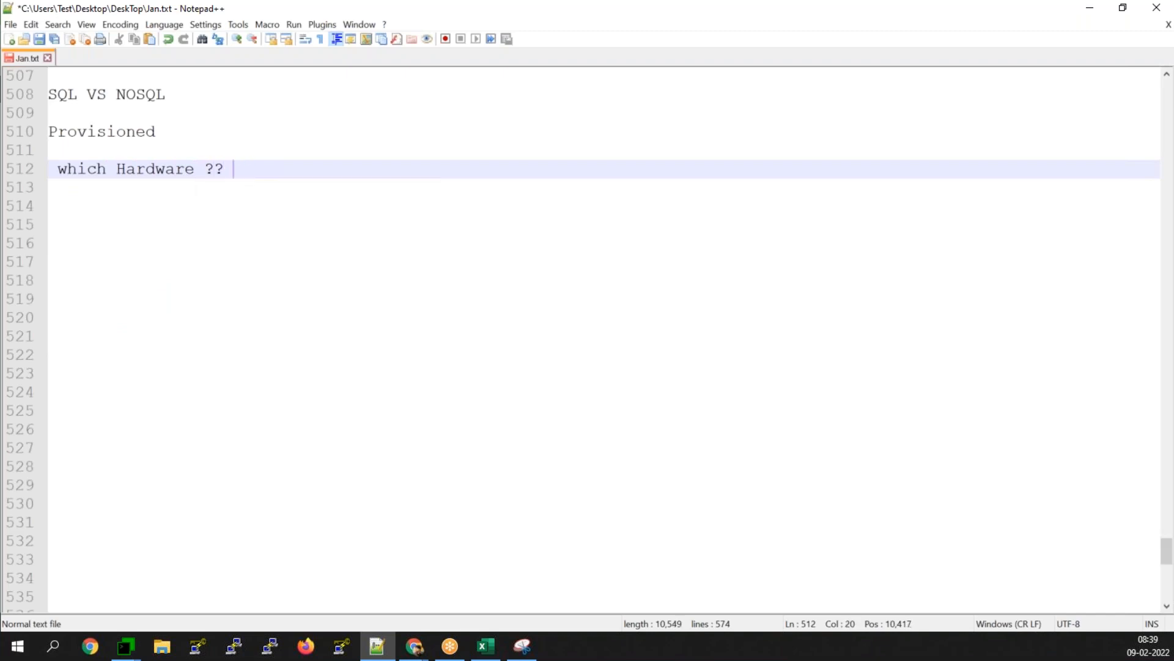
type("-- ")
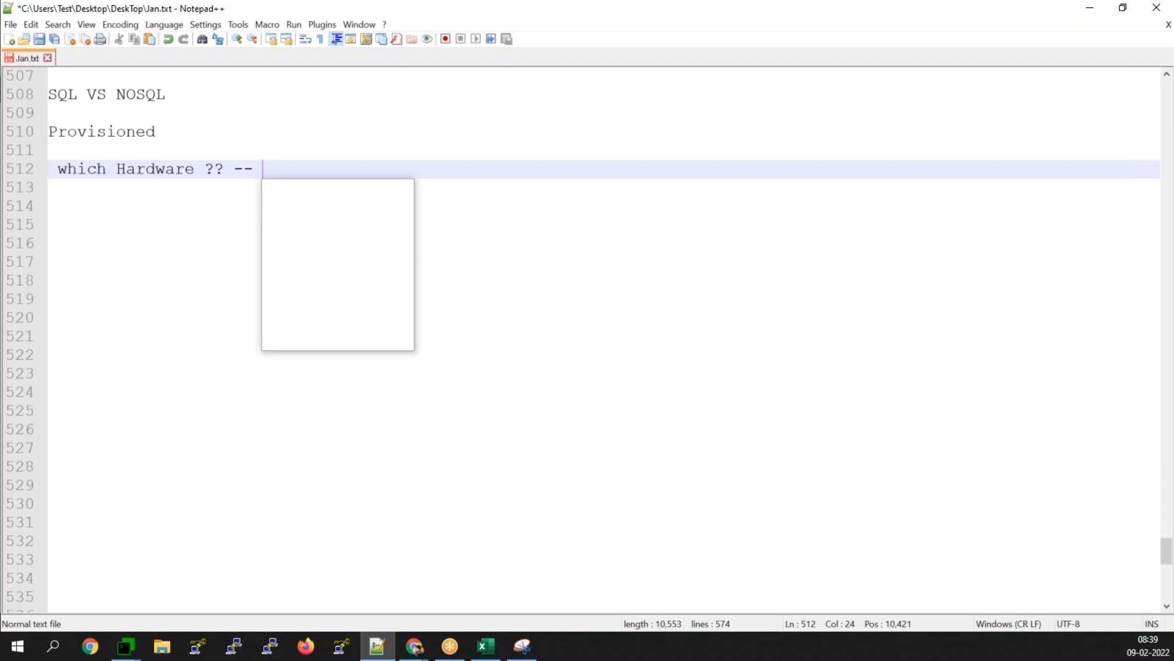
type("R%")
key("BackSpace")
key("BackSpace")
type("5 ??")
key("Return")
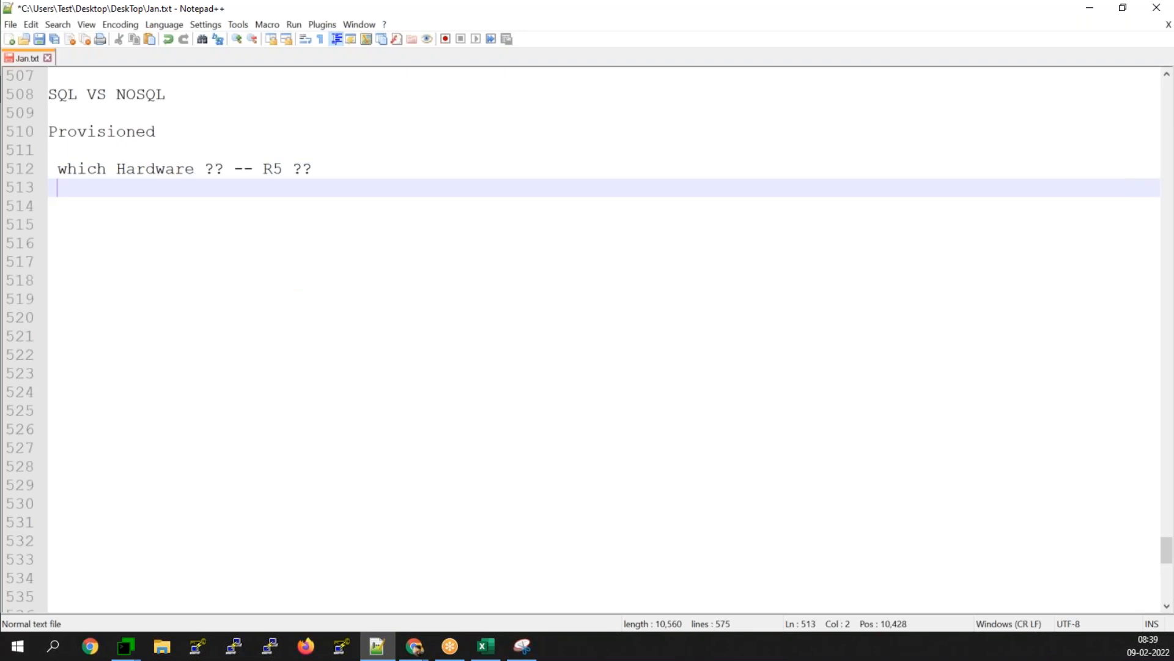
Add the line "Data Base Memory Hungry -- Memory opritimisied instances" below the hardware question
type("Da")
key("Down")
key("Return")
type("Base Memor")
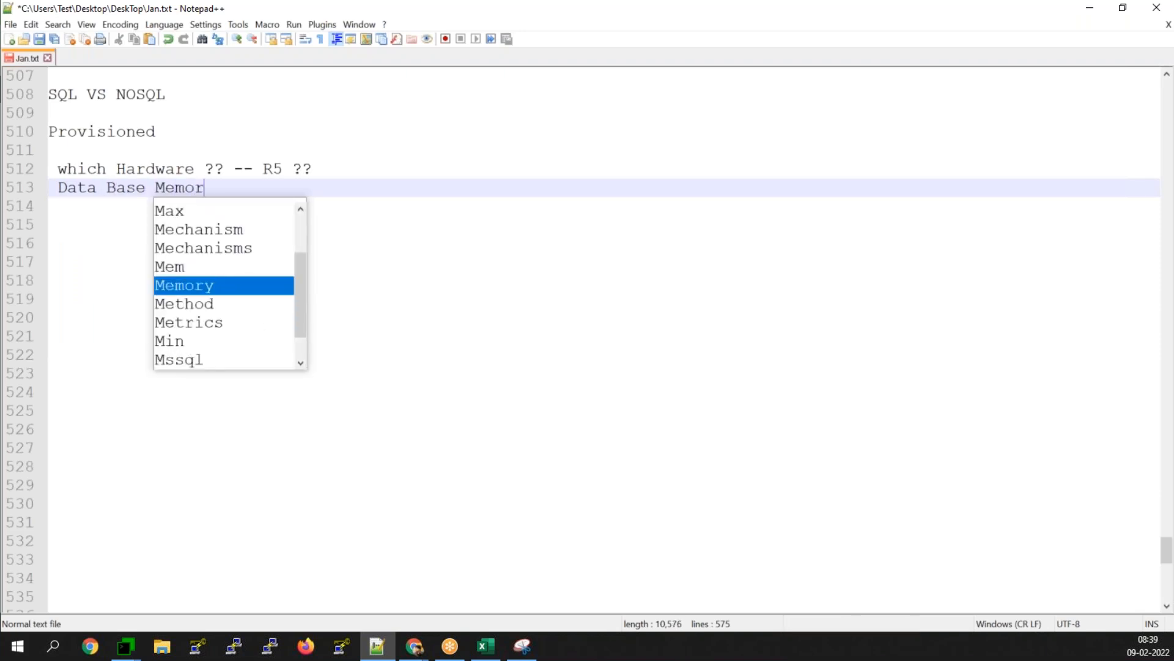
type("y Hun")
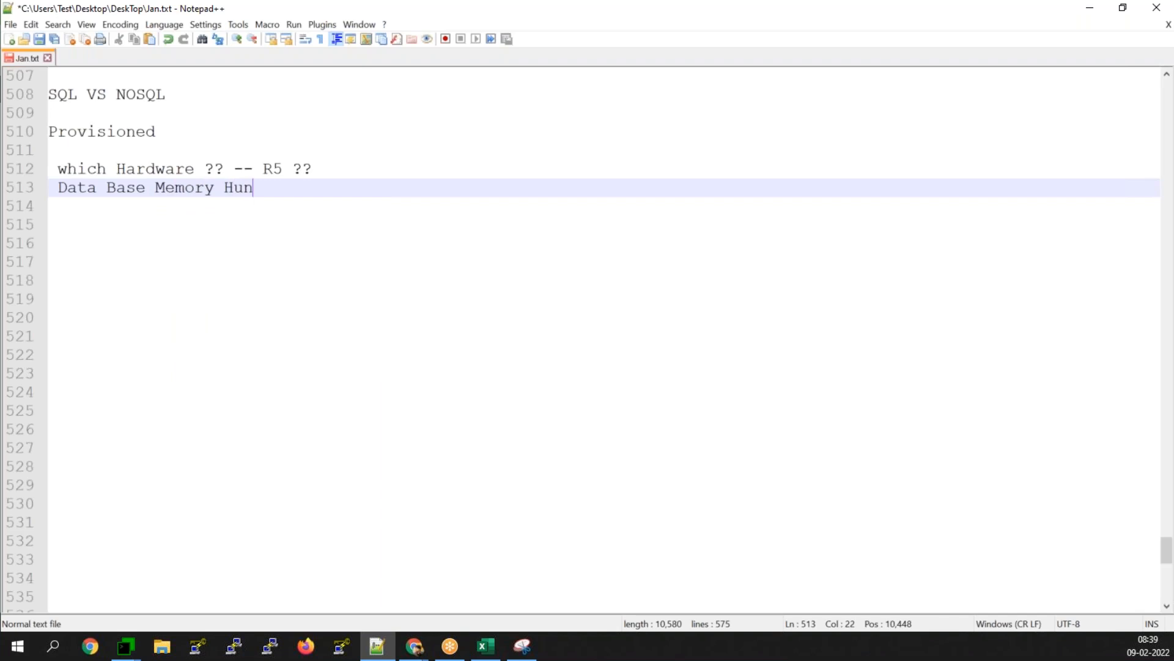
type("gry -- Memory op")
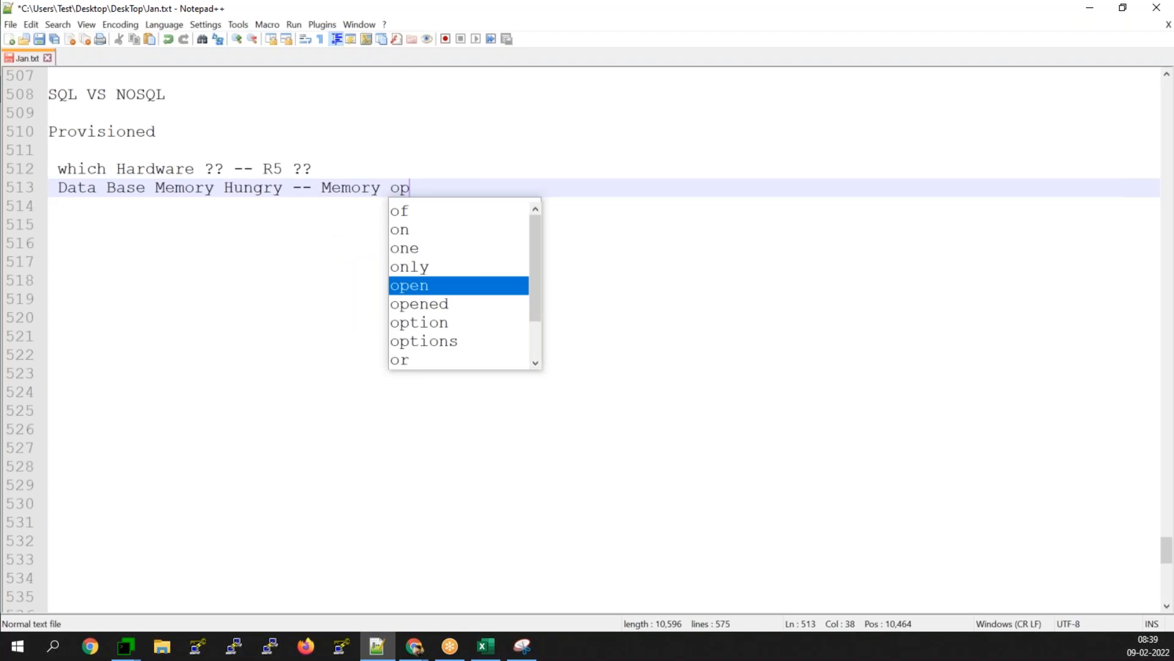
type("rit")
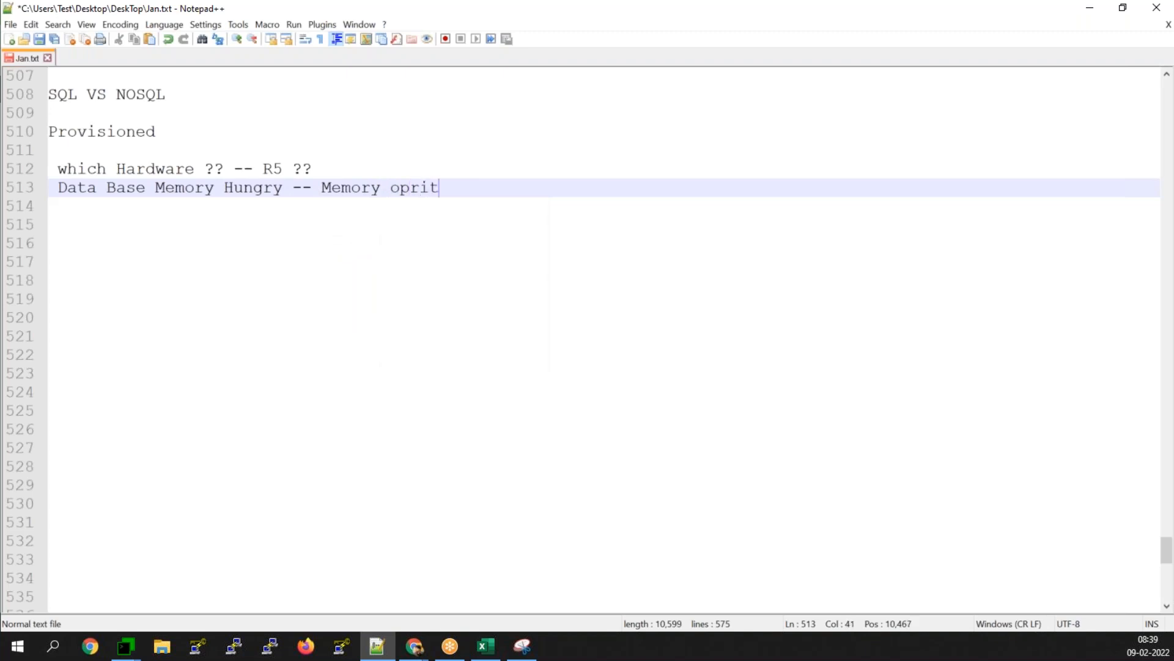
type("imisied instances")
key("Return")
key("Return")
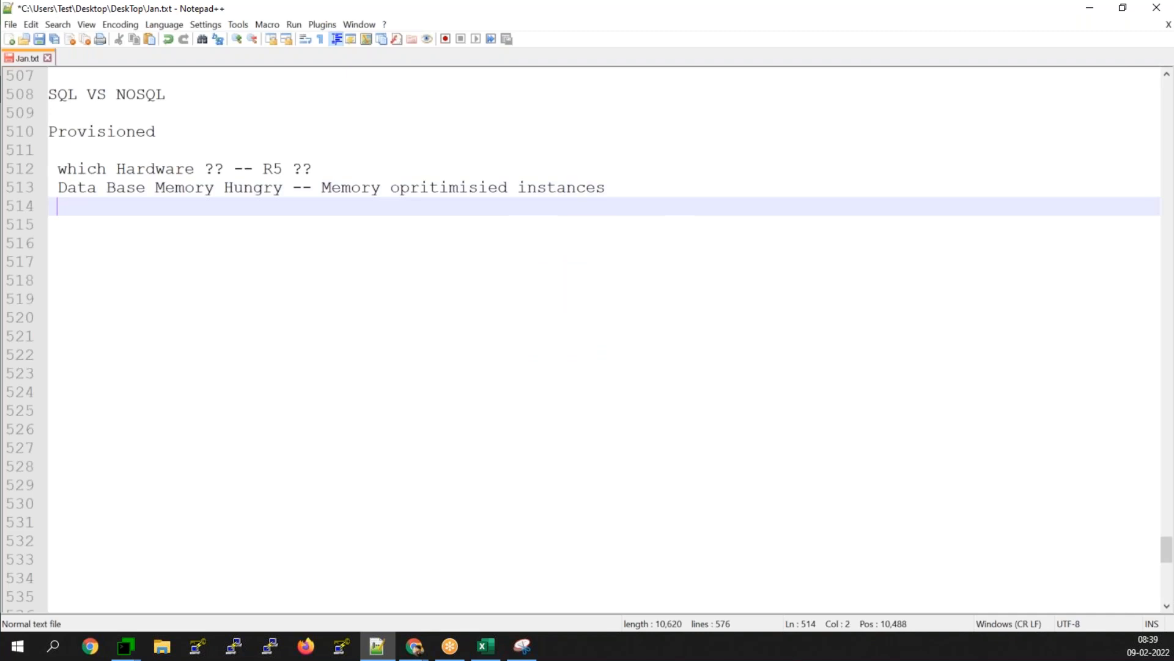
Add the further indented line "r5 ---" below the memory note and start an unindented line
key("Return")
key("Home")
key("BackSpace")
type("r5 ")
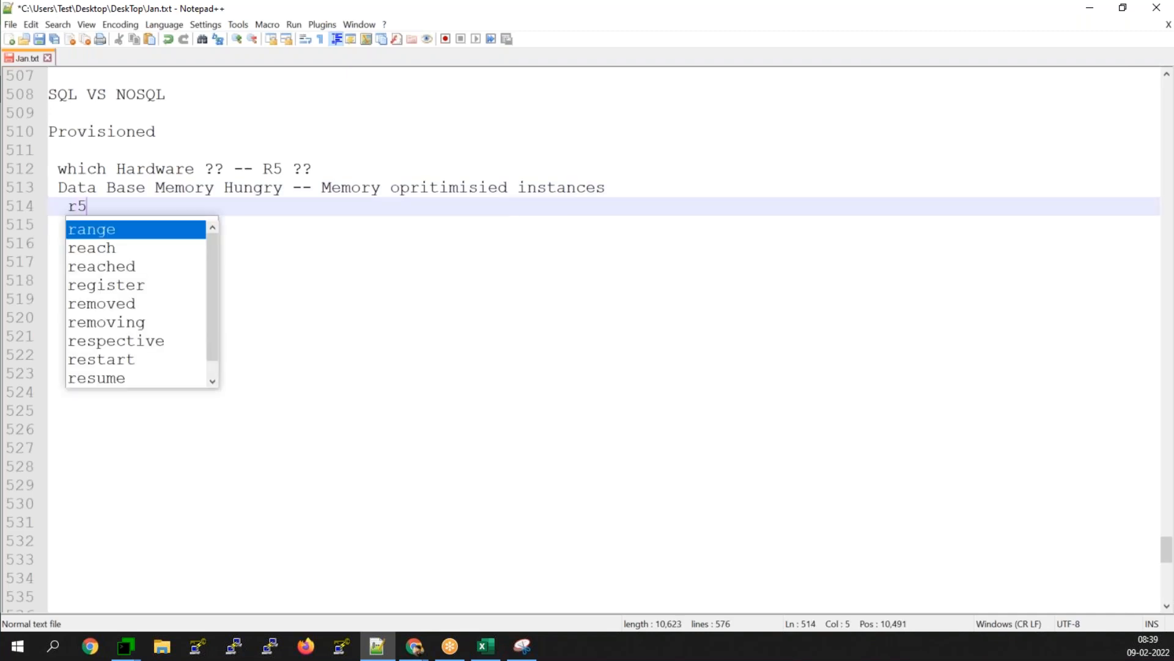
type(", r")
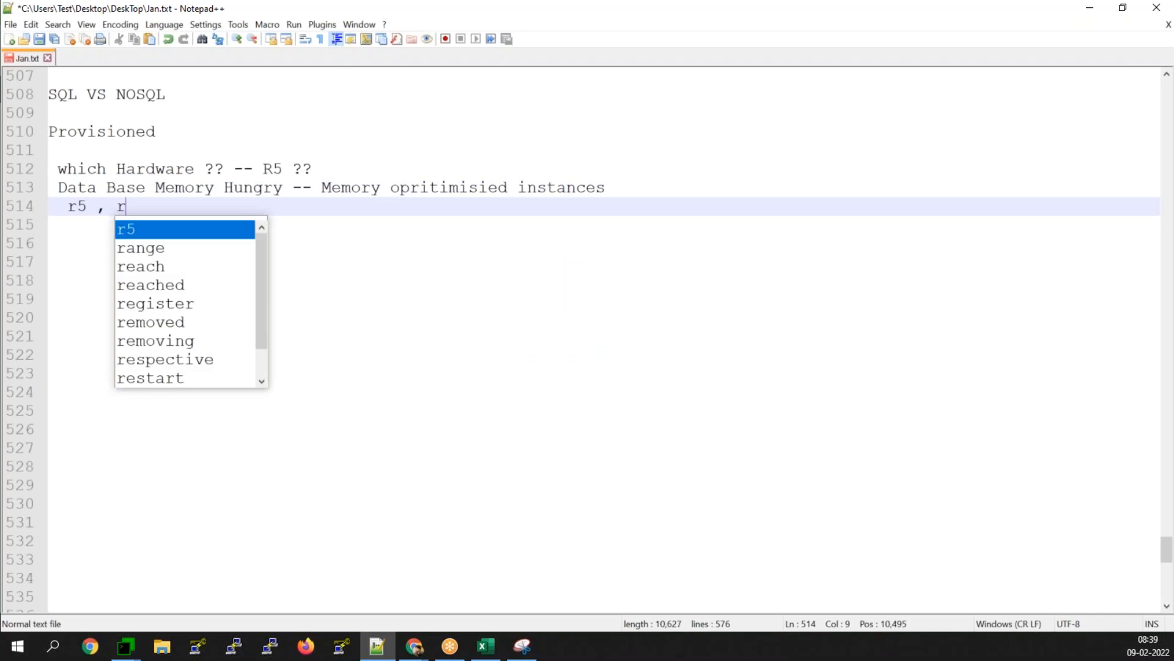
key("BackSpace")
key("BackSpace")
key("BackSpace")
key("BackSpace")
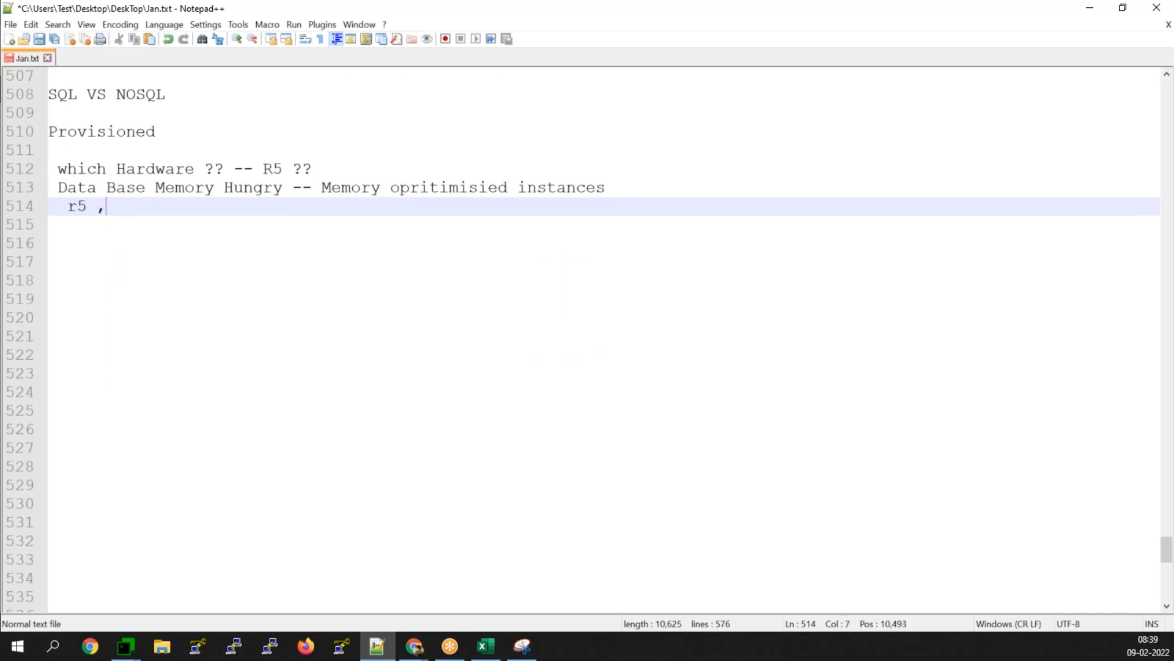
type("a")
key("BackSpace")
key("BackSpace")
type("---")
key("Return")
key("Home")
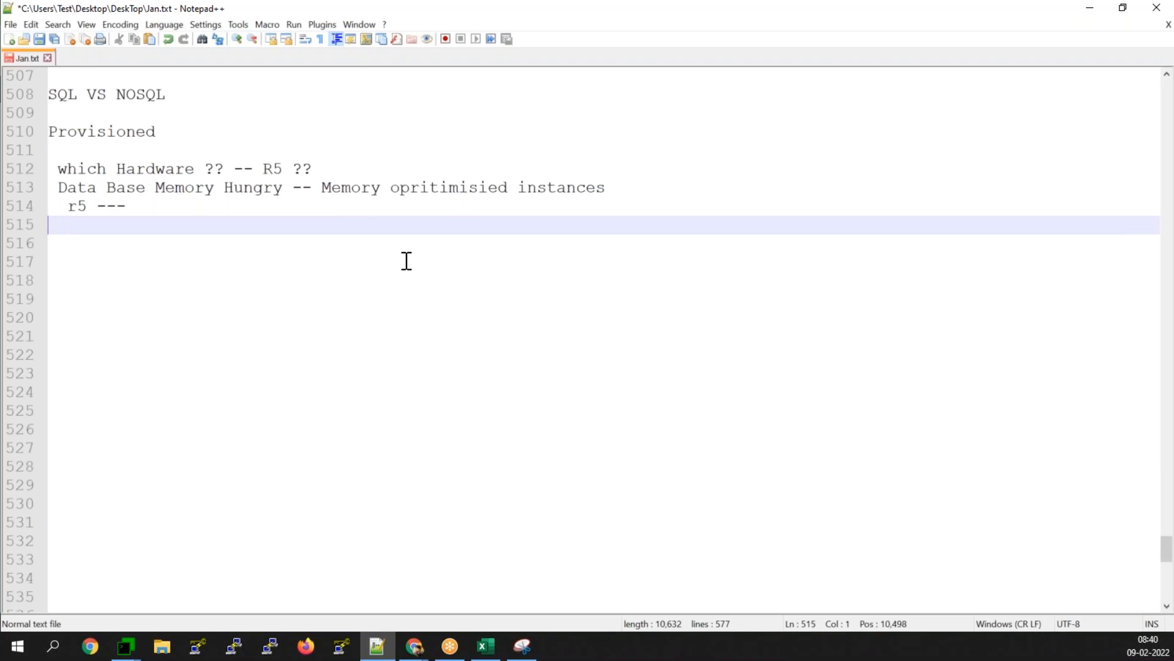
Leave a blank line and add the heading "Server less" after the Provisioned notes
key("Return")
type("Serv")
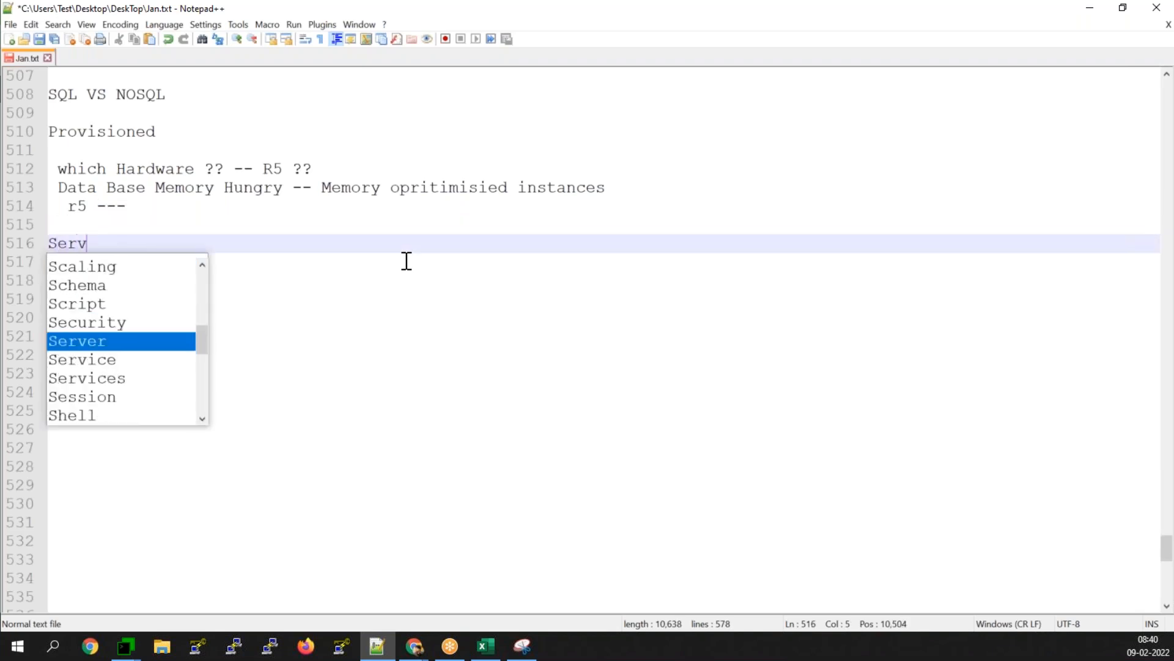
type("er less")
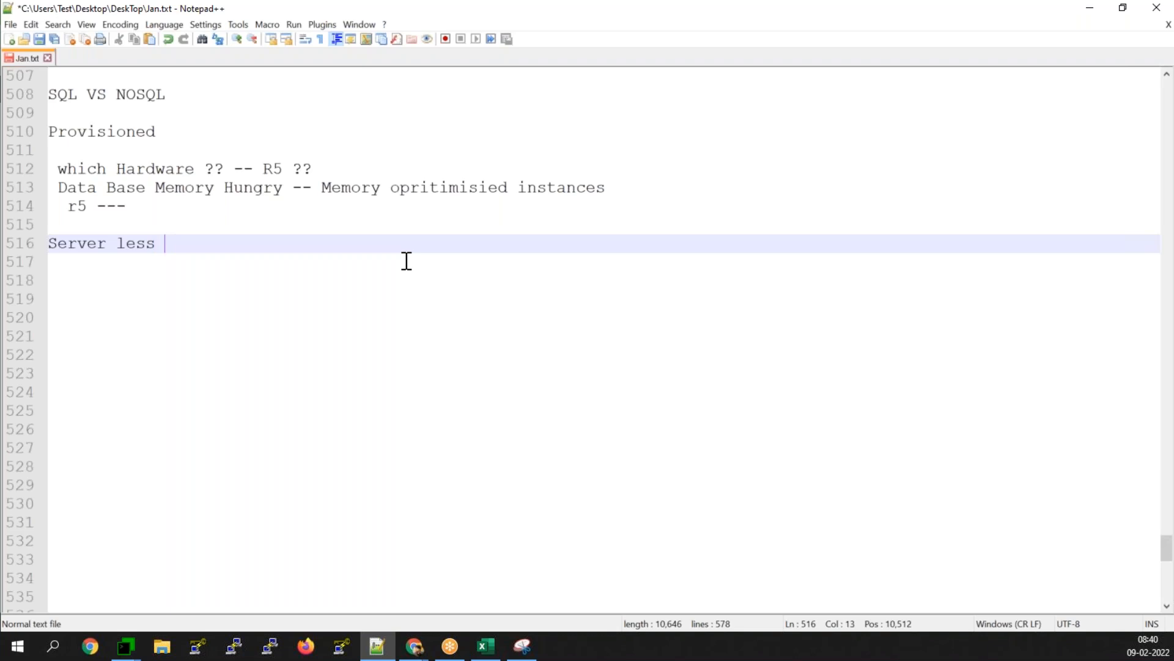
Add the indented line "-- not need to select the respective hardware" under the Server less heading and start another line
key("Return")
type("-- no")
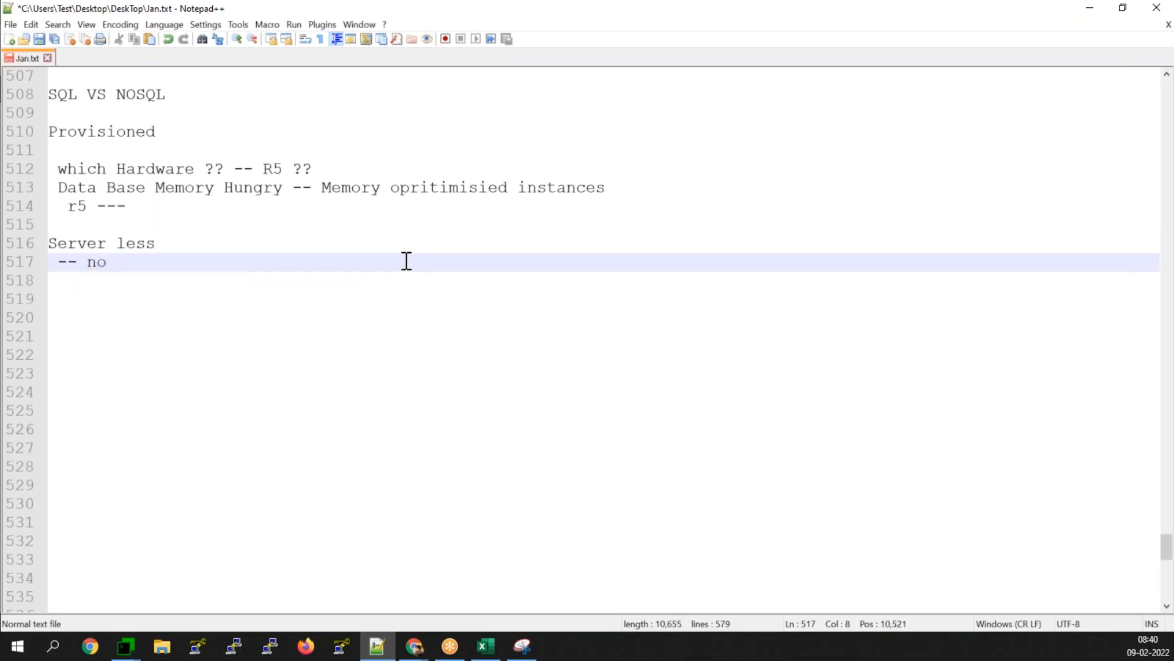
key("BackSpace")
type("t need to select ")
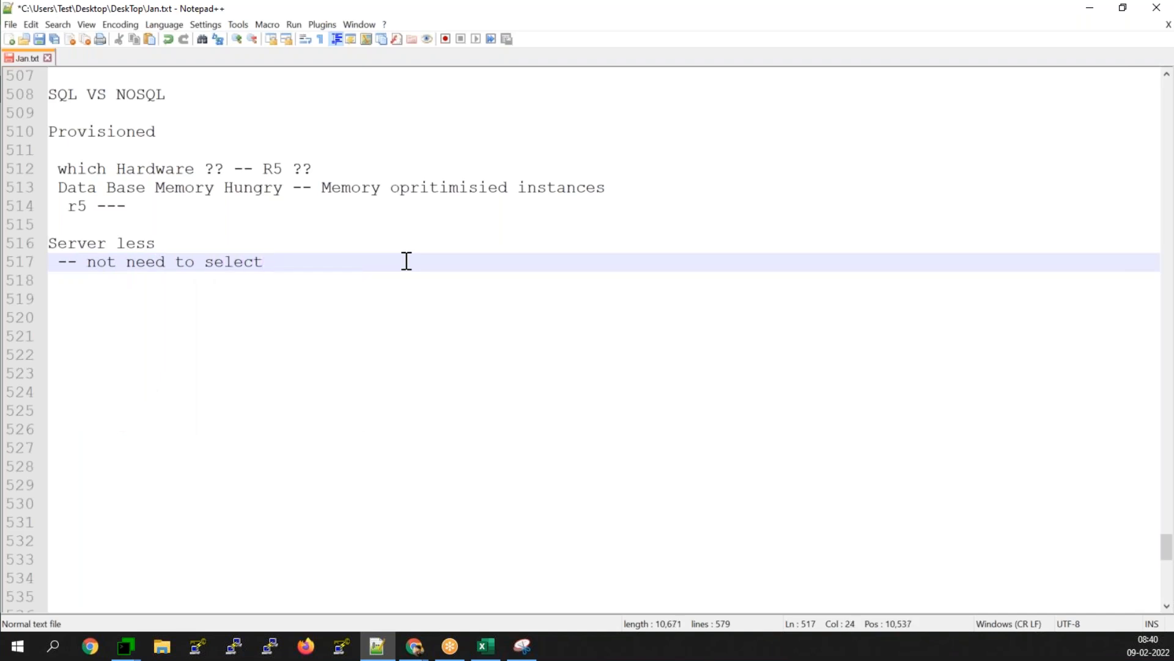
type("the respec")
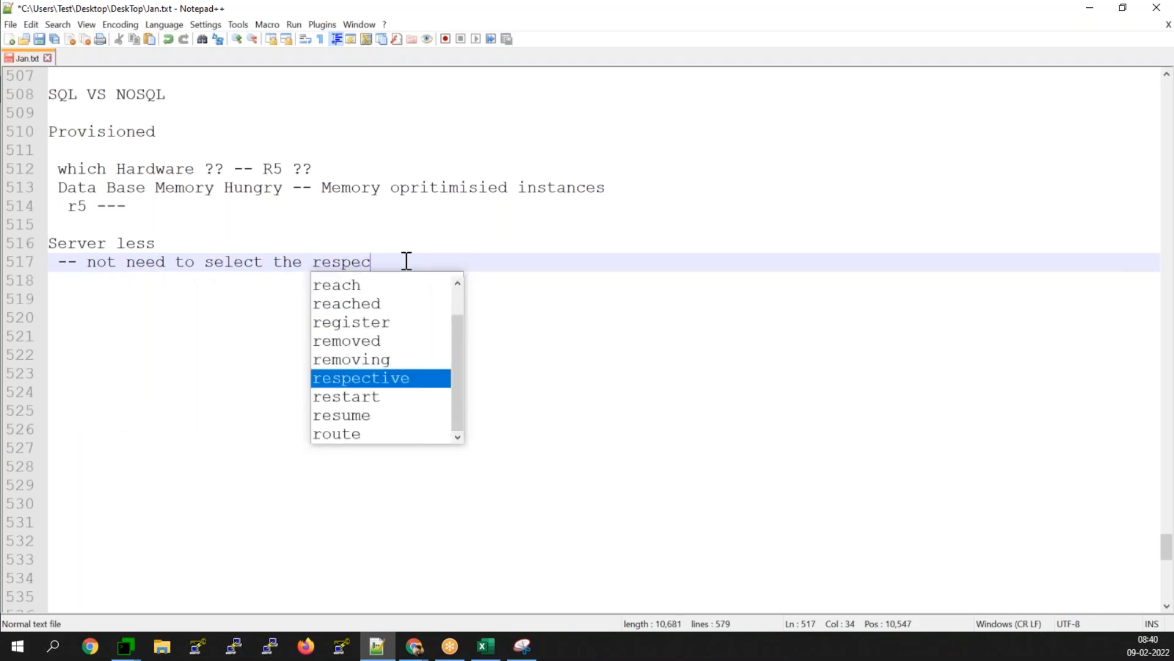
type("tive ha")
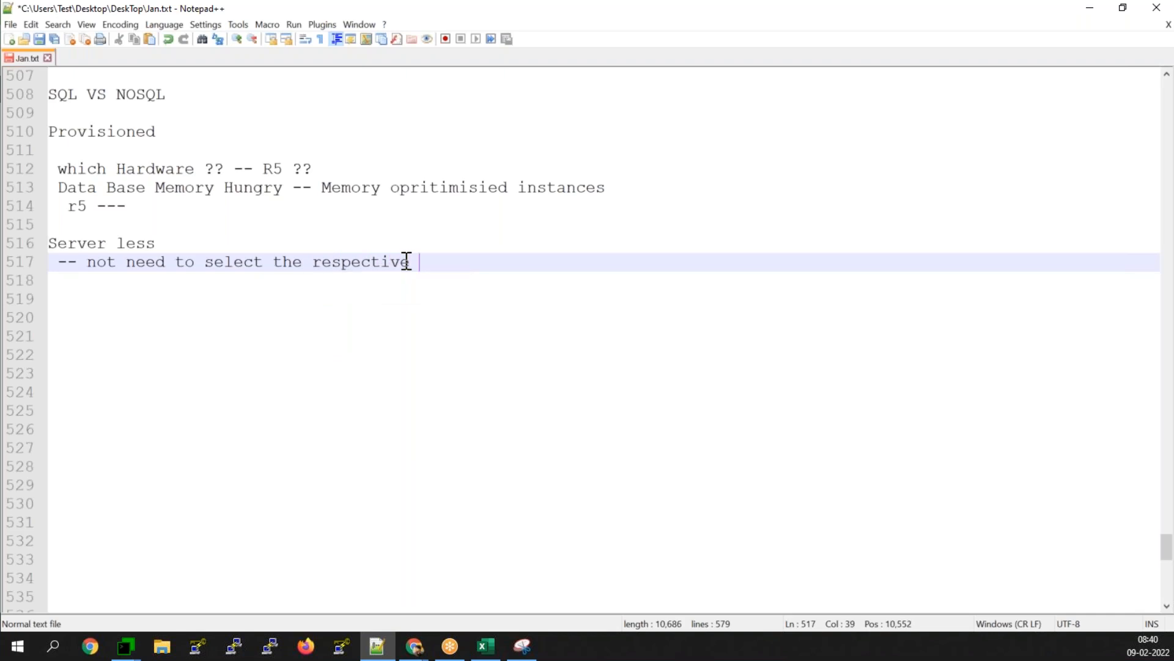
key("Return")
type("-- We")
key("BackSpace")
key("BackSpace")
key("BackSpace")
key("BackSpace")
key("BackSpace")
key("BackSpace")
key("BackSpace")
Add the further indented line "Based on Load -- it will enchance the hardware" and leave a blank line after it
key("Return")
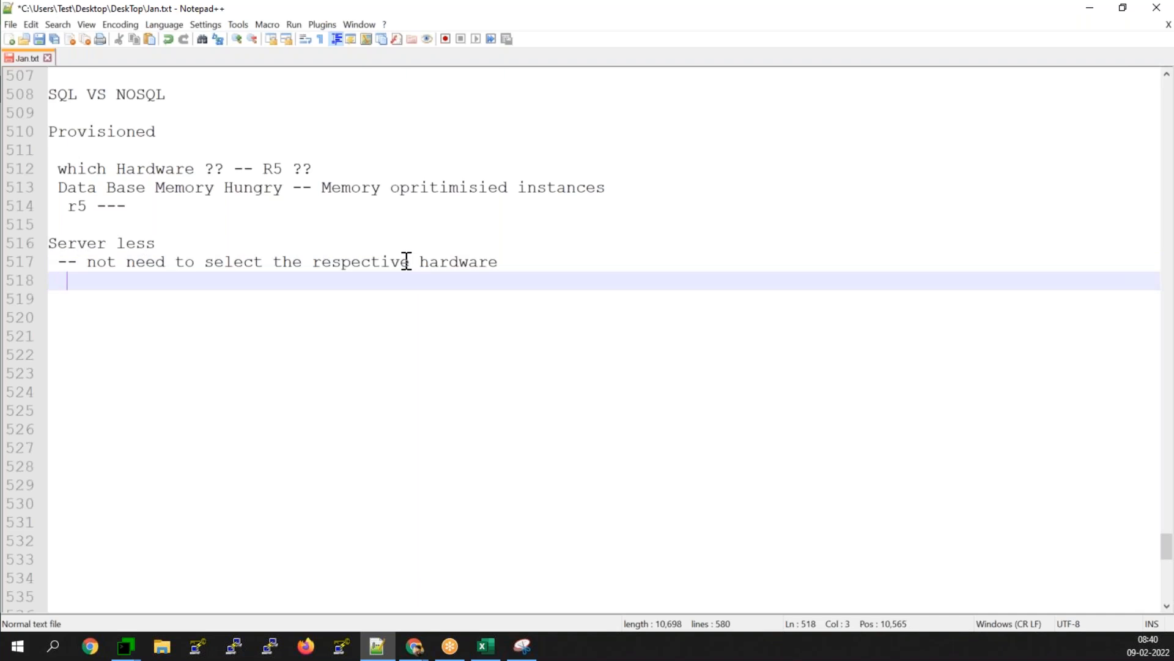
type("Based on ")
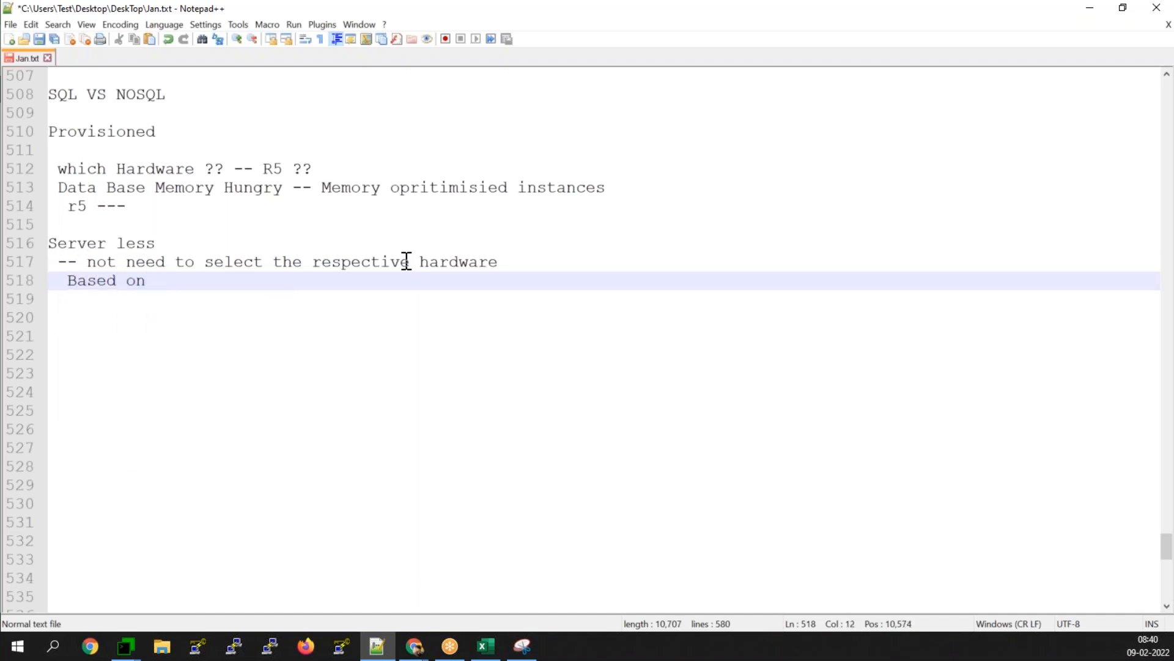
type("L")
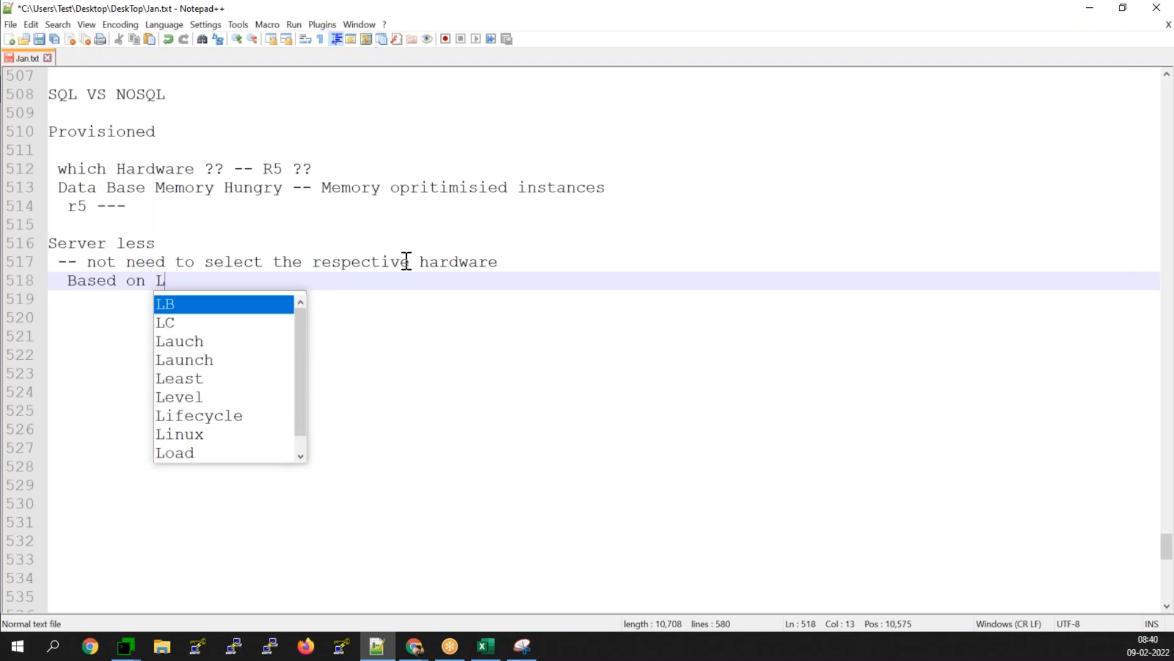
type("oad -- it will ")
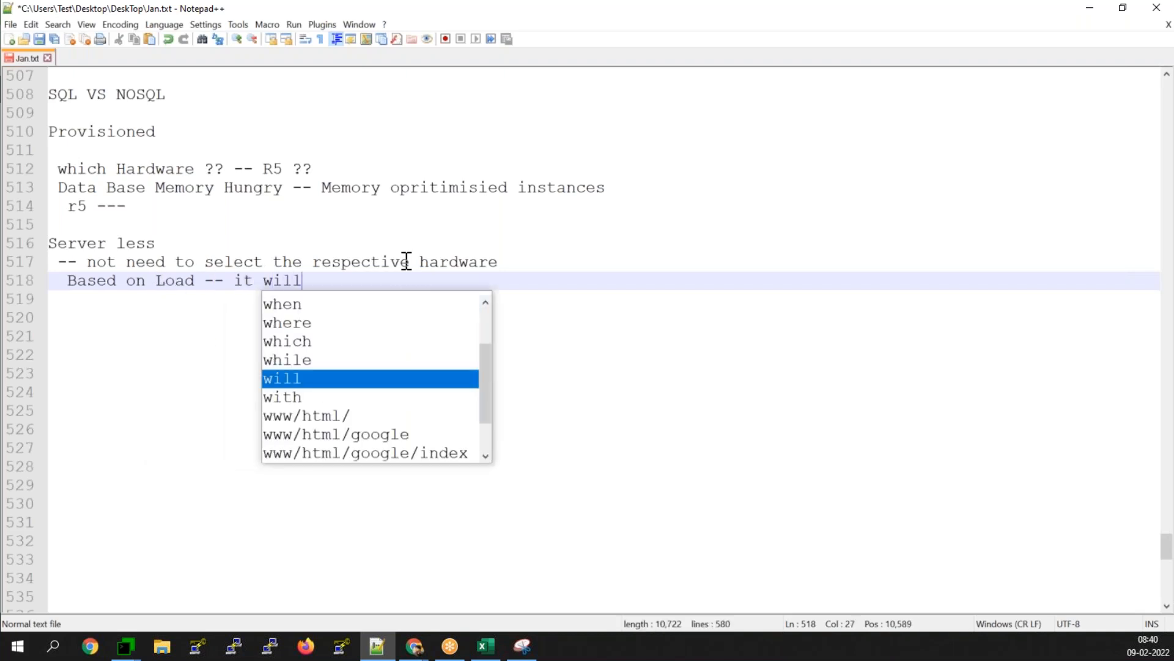
type("enchance the hard")
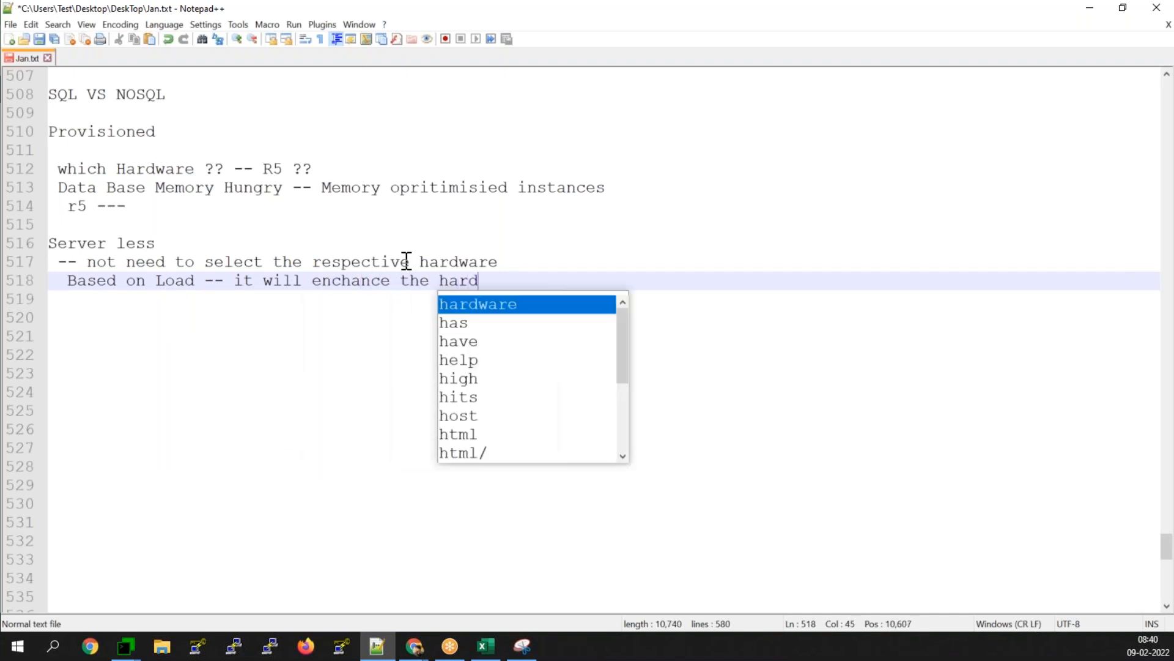
key("Return")
key("Return")
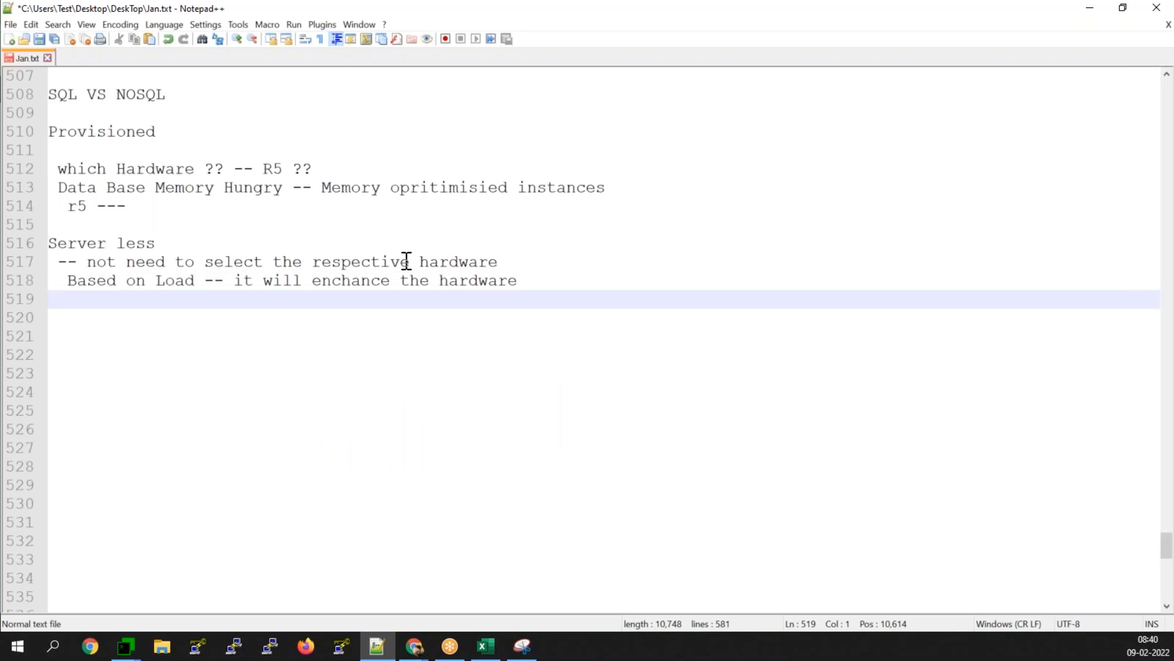
key("Return")
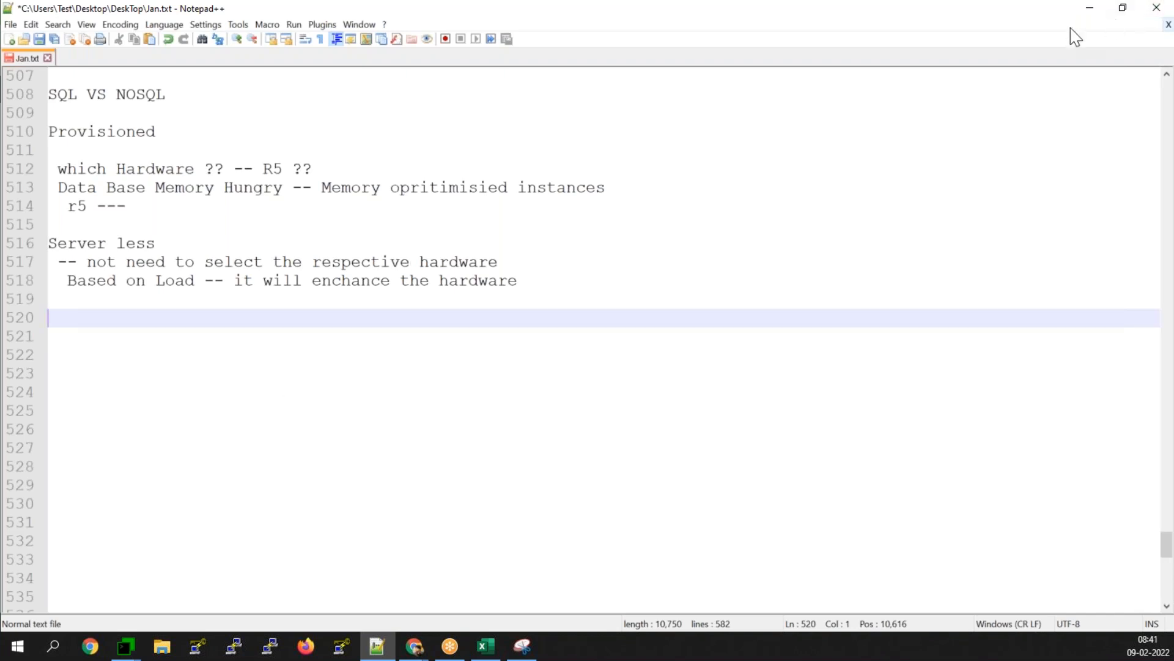
Switch to the RDS console in the browser and expand the replication features for the Aurora database
left_click(1089, 11)
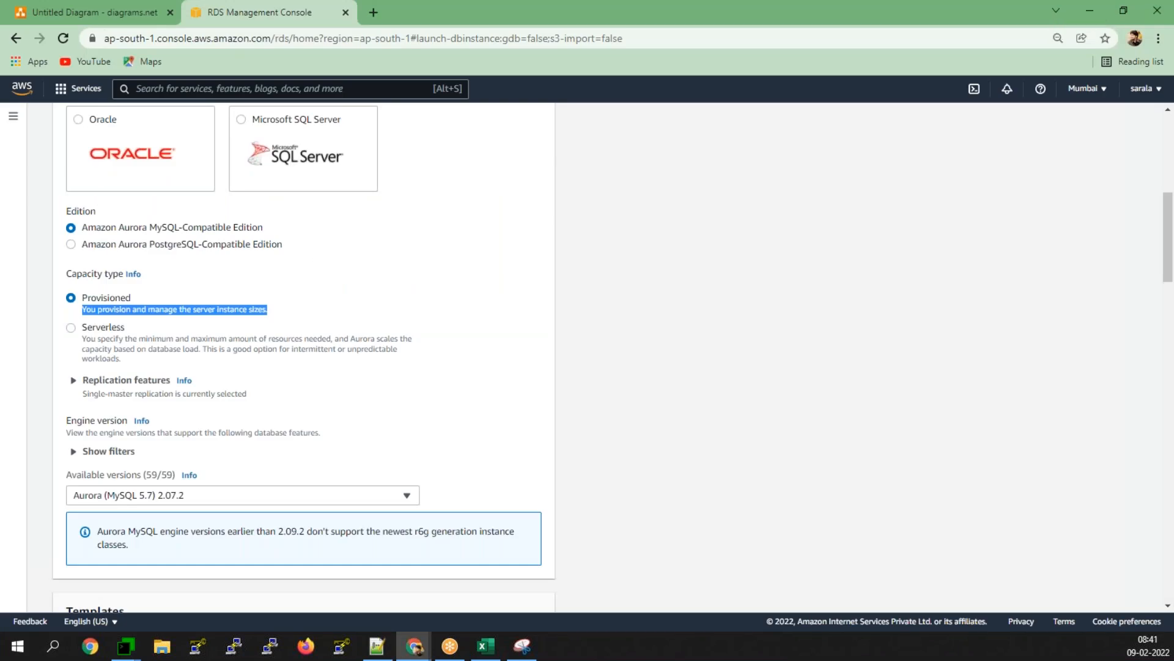
left_click(330, 372)
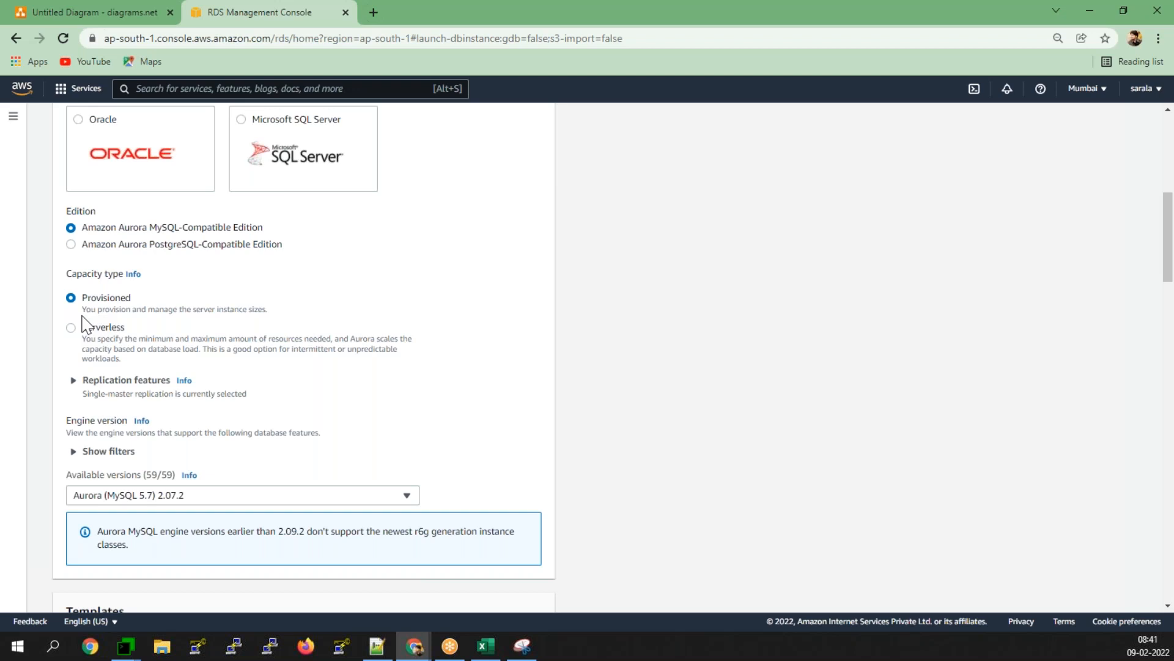
left_click(74, 392)
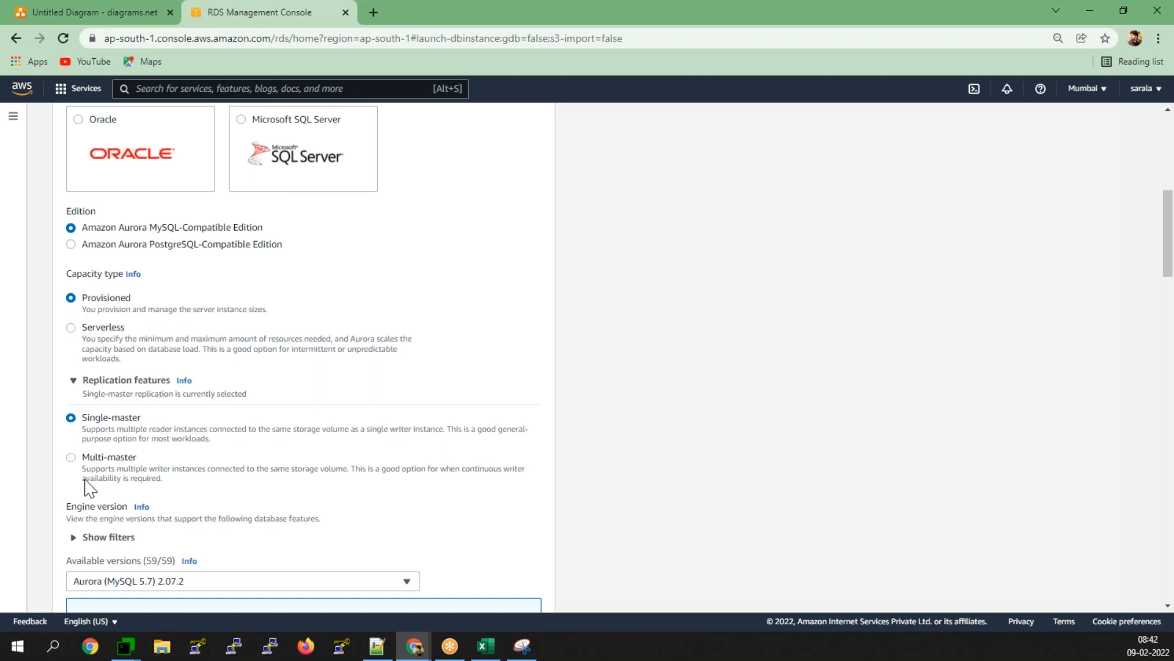
Switch to the diagrams.net drawing and add a rounded box labelled "Write Operations" in an empty area of the page
left_click(138, 8)
scroll(346, 364, "down", 2)
scroll(345, 367, "down", 2)
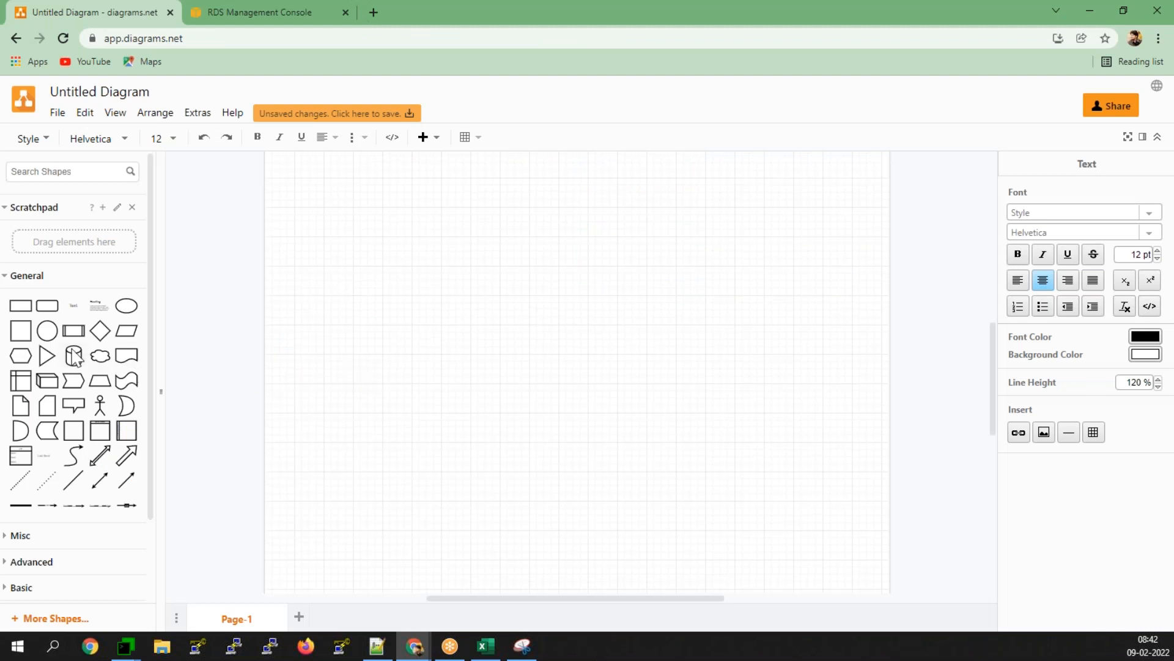
left_click(48, 308)
left_click_drag(571, 379, 500, 248)
double_click(501, 248)
type("Write")
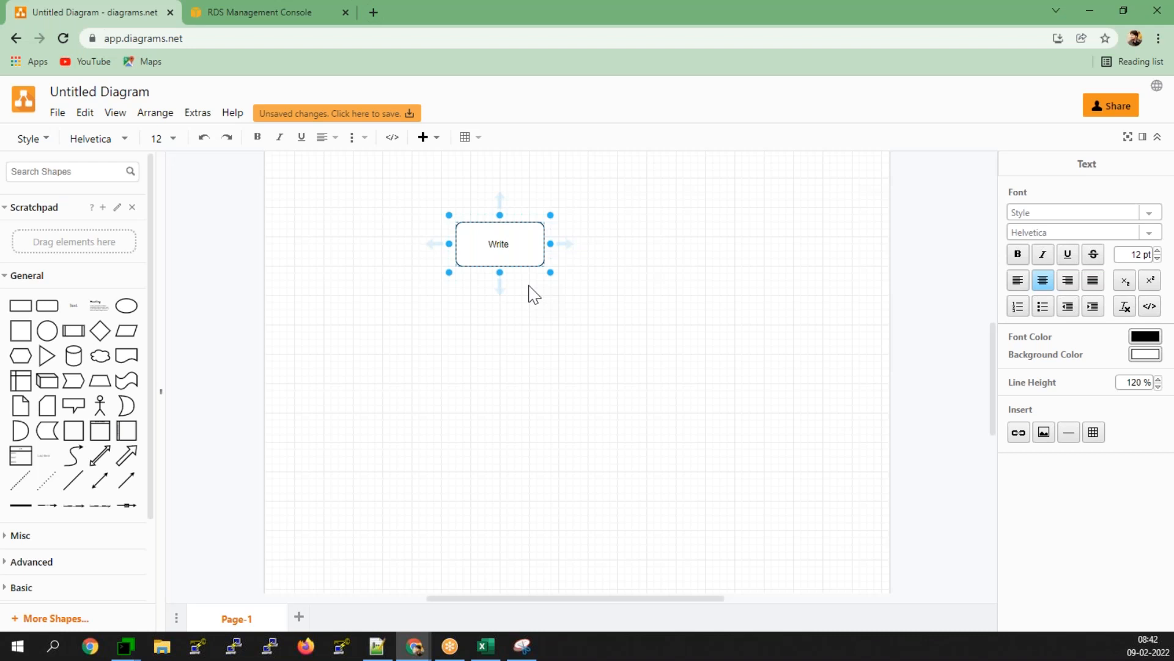
type(" Opera")
type("tion s")
left_click(673, 372)
Add a second rounded box labelled "Read Operations" directly below the Write Operations box
left_click(47, 305)
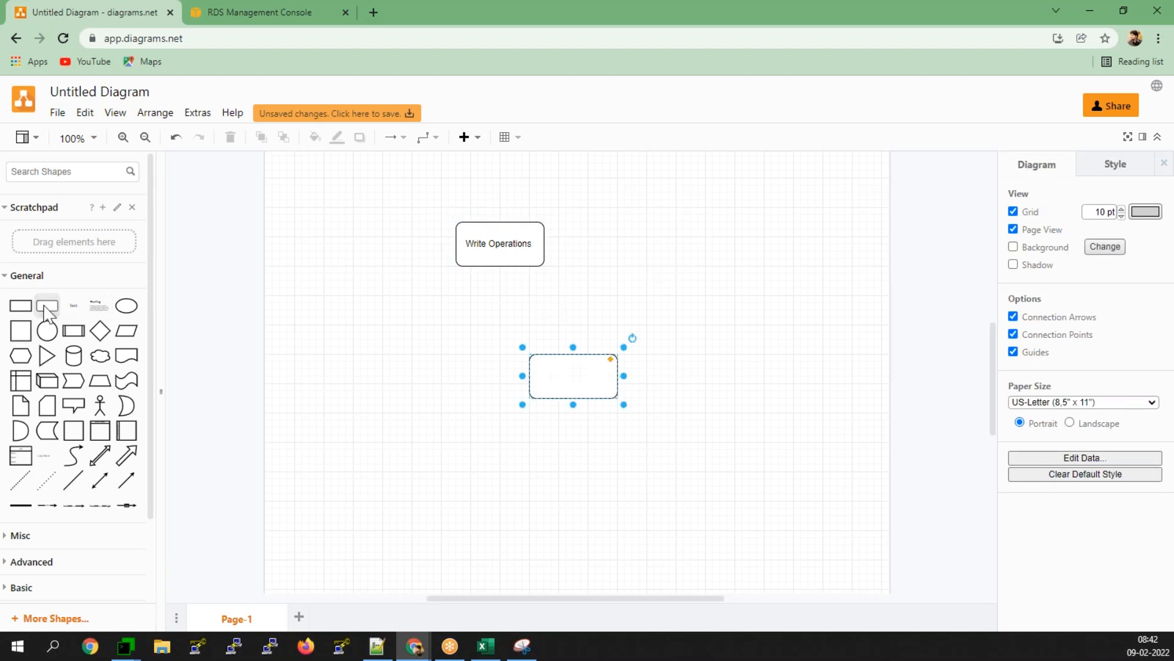
left_click_drag(582, 367, 510, 309)
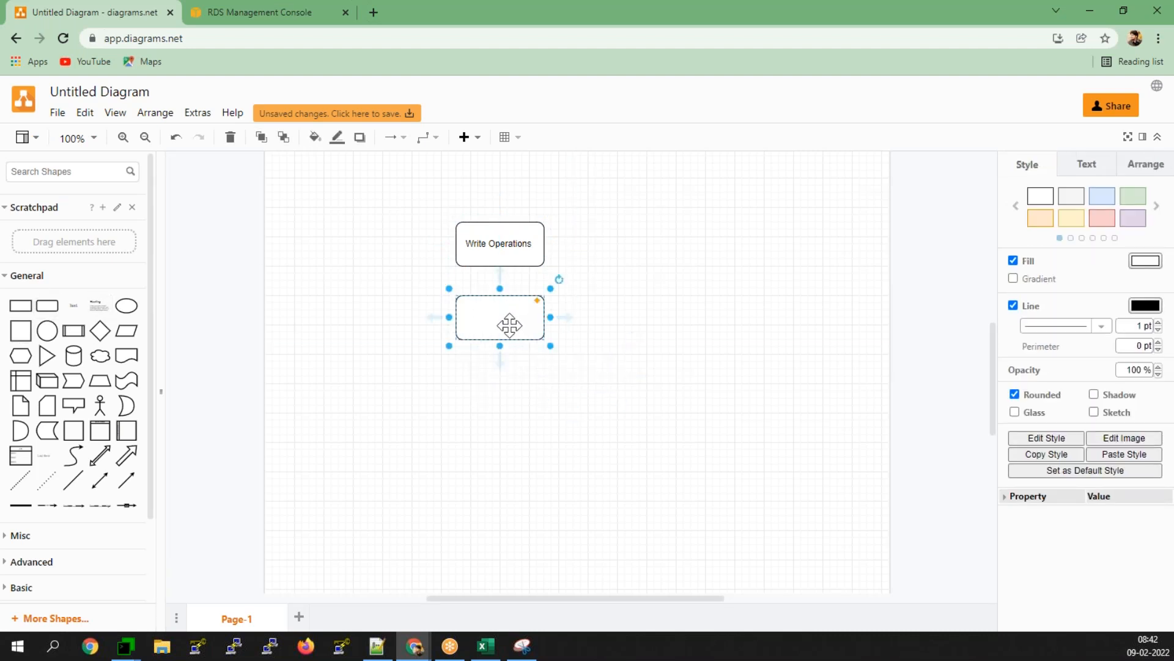
double_click(508, 318)
type("Read")
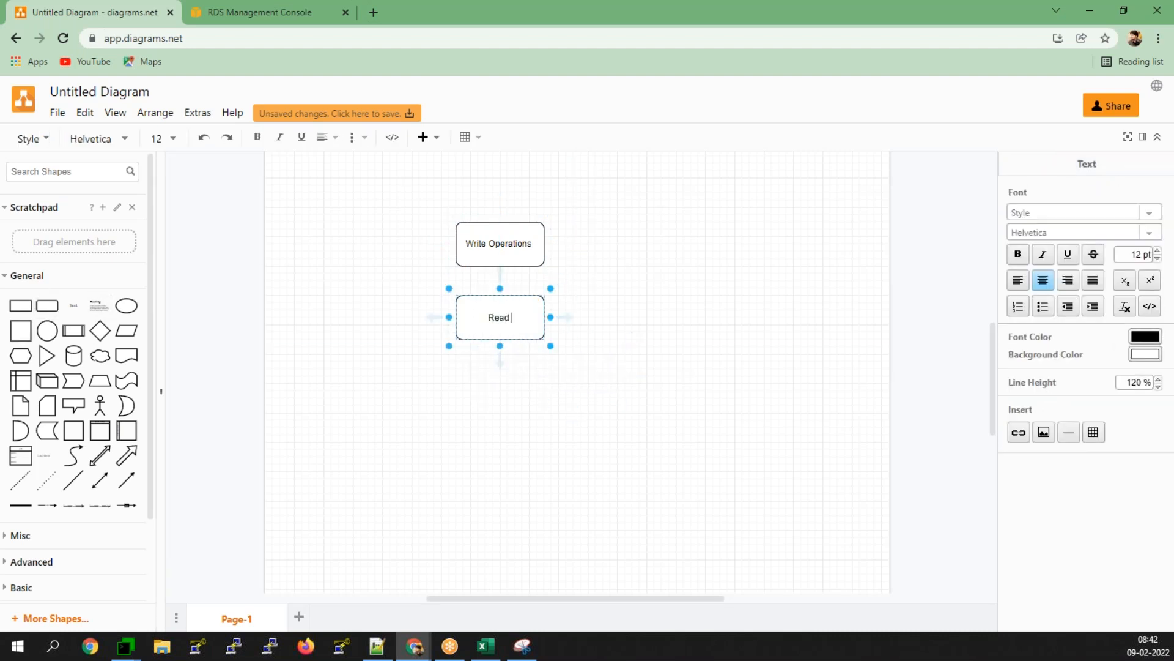
type(" Operations")
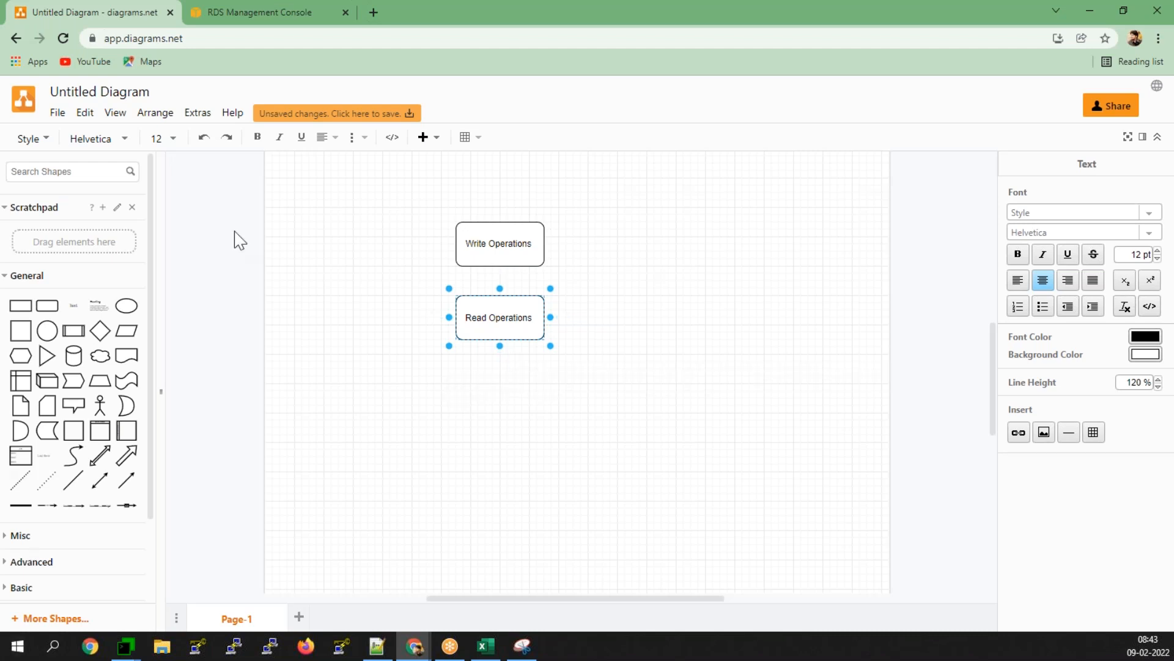
Connect Write Operations with an arrow to a new rectangle labelled "Storing info in to the database"
left_click(503, 243)
left_click_drag(558, 244, 672, 257)
left_click(23, 311)
double_click(671, 256)
type("Storing")
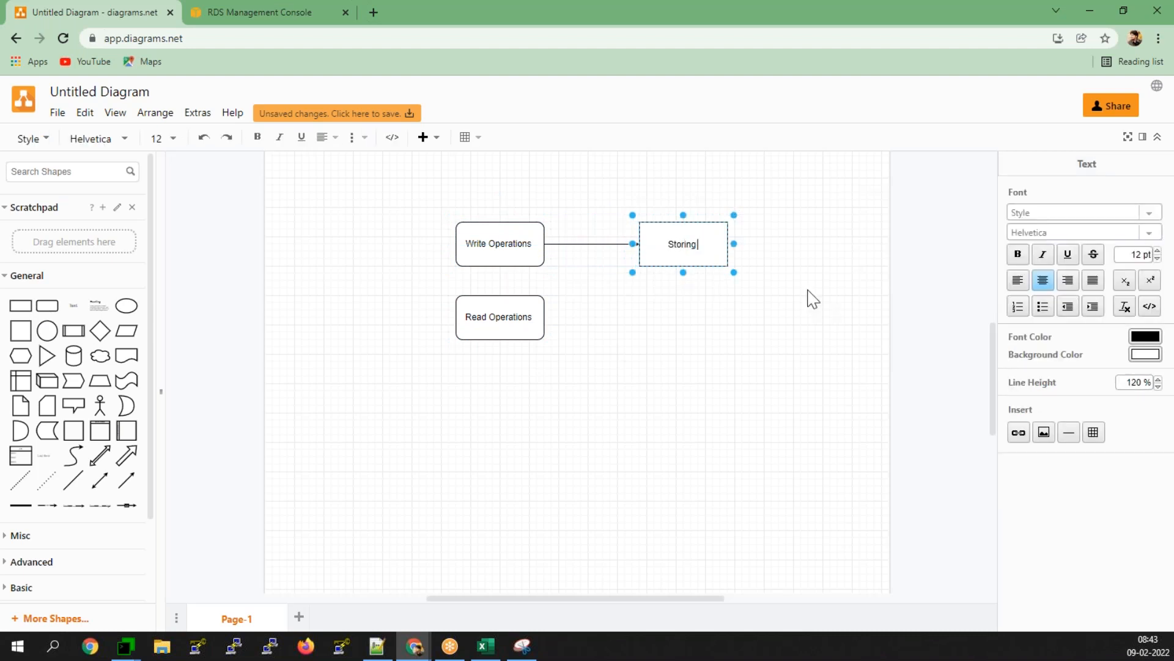
type(" info in to the database")
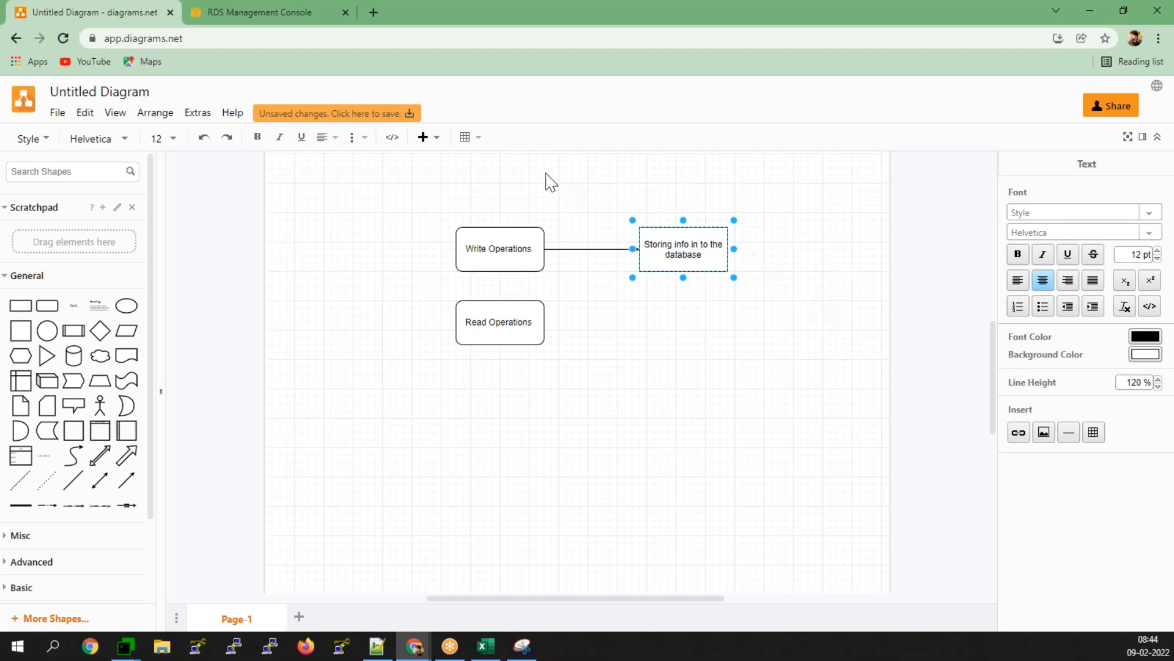
left_click(650, 360)
Duplicate the storing rectangle directly below itself and connect Read Operations to the copy with an arrow
left_click(679, 258)
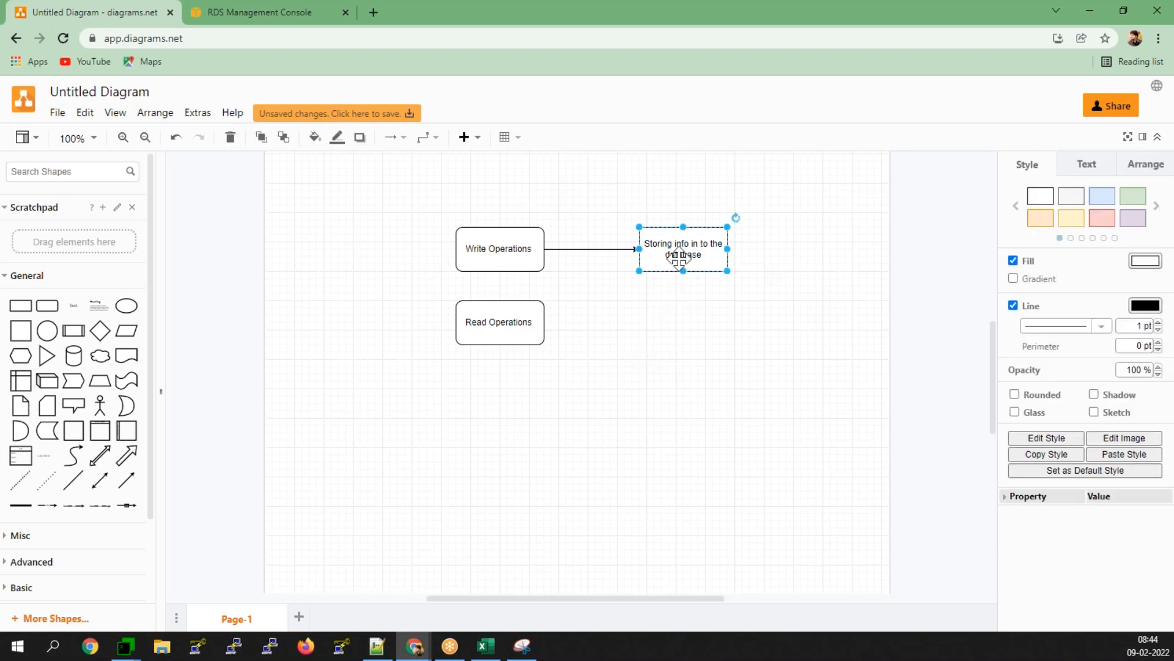
left_click_drag(679, 258, 676, 327)
left_click(493, 330)
left_click_drag(572, 322, 640, 322)
left_click(655, 320)
Change the label of the rectangle beside Read Operations to "Fetching the data from the data base"
double_click(682, 332)
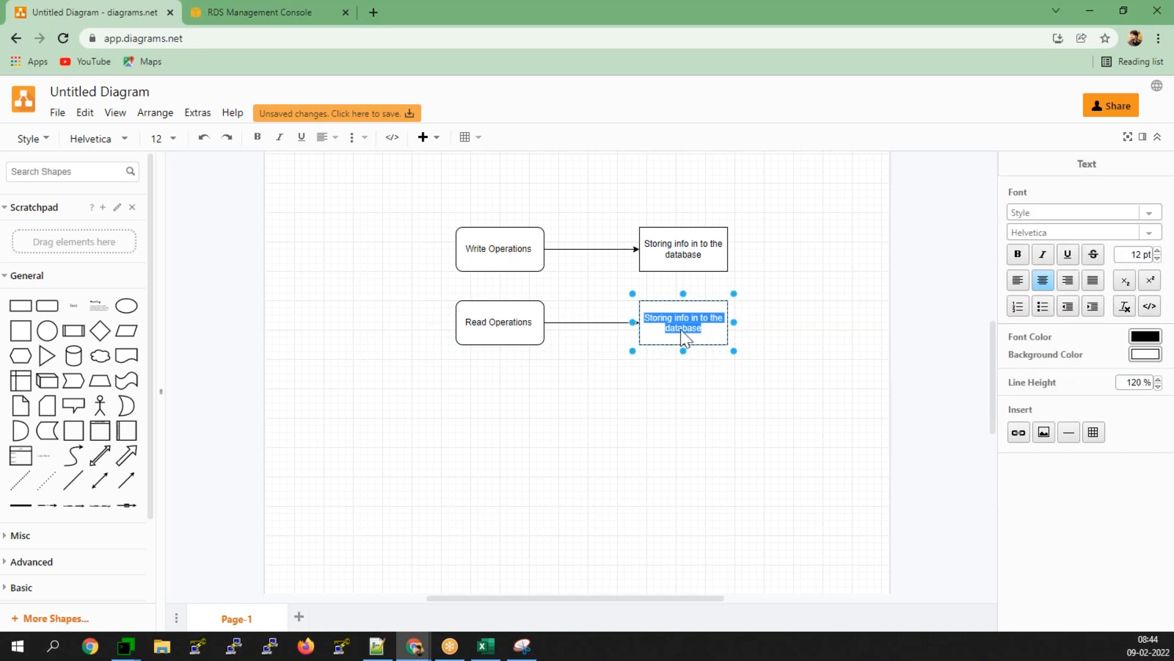
key("BackSpace")
type("Fetching the data from the")
key("BackSpace")
key("BackSpace")
key("BackSpace")
key("BackSpace")
key("BackSpace")
type("m the d")
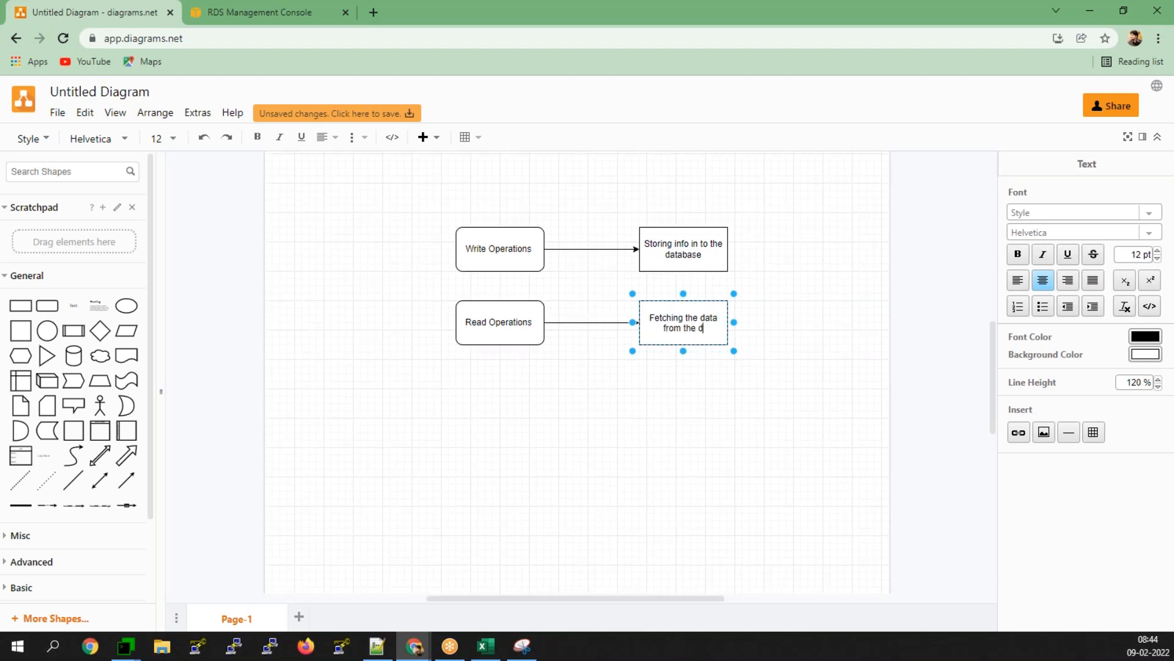
type("ata base")
Add a rounded box labelled "Master" below the Read Operations box
scroll(445, 383, "down", 2)
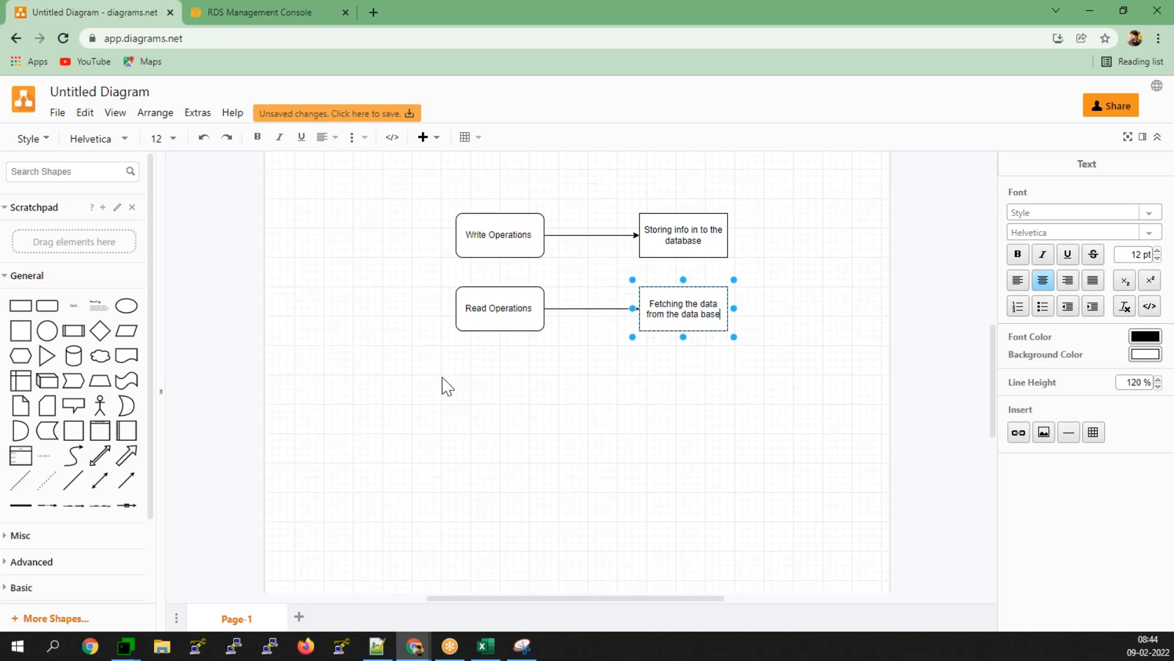
left_click(47, 306)
left_click_drag(566, 379, 516, 352)
double_click(516, 353)
type("Master")
left_click(325, 398)
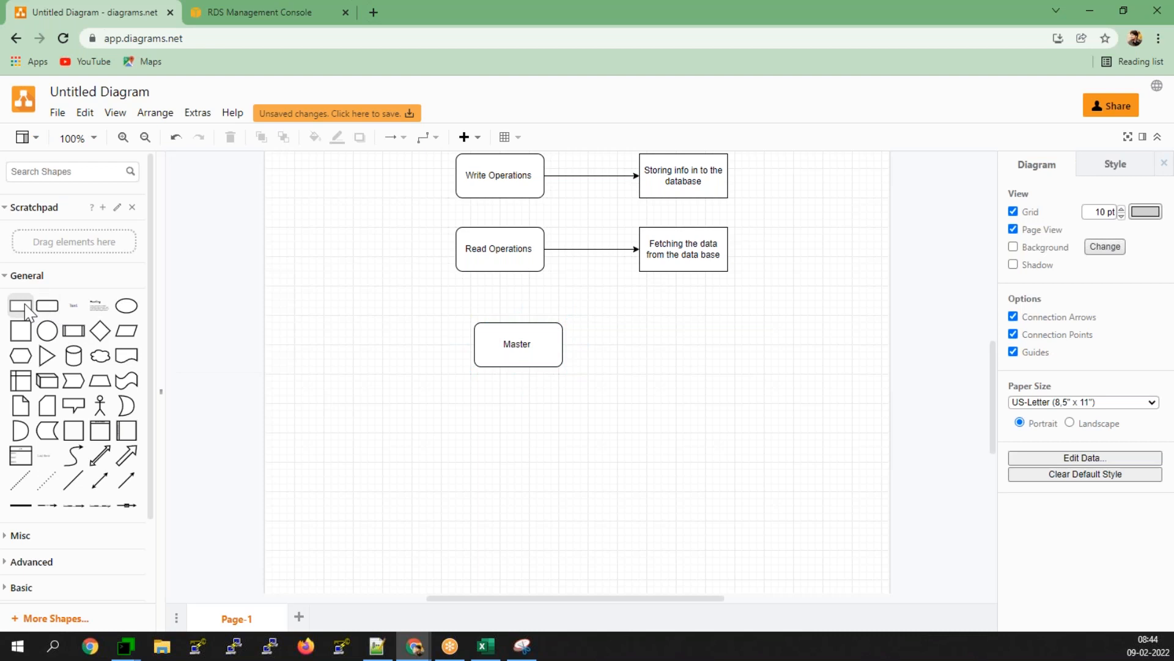
Connect Master with an arrow to a new rectangle labelled "Slave" beside it
left_click(49, 309)
left_click_drag(587, 381, 673, 334)
left_click(524, 343)
left_click_drag(591, 344, 614, 321)
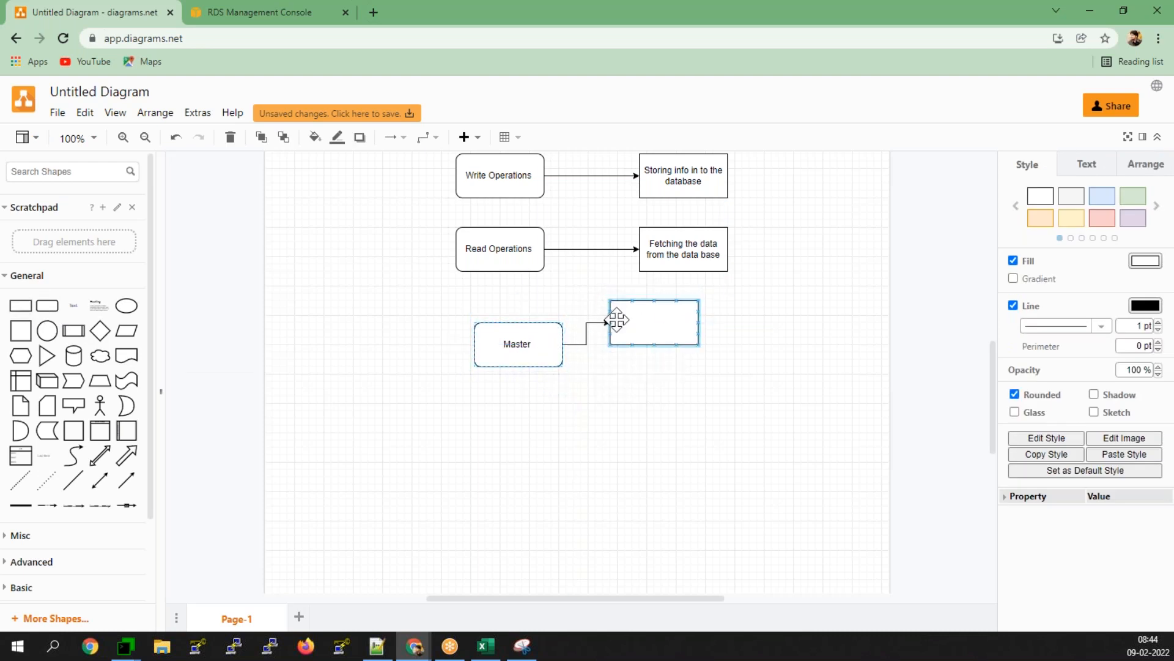
left_click(639, 322)
double_click(640, 322)
type("Slave")
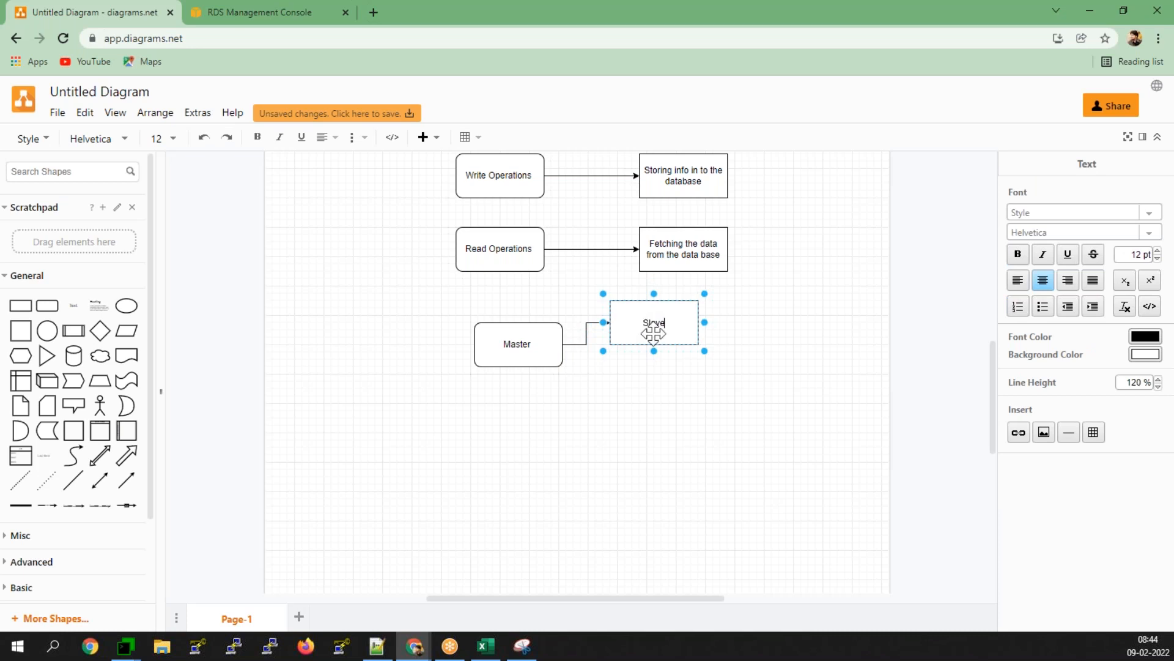
left_click(695, 393)
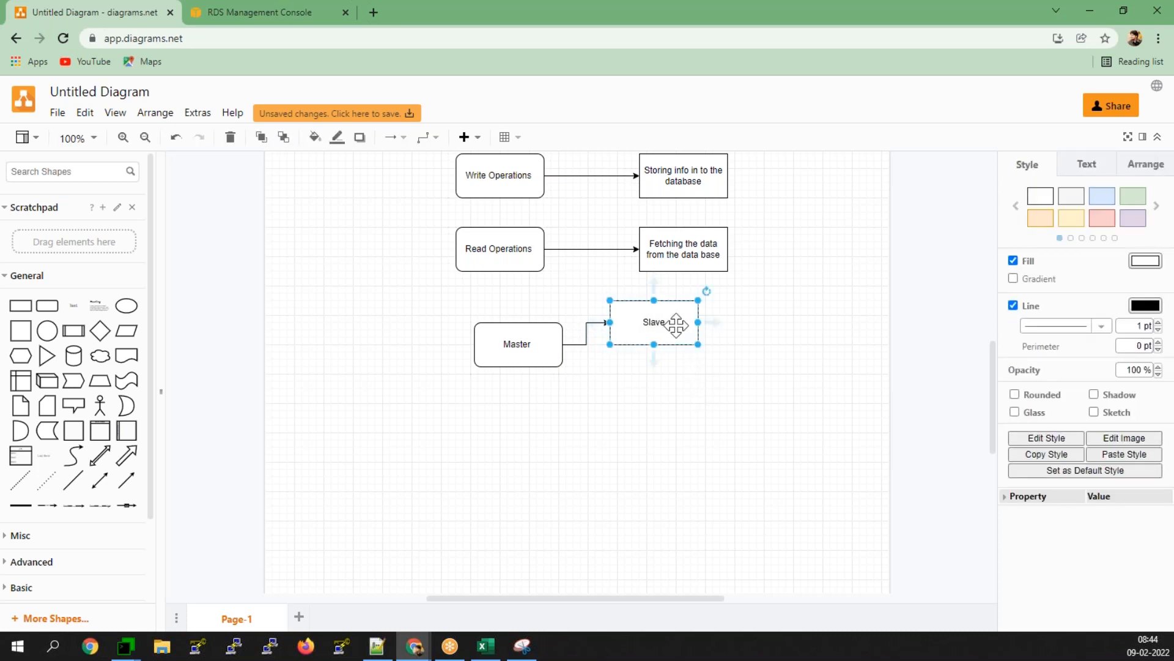
Duplicate the Slave rectangle twice in a column below the first and connect Master to both copies
left_click_drag(676, 325, 674, 386)
left_click(503, 346)
left_click_drag(580, 348, 650, 446)
left_click(532, 353)
left_click(652, 380)
left_click(517, 347)
left_click_drag(584, 354, 612, 447)
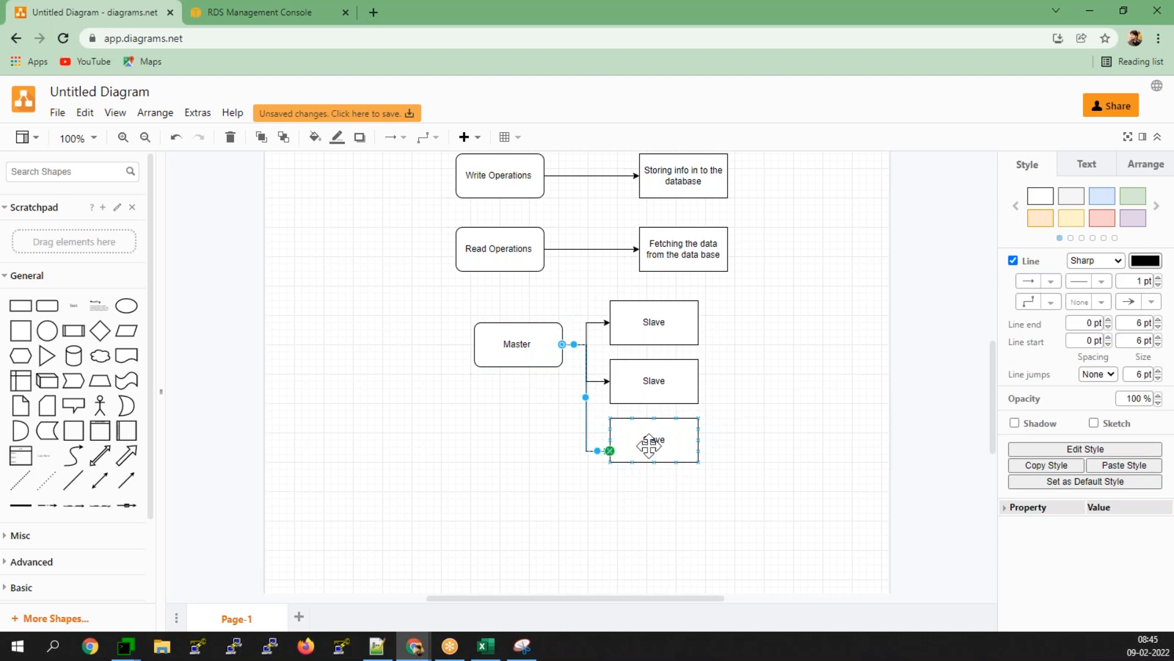
left_click(519, 343)
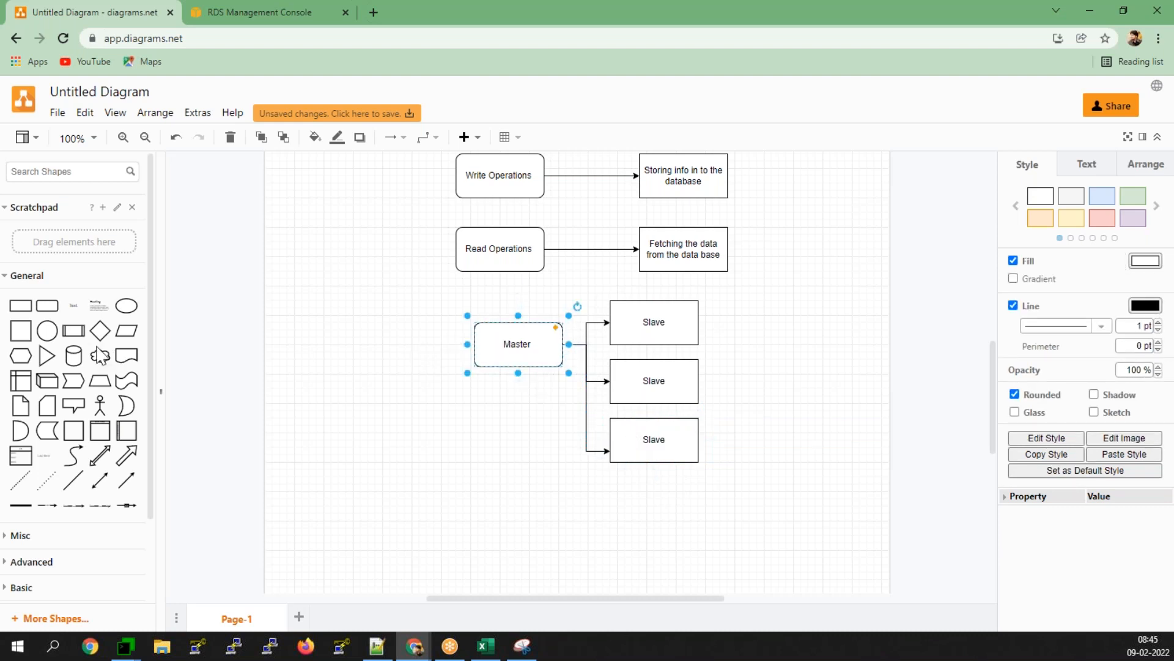
Add an ellipse labelled "Write Operations" on the side of Master opposite the slaves, with an arrow leading into Master
left_click(127, 306)
left_click_drag(575, 364, 517, 346)
left_click_drag(385, 349, 397, 355)
double_click(396, 356)
type("Write")
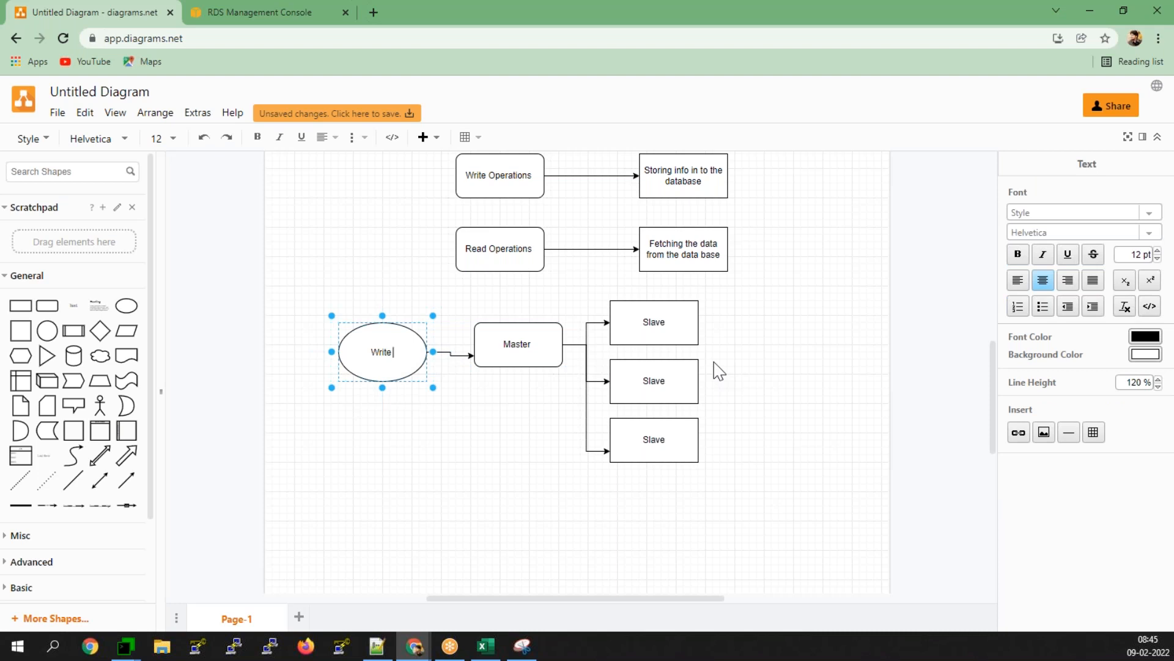
type(" Operations")
left_click(778, 385)
Add a rounded box beyond the Slave column and connect it with arrows to all three Slave rectangles
left_click(48, 309)
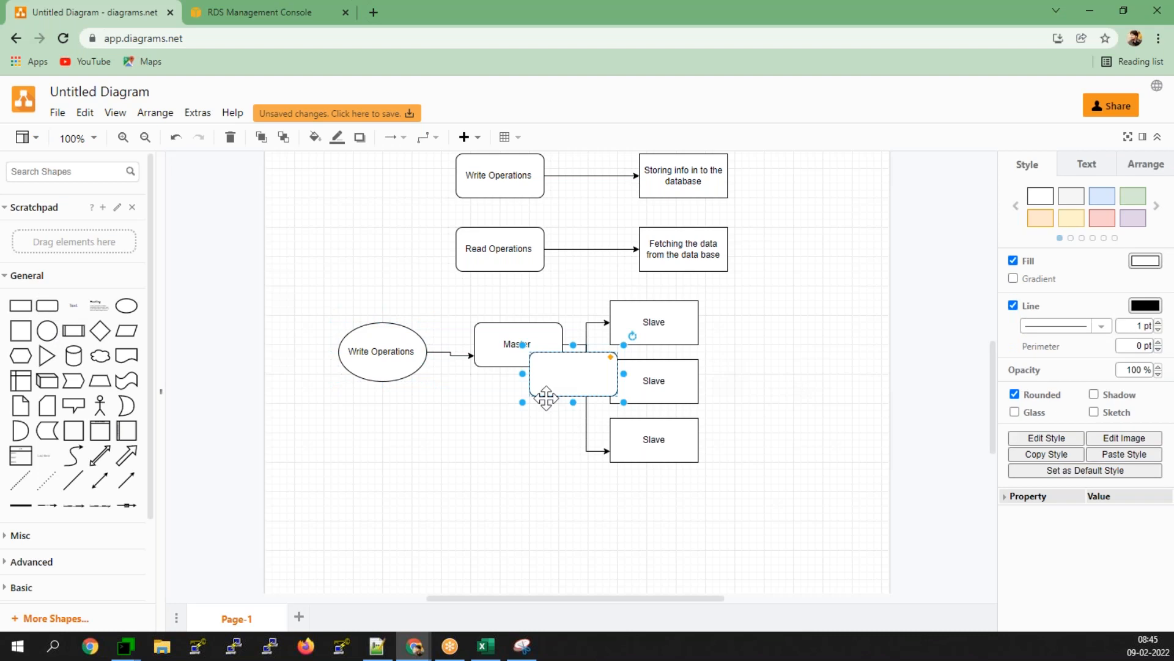
left_click_drag(554, 384, 688, 324)
left_click(789, 358)
left_click_drag(769, 360, 701, 393)
left_click(807, 367)
left_click_drag(768, 354, 695, 443)
Label the rounded box connected to the three slaves "Read Operations"
double_click(786, 343)
type("Read Operations")
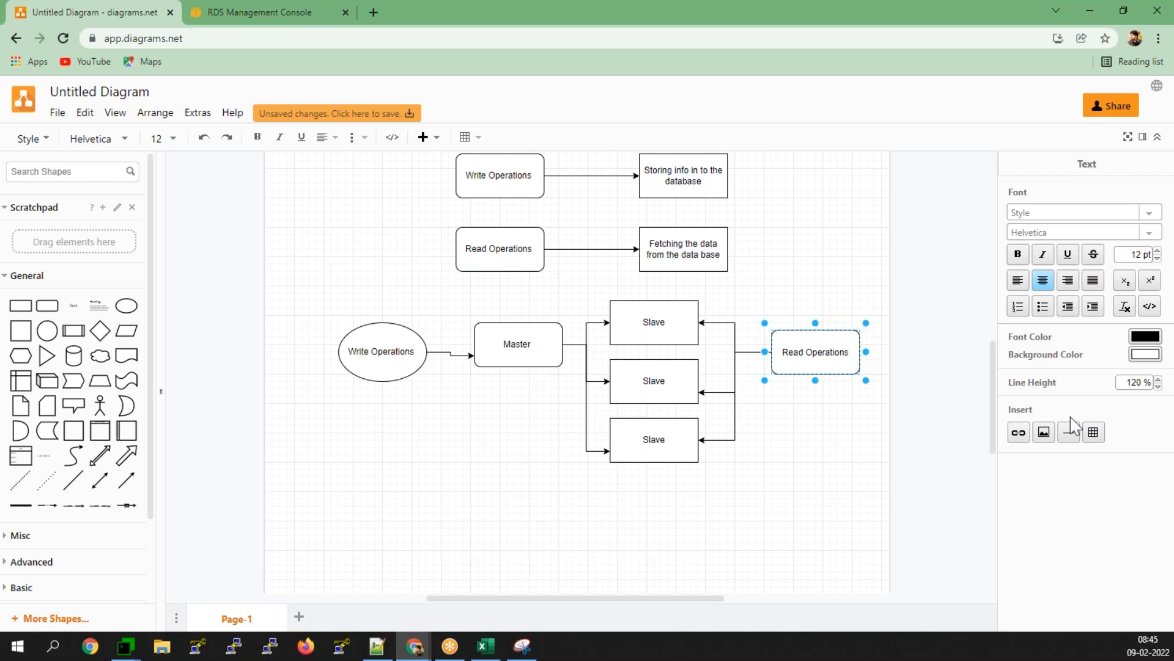
left_click(511, 467)
Move the Write Operations ellipse closer to the Master box
left_click_drag(379, 340, 399, 342)
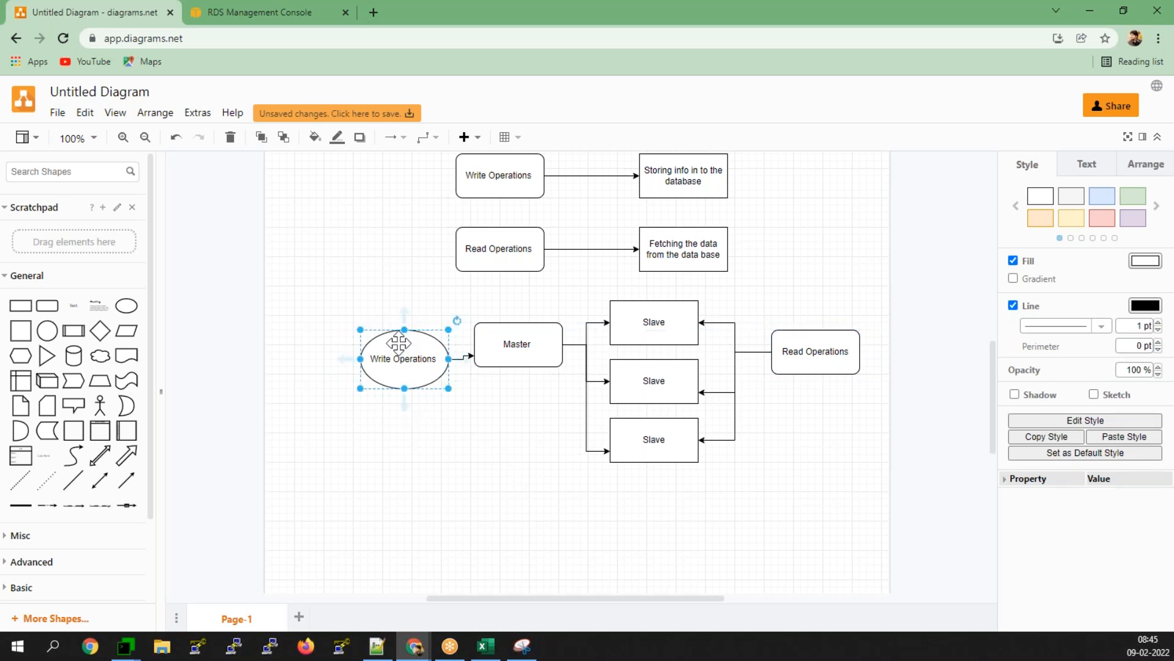
left_click(466, 451)
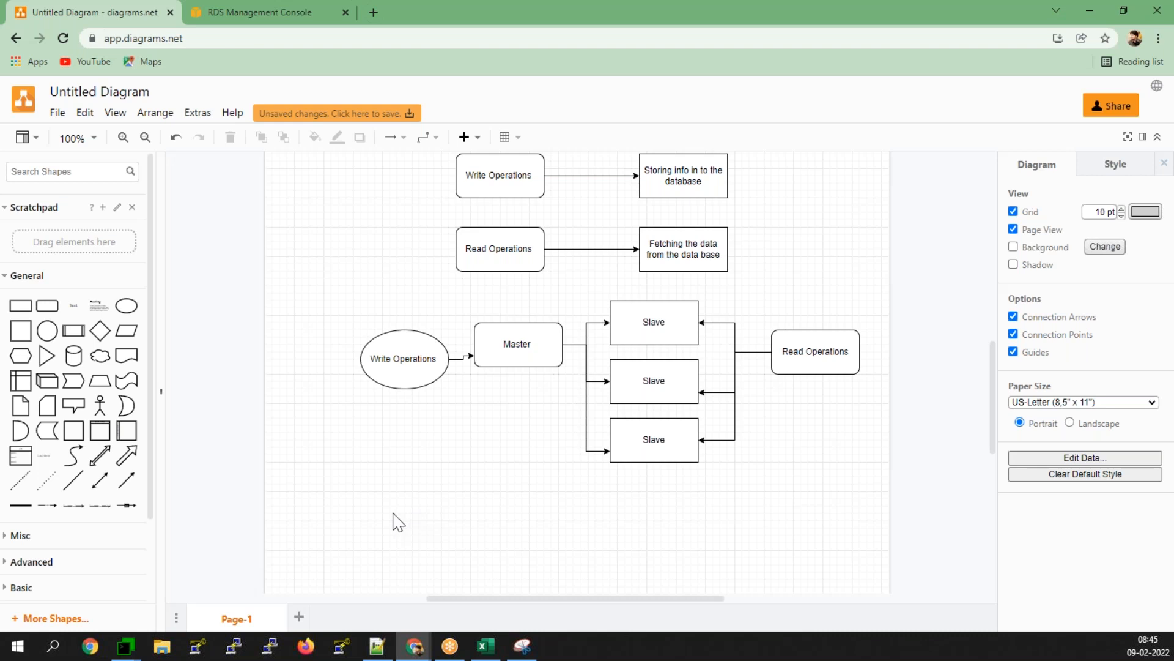
Duplicate the Master box twice in a column below it and slightly narrow the lowest copy
left_click(513, 339)
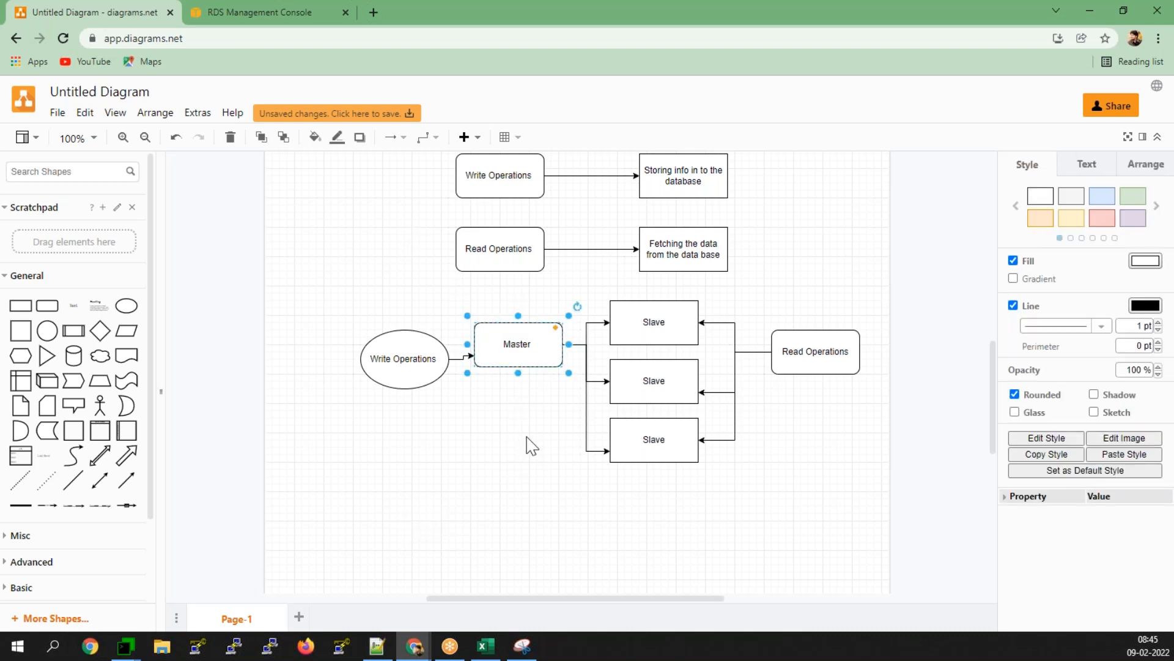
left_click_drag(505, 345, 490, 489)
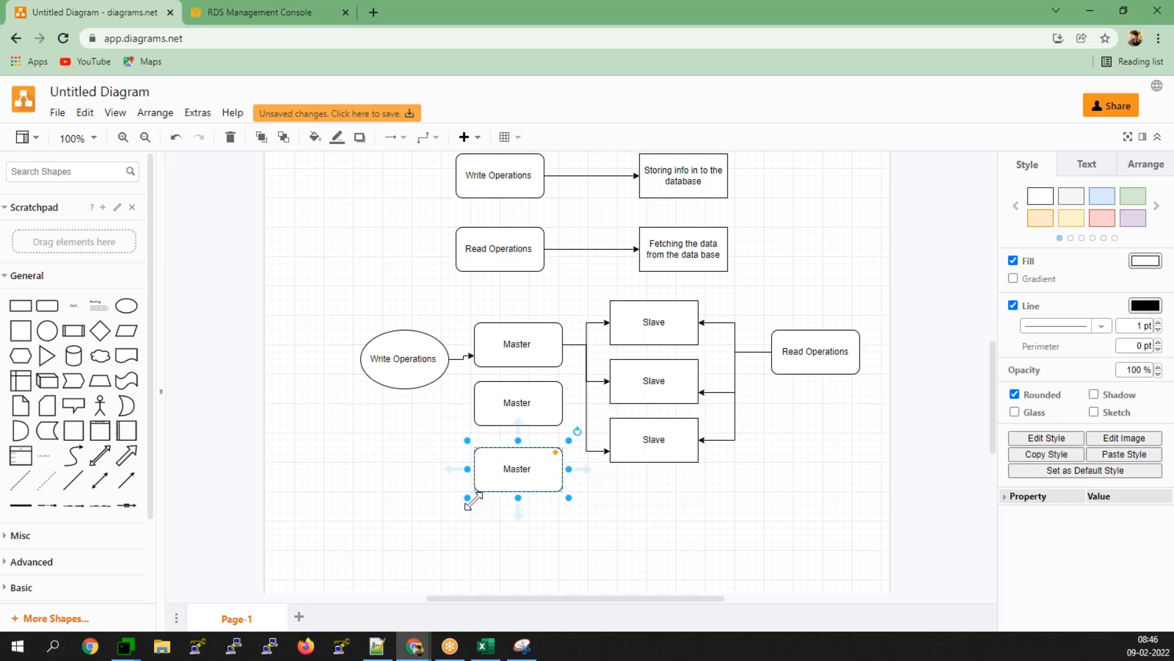
left_click_drag(474, 501, 476, 501)
right_click(476, 501)
left_click(476, 501)
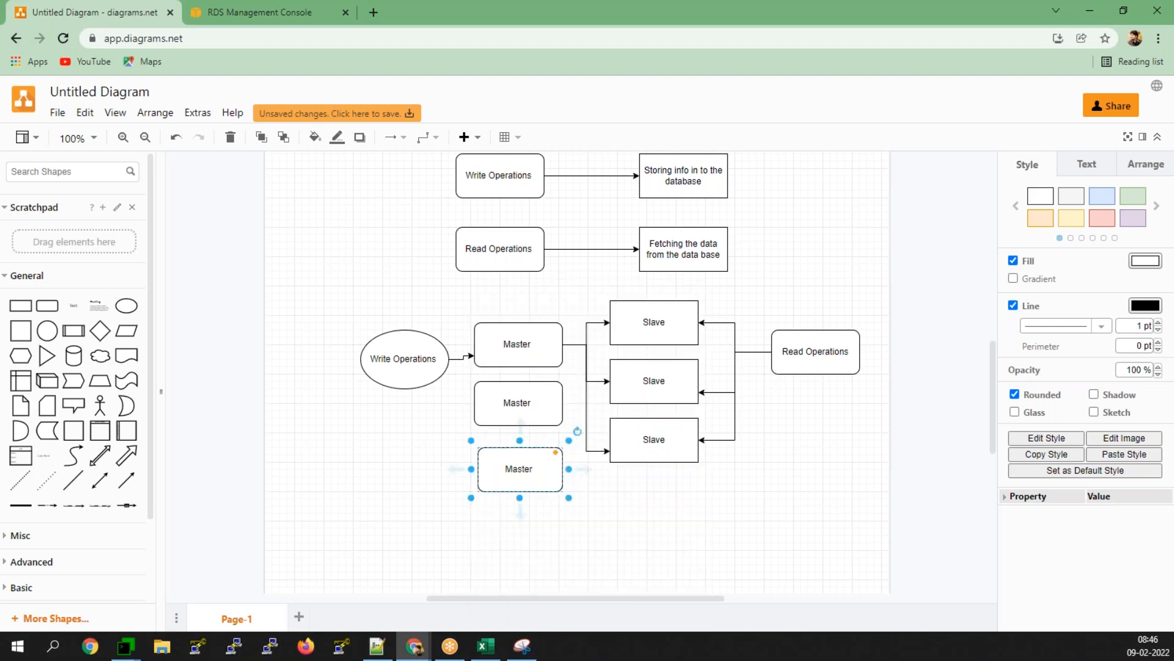
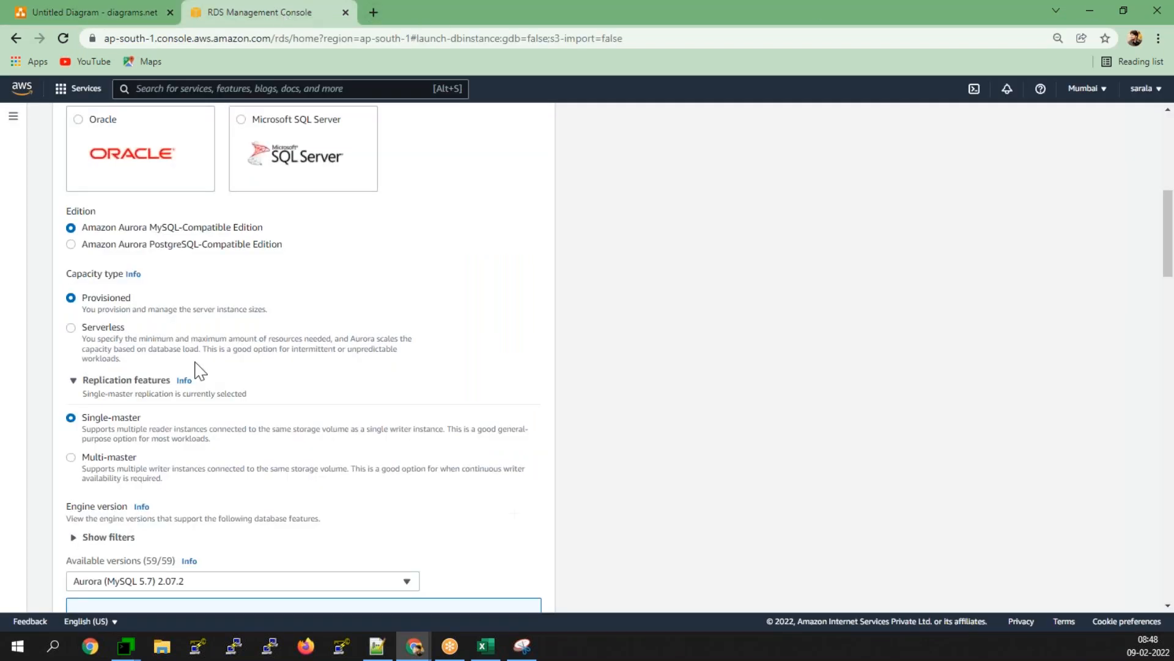
Switch to the RDS console and review the capacity and replication settings and the available Aurora MySQL engine versions
left_click(281, 8)
scroll(104, 404, "down", 7)
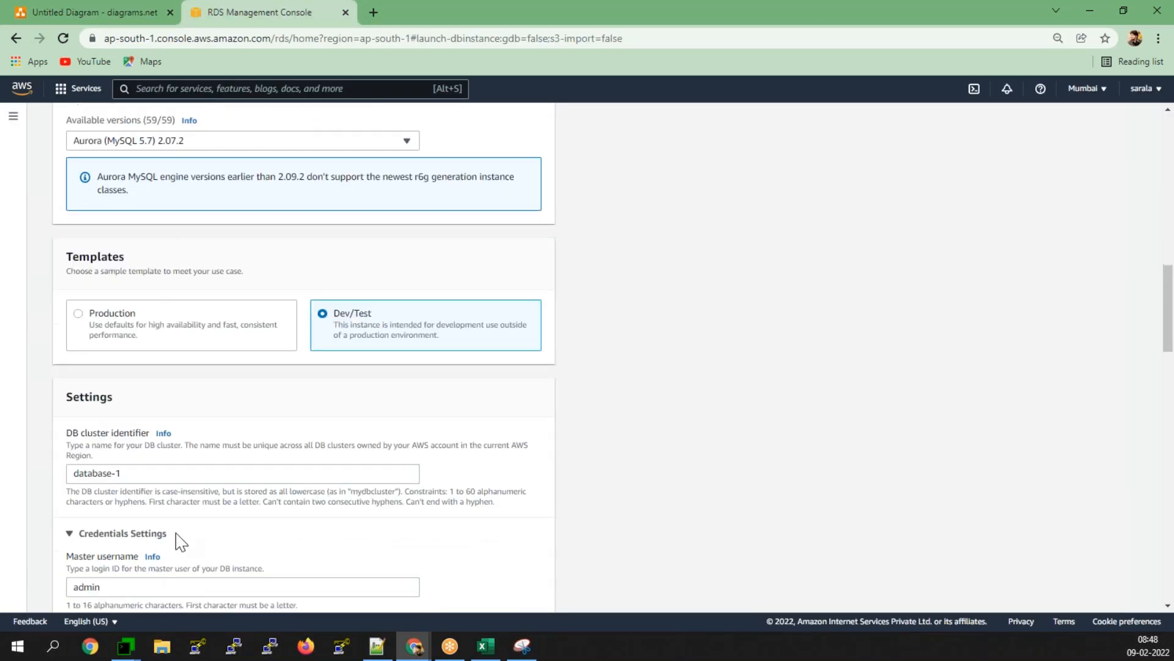
scroll(145, 468, "up", 4)
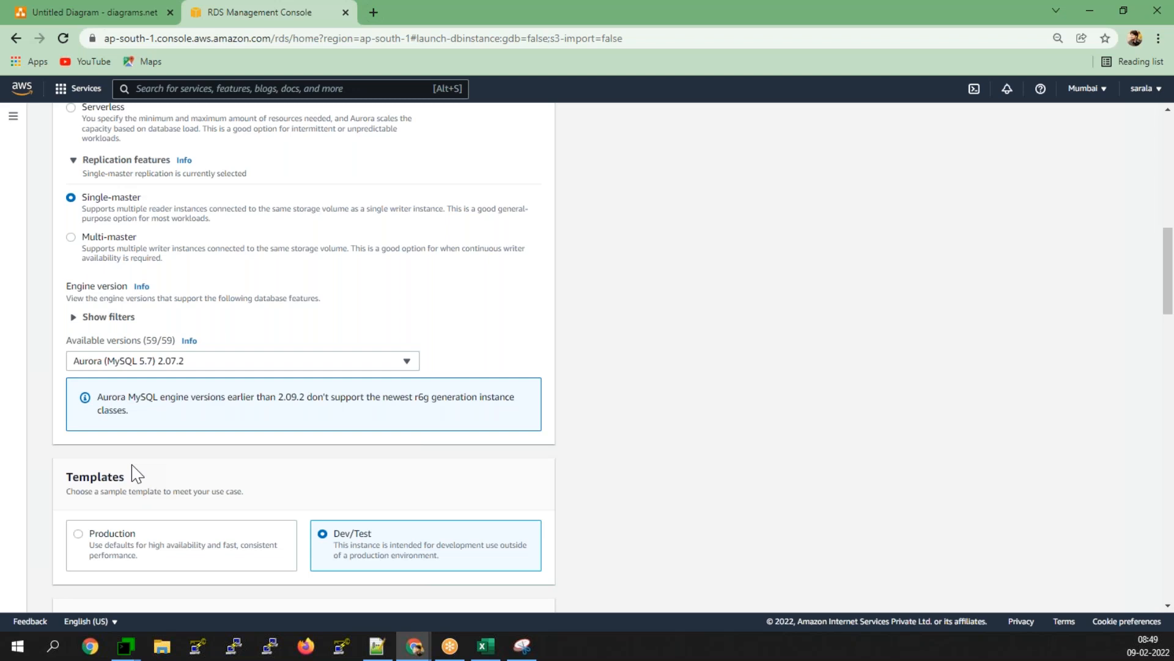
scroll(237, 360, "up", 1)
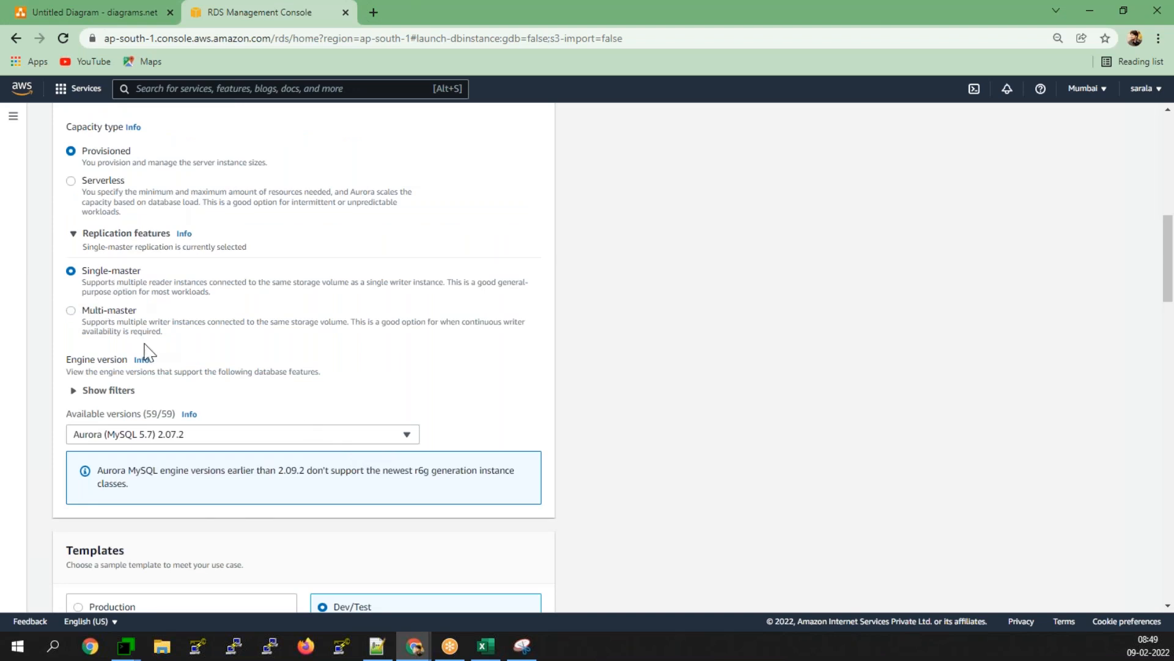
scroll(153, 370, "up", 2)
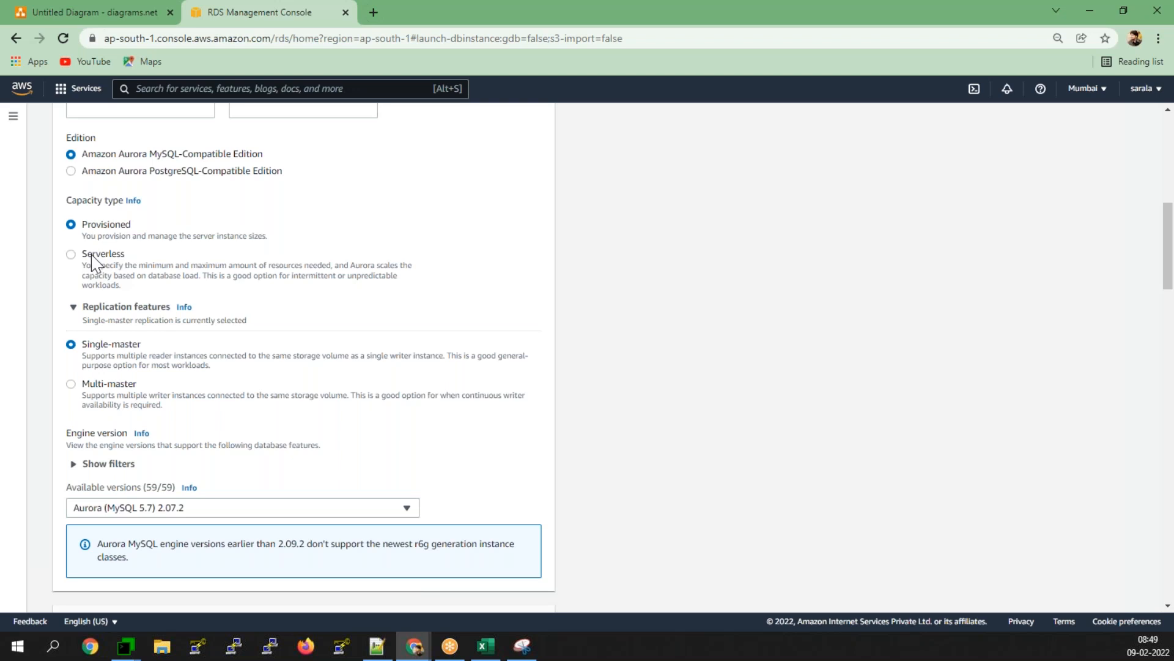
scroll(202, 293, "down", 3)
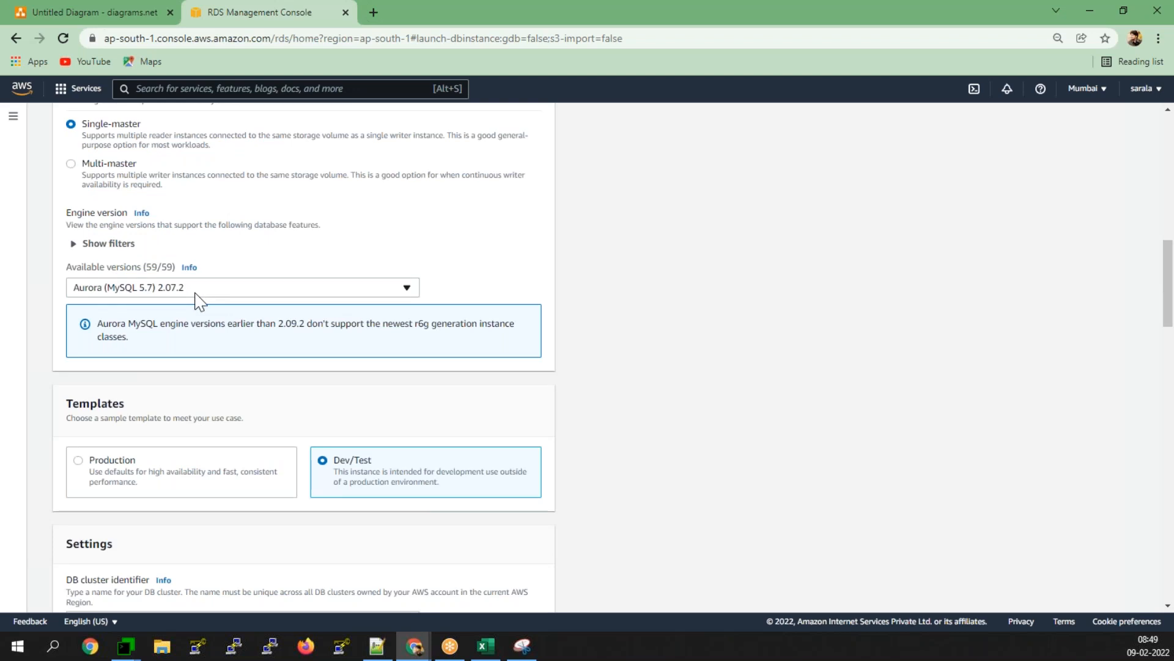
left_click(196, 288)
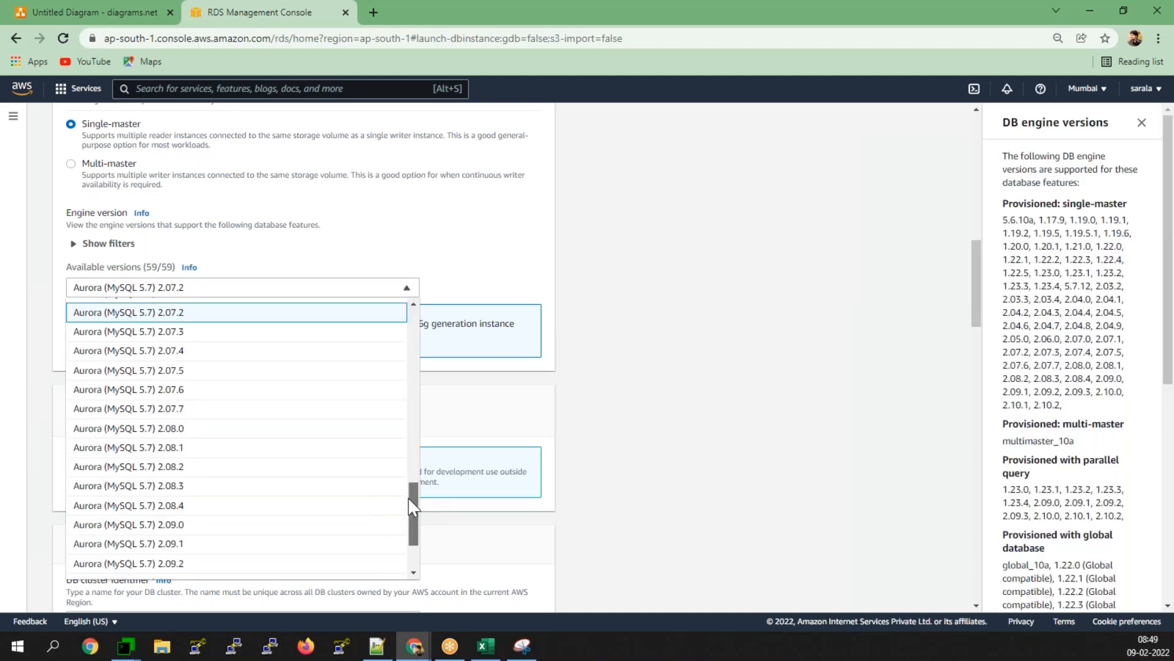
mouse_move(413, 508)
left_mouse_down()
mouse_move(412, 308)
mouse_move(406, 535)
mouse_move(409, 505)
left_mouse_up()
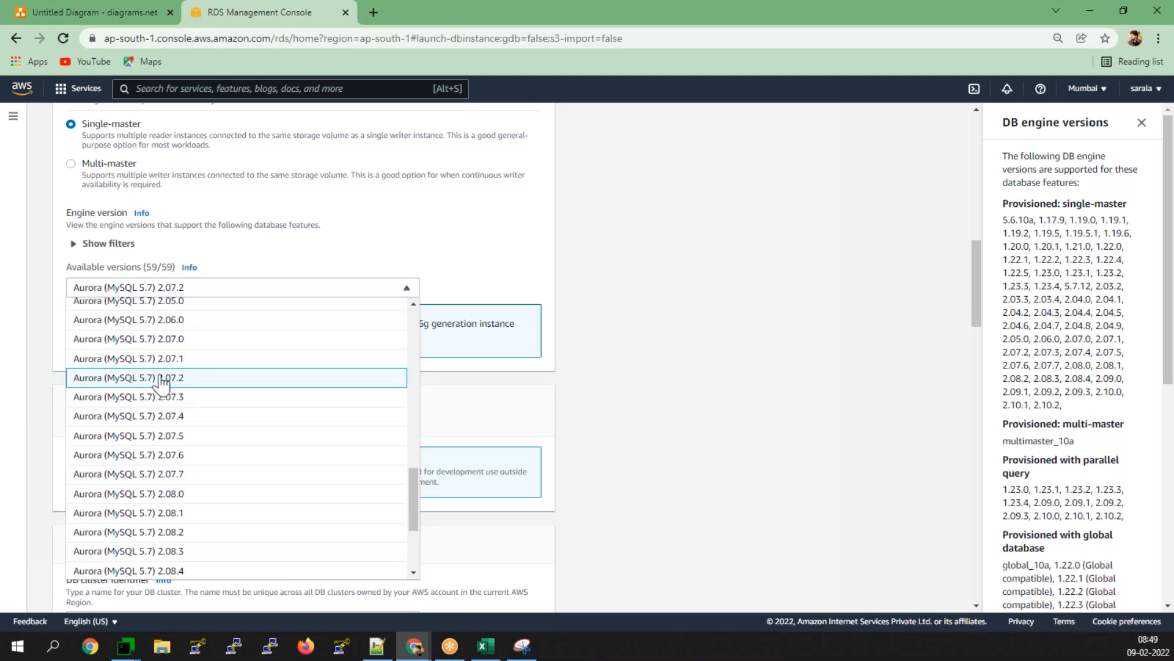
left_click(668, 387)
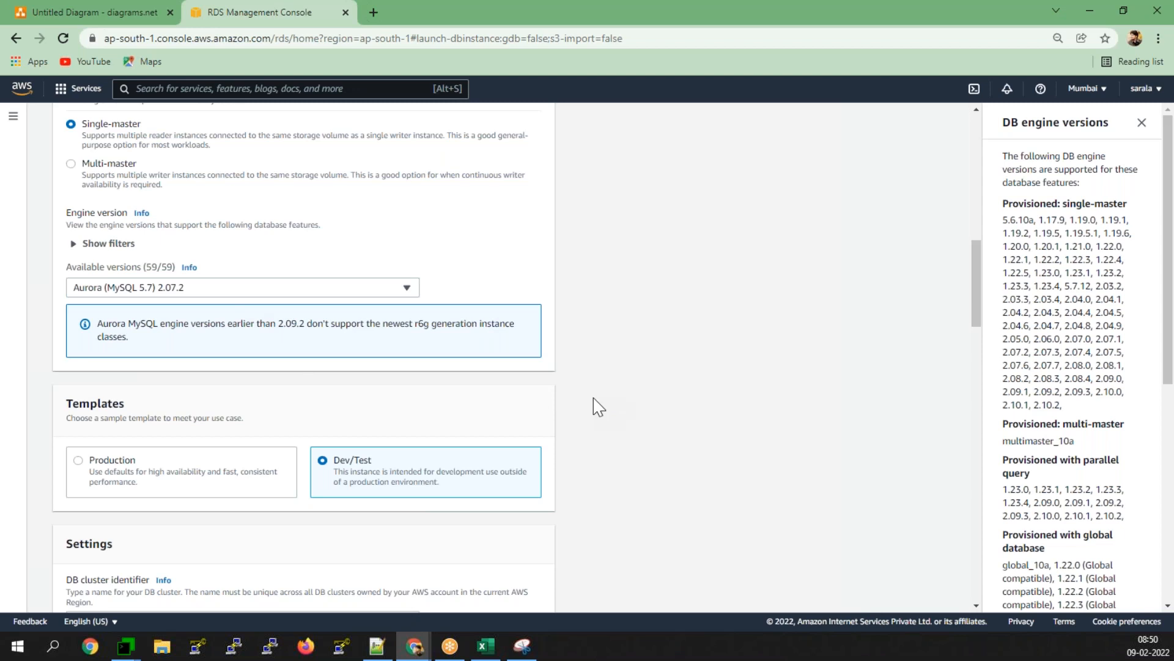
Set the DB cluster identifier to customerdb
scroll(593, 407, "down", 3)
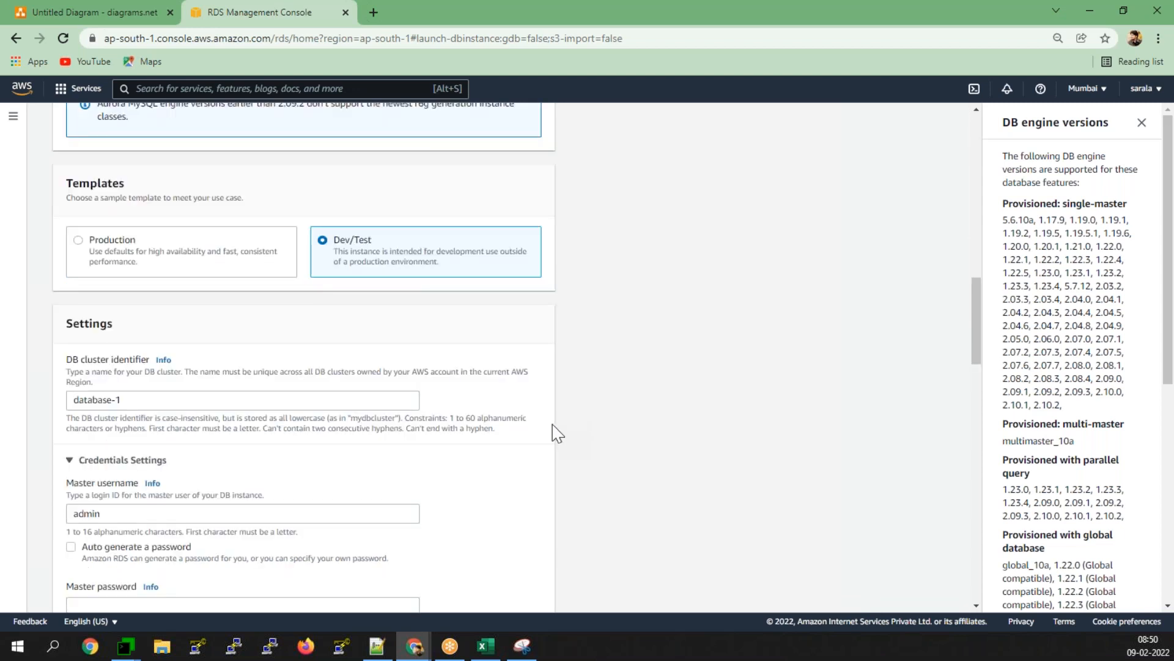
scroll(557, 433, "down", 2)
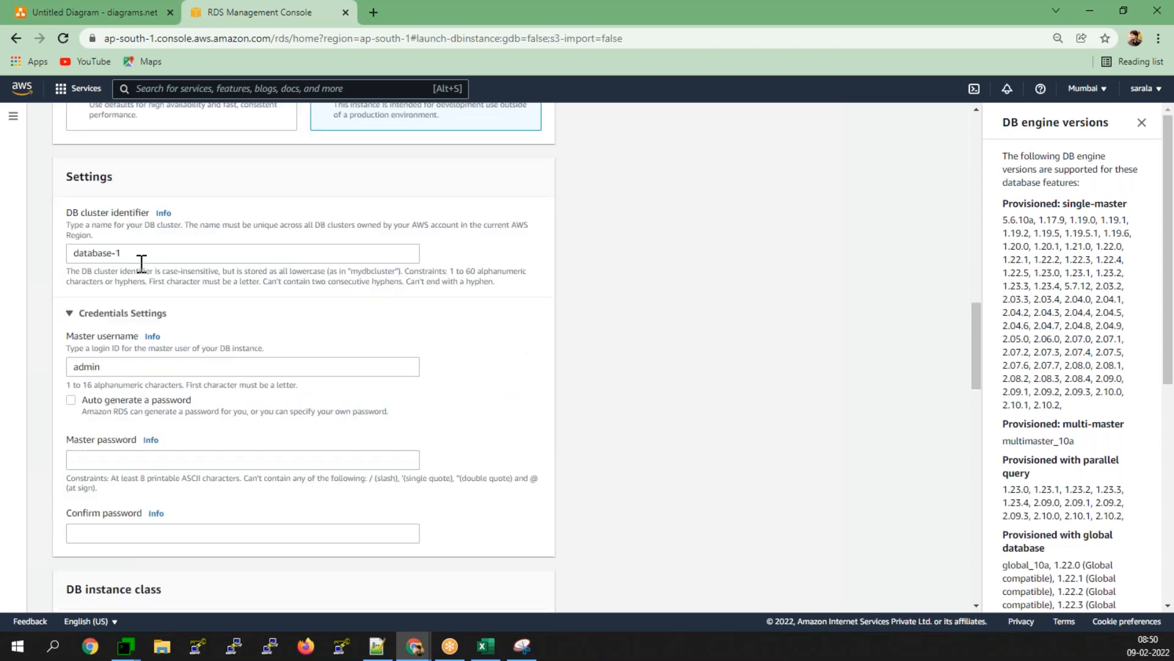
triple_click(141, 254)
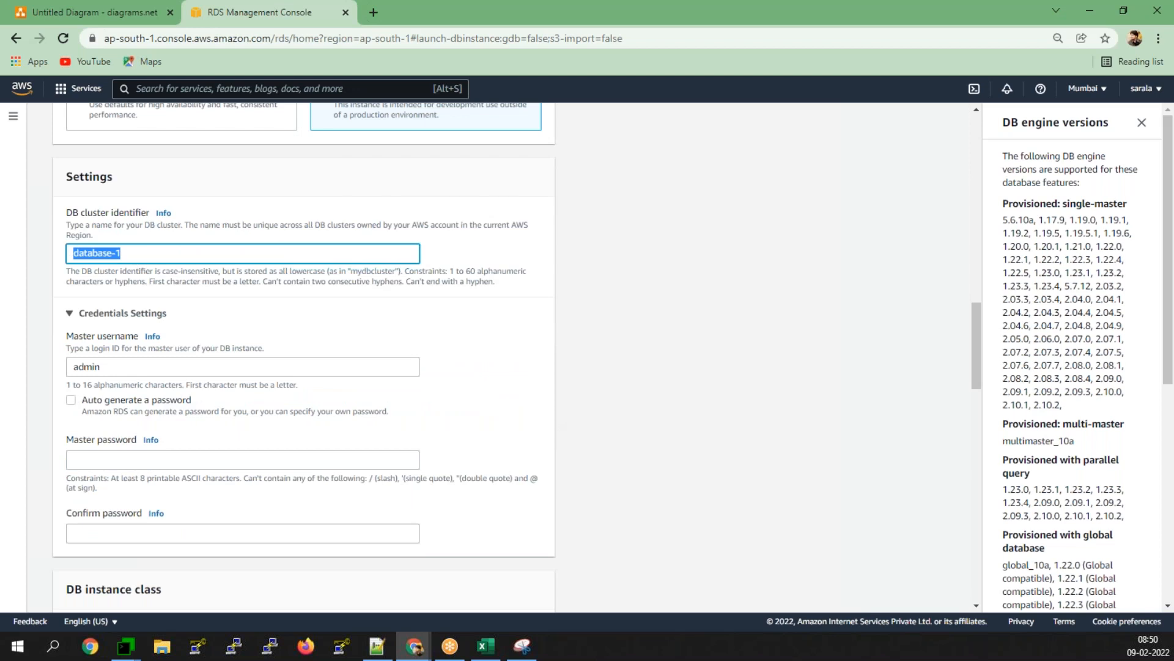
type("customer")
type("_db")
key("BackSpace")
key("BackSpace")
key("BackSpace")
type("db")
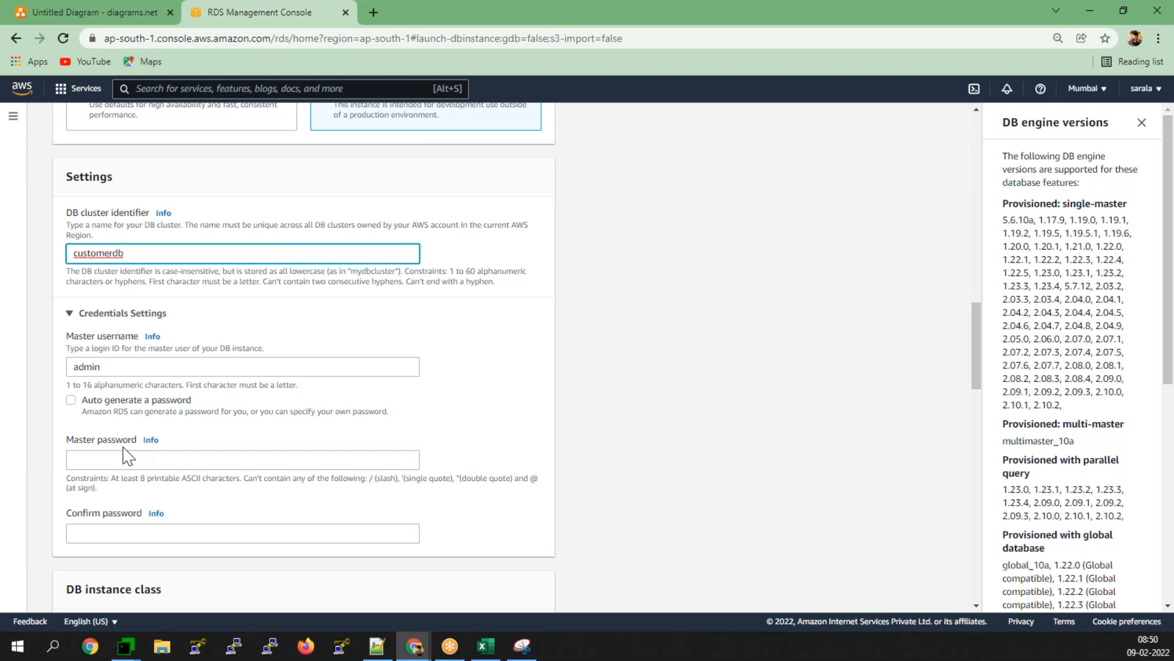
Review the master password requirements, then write a sample password on a new line below the Server less notes in Notepad++ and select it
left_click(101, 463)
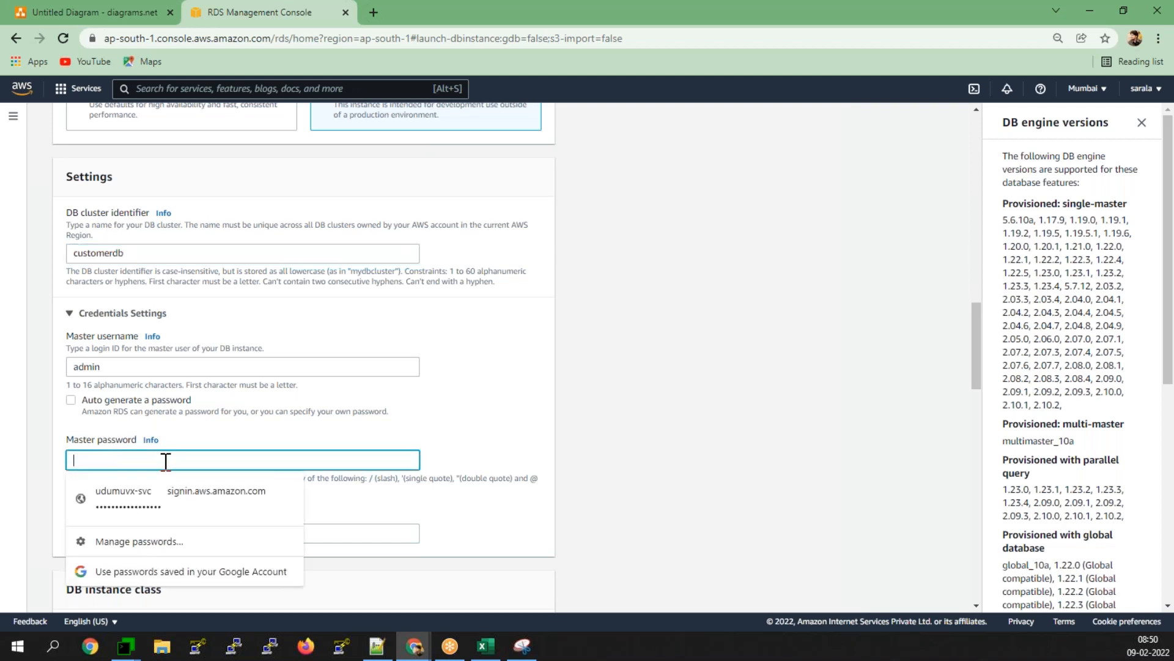
left_click(427, 521)
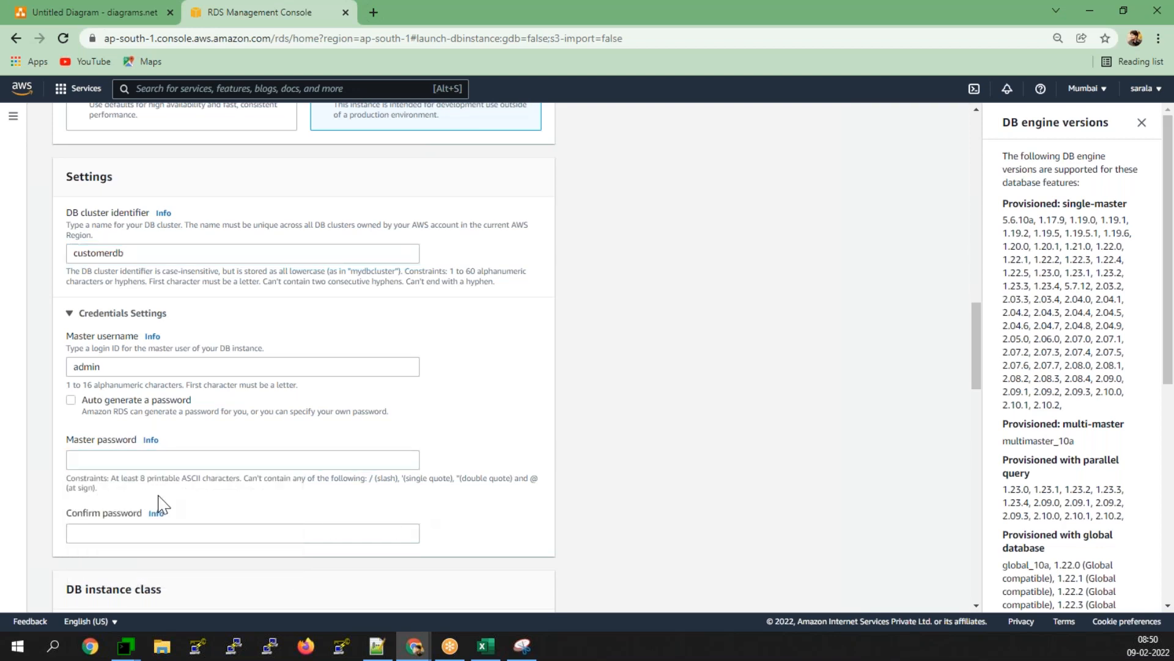
scroll(411, 498, "down", 3)
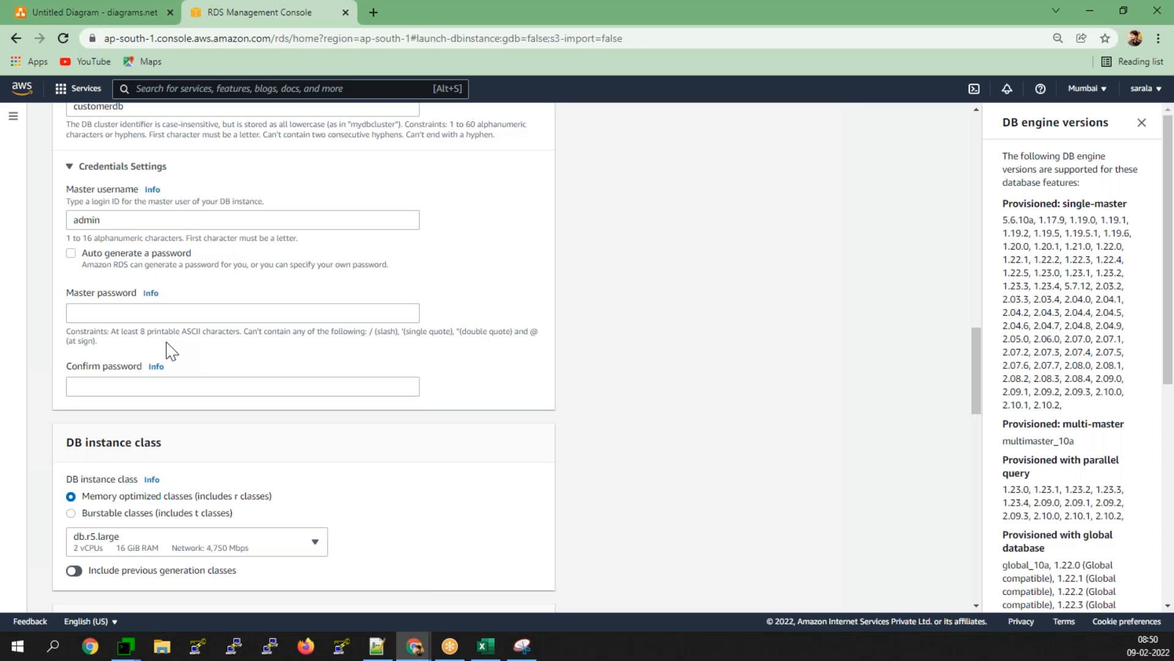
left_click(377, 646)
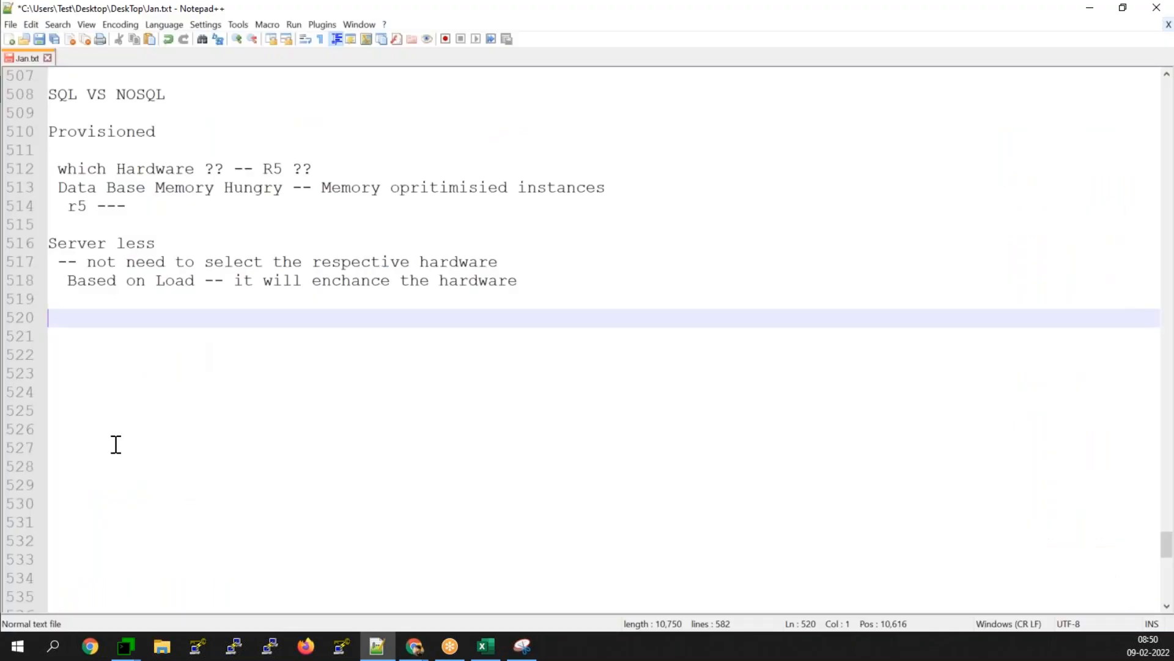
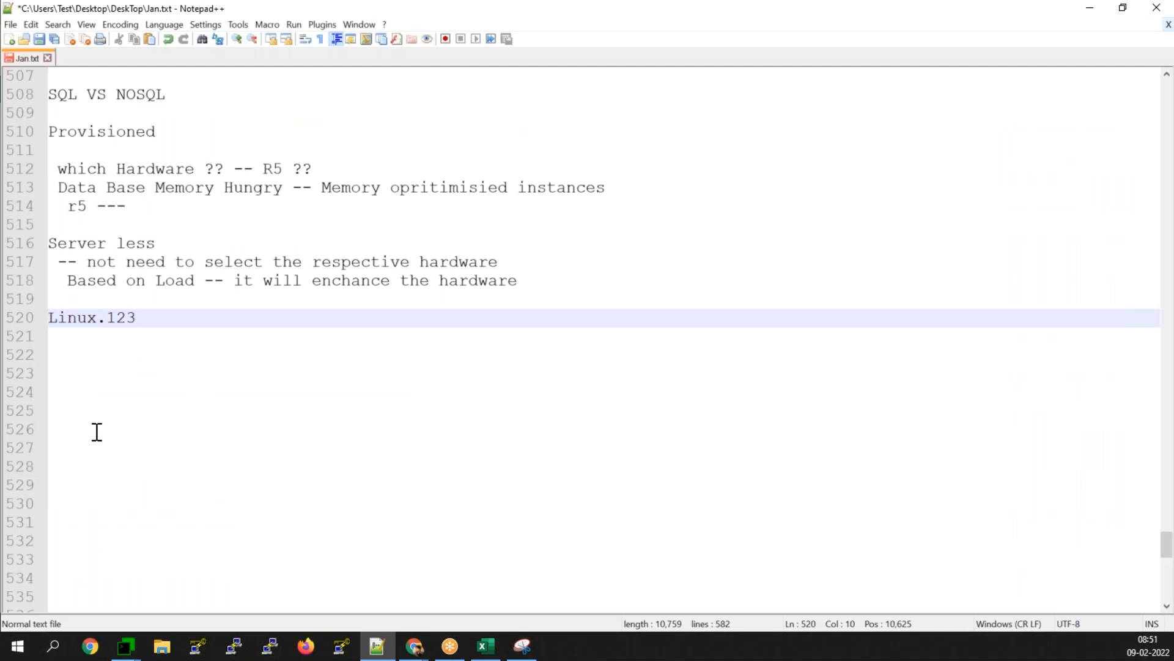
left_click(138, 321)
left_click_drag(139, 322, 40, 318)
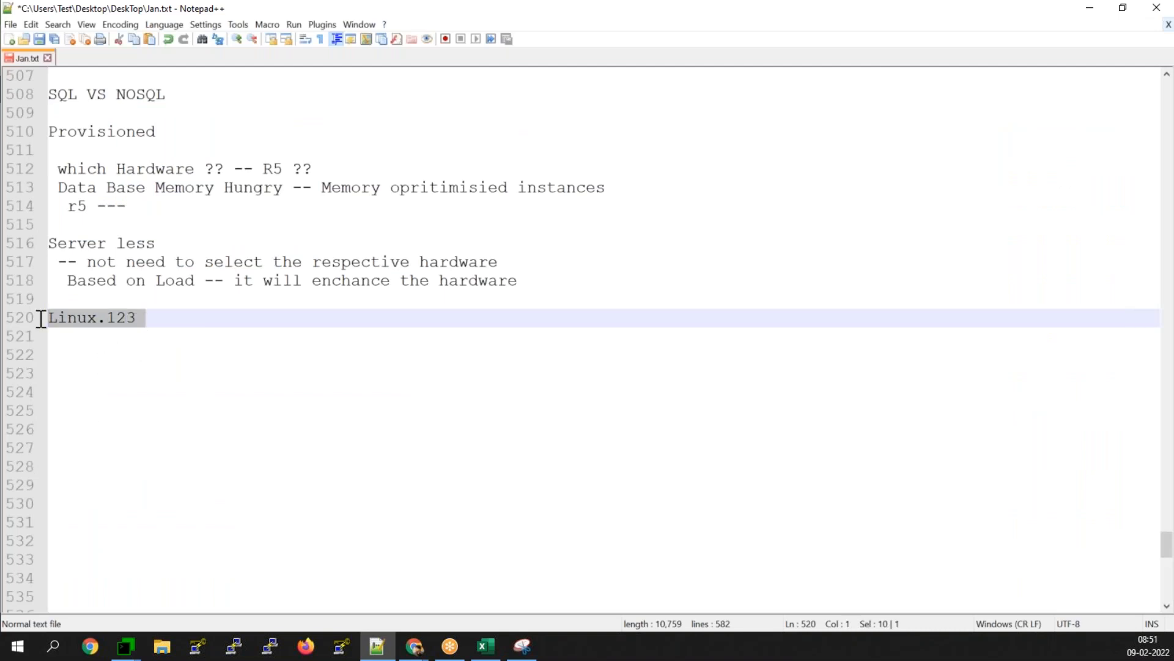
left_click(94, 322)
left_click(136, 319)
left_click(45, 318, "shift")
Search Google for "password generator" in a new Chrome tab and open the Strong Random Password Generator site
left_click(1082, 11)
key("ctrl+t")
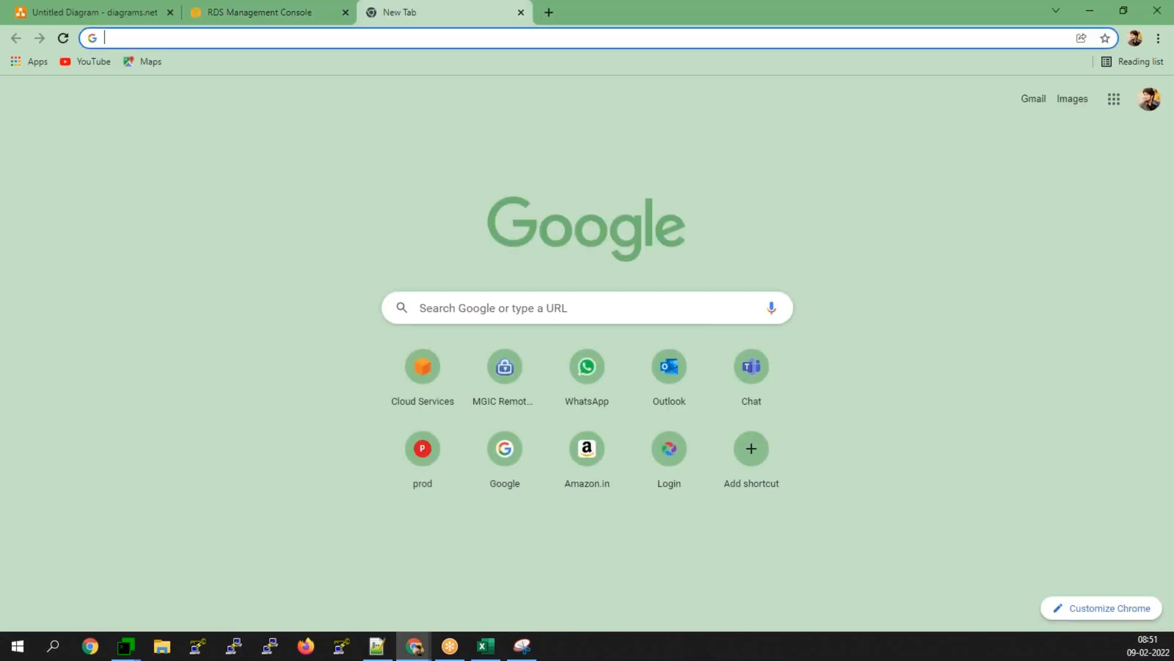
type("passw")
key("Down")
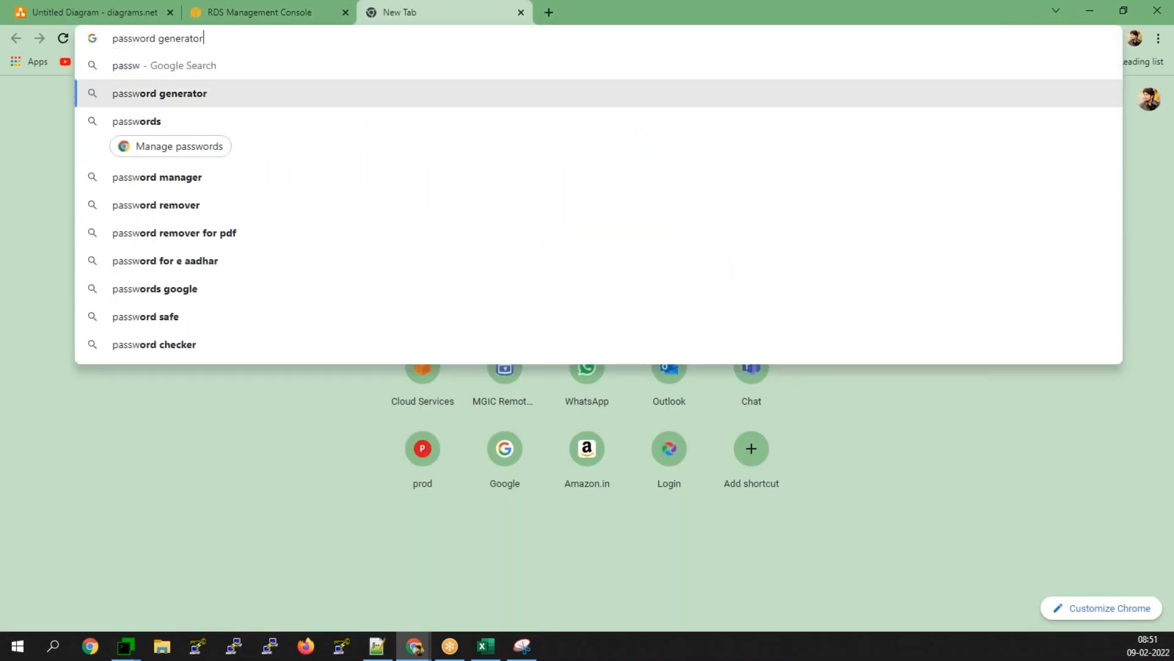
key("Return")
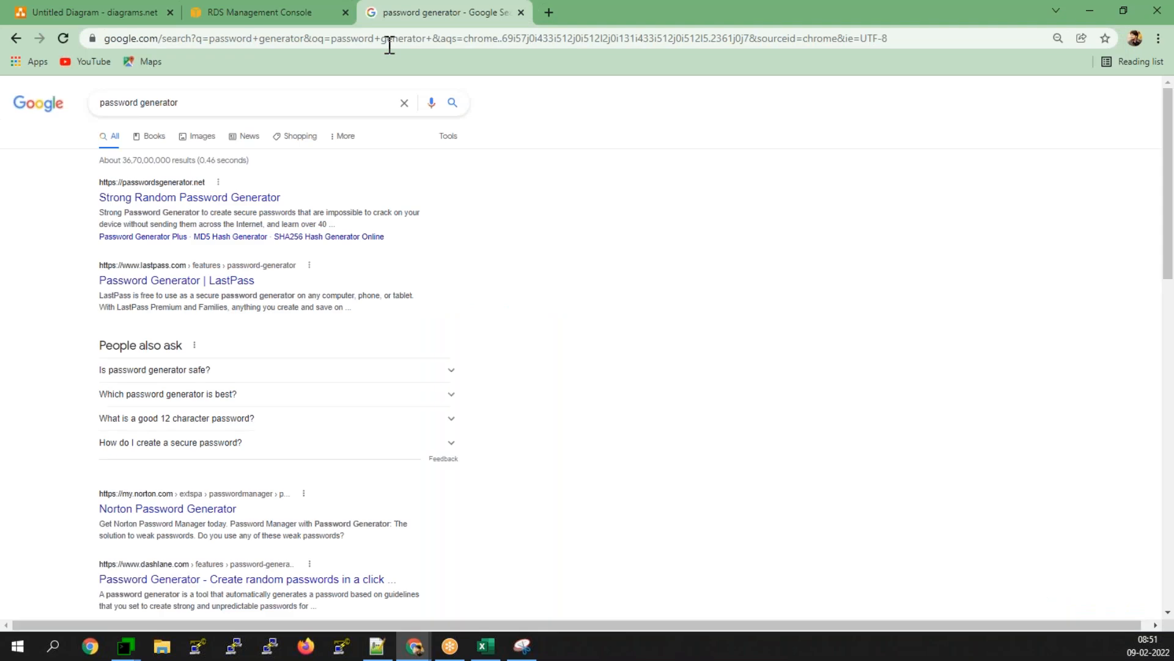
middle_click(257, 198)
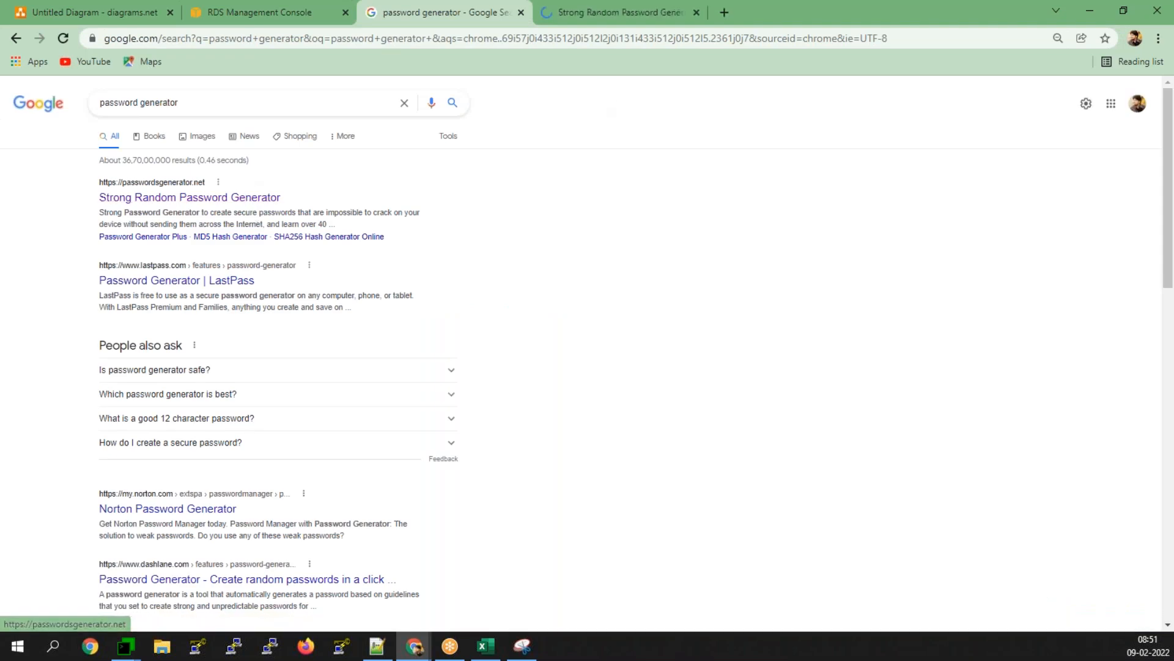
left_click(621, 6)
Generate a password with symbols and the similar-character exclusion turned off, and select the generated password
left_click(511, 292)
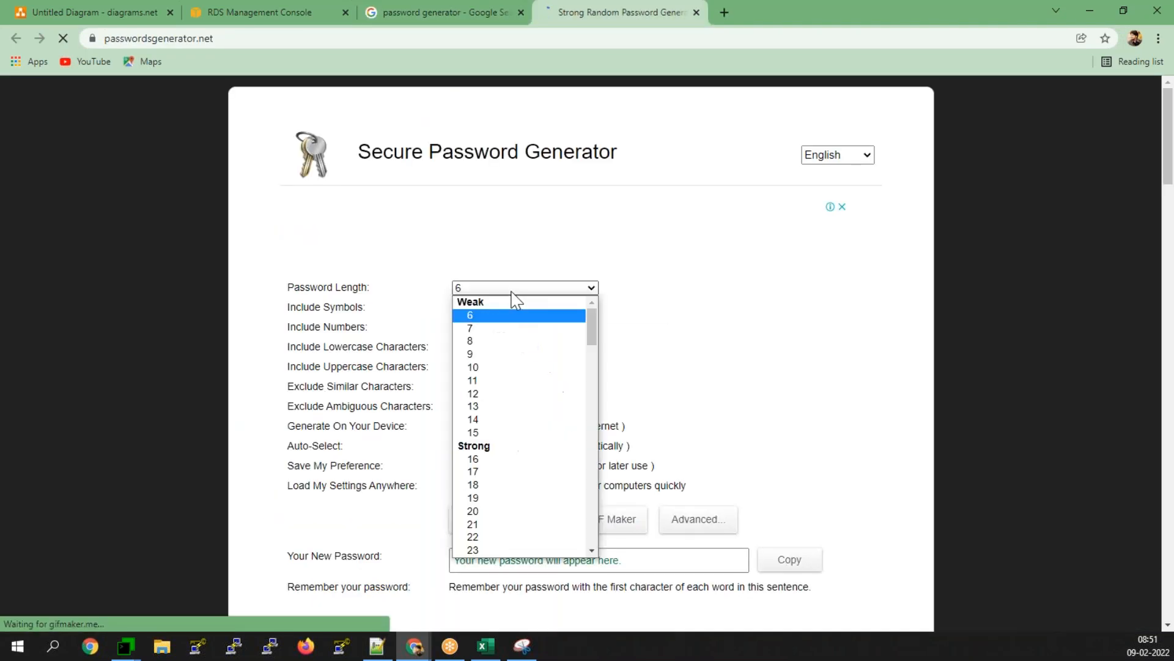
left_click(487, 395)
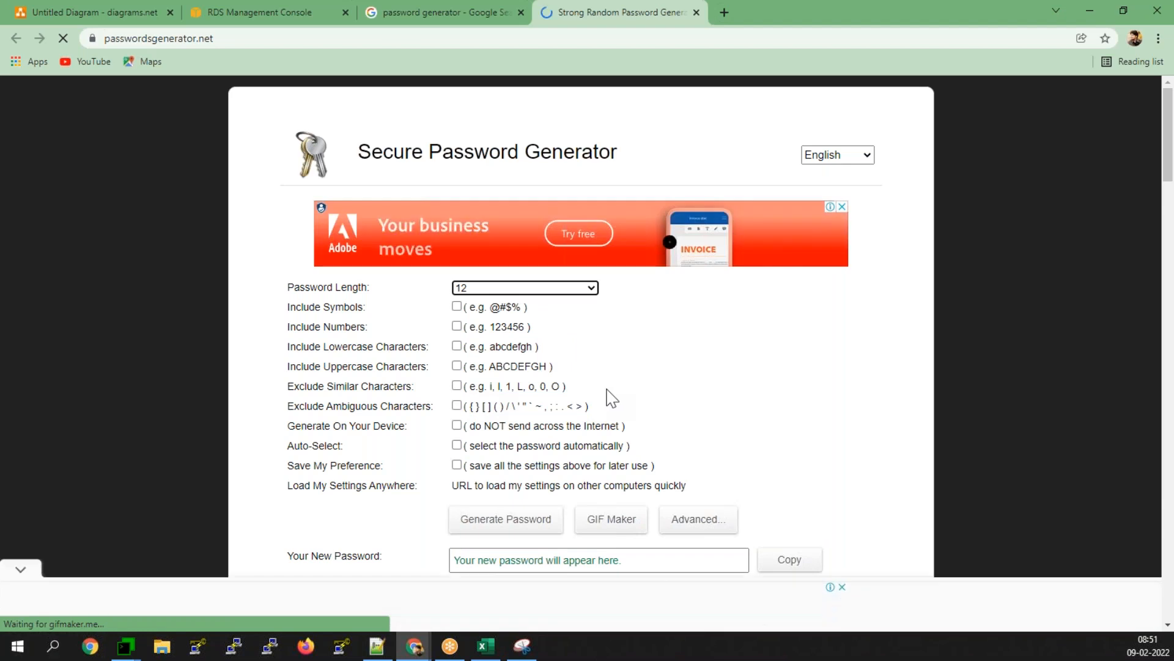
scroll(550, 392, "down", 1)
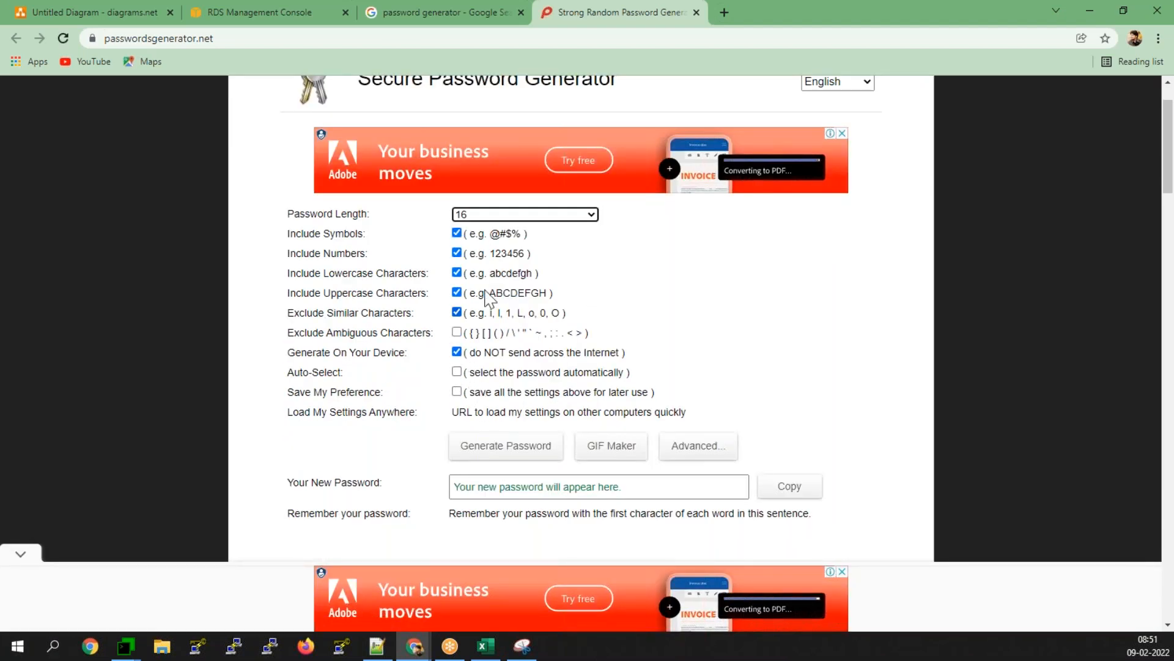
left_click(456, 233)
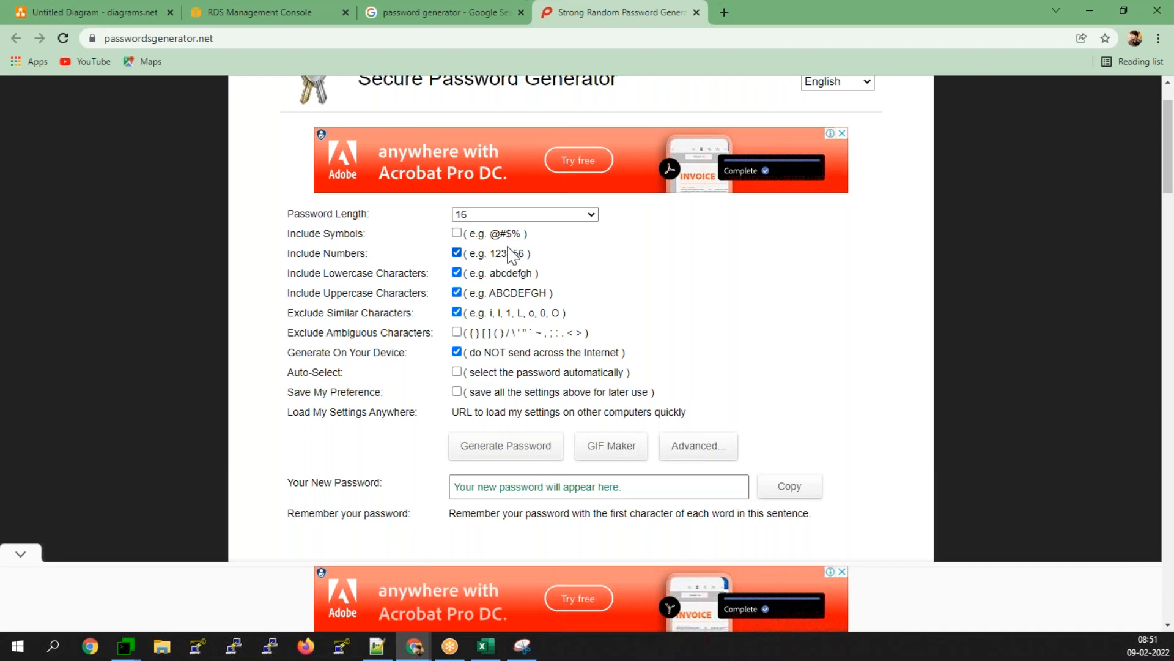
left_click(456, 312)
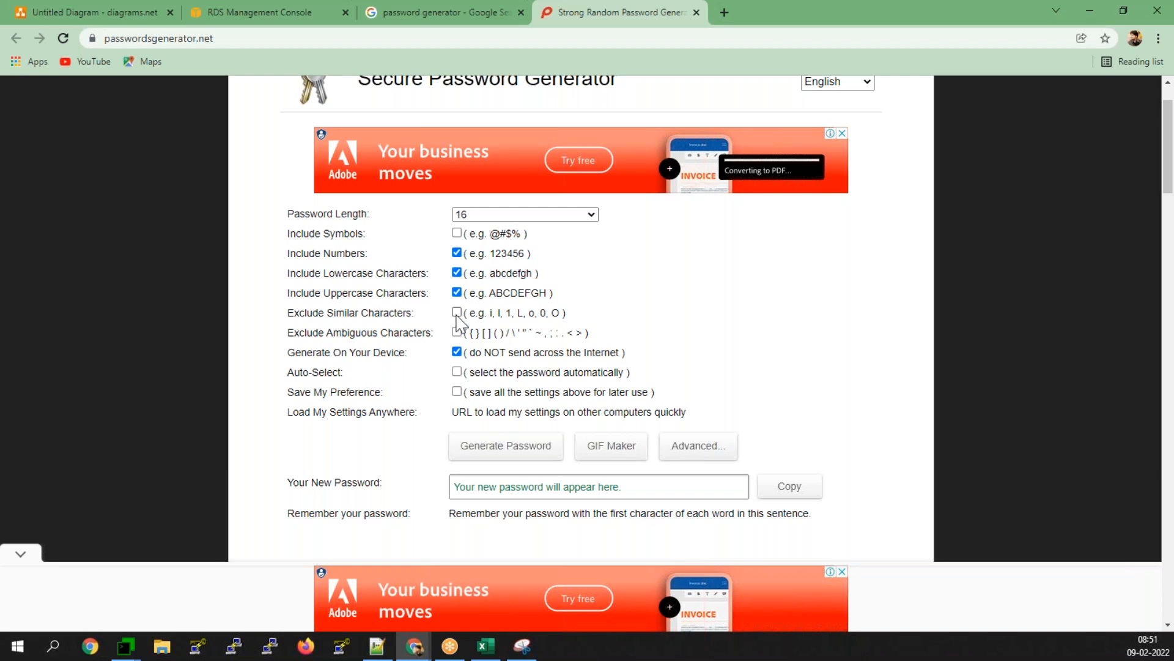
scroll(508, 380, "down", 1)
left_click(506, 376)
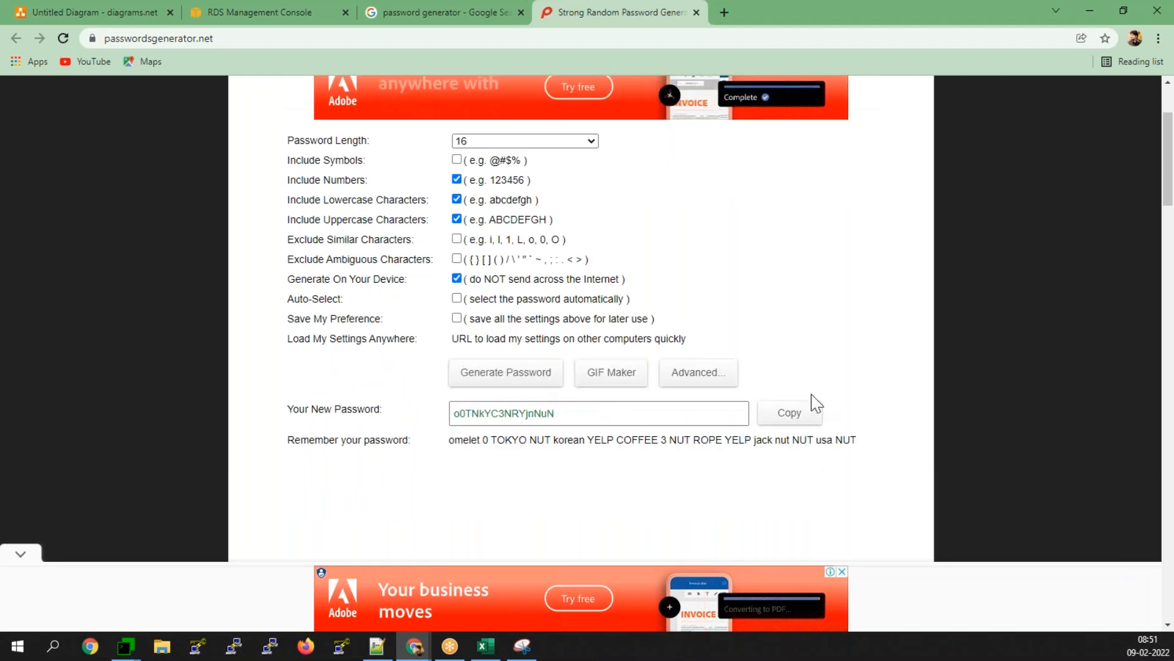
left_click_drag(560, 416, 438, 425)
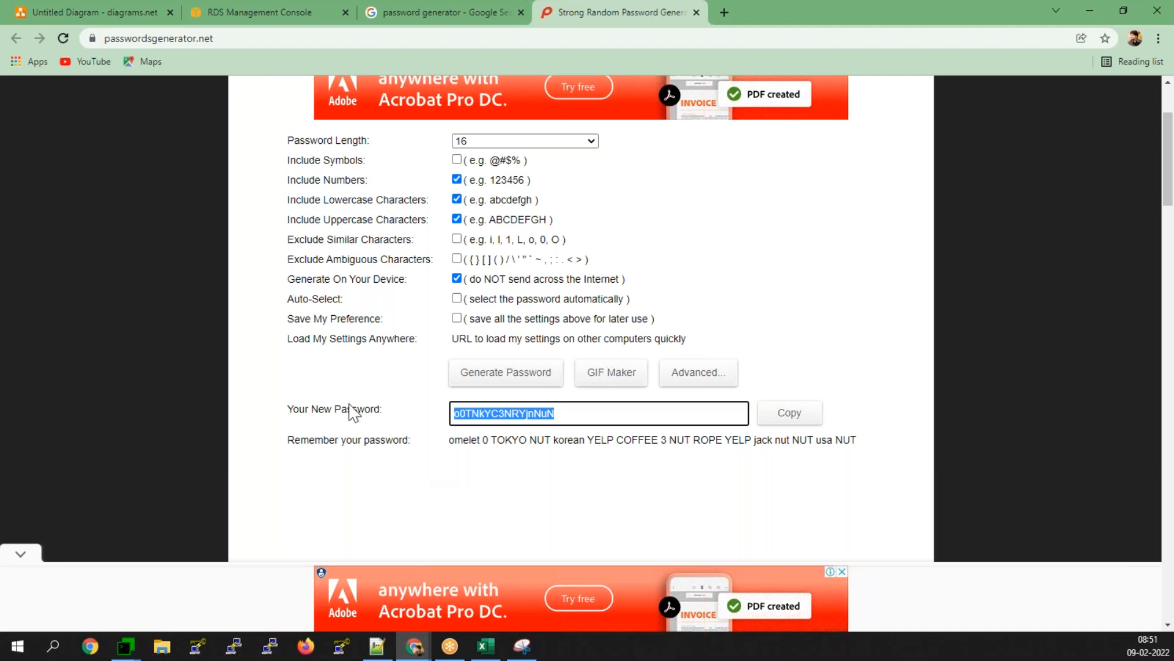
left_click(271, 10)
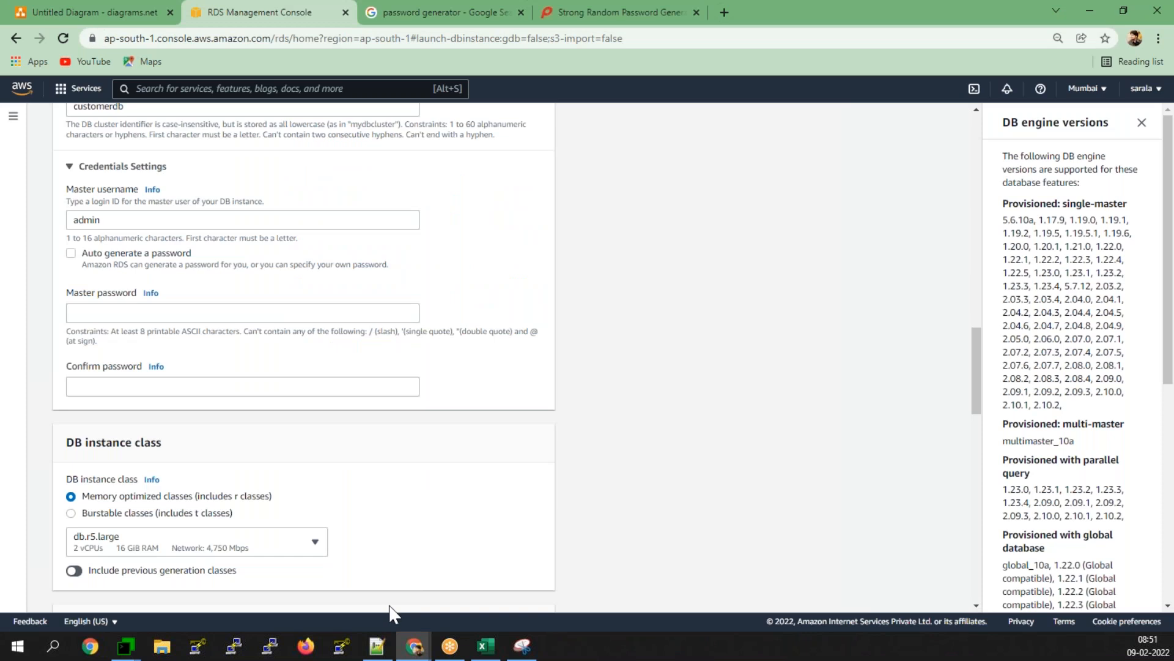
left_click(635, 19)
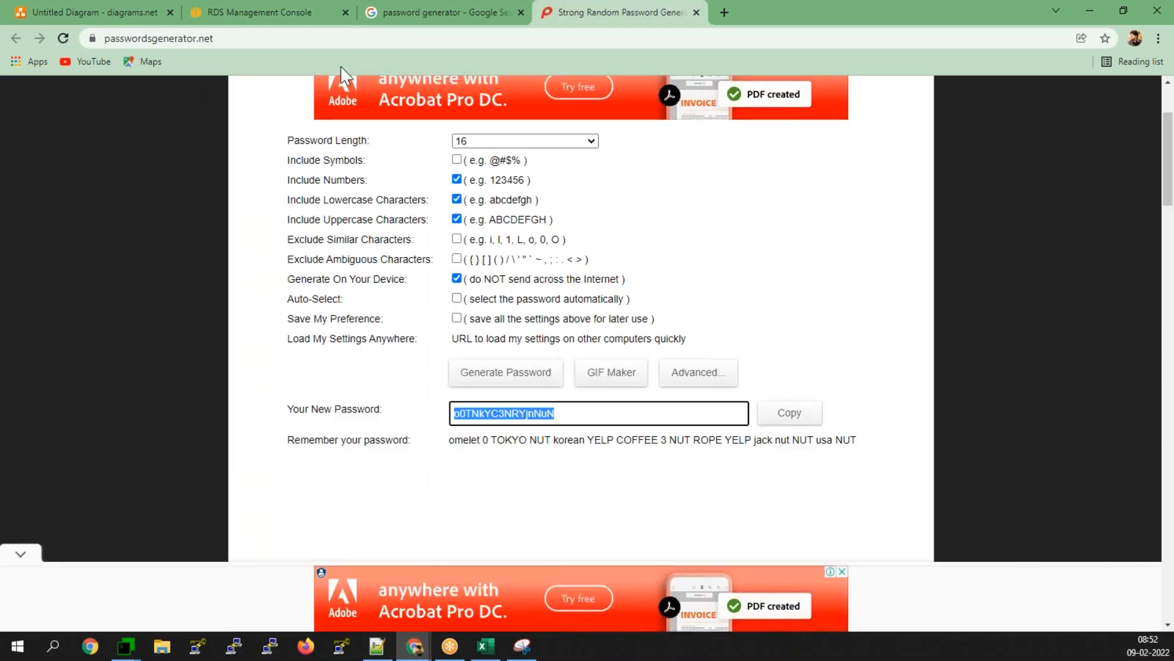
left_click(247, 11)
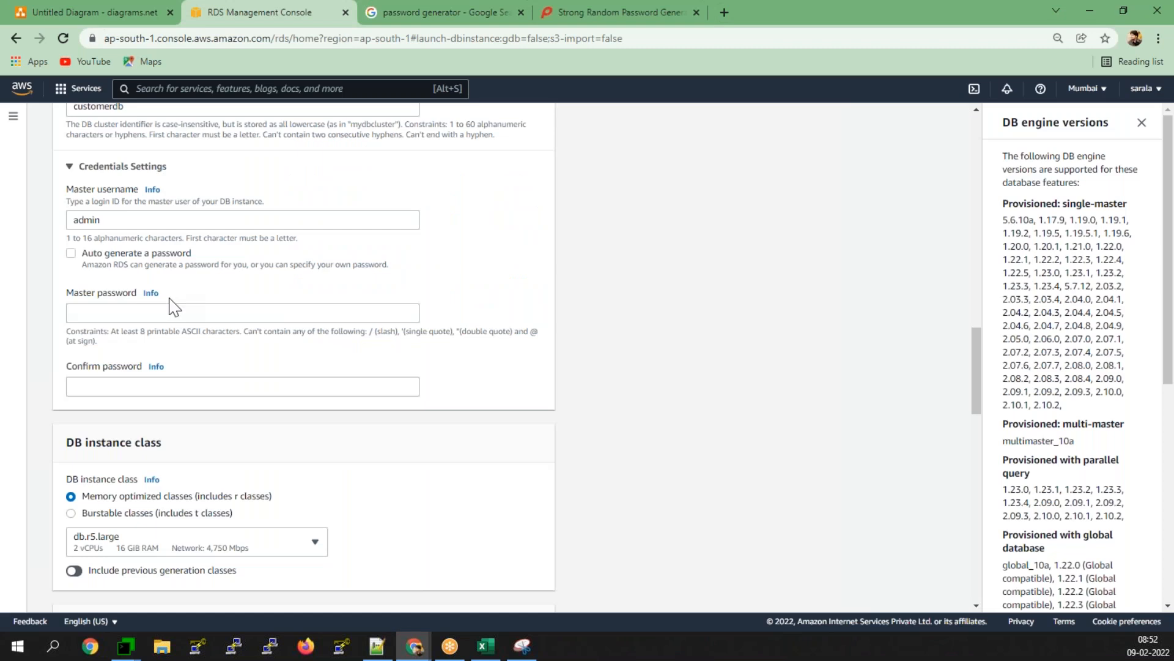
Switch to Notepad++ and copy the sample master password from the notes
left_click(377, 646)
right_click(97, 319)
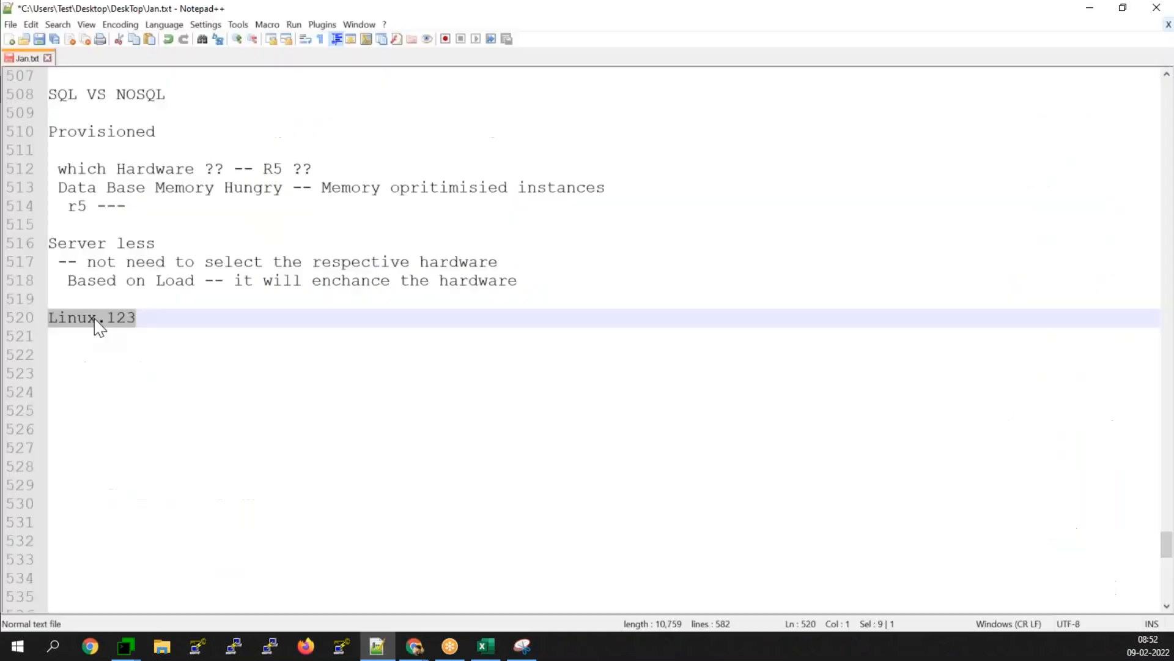
left_click(123, 342)
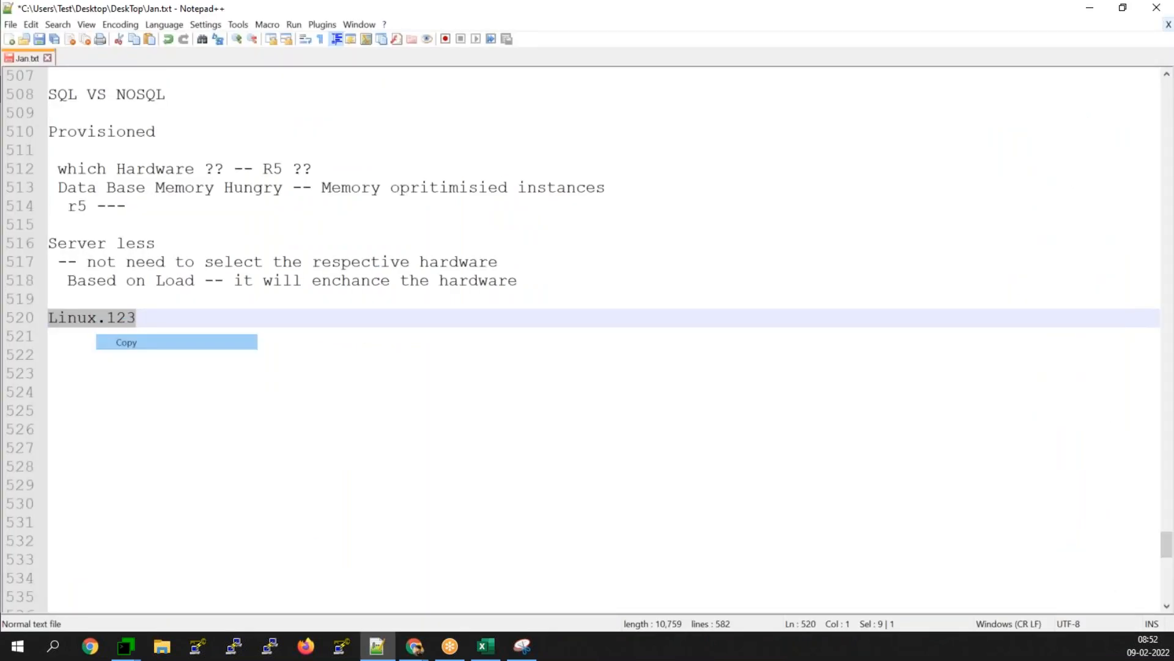
Return to the RDS form and paste the copied master password into the master password and confirm password fields
left_click(1090, 9)
left_click(136, 313)
key("ctrl+v")
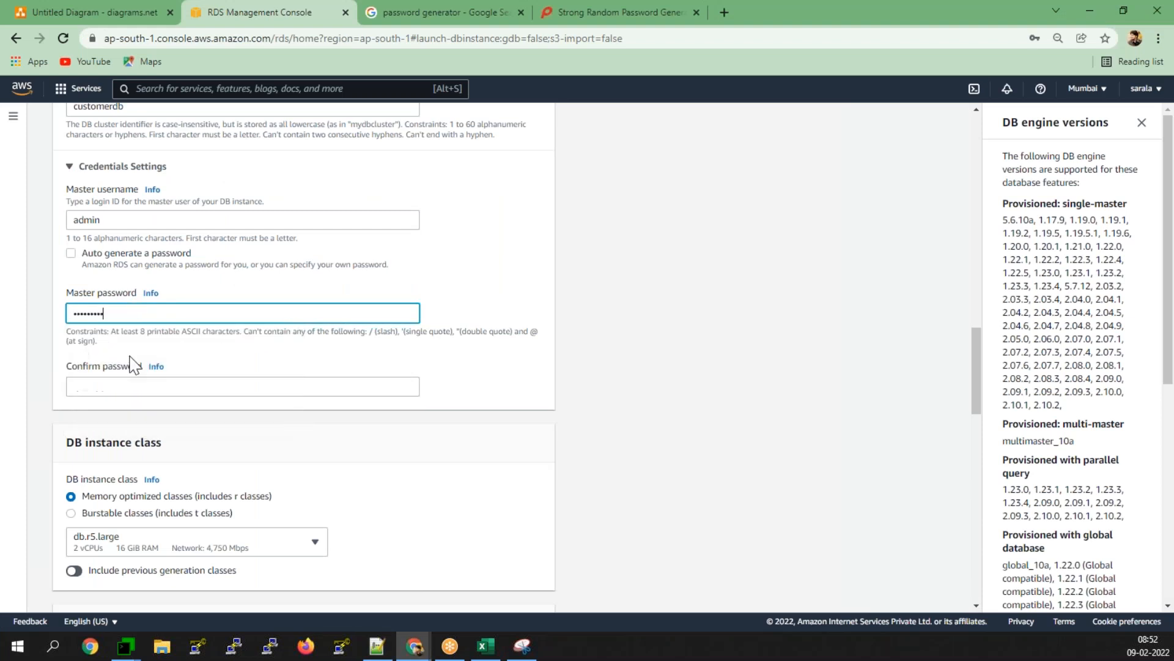
left_click(127, 390)
key("ctrl+v")
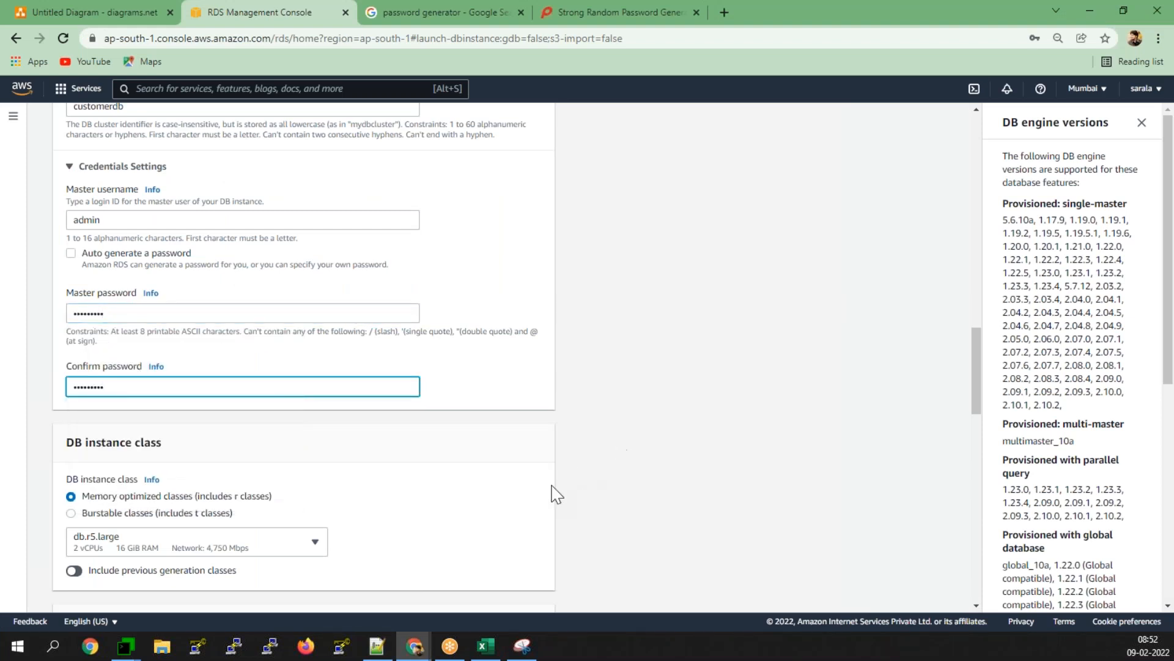
Set the Multi-AZ deployment to create an Aurora Replica or Reader node in a different AZ
scroll(553, 493, "down", 2)
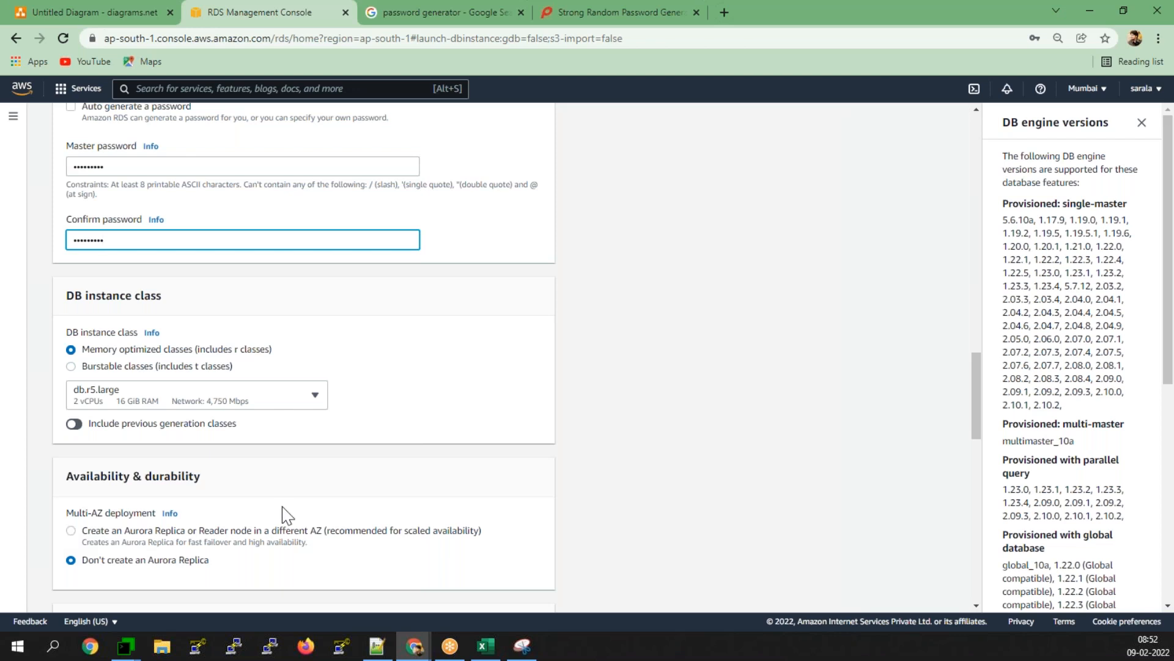
scroll(177, 431, "down", 1)
scroll(176, 431, "down", 2)
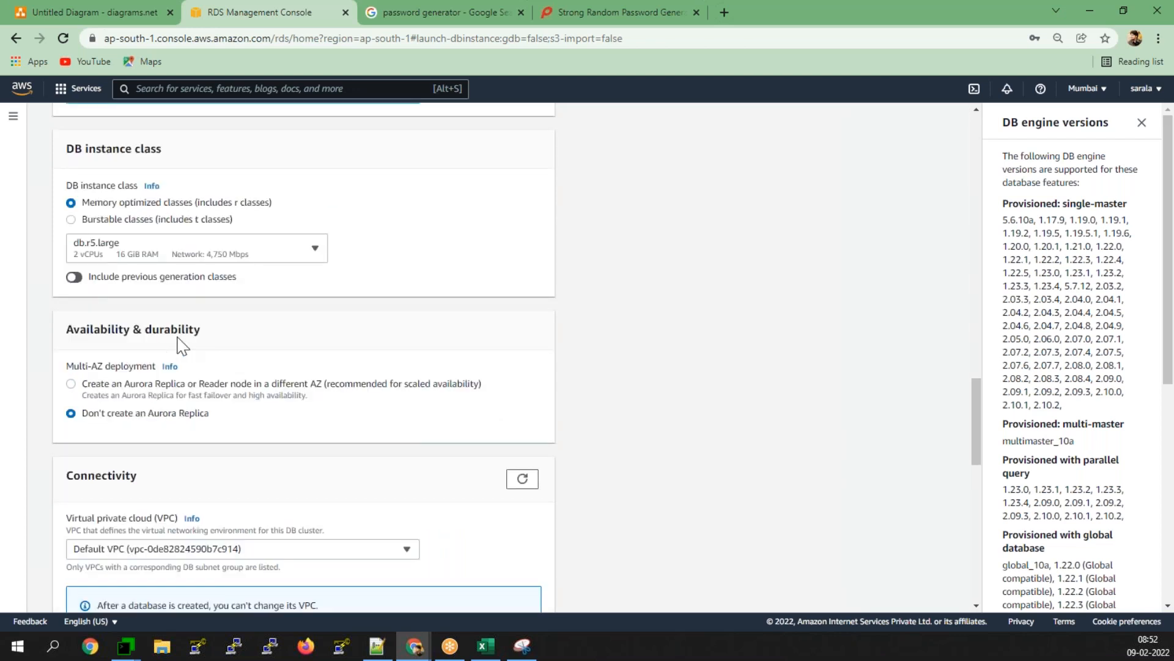
left_click(83, 390)
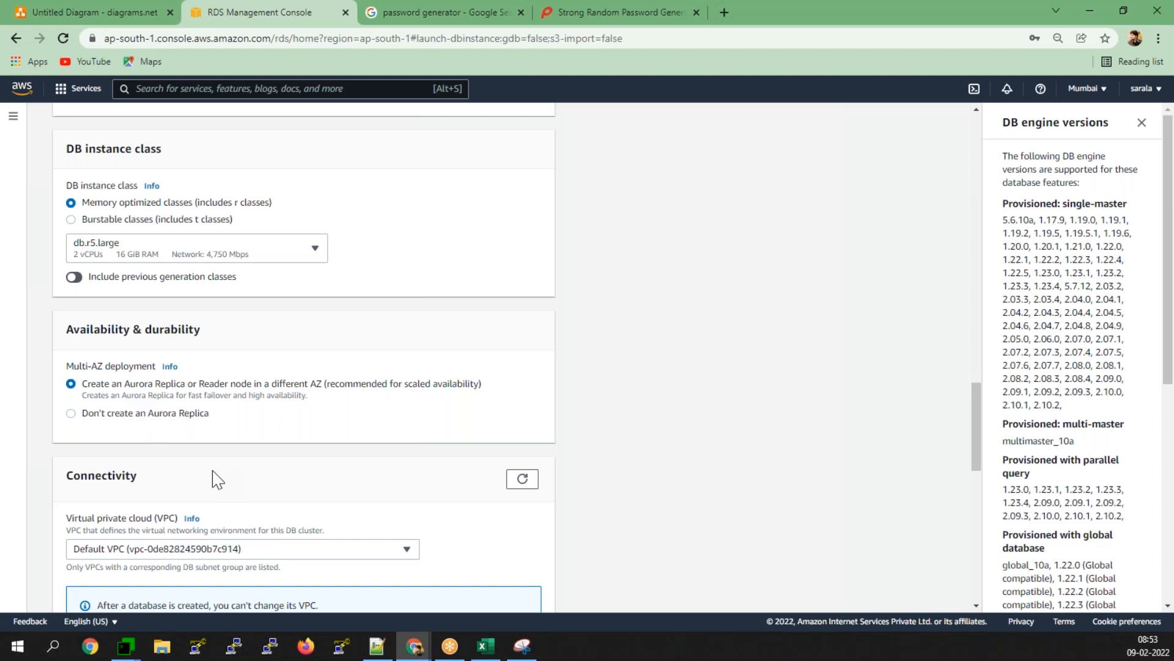
Remove the default VPC security group in the Connectivity settings and choose to create a new one named rds
scroll(219, 479, "down", 2)
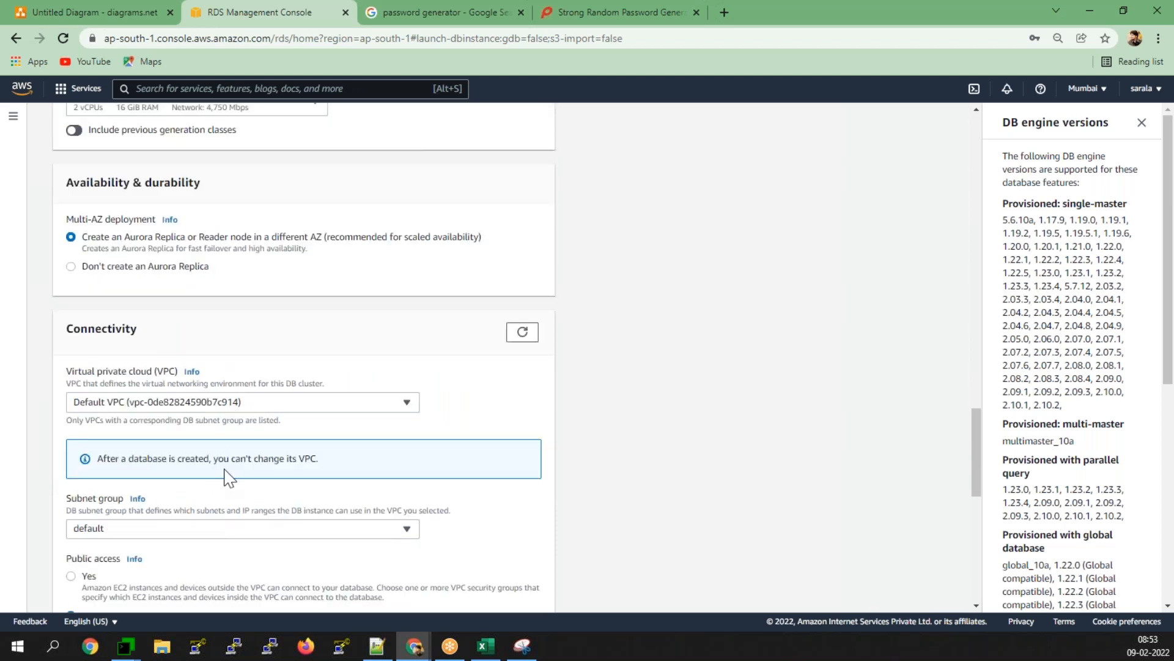
scroll(226, 477, "down", 2)
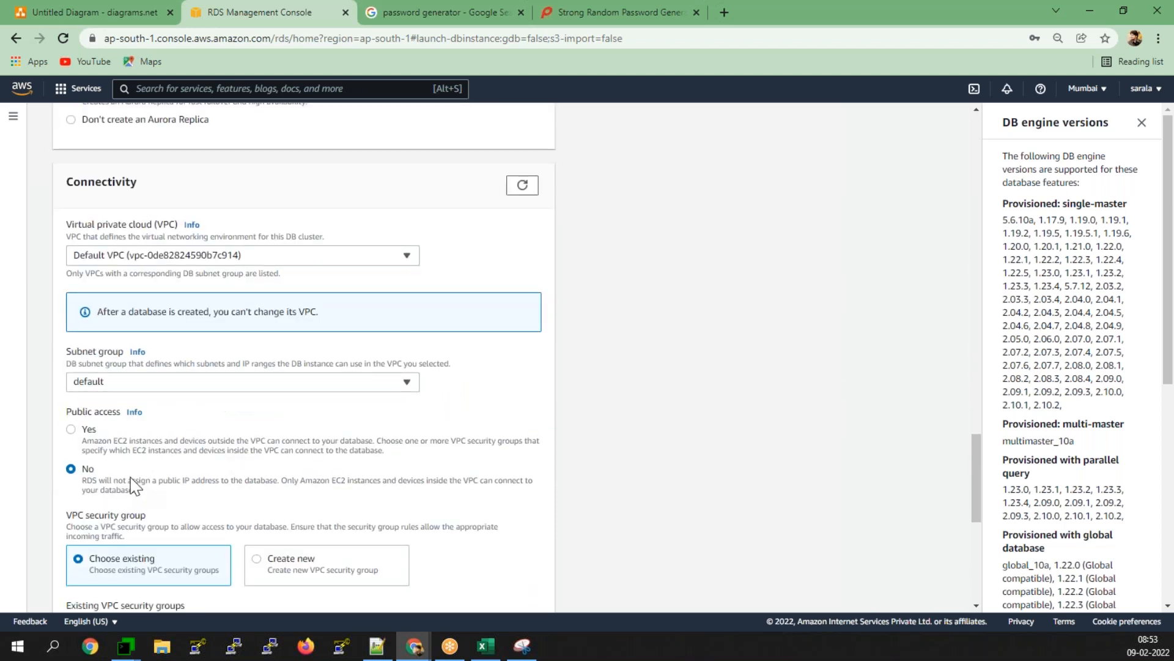
scroll(92, 492, "down", 2)
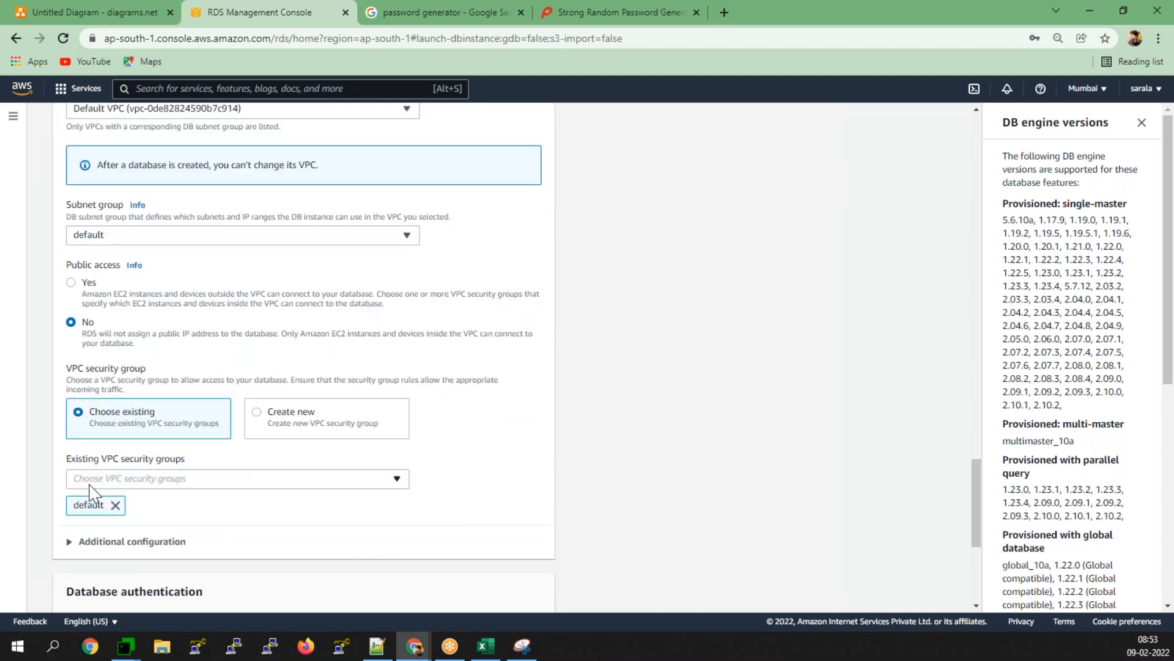
left_click(115, 504)
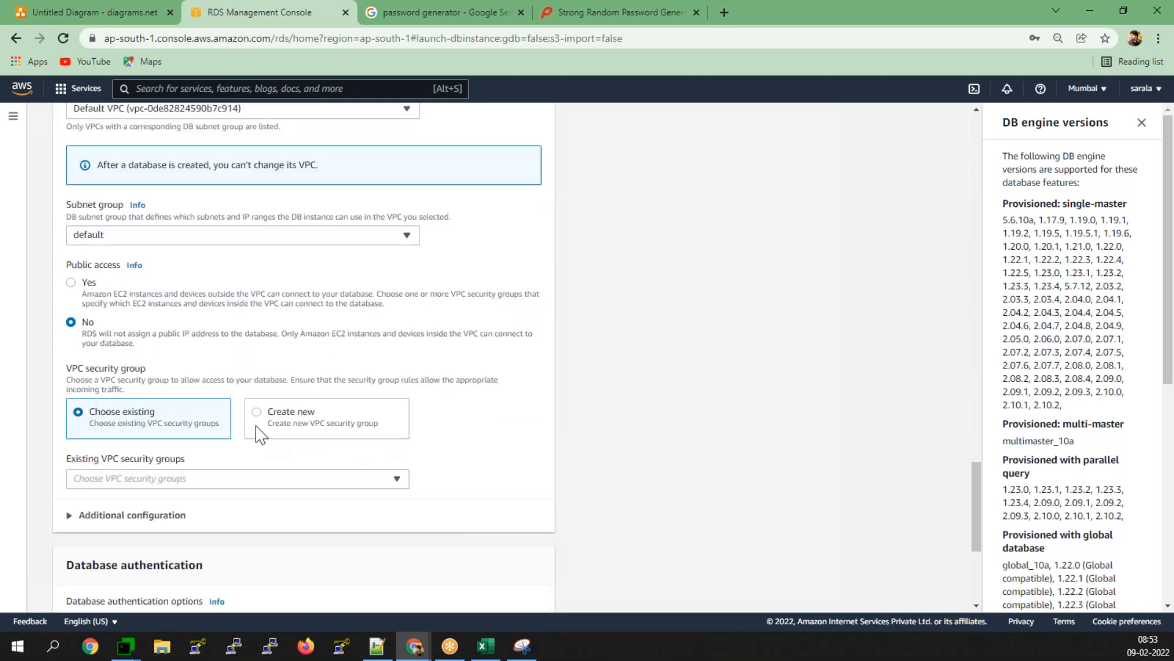
left_click(257, 418)
left_click(159, 478)
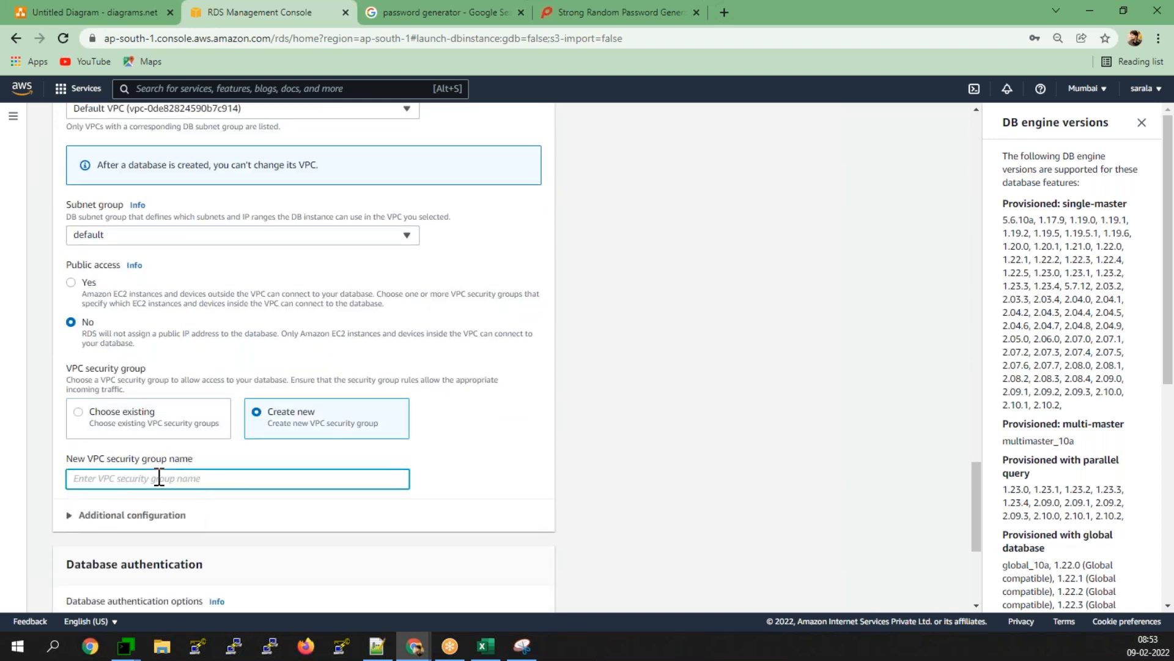
type("rds")
Select Password and IAM database authentication, and expand the additional configuration below it
scroll(676, 484, "down", 3)
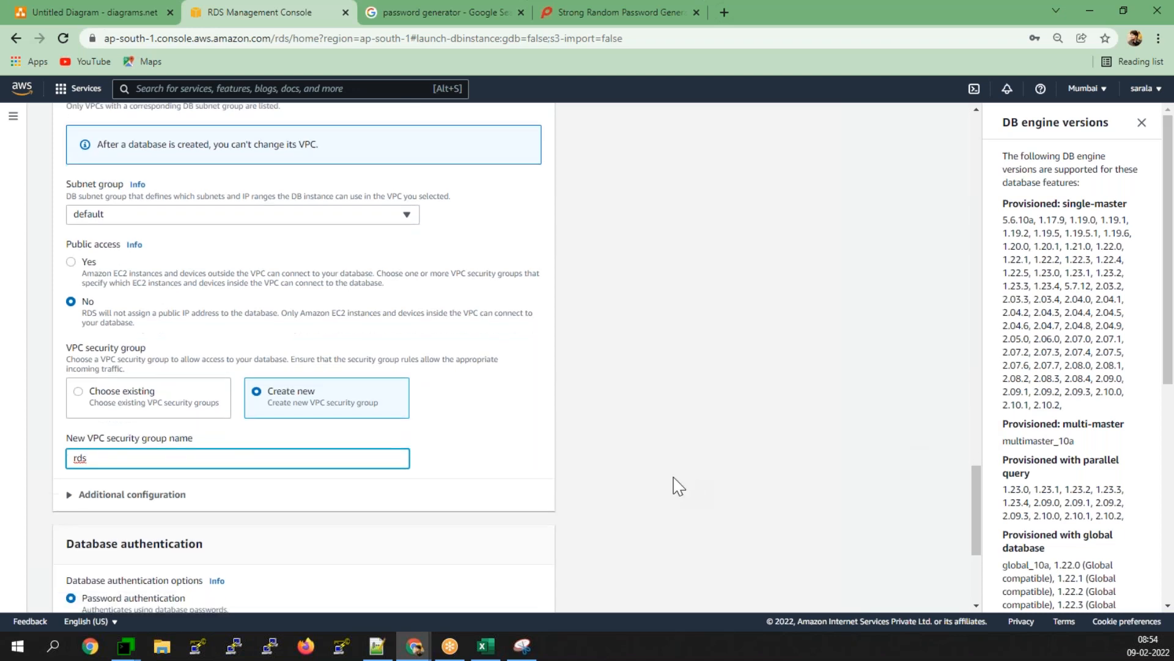
left_click(71, 428)
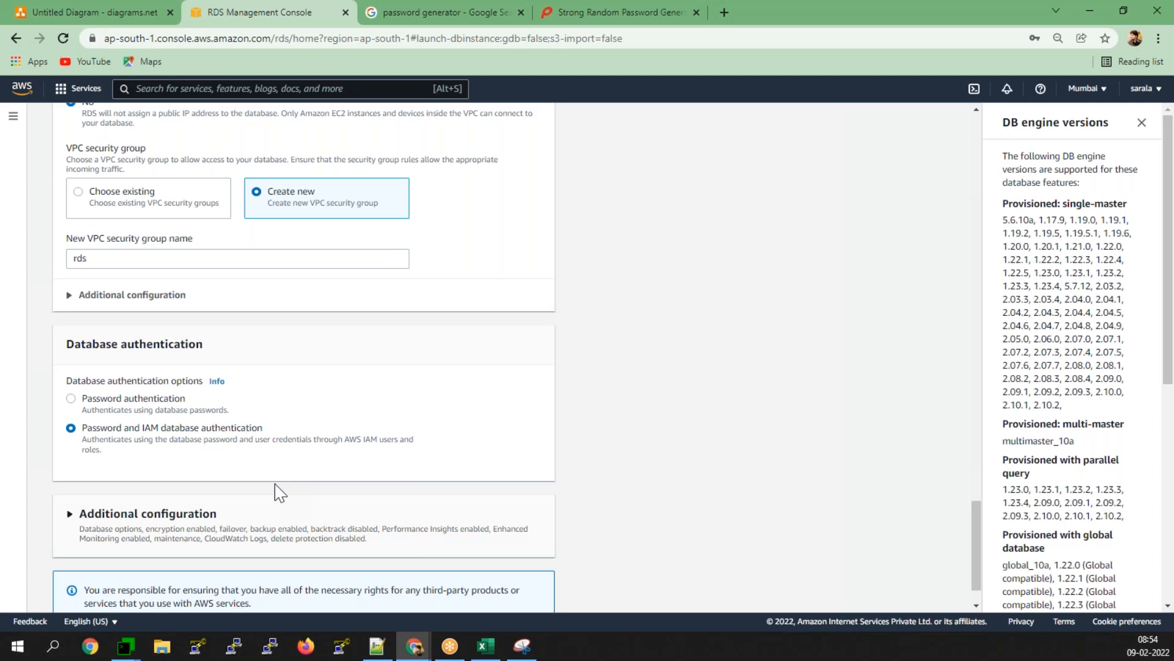
left_click(69, 527)
Examine the database options, the available failover priority tiers and the backup retention period choices
scroll(64, 533, "down", 5)
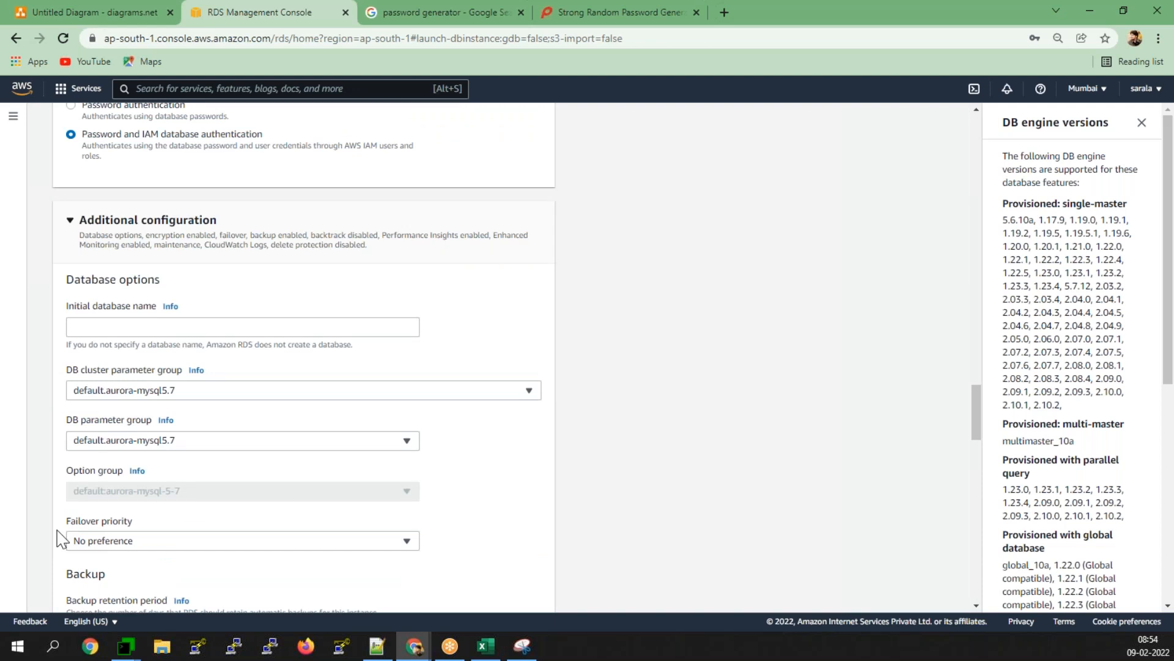
scroll(195, 297, "down", 2)
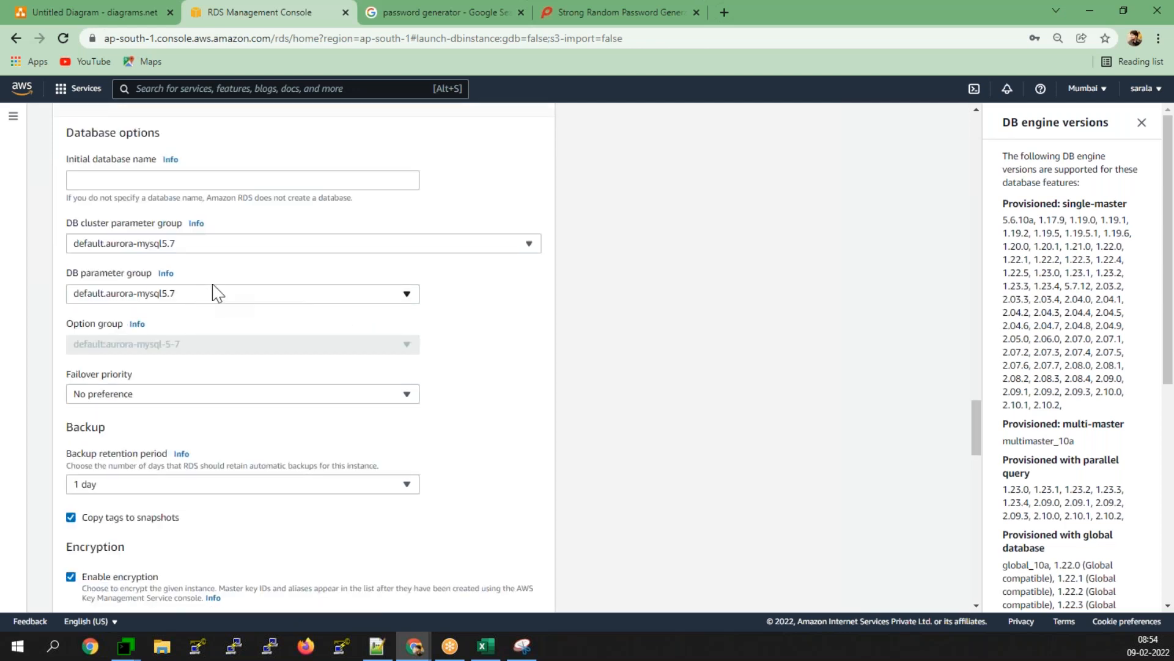
scroll(215, 292, "down", 2)
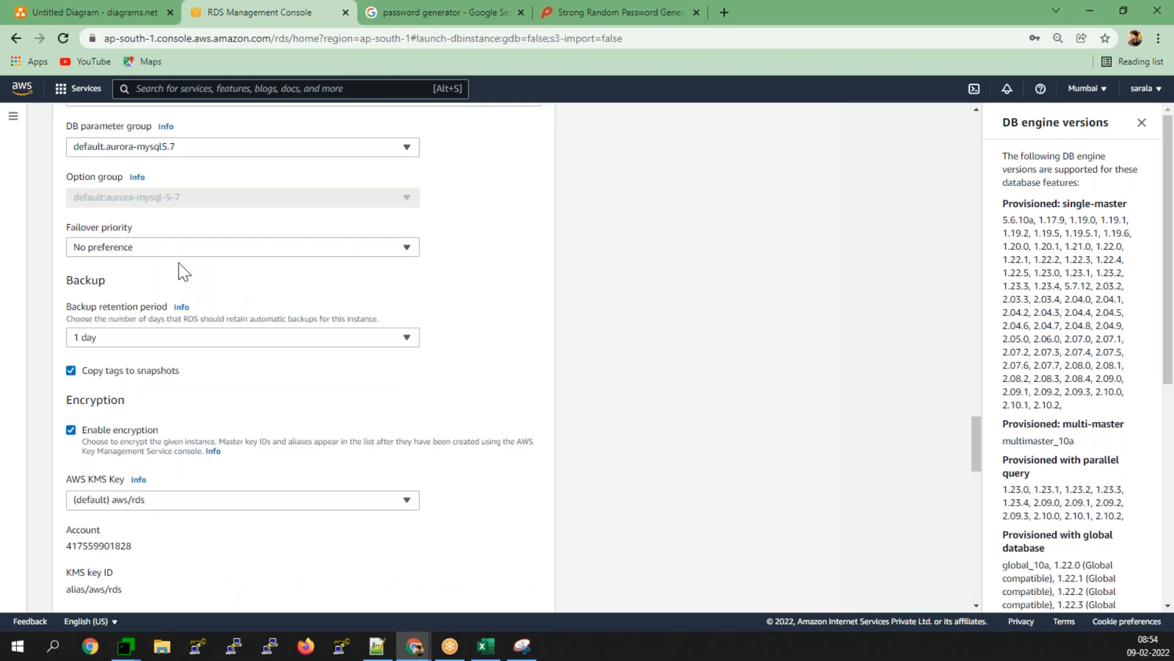
left_click(165, 251)
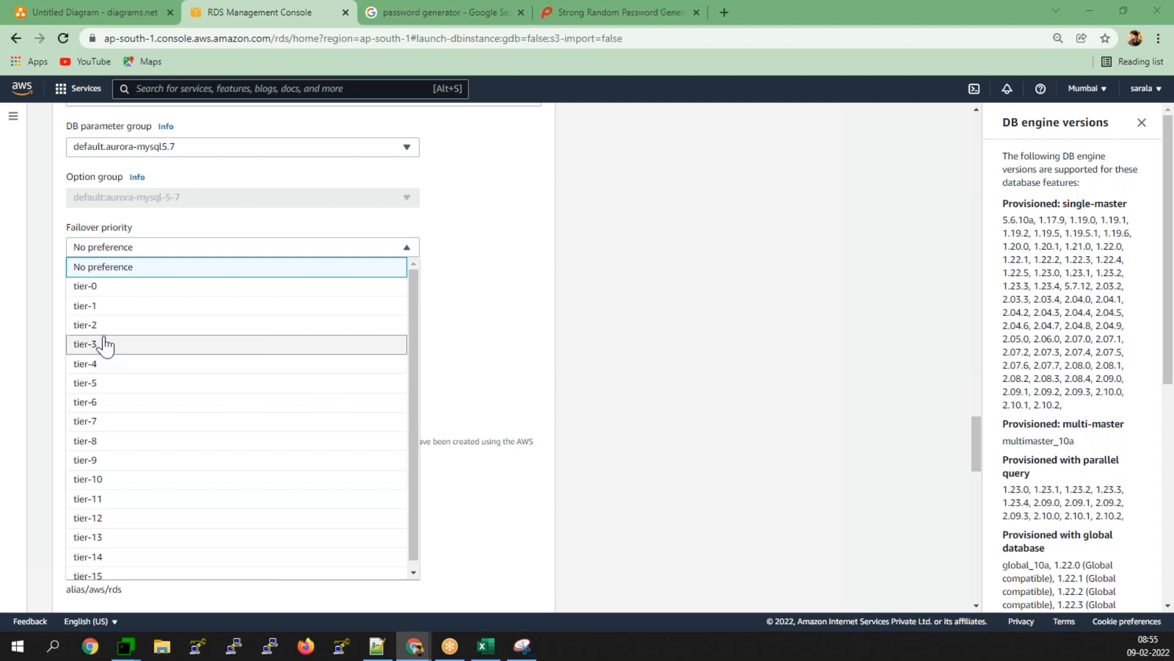
left_click(458, 265)
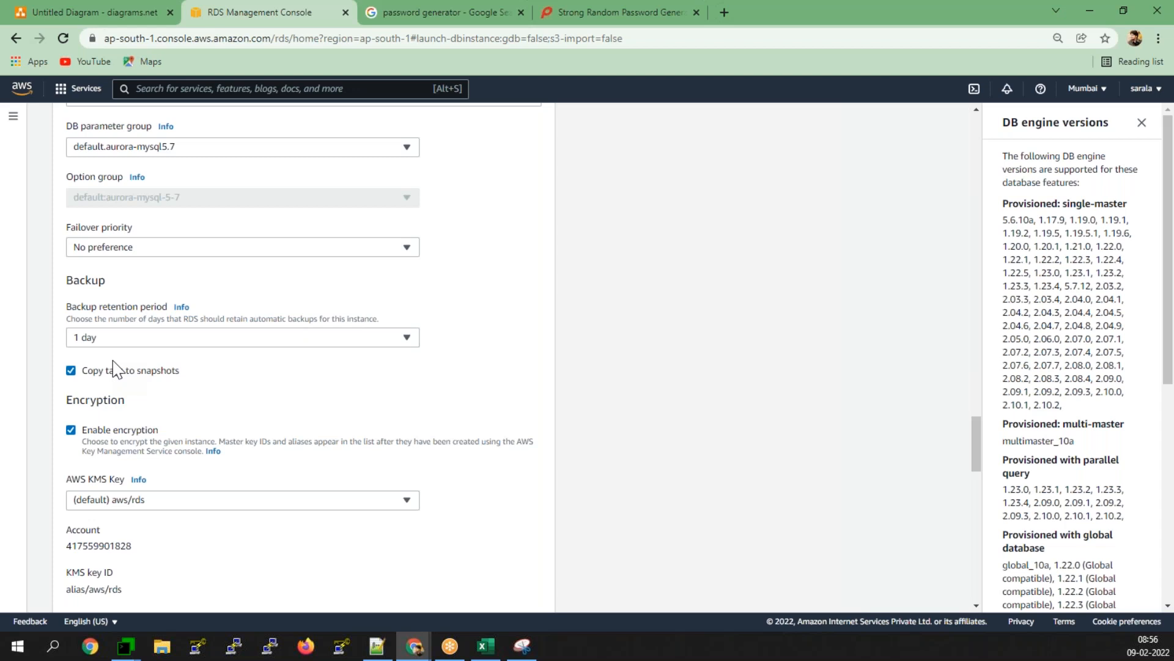
scroll(150, 494, "down", 1)
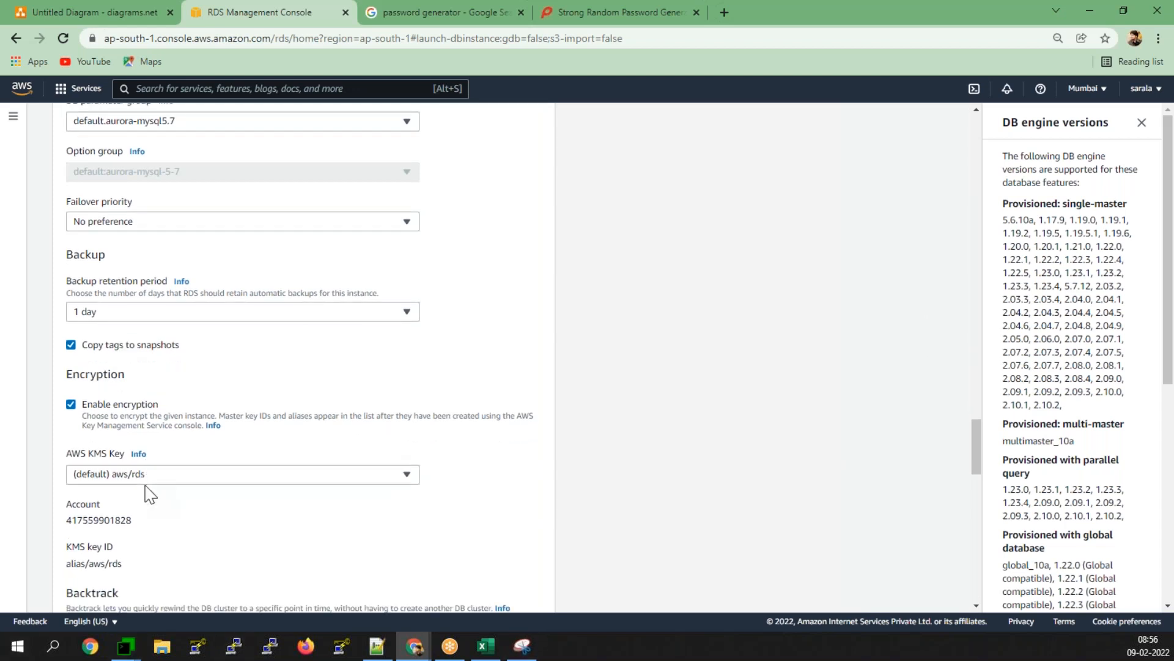
scroll(86, 210, "down", 3)
scroll(132, 260, "up", 3)
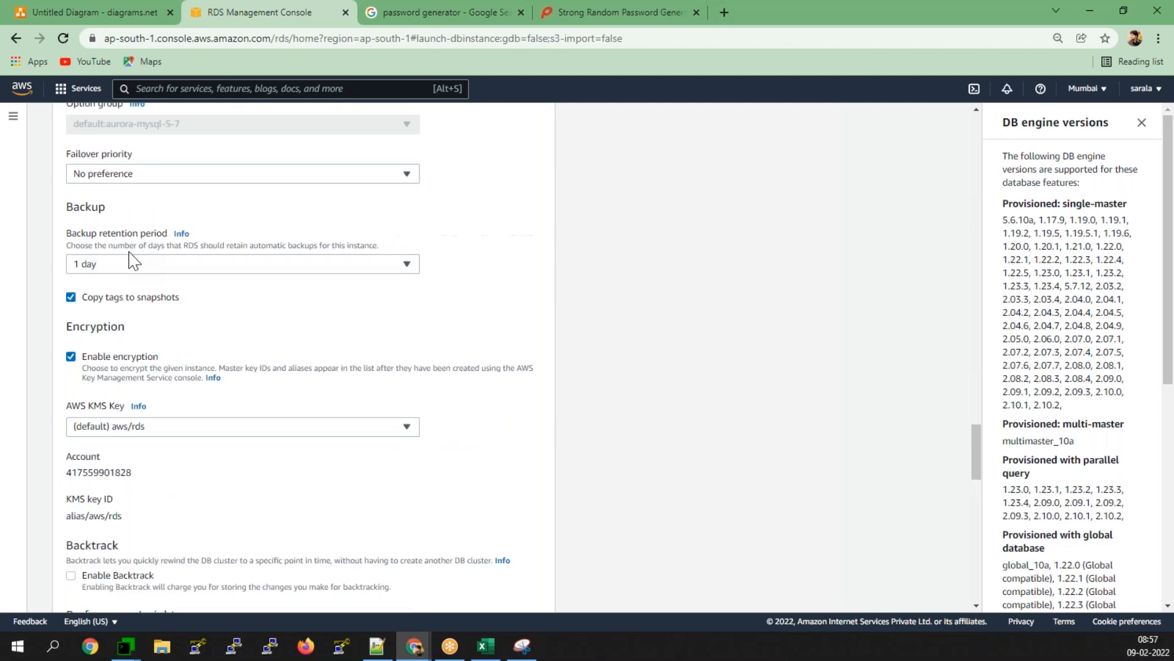
left_click(133, 265)
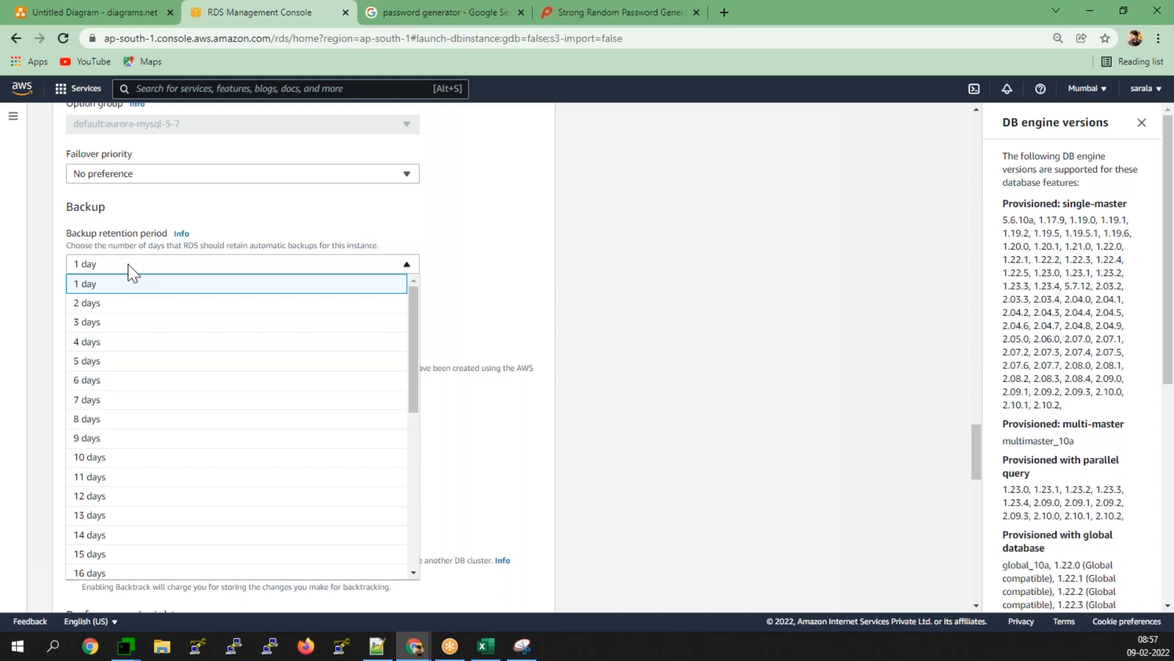
left_click(428, 246)
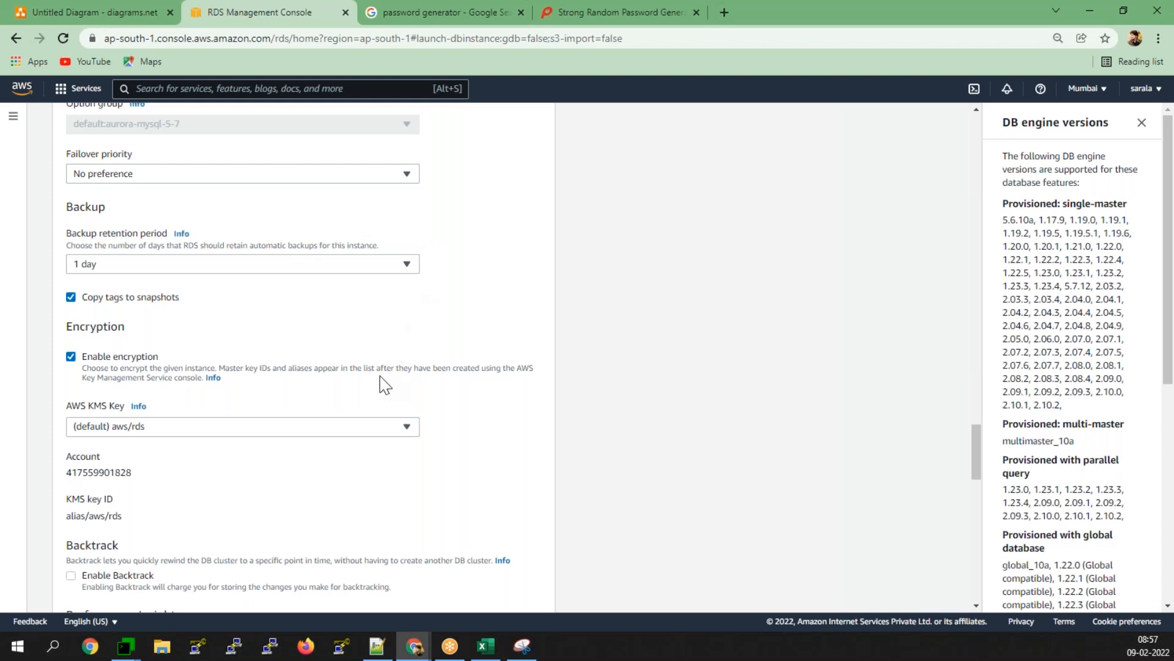
Enable CloudWatch log exports for the audit, error, general and slow query logs
scroll(189, 318, "down", 3)
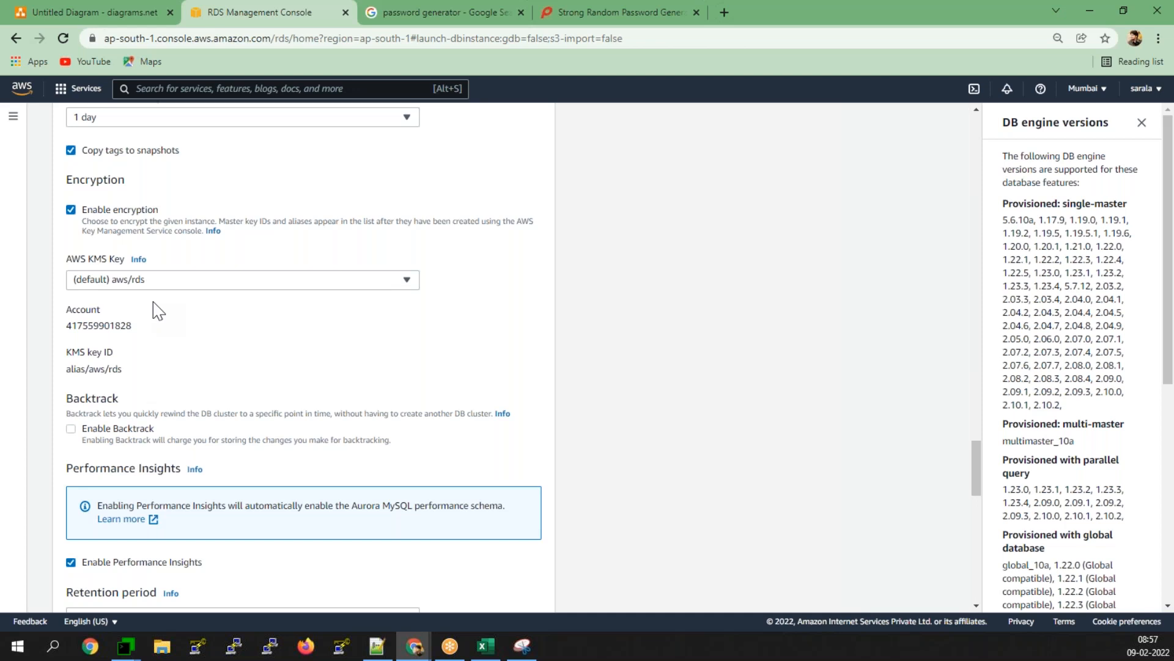
scroll(153, 342, "down", 3)
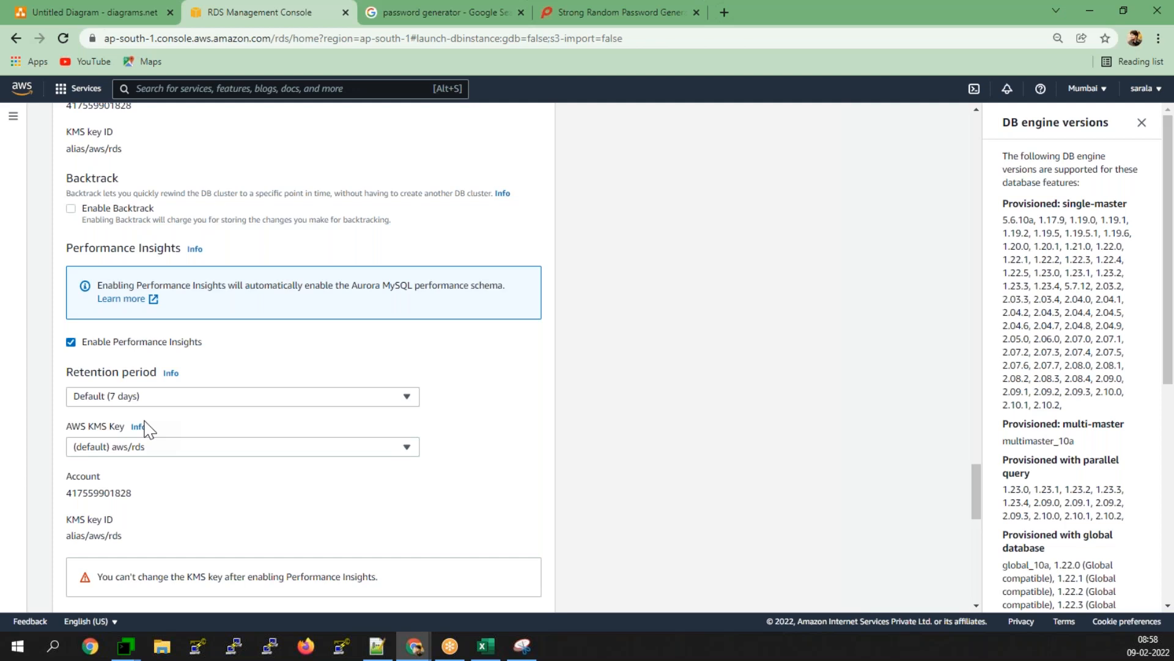
scroll(258, 466, "down", 3)
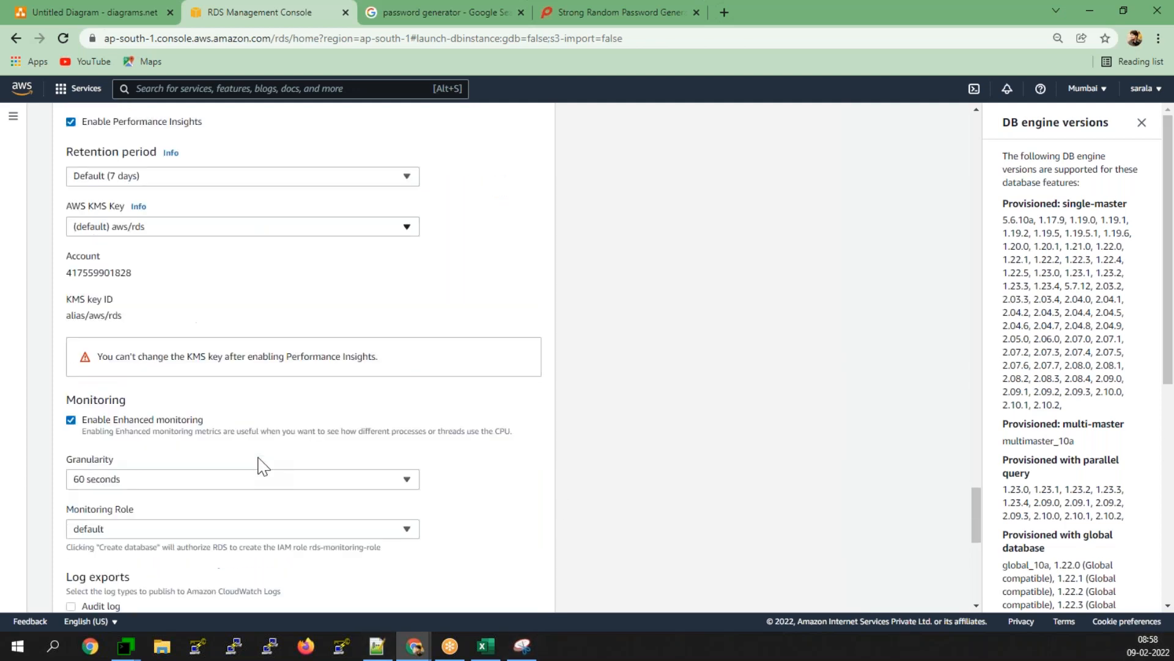
scroll(202, 474, "down", 2)
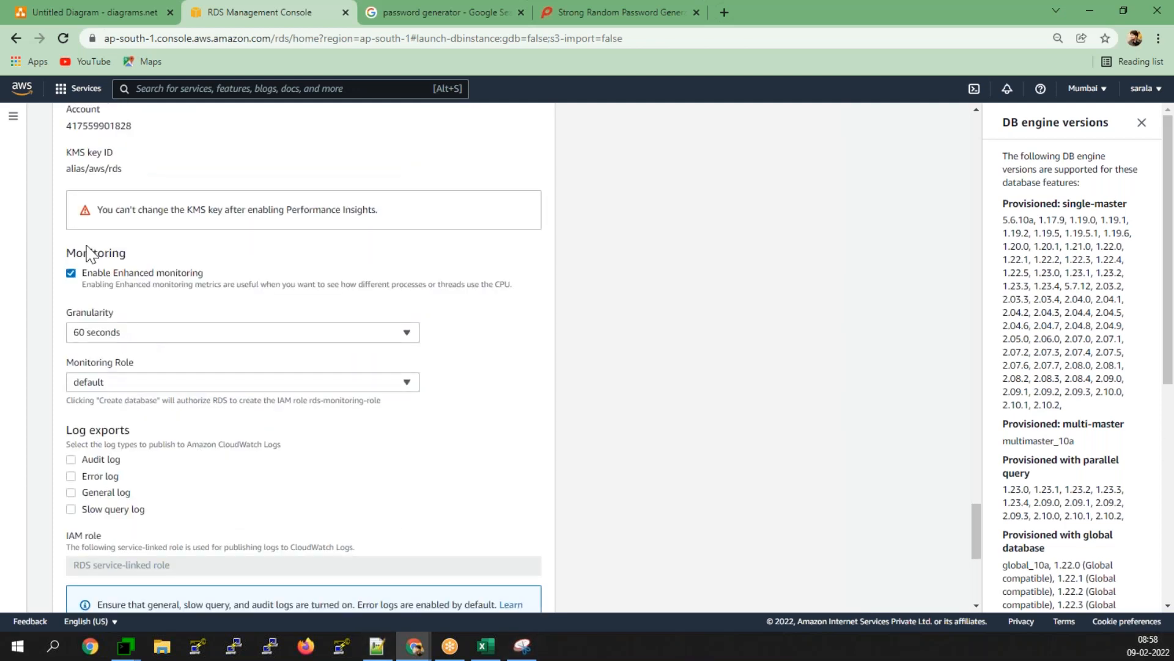
left_click(71, 460)
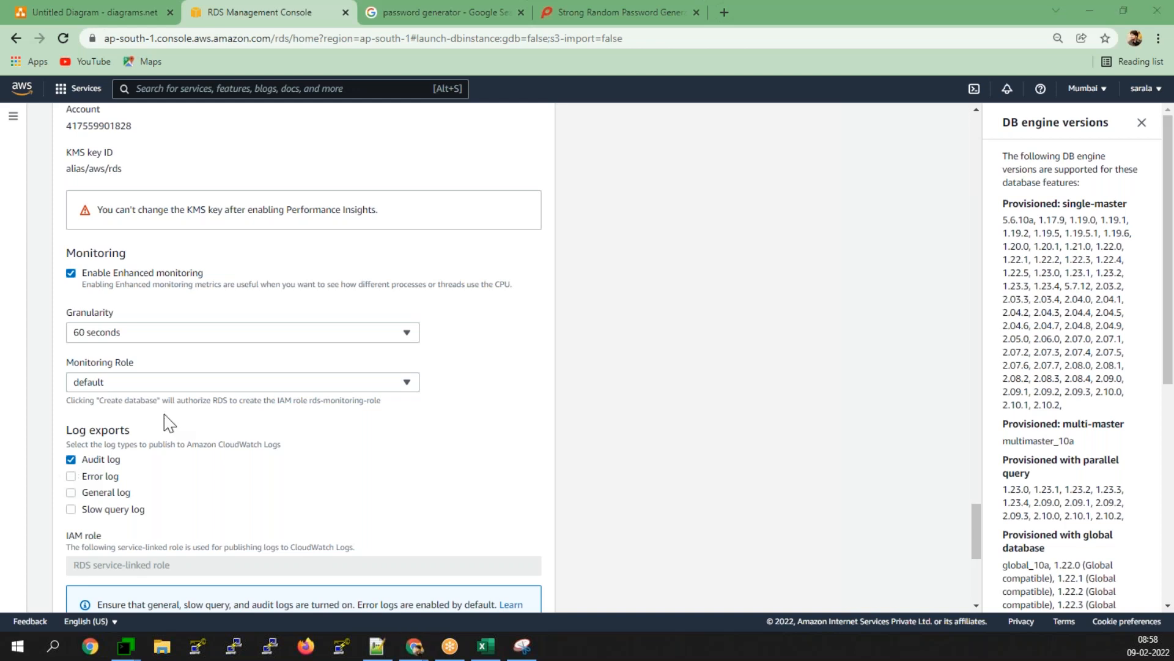
left_click(71, 477)
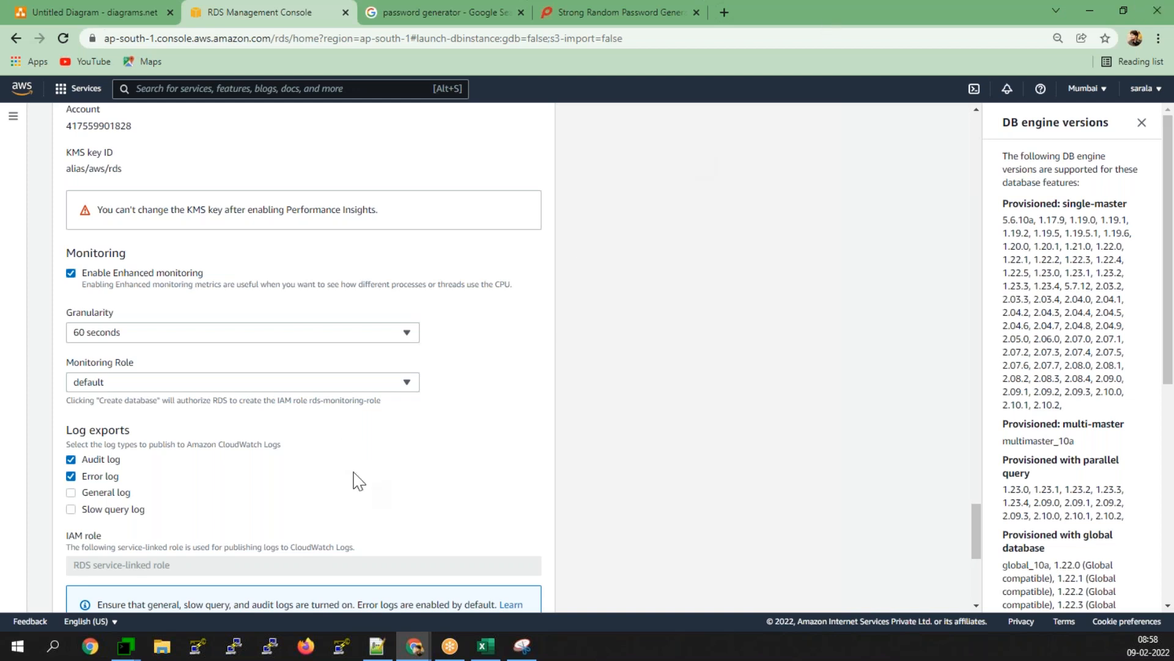
left_click(71, 495)
left_click(71, 511)
Select a specific maintenance window and set its start time to 03:30 UTC
scroll(307, 480, "down", 6)
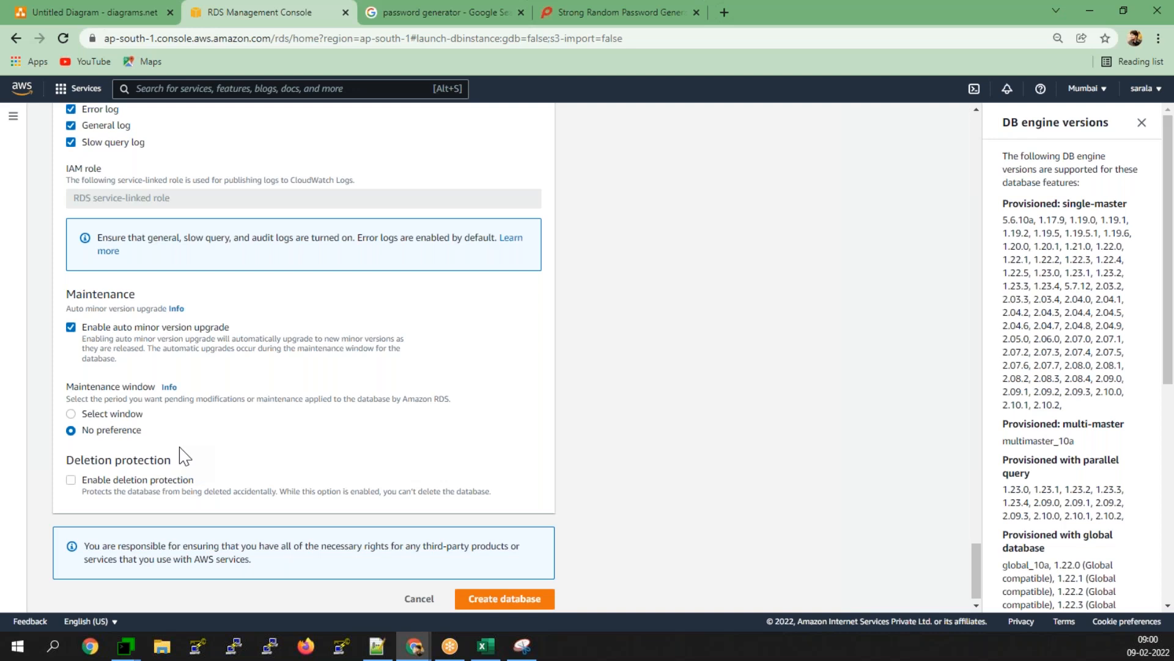
left_click(89, 415)
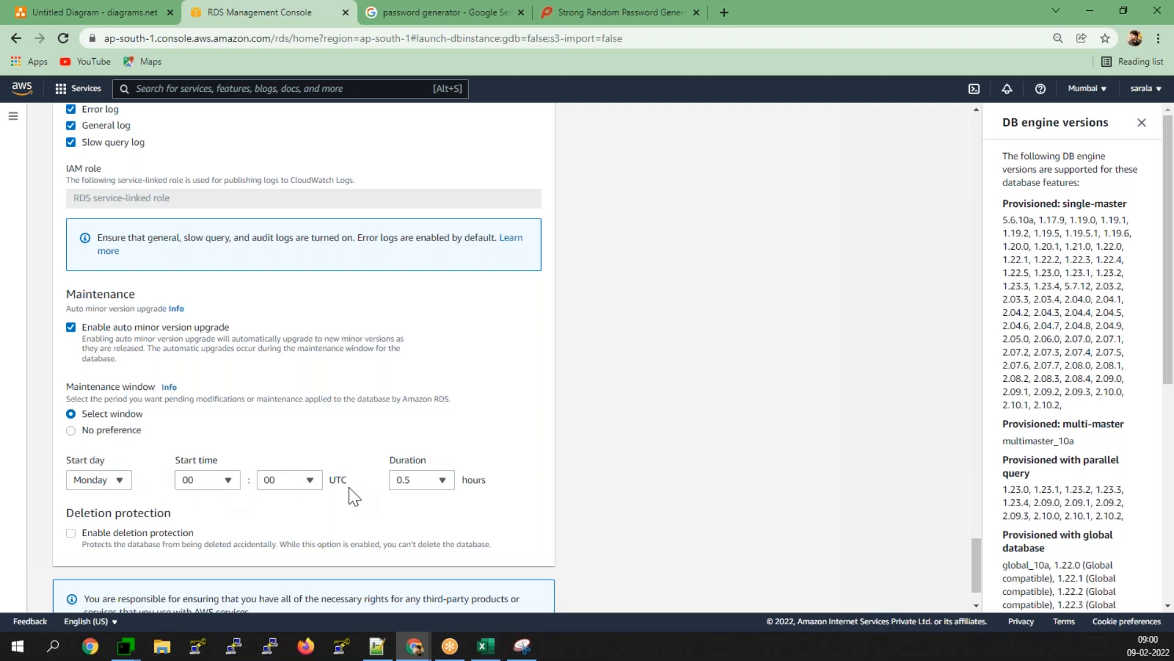
left_click(211, 482)
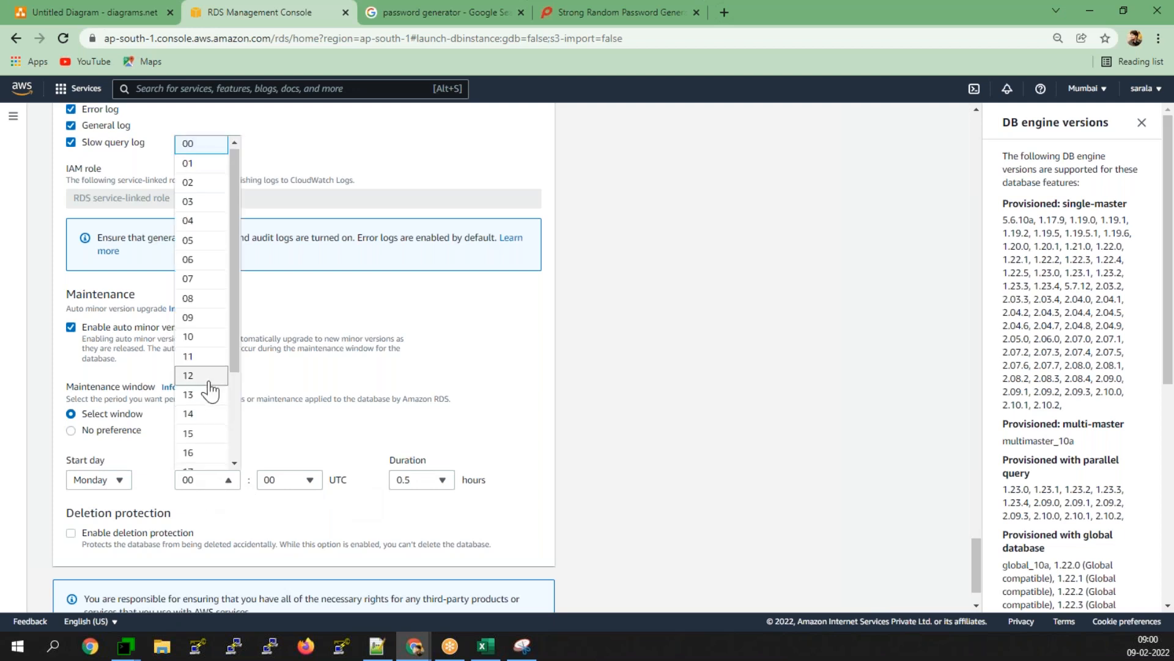
scroll(210, 391, "down", 3)
scroll(202, 431, "down", 1)
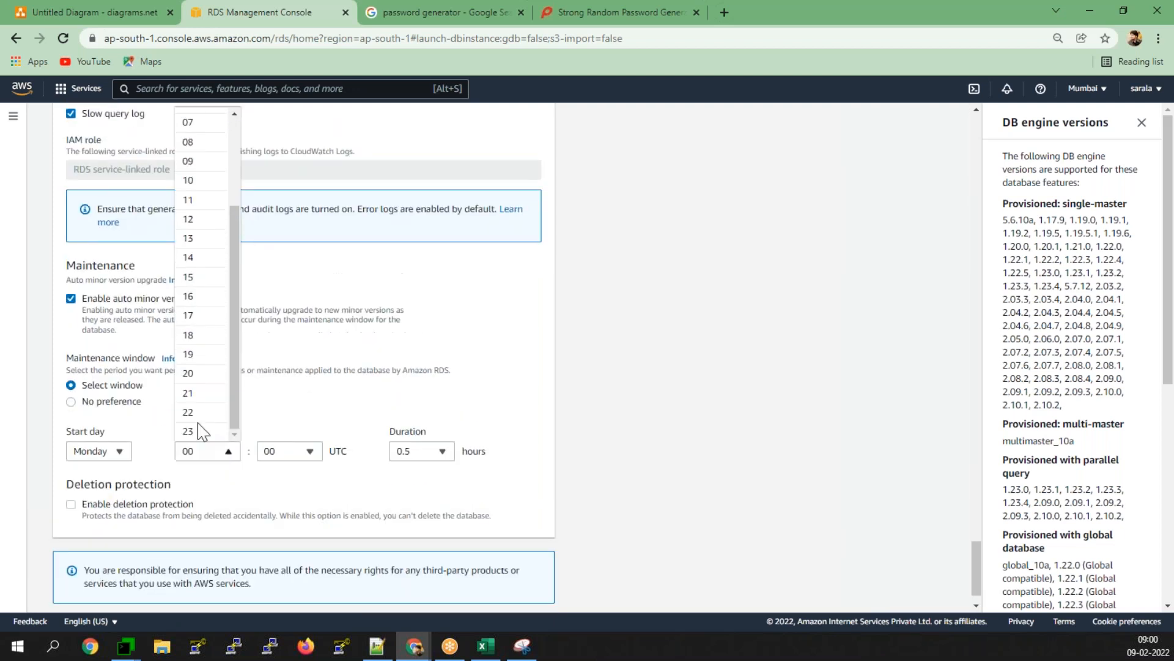
scroll(202, 431, "up", 4)
left_click(208, 293)
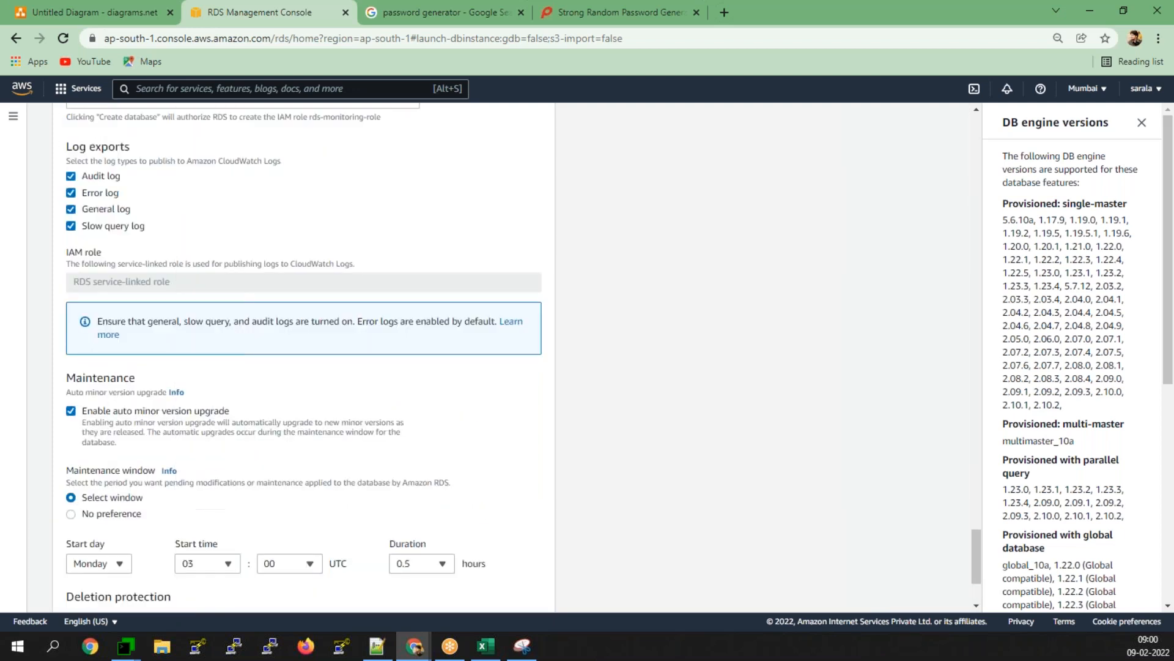
left_click(296, 564)
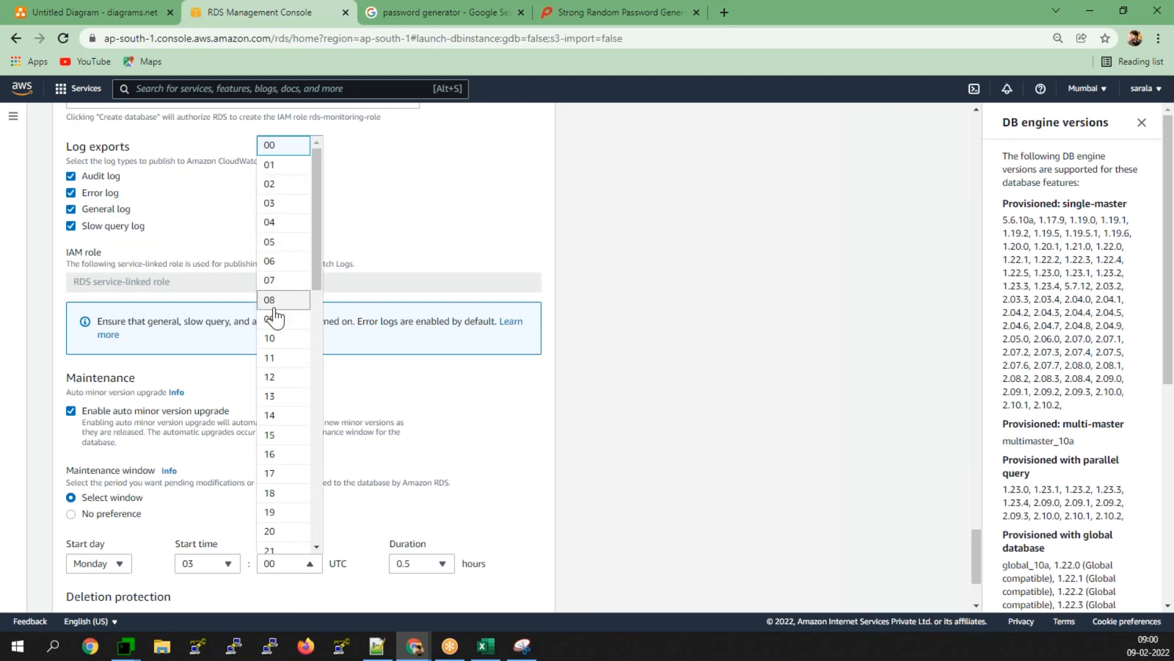
scroll(279, 533, "down", 3)
scroll(279, 530, "down", 3)
left_click(276, 435)
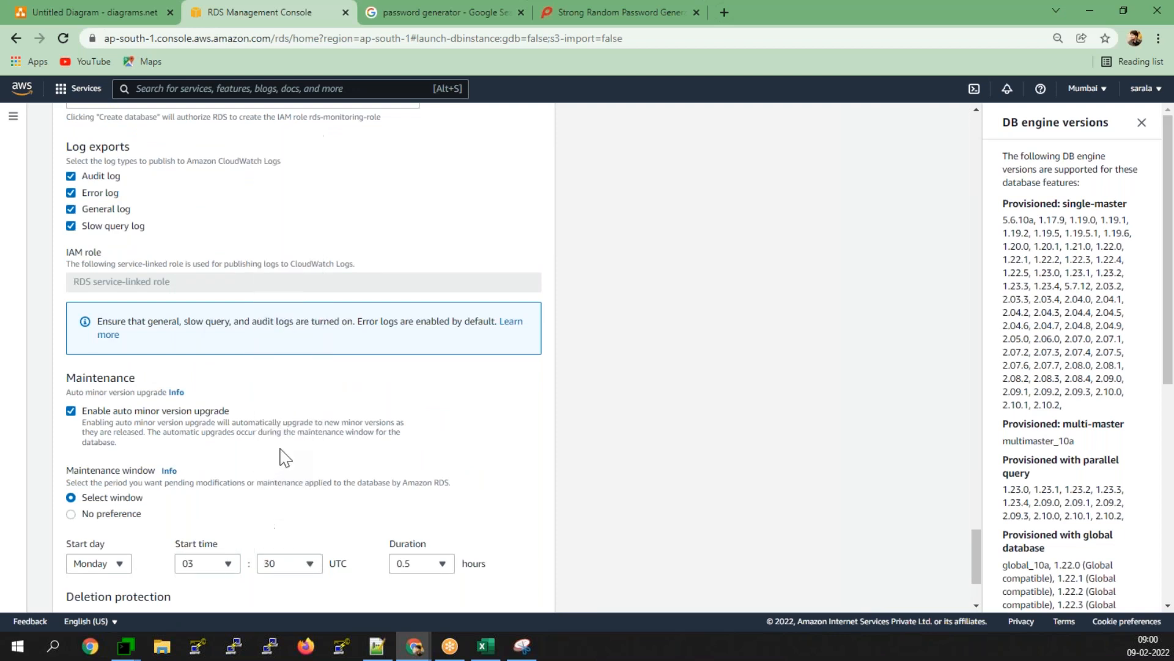
scroll(112, 530, "down", 3)
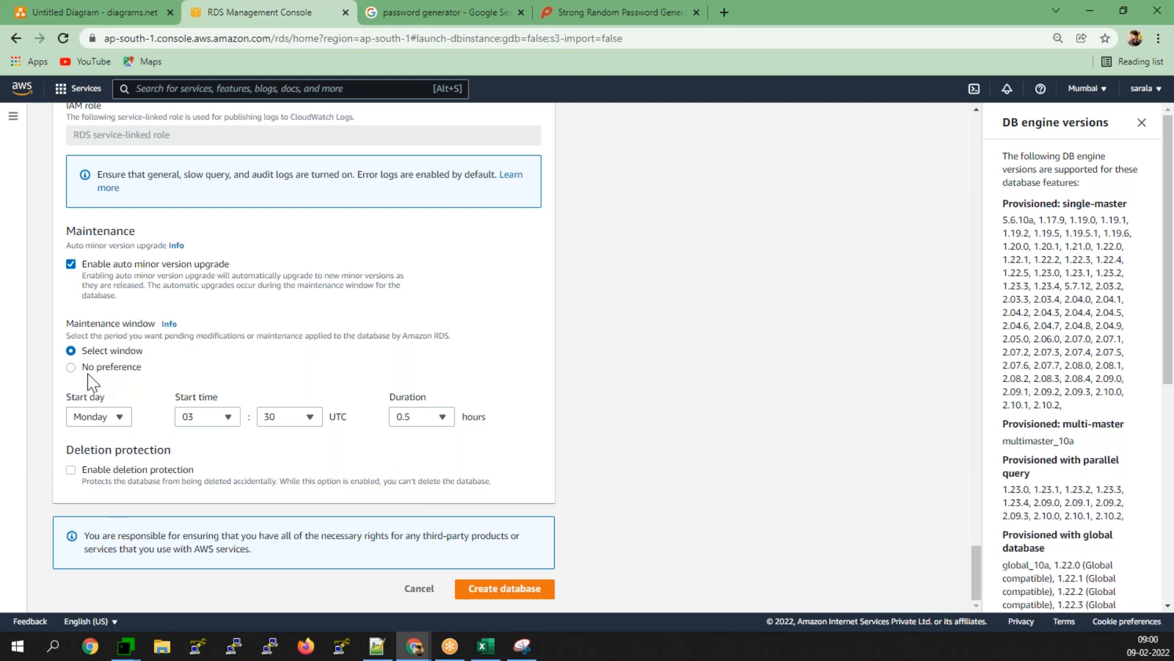
Enable deletion protection and create the Aurora database with the configured settings
left_click(71, 470)
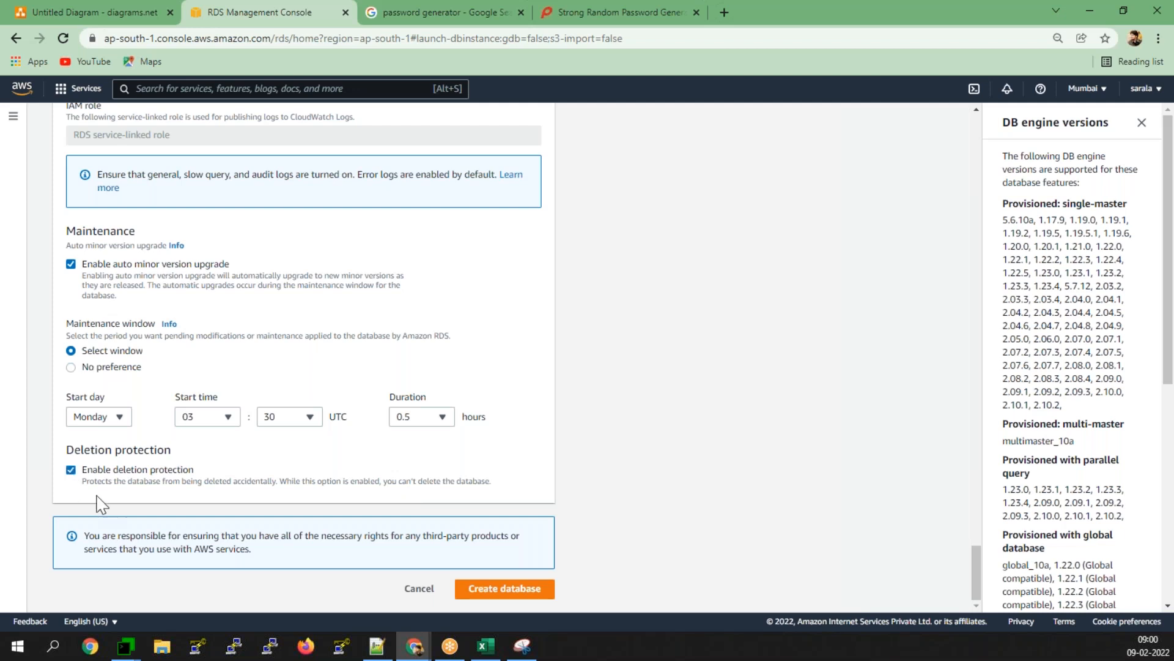
left_click(494, 590)
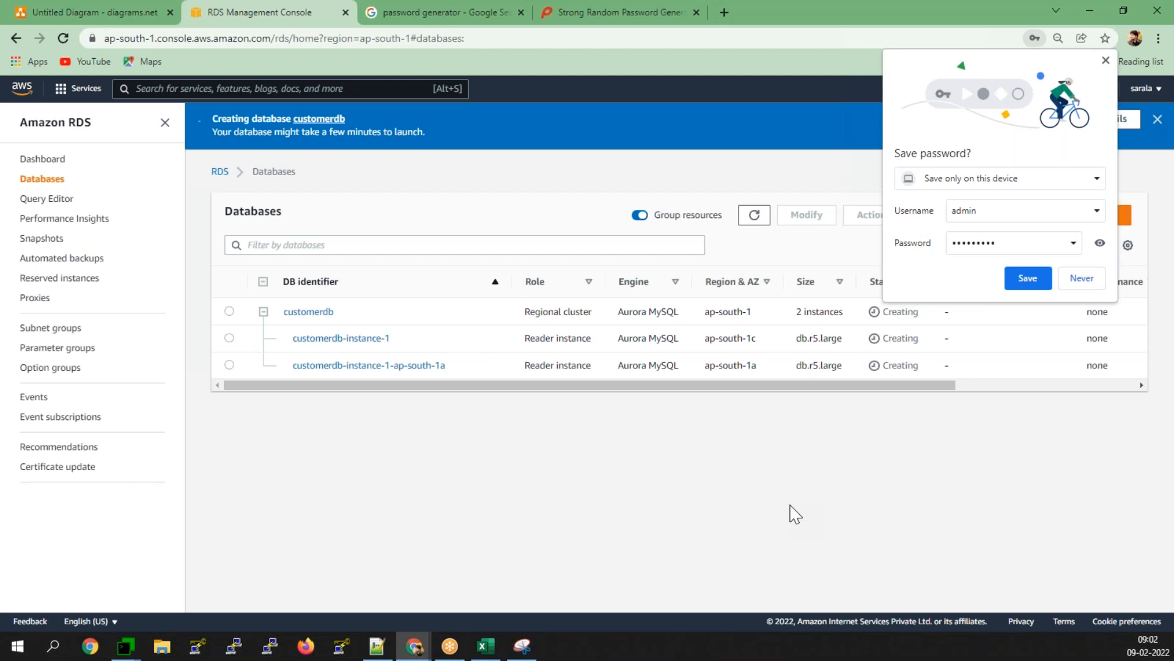
Examine the roles, zones, sizes and status of the customerdb cluster and its instances, and decline saving the password in the browser
left_click_drag(466, 387, 734, 390)
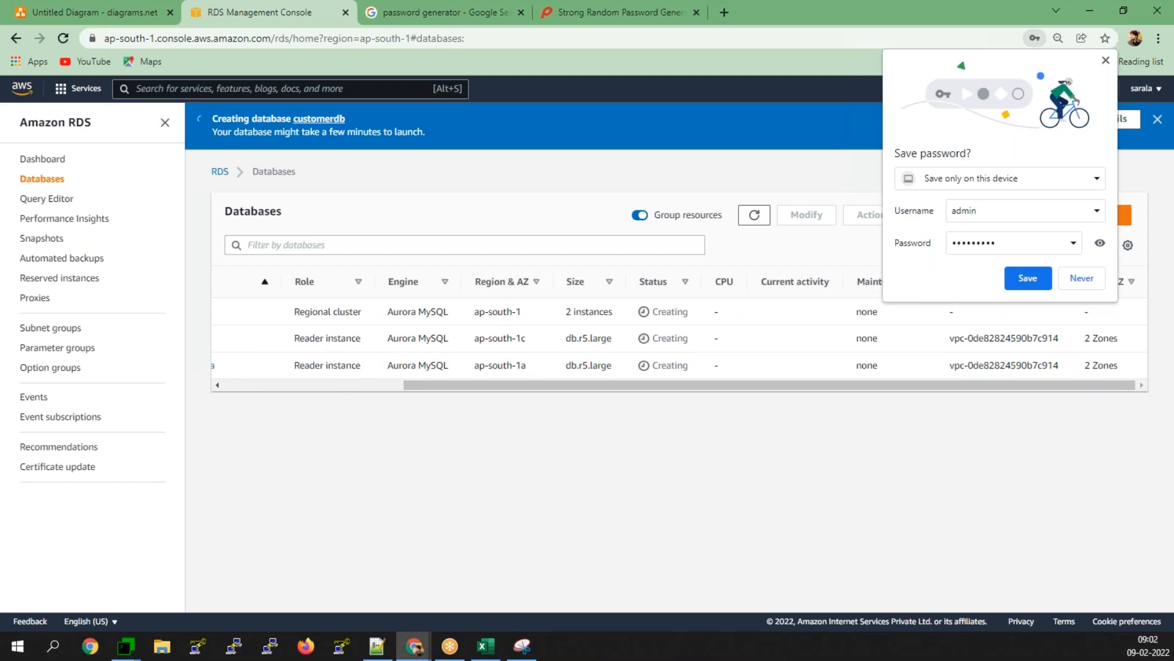
left_click_drag(368, 314, 291, 313)
left_click_drag(564, 313, 621, 325)
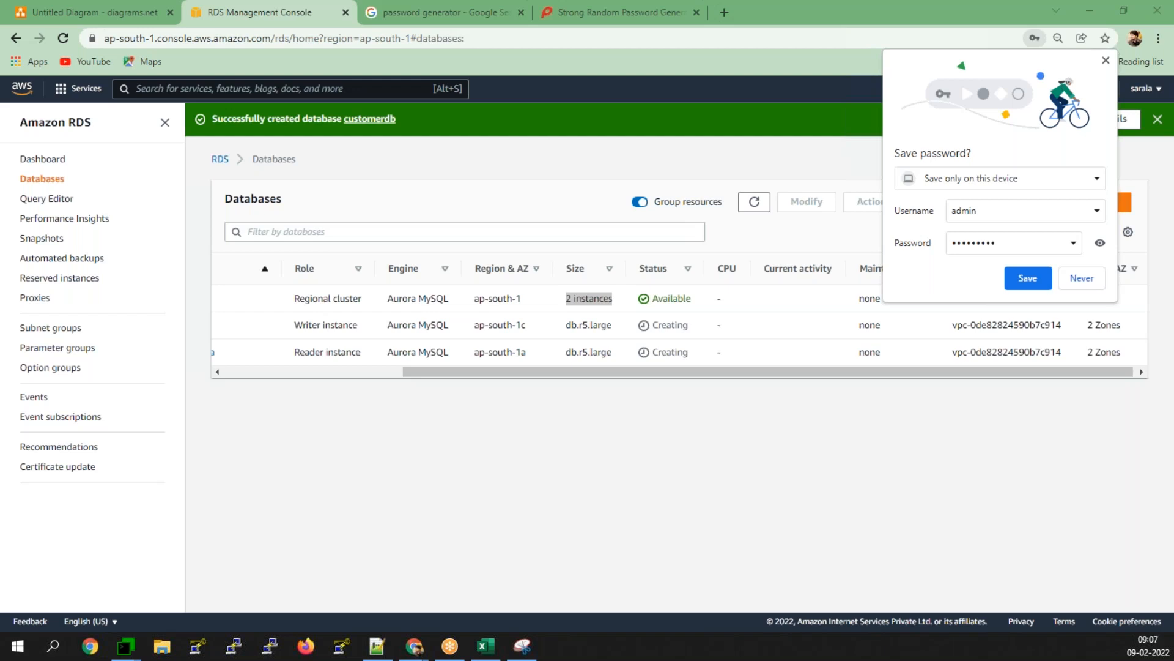
scroll(668, 388, "left", 5)
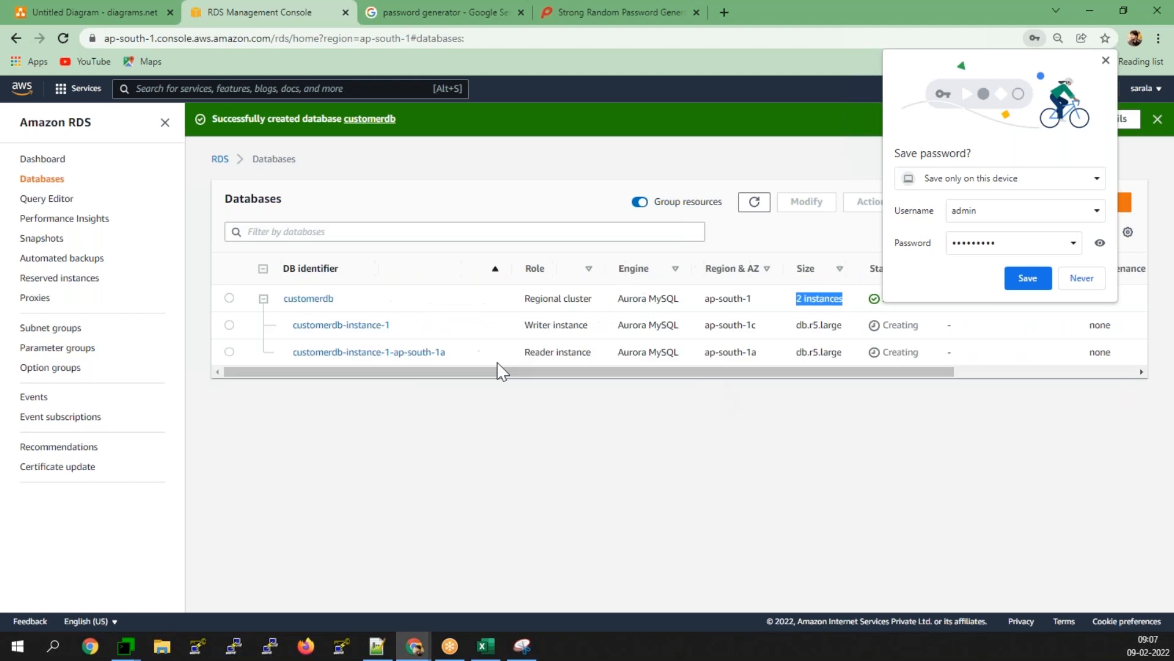
left_click(1081, 277)
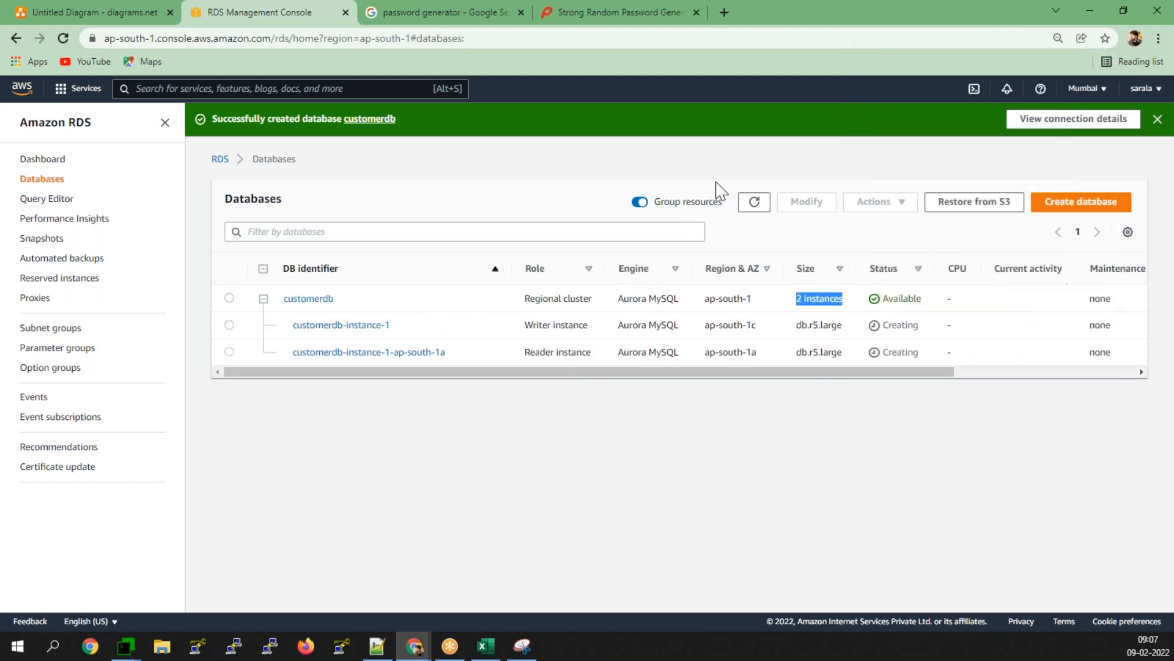